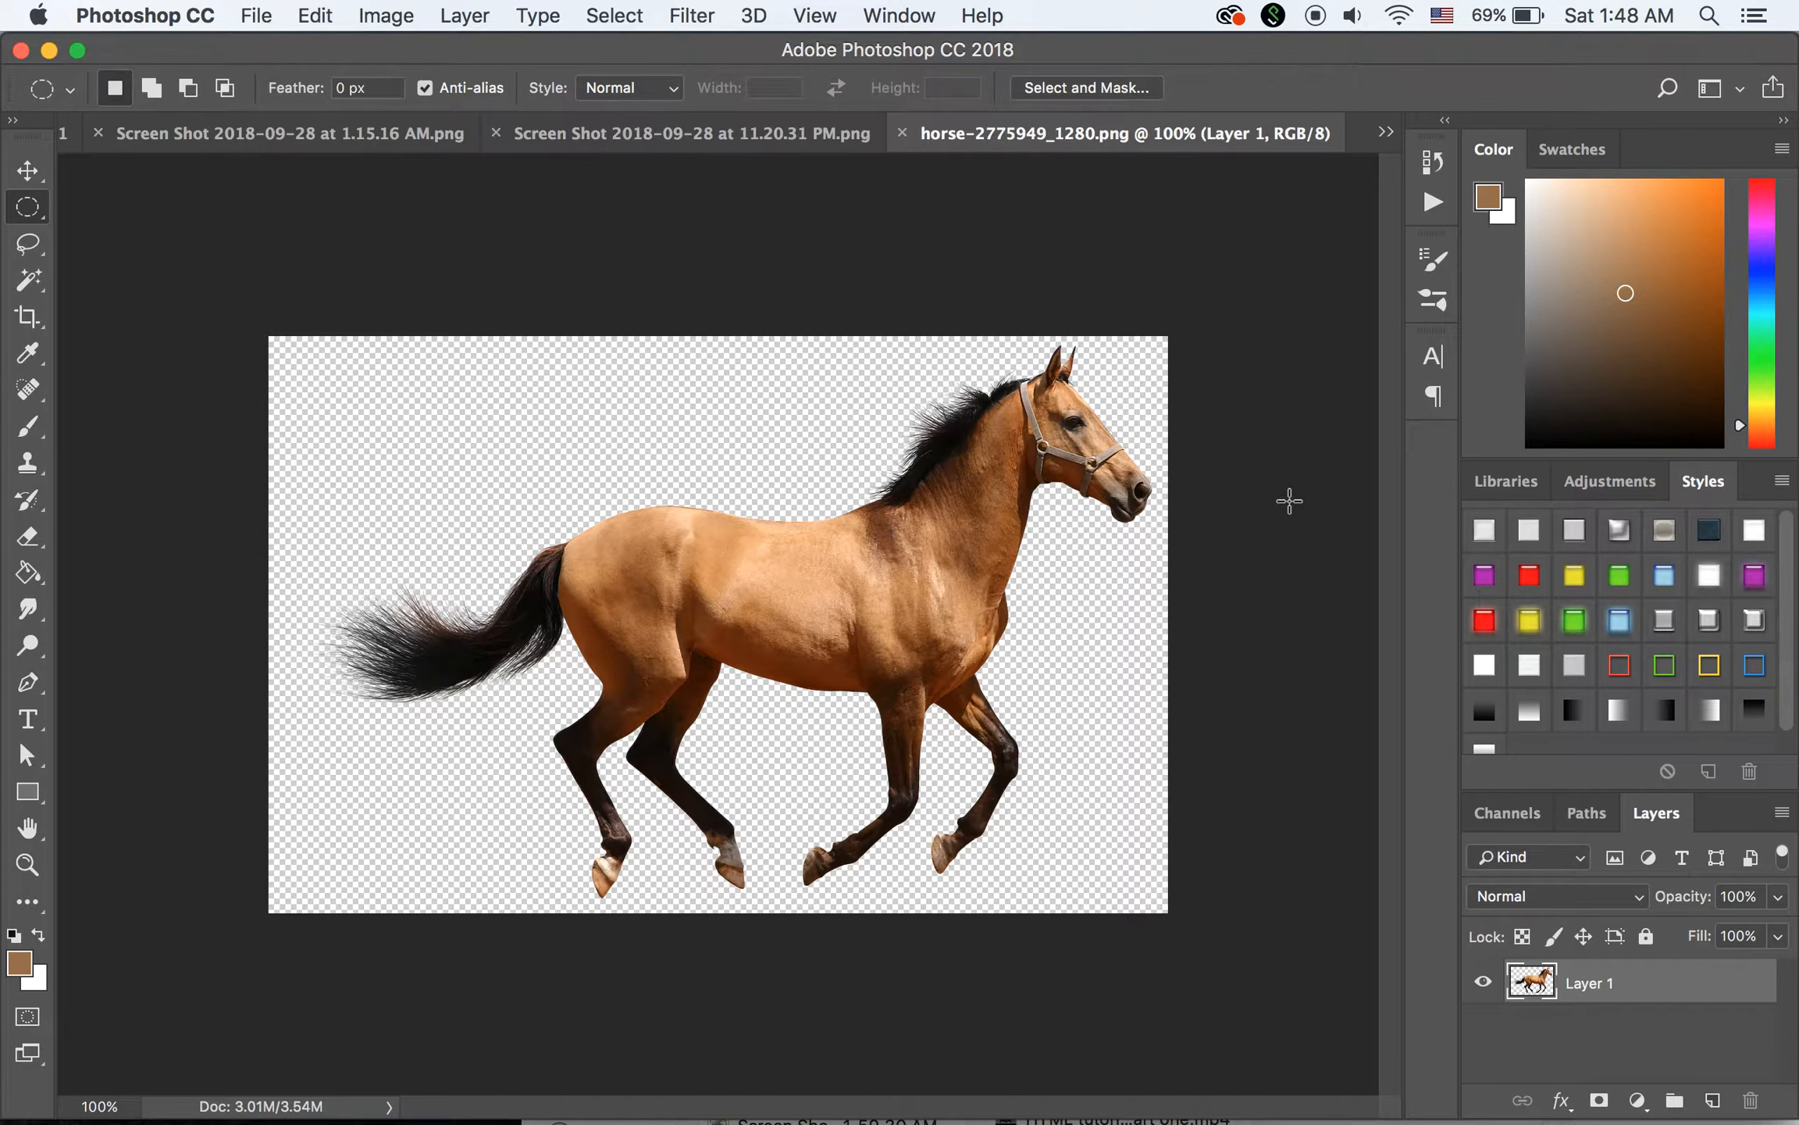
Save the horse image as a PNG copy named horse on the Desktop with the large file size option
{"action": "left_click", "coordinate": [254, 14]}
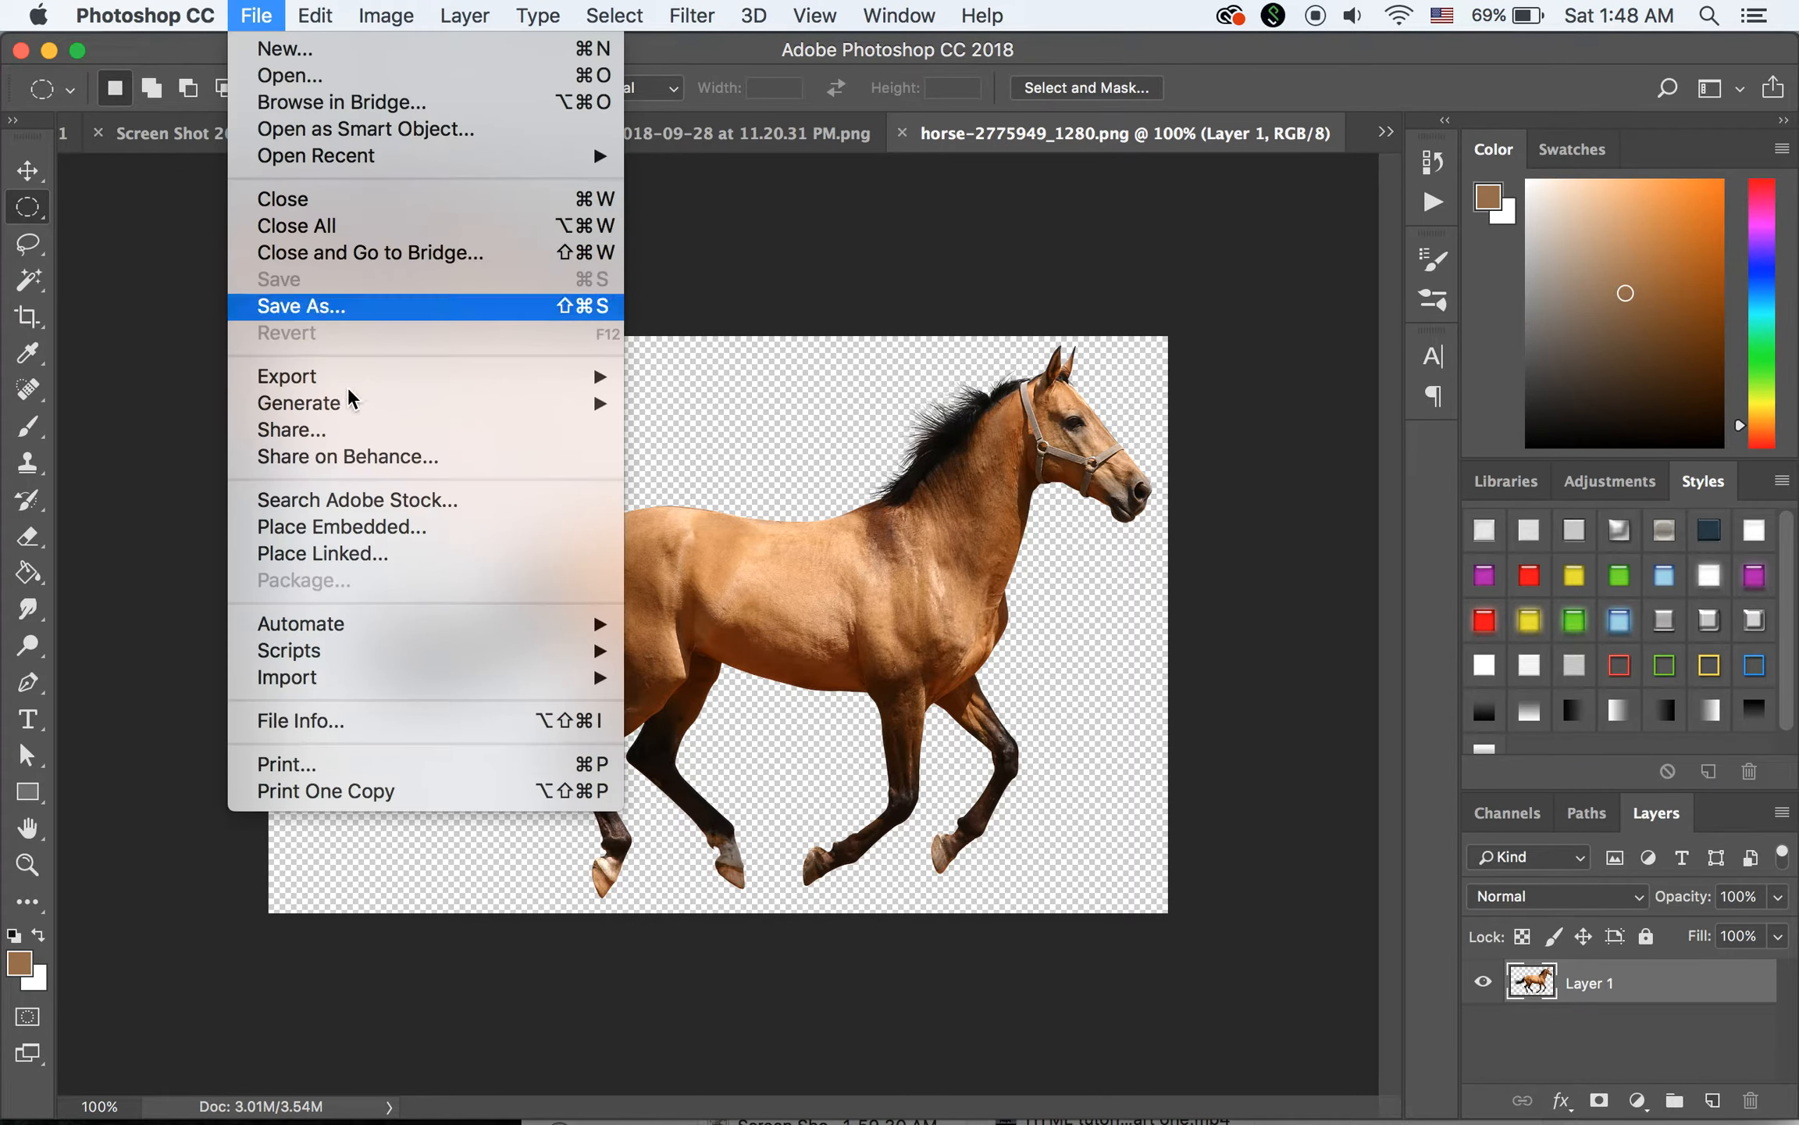
{"action": "left_click", "coordinate": [341, 308]}
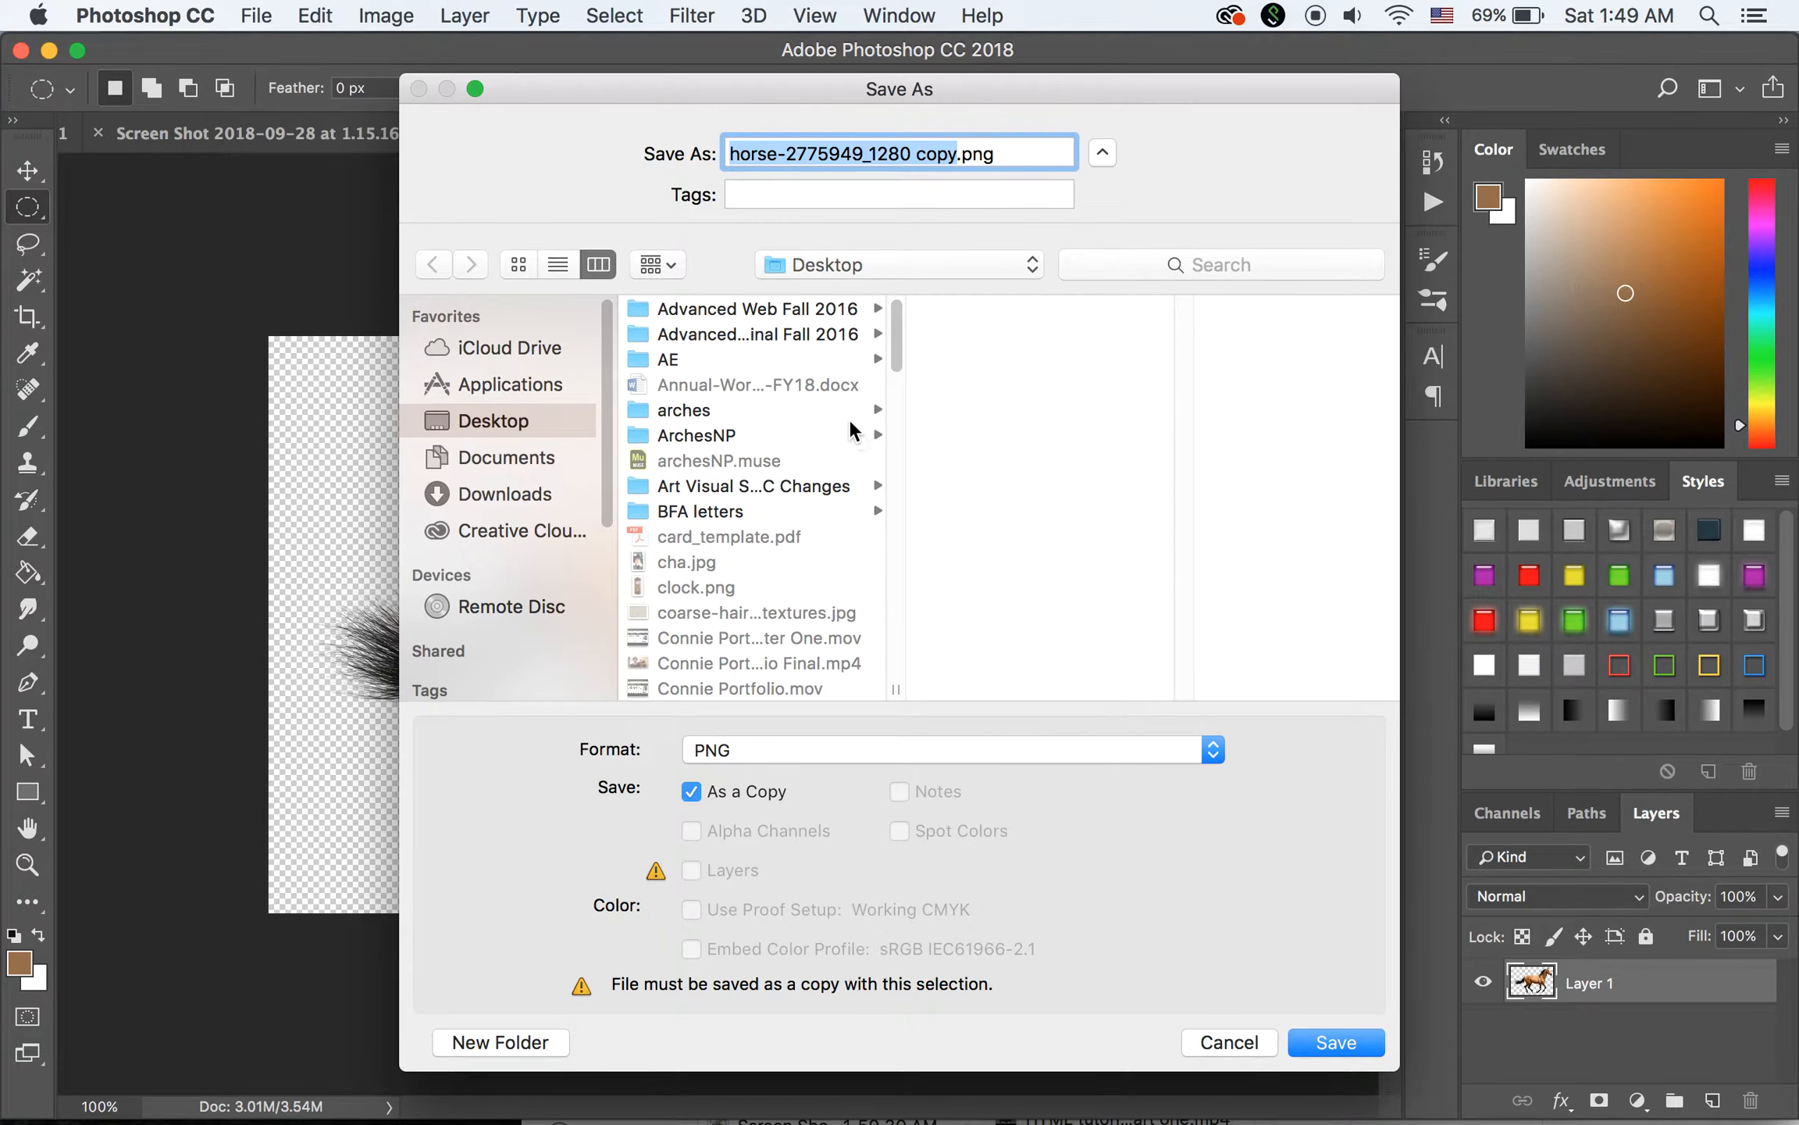
{"action": "type", "text": "horse"}
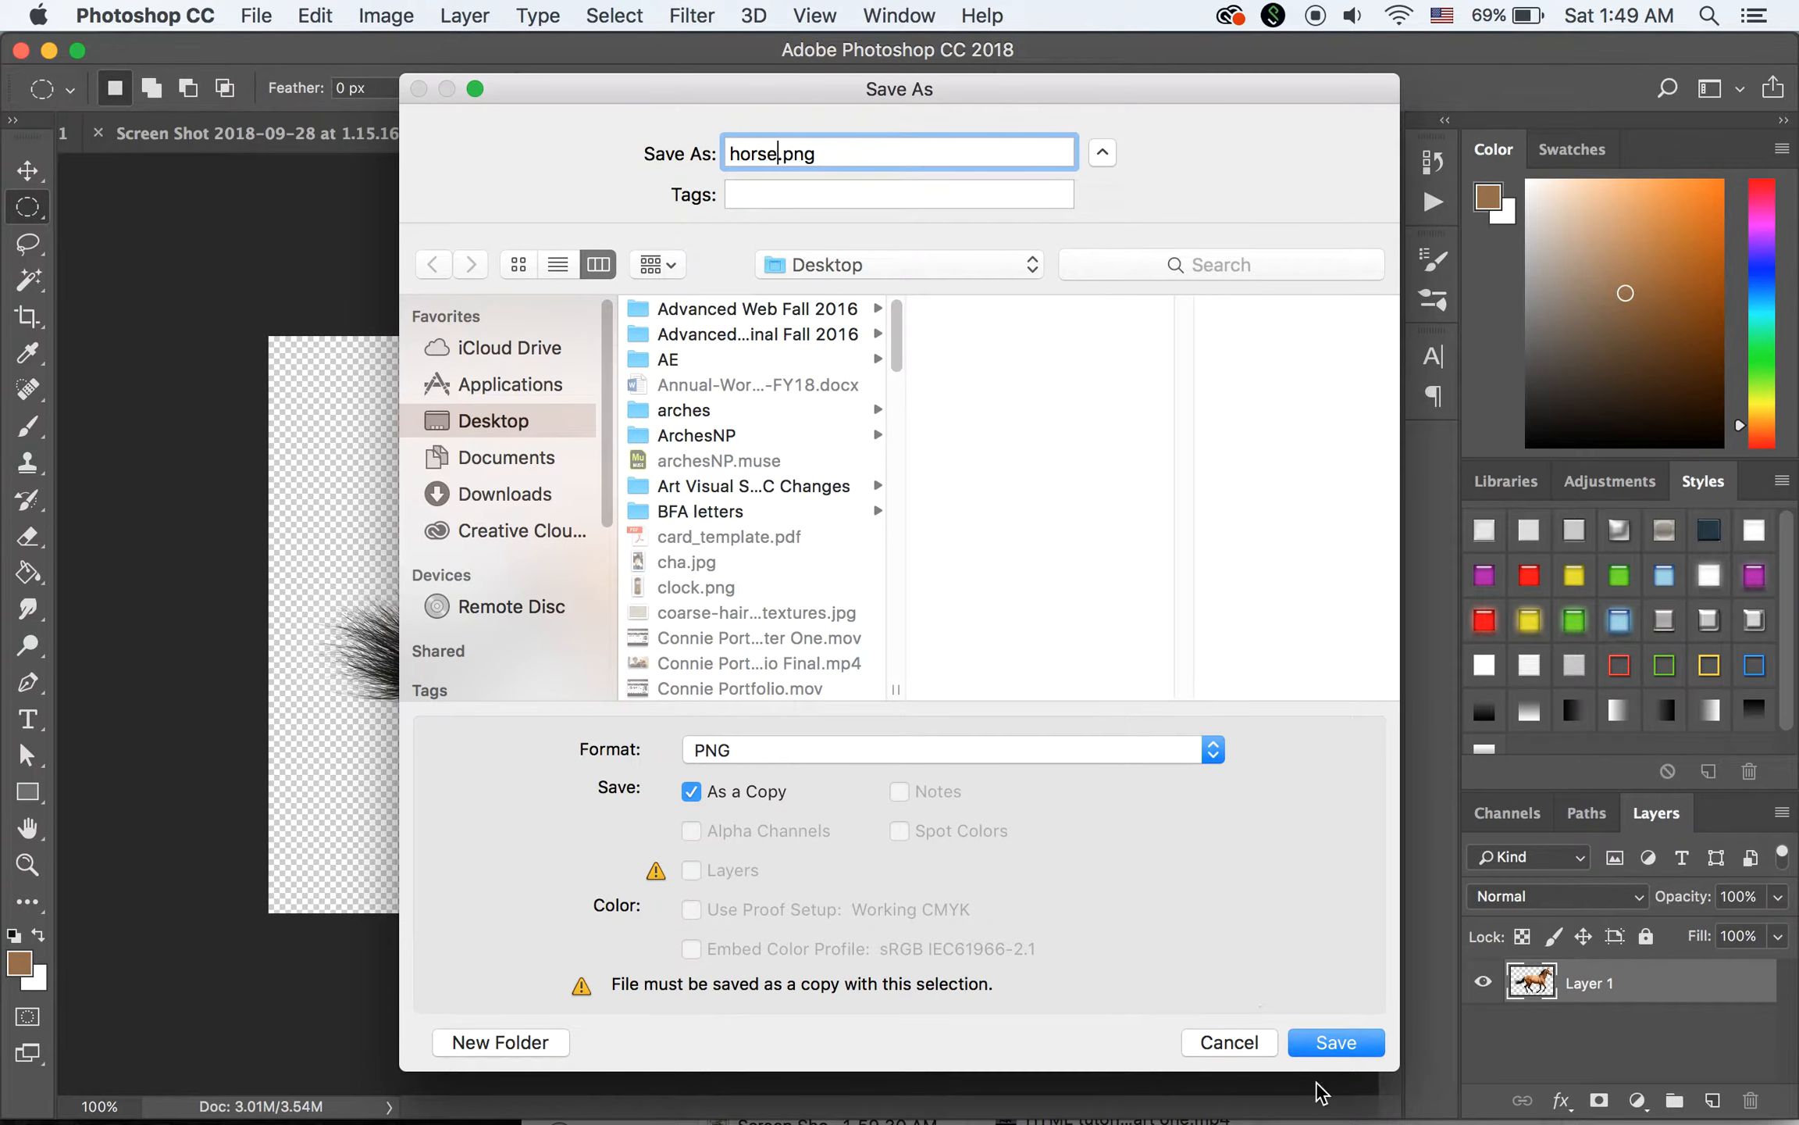
{"action": "left_click", "coordinate": [1344, 1044]}
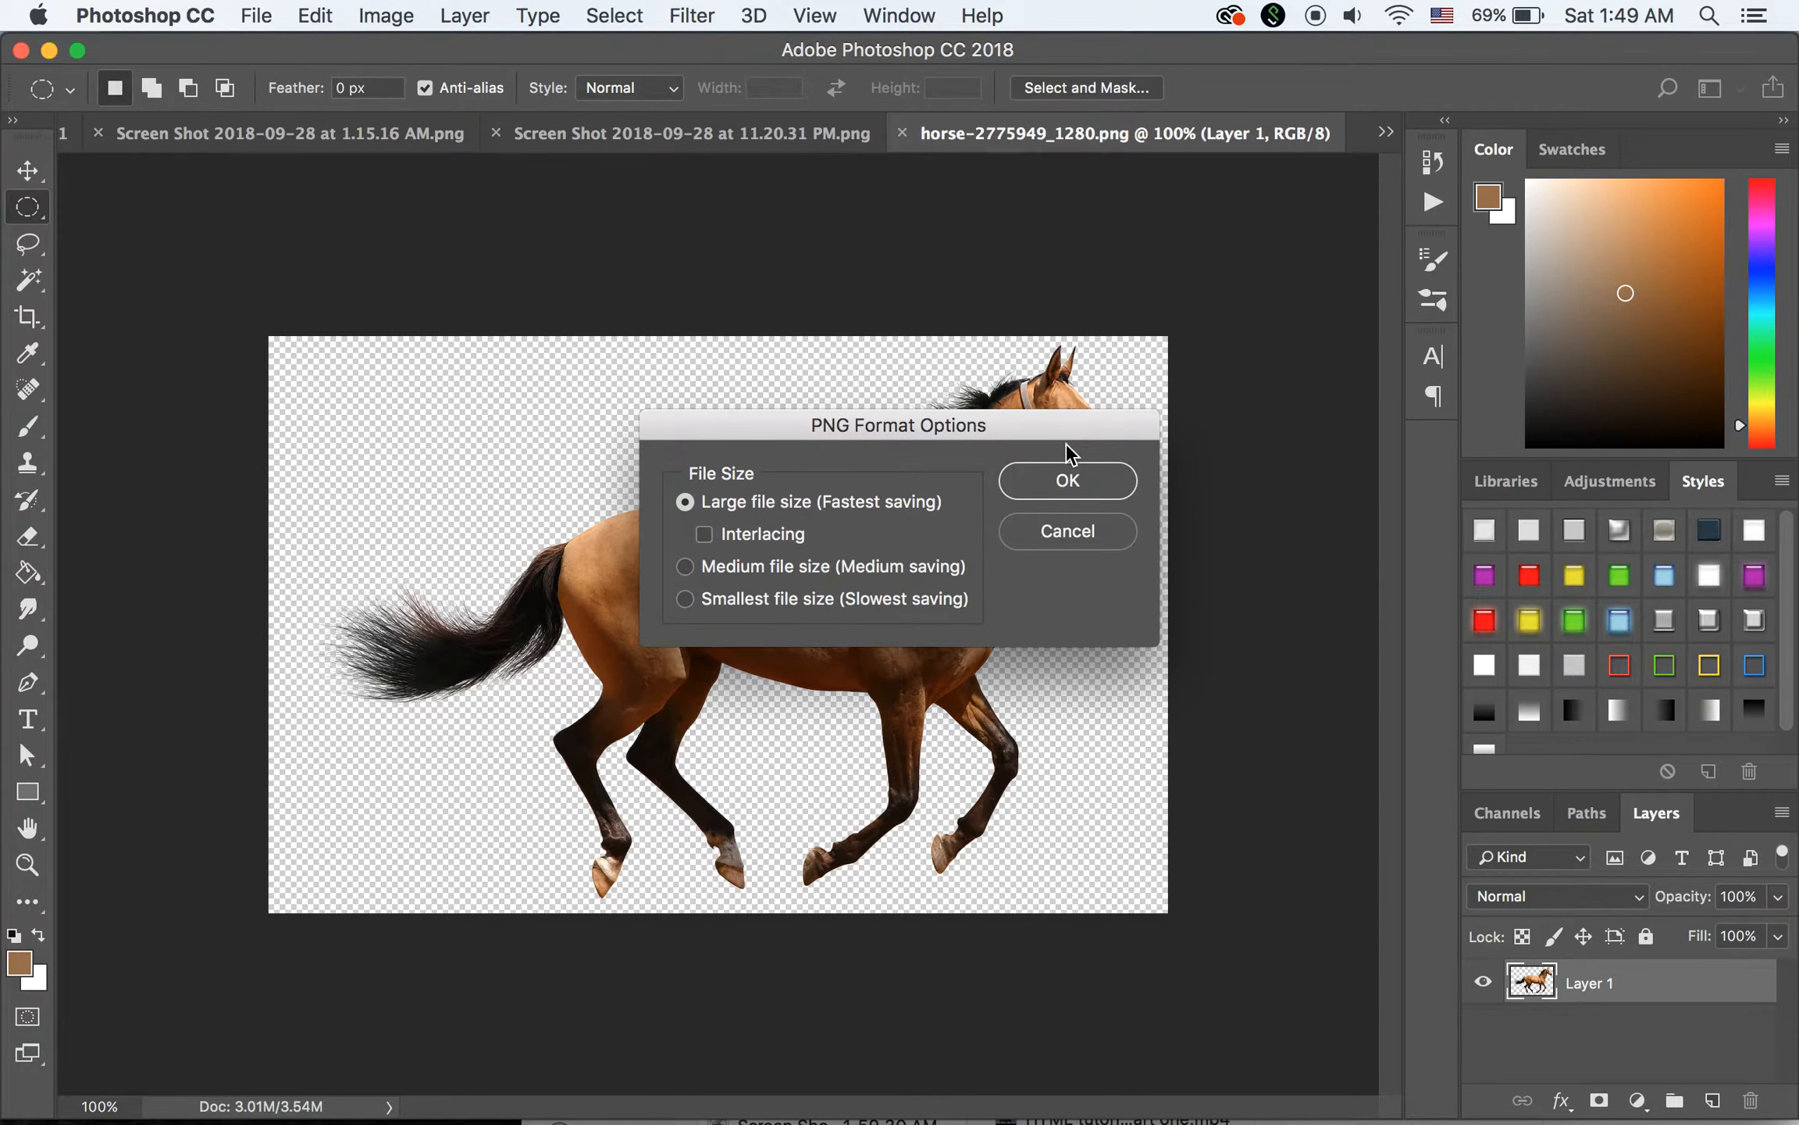
{"action": "left_click", "coordinate": [1068, 479]}
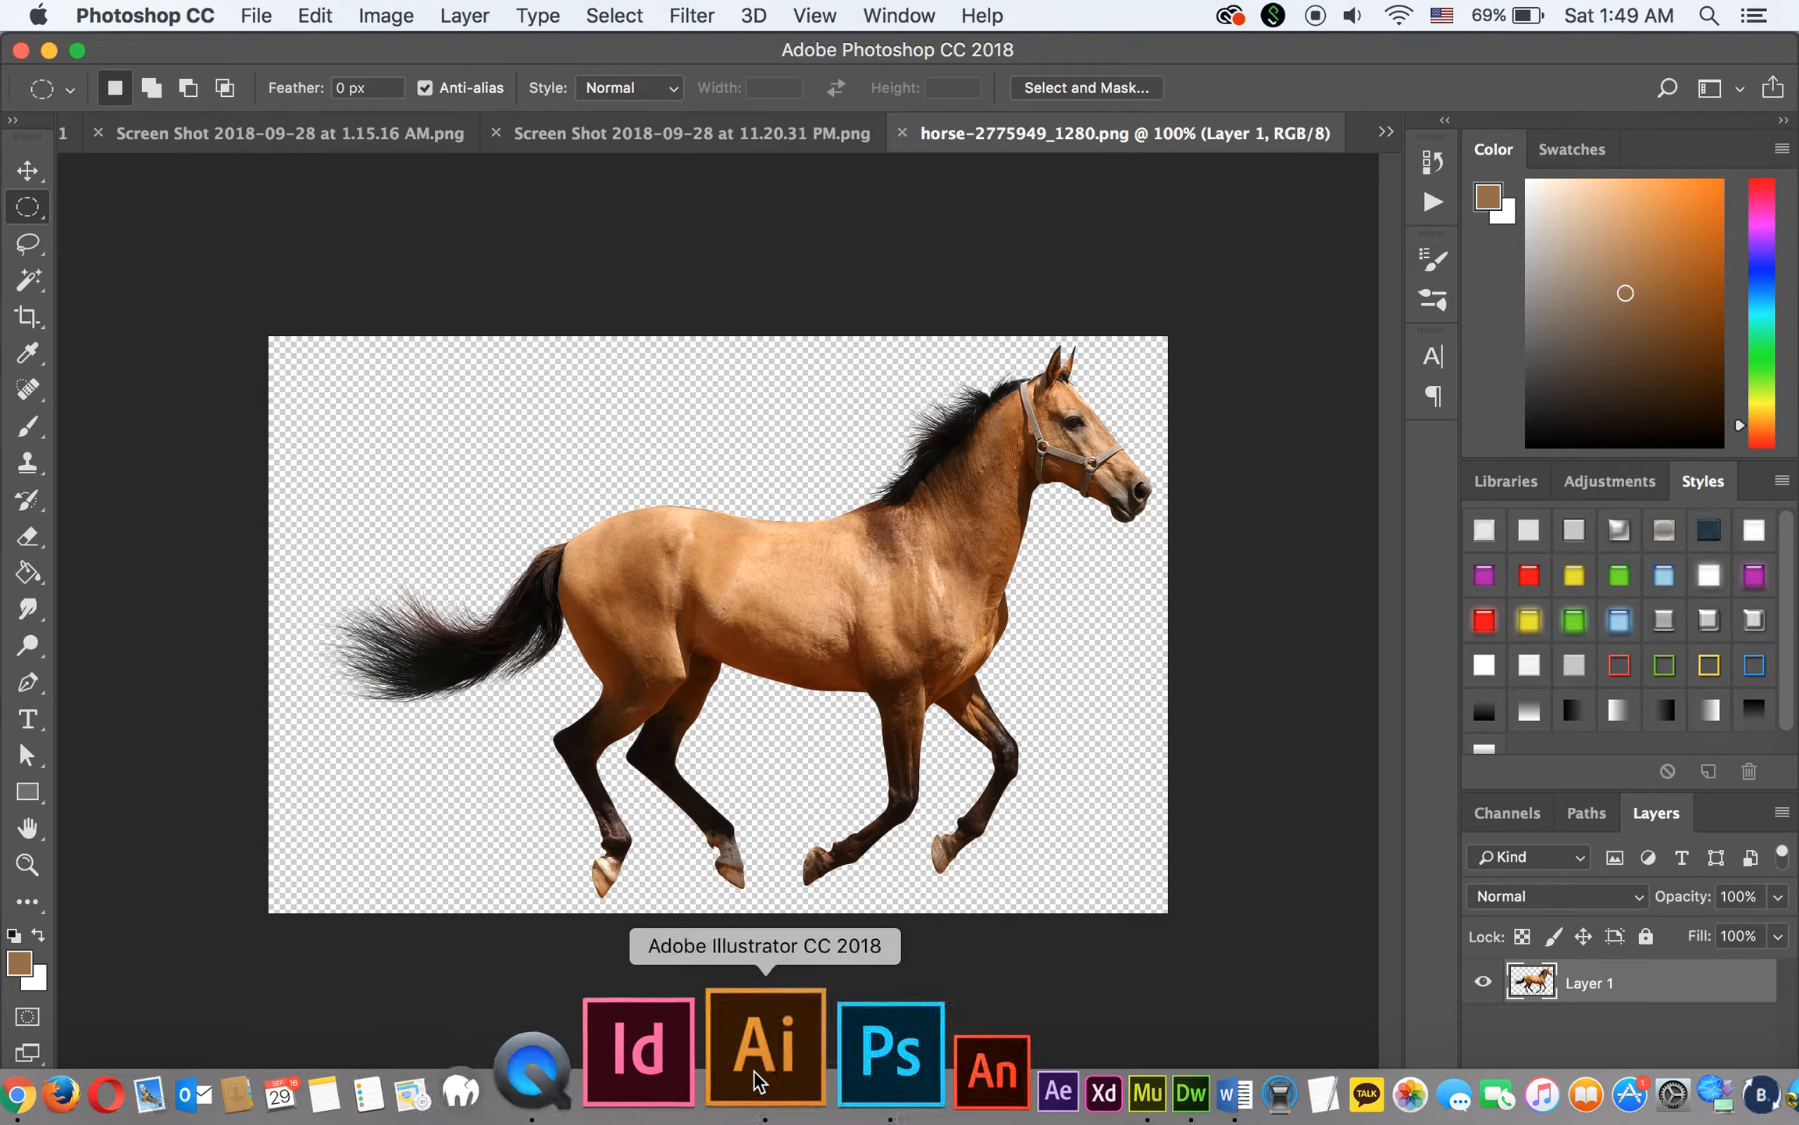
Switch to Illustrator, place horse.png as a linked image spanning most of the artboard's width, and centre it horizontally by eye
{"action": "left_click", "coordinate": [726, 1046]}
{"action": "left_click", "coordinate": [247, 15]}
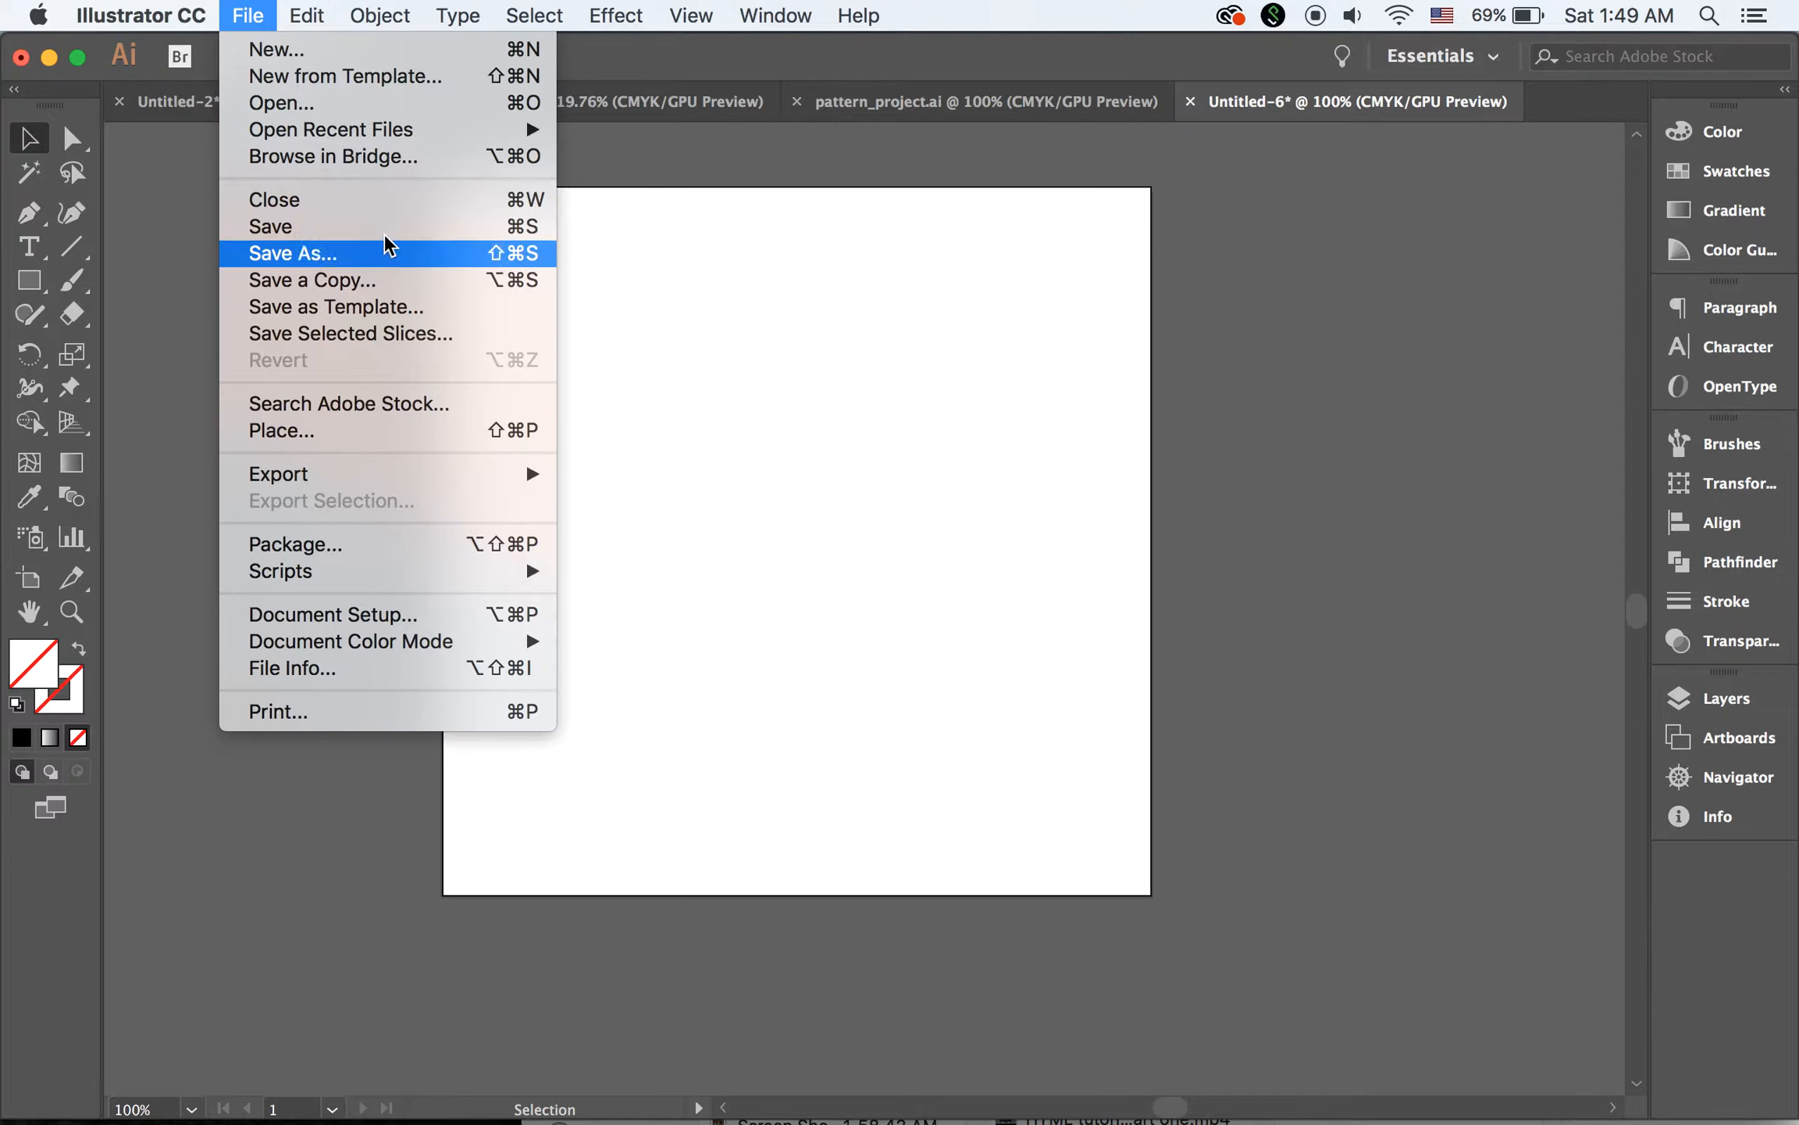
{"action": "left_click", "coordinate": [388, 430]}
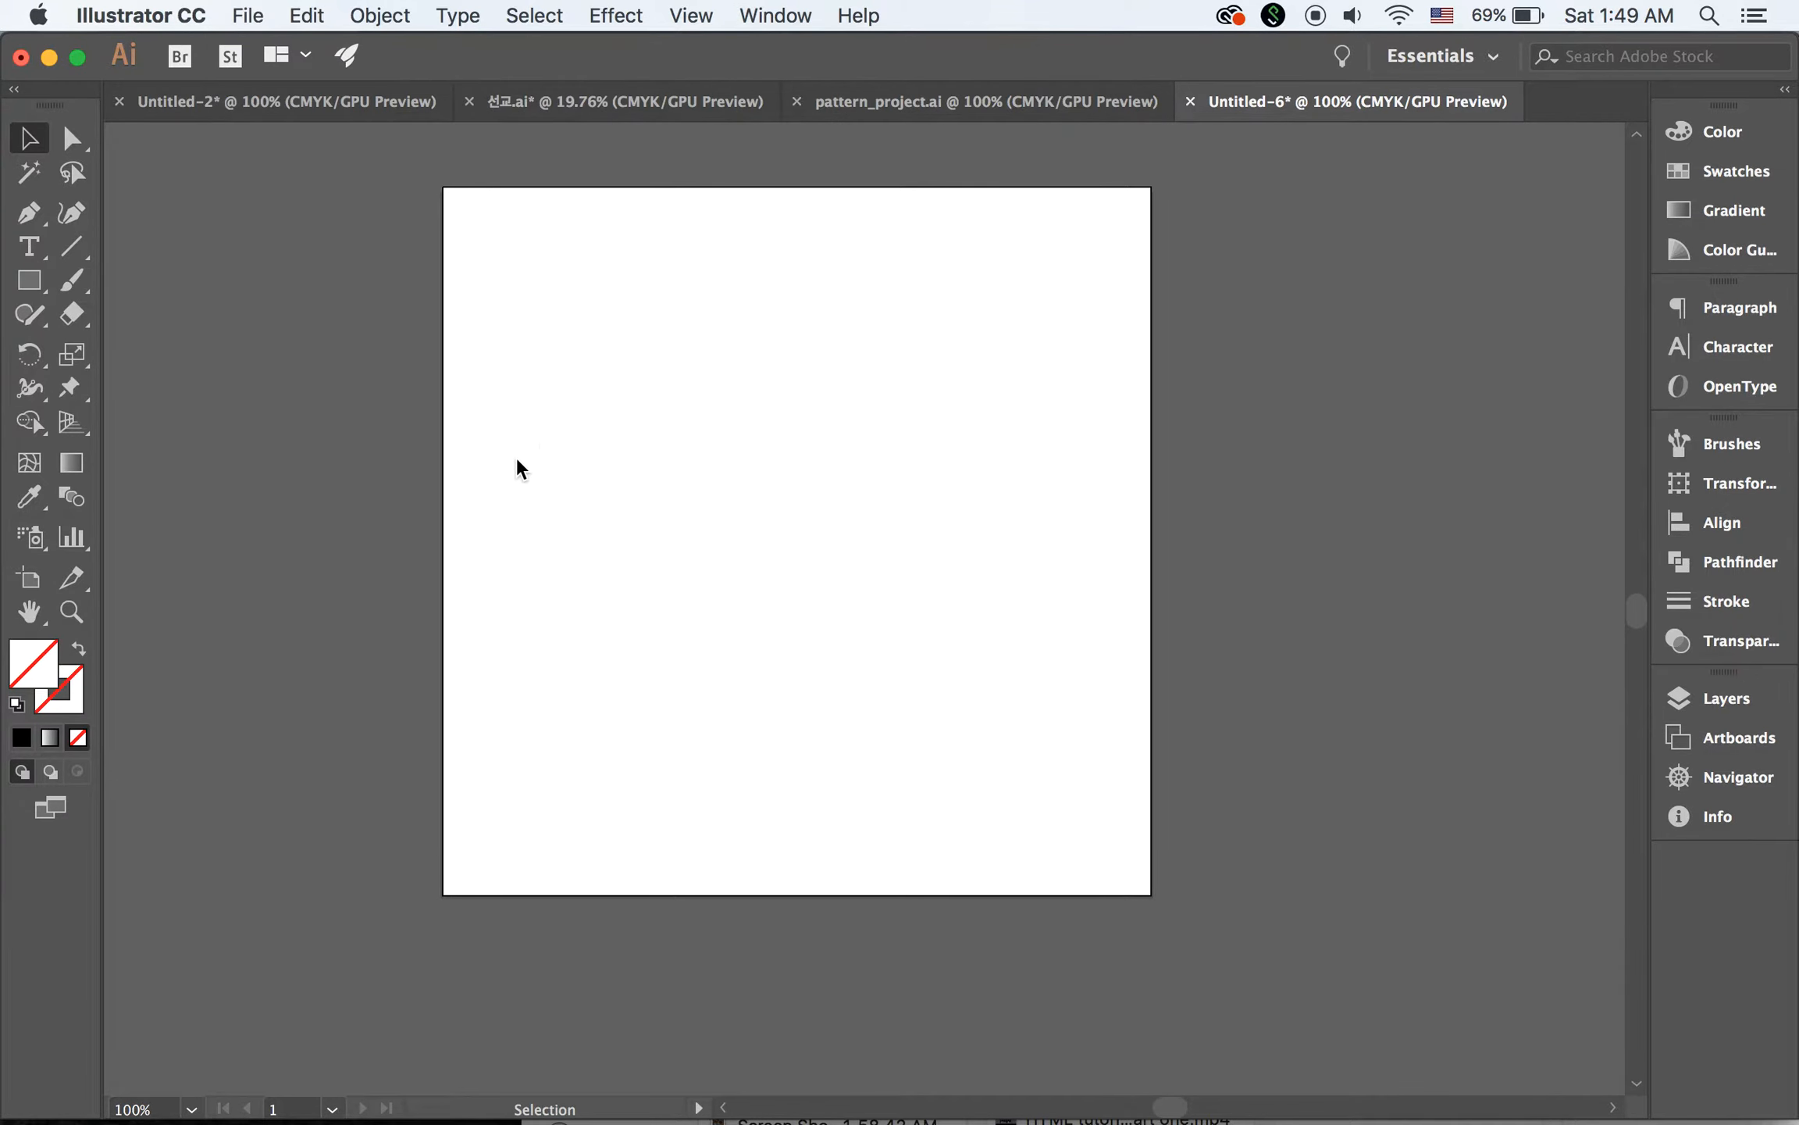
{"action": "scroll", "coordinate": [750, 446], "scroll_direction": "down", "scroll_amount": 10}
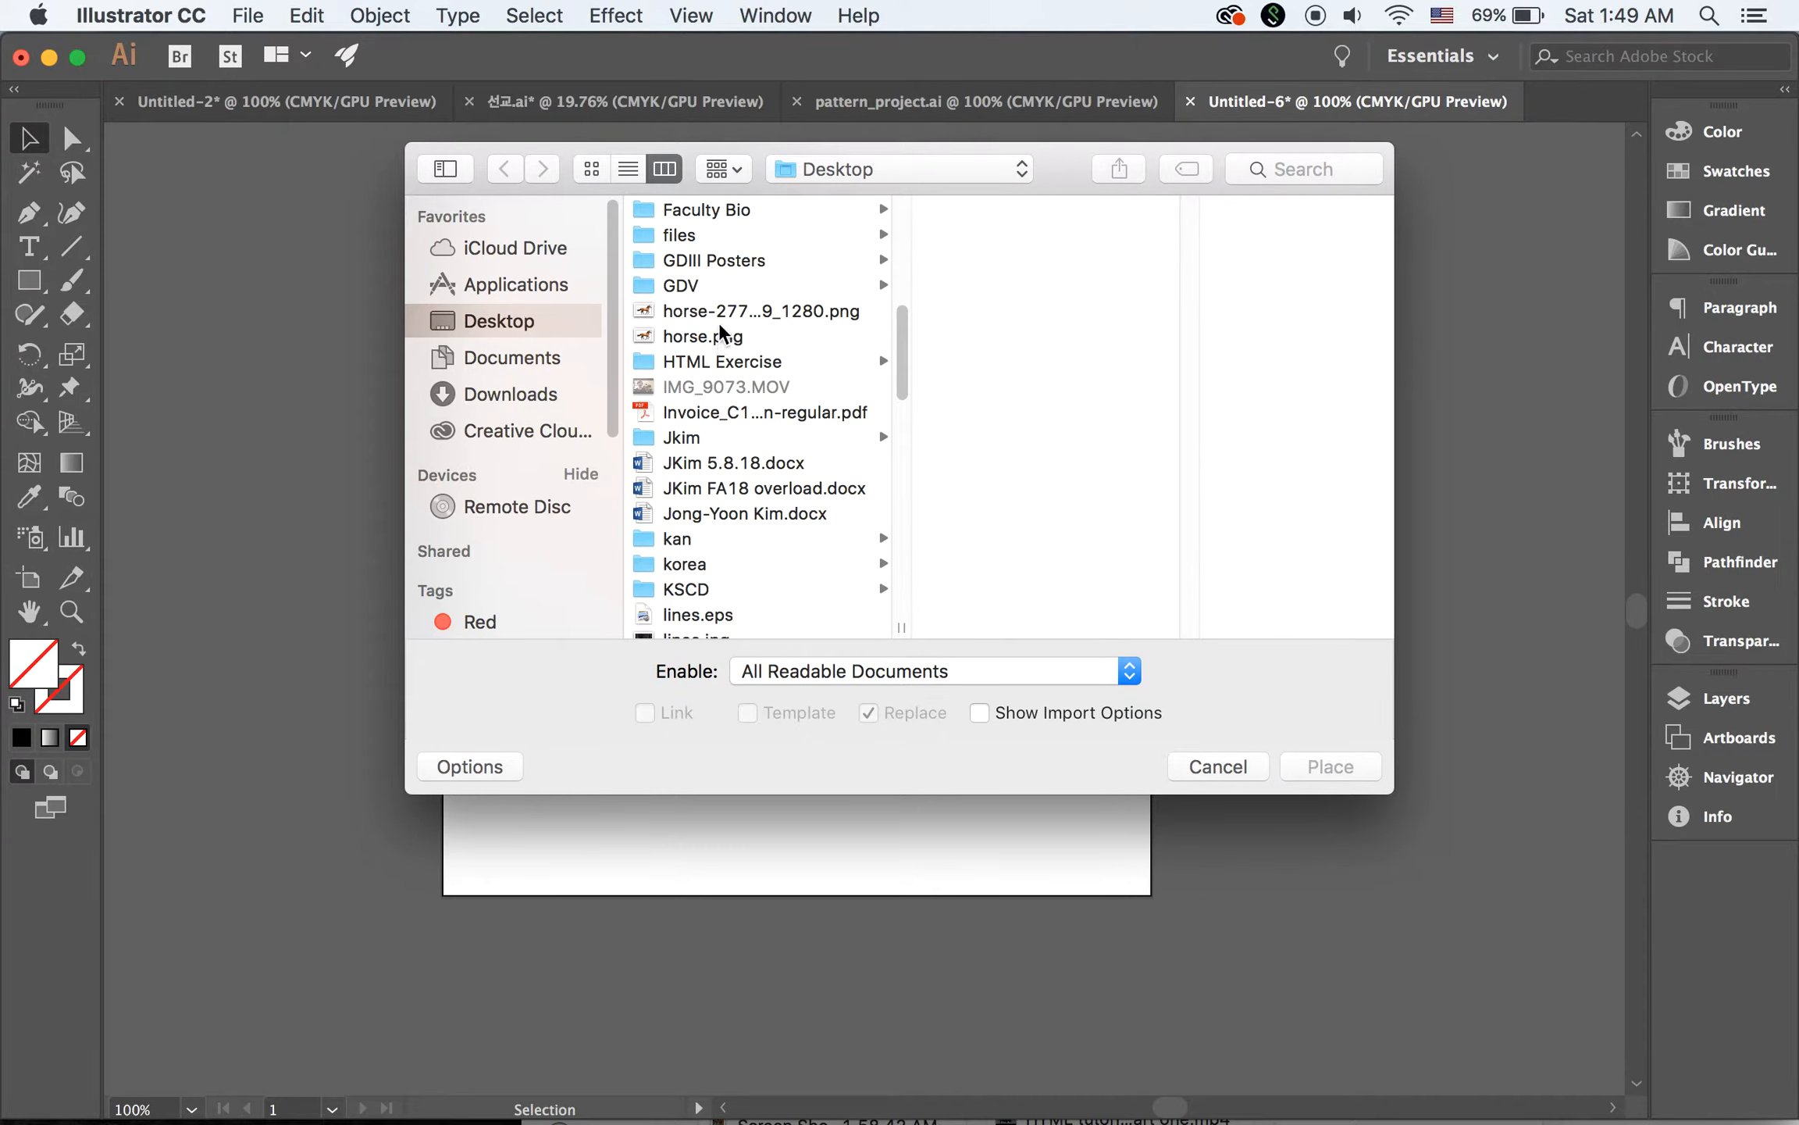
{"action": "left_click", "coordinate": [715, 338]}
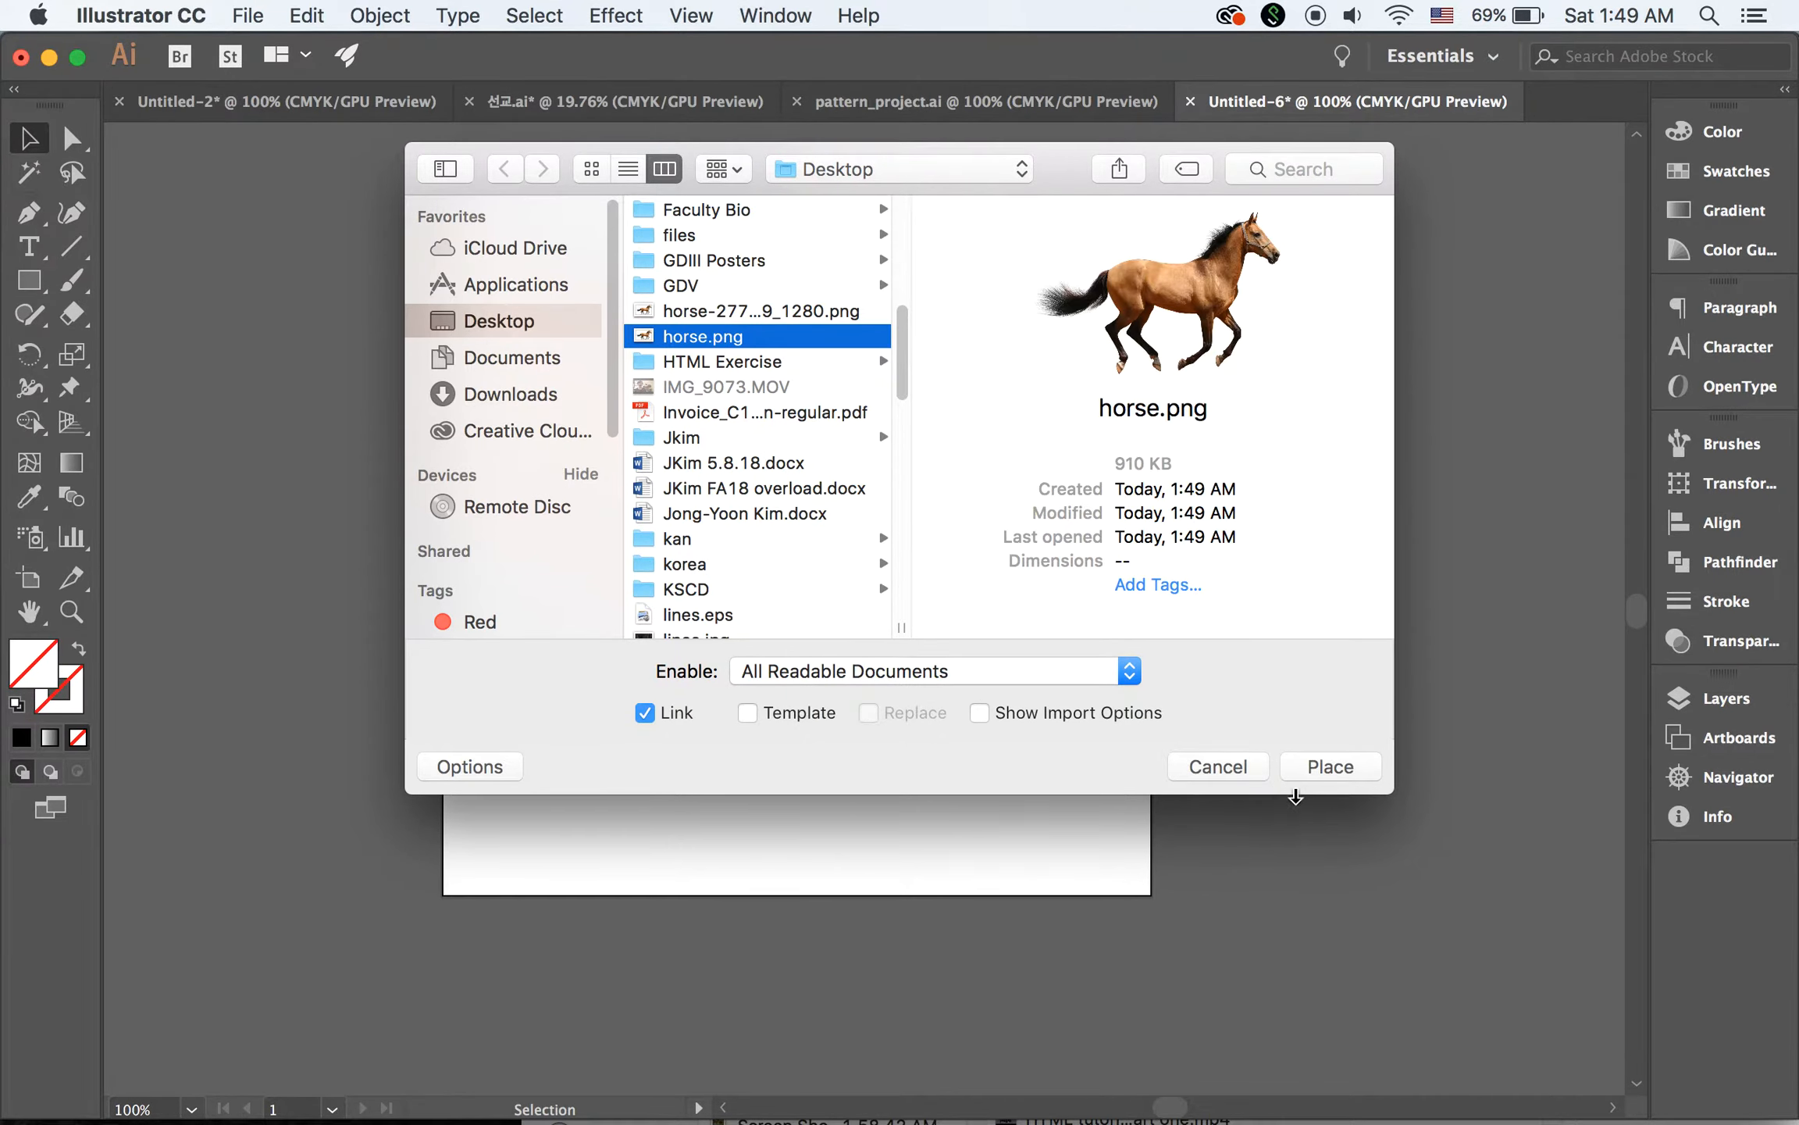
{"action": "left_click", "coordinate": [1327, 766]}
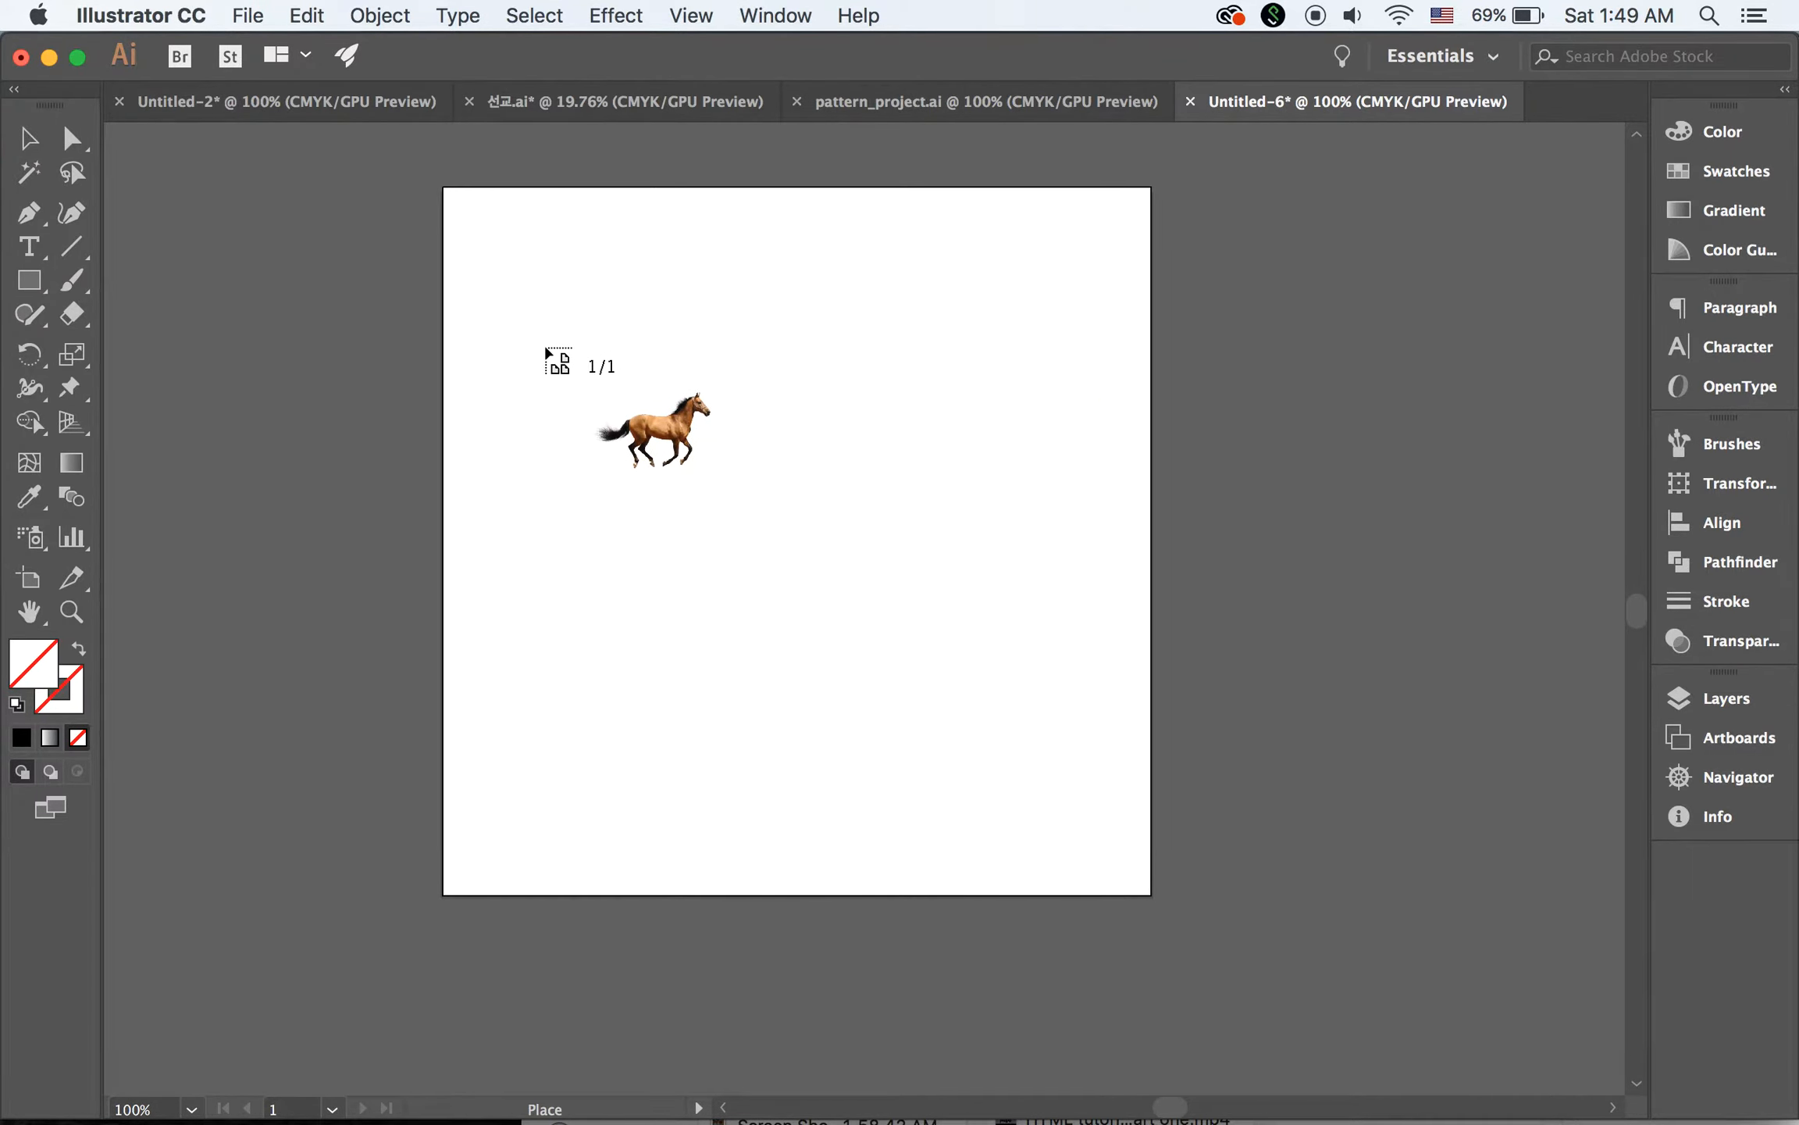
{"action": "left_click_drag", "start_coordinate": [612, 407], "coordinate": [1127, 787]}
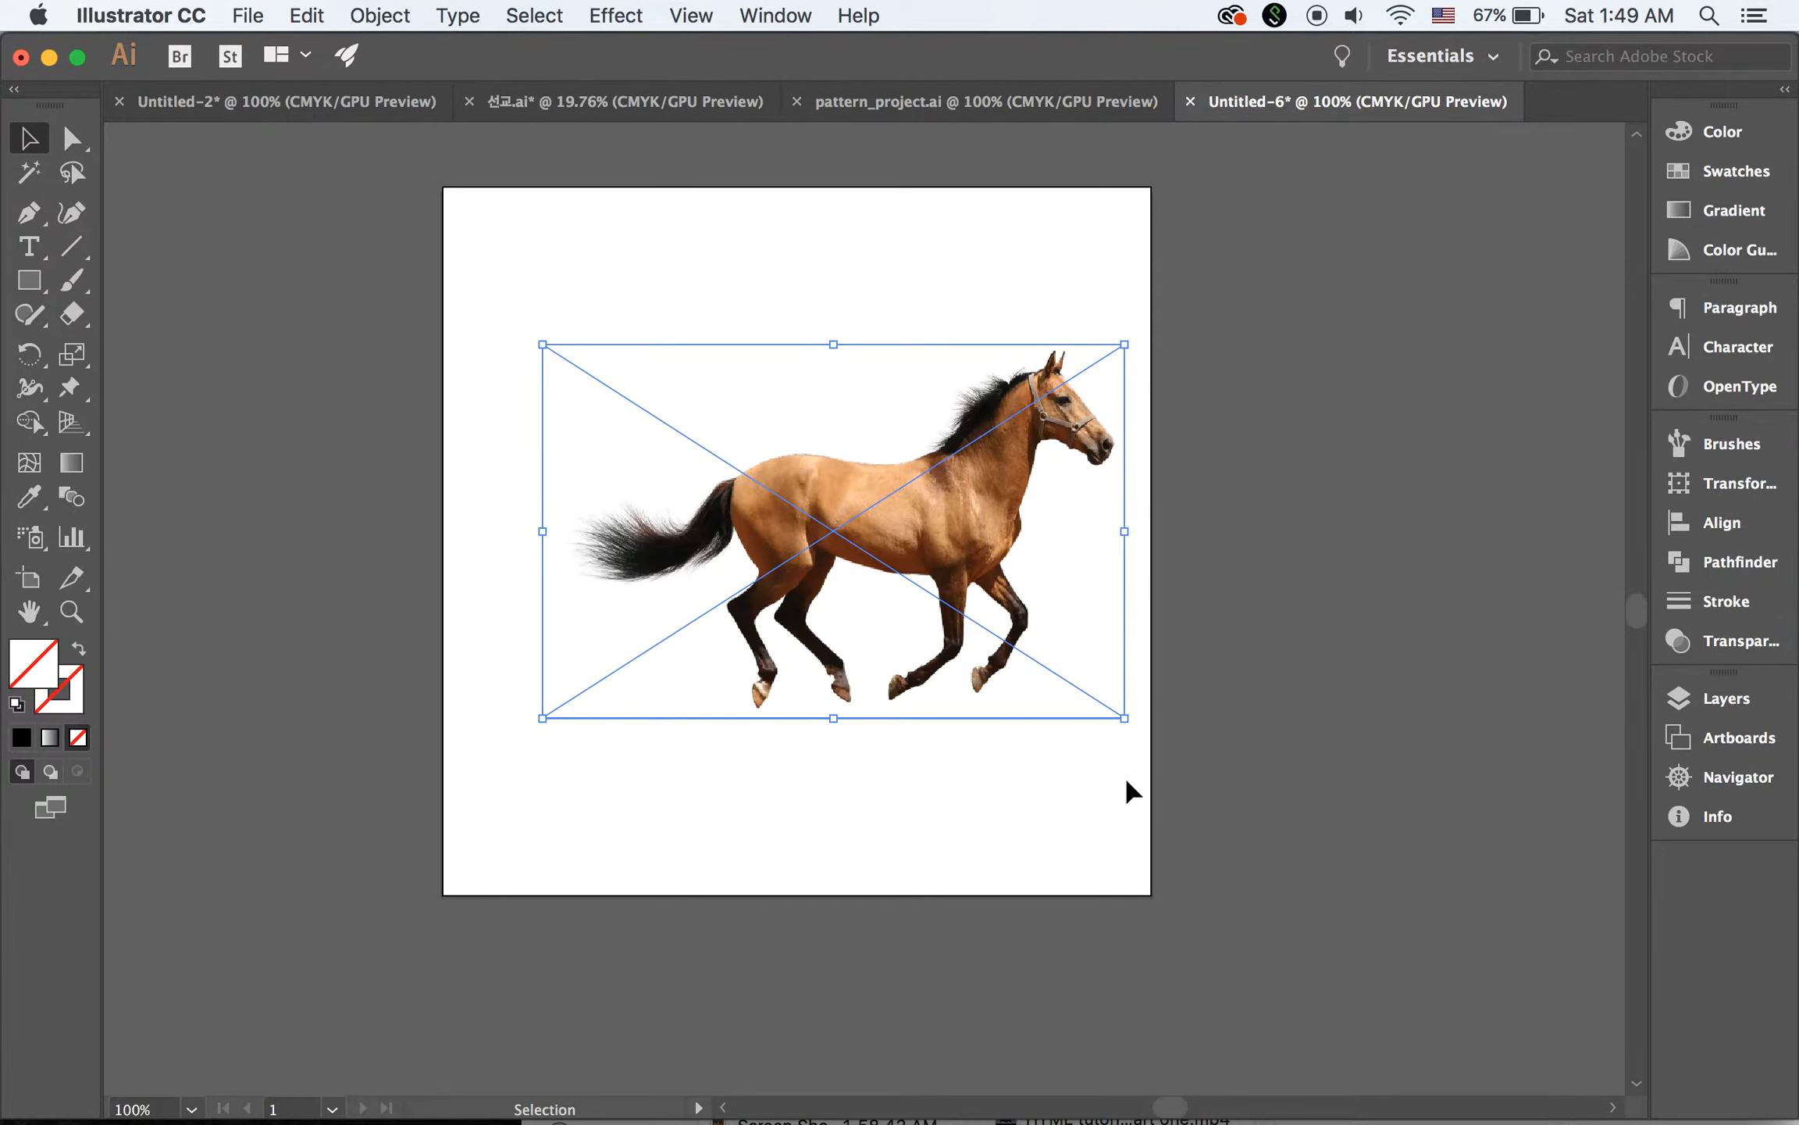
{"action": "left_click", "coordinate": [320, 288]}
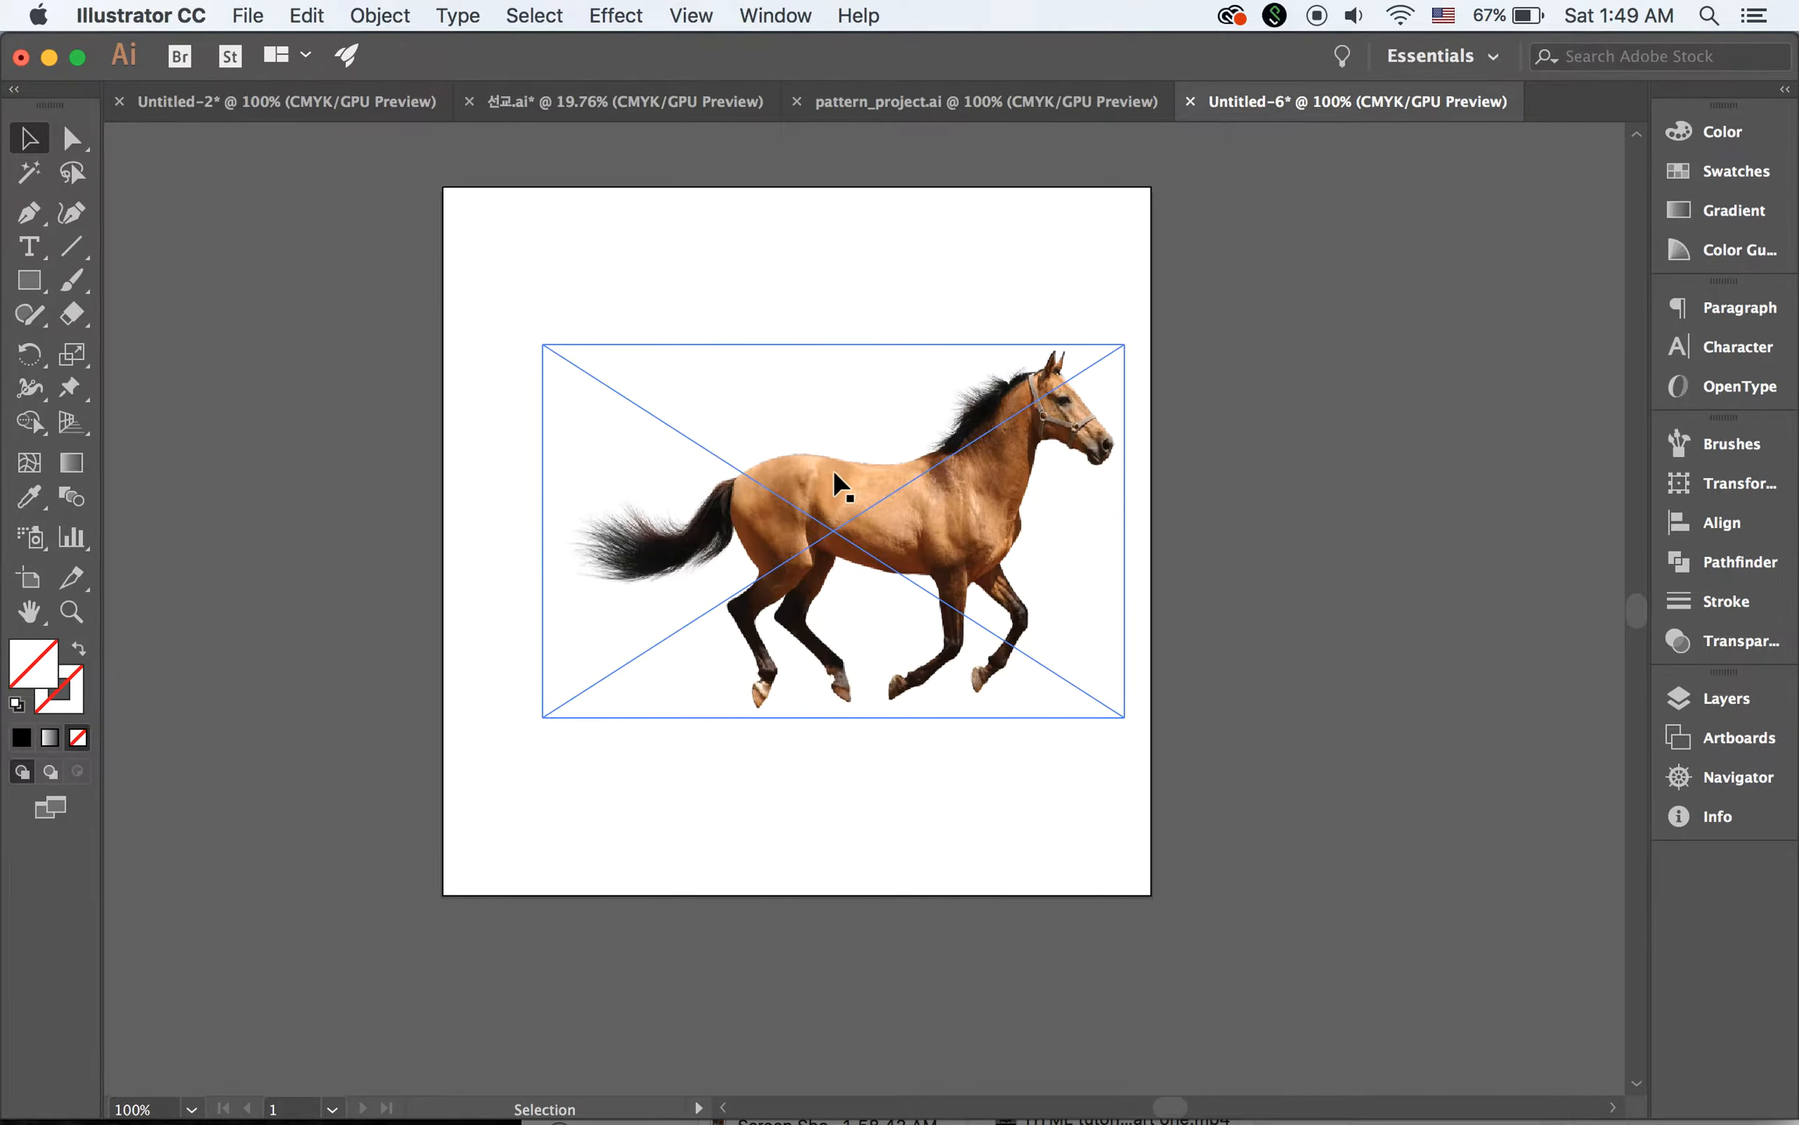
{"action": "left_click_drag", "start_coordinate": [839, 486], "coordinate": [793, 492]}
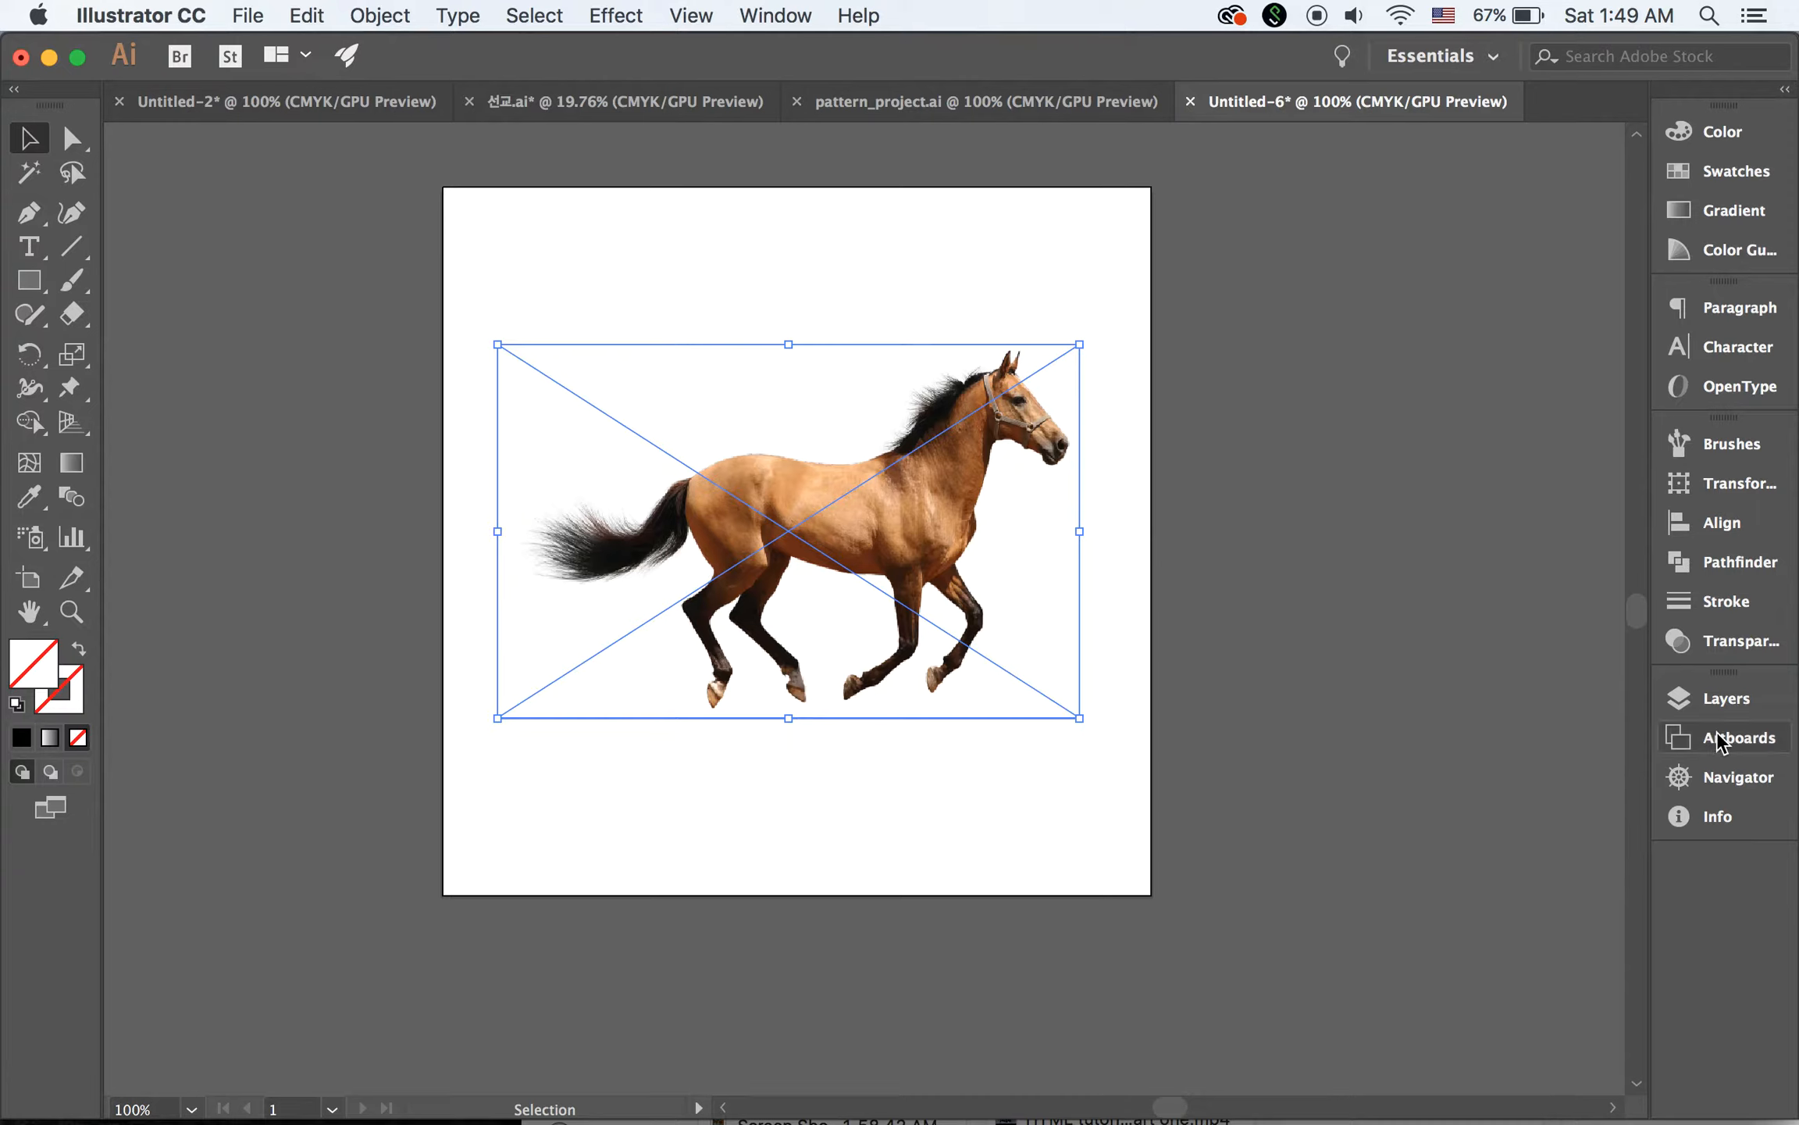
Lock Layer 1 holding the horse image and add a new layer above it
{"action": "left_click", "coordinate": [1719, 697]}
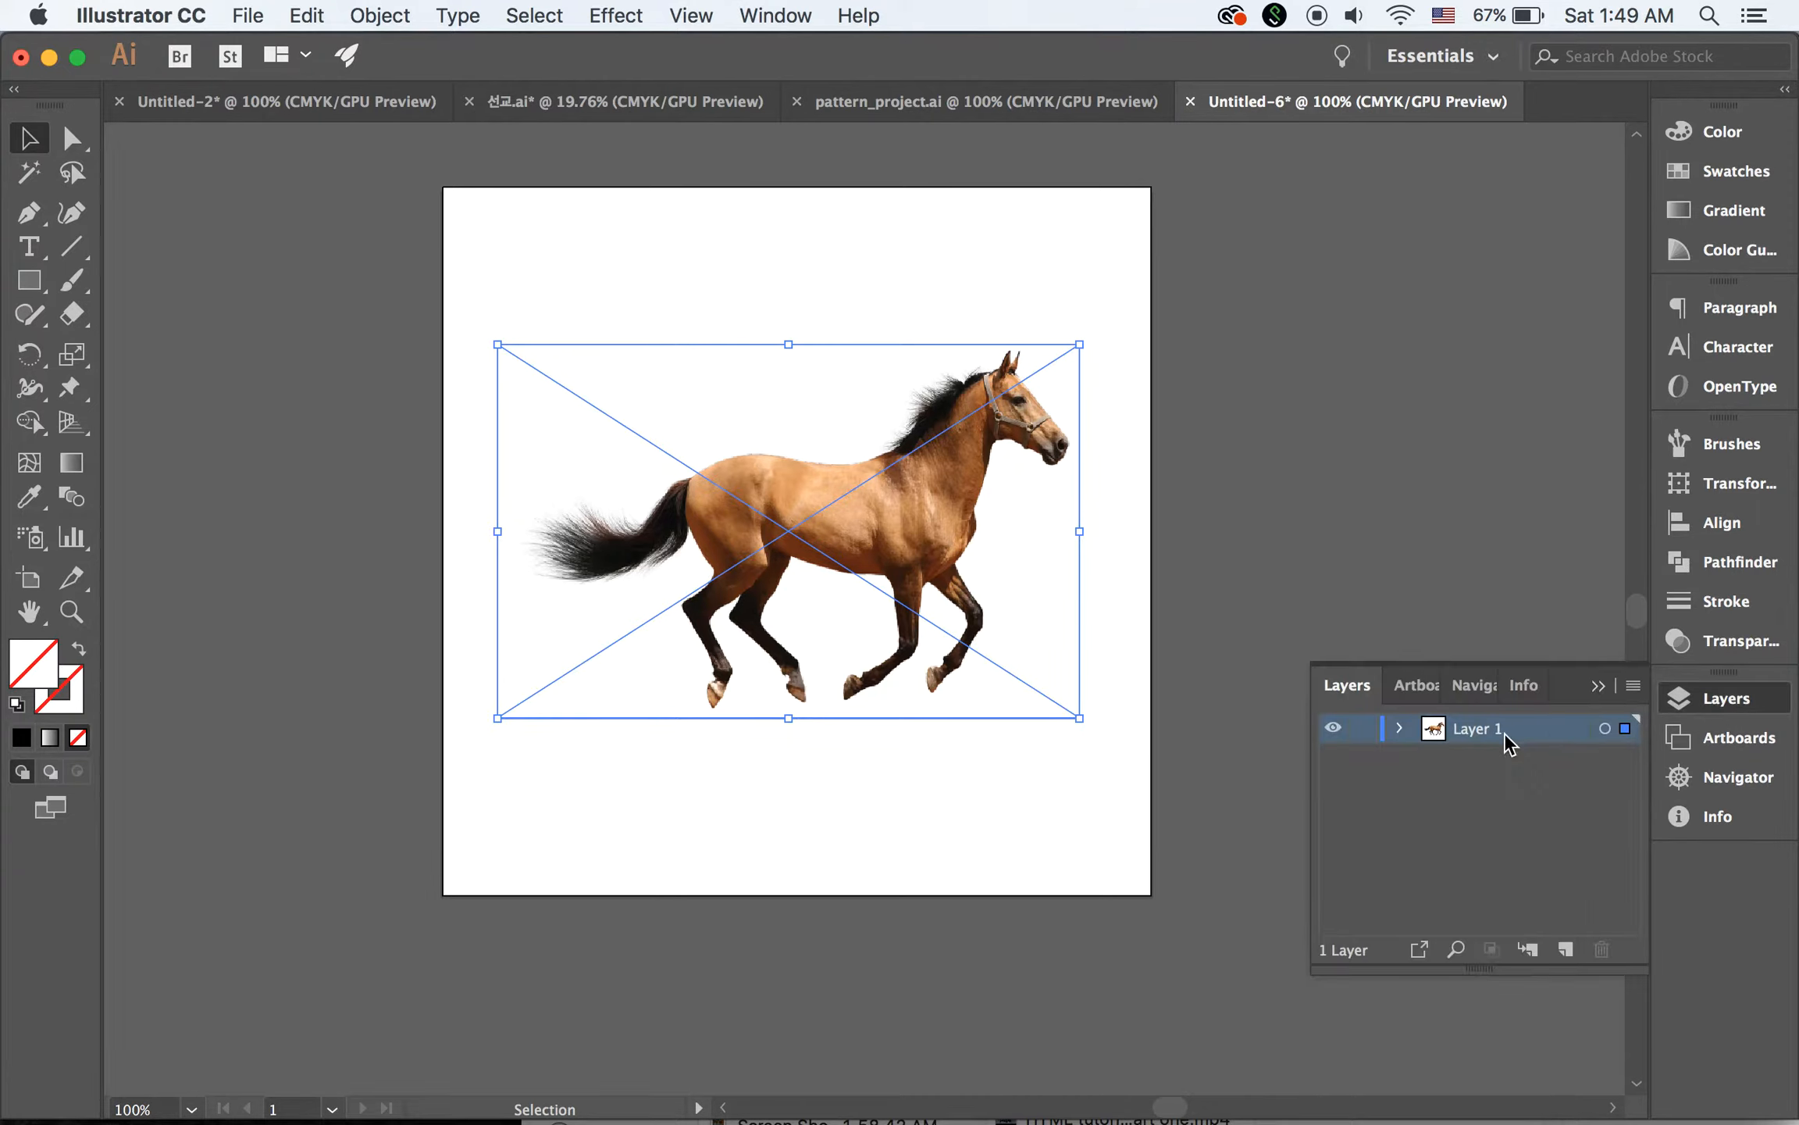
{"action": "left_click", "coordinate": [1365, 729]}
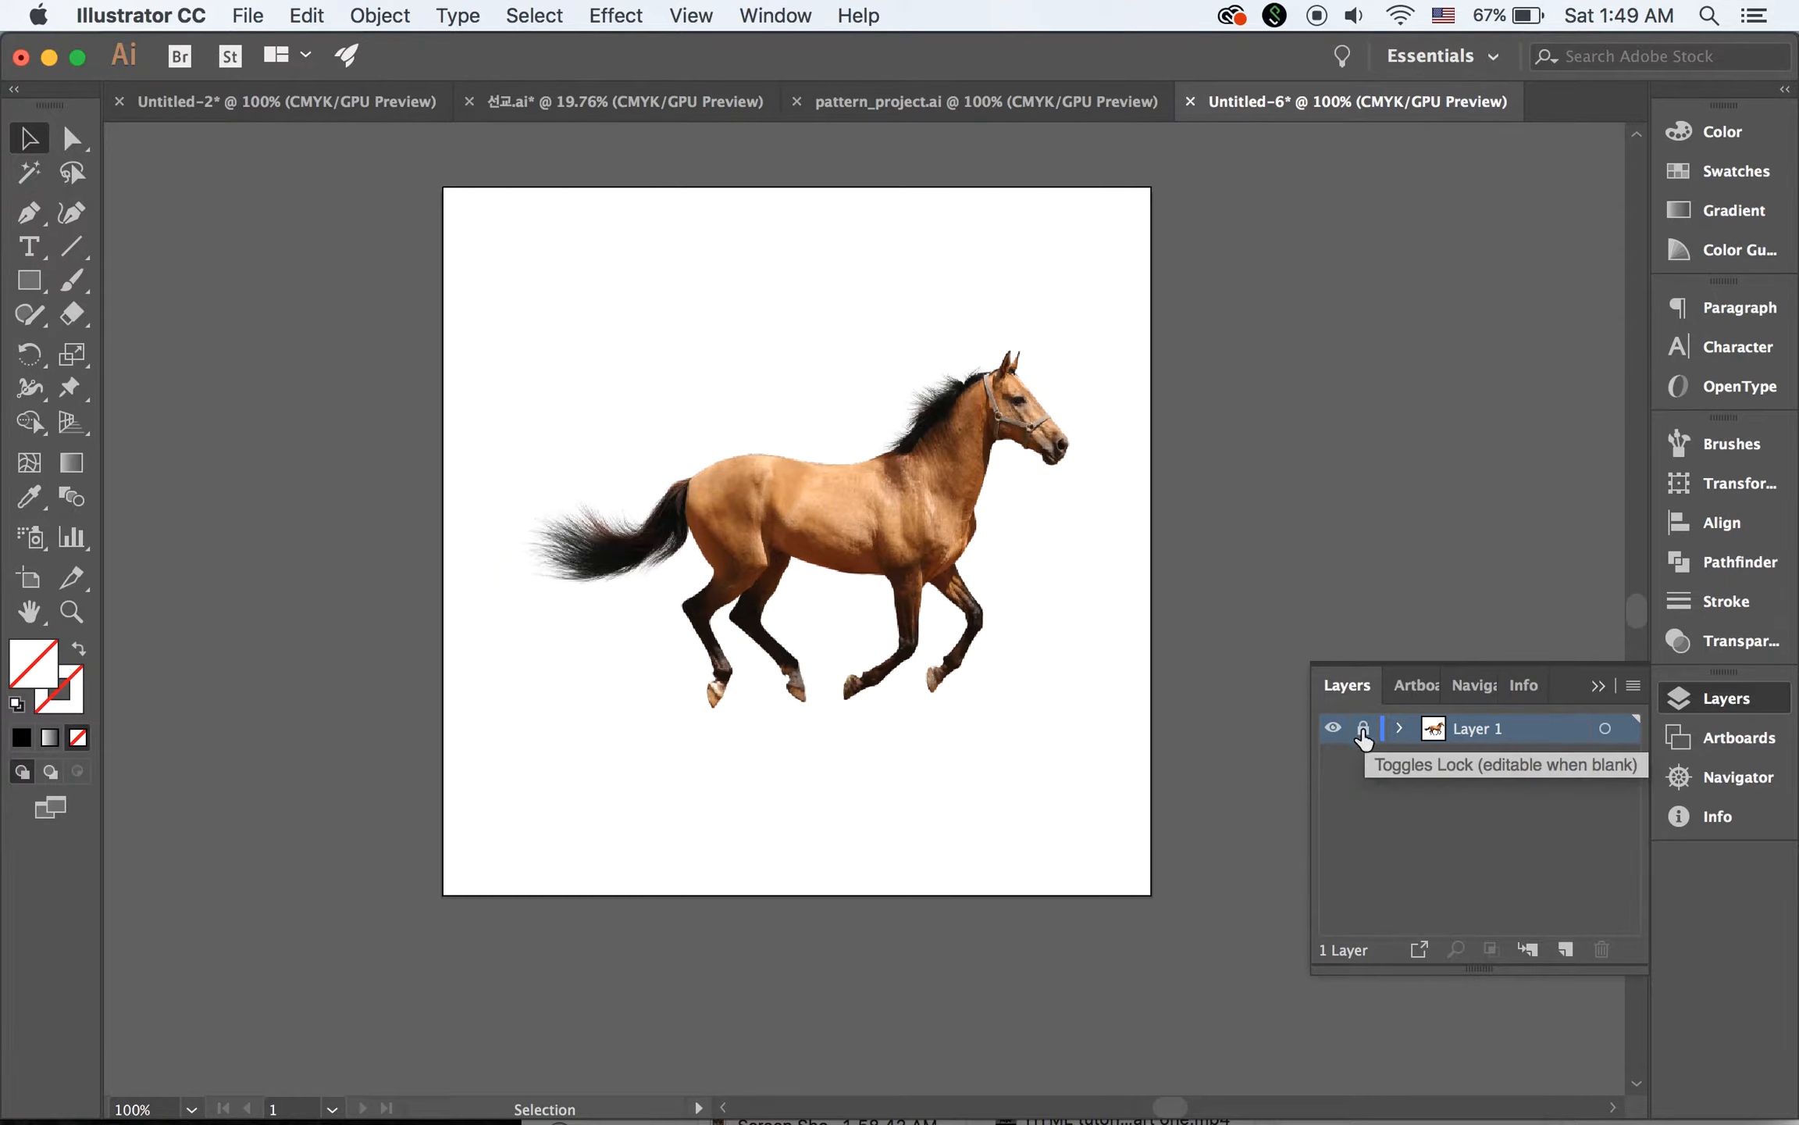
{"action": "left_click", "coordinate": [1567, 947]}
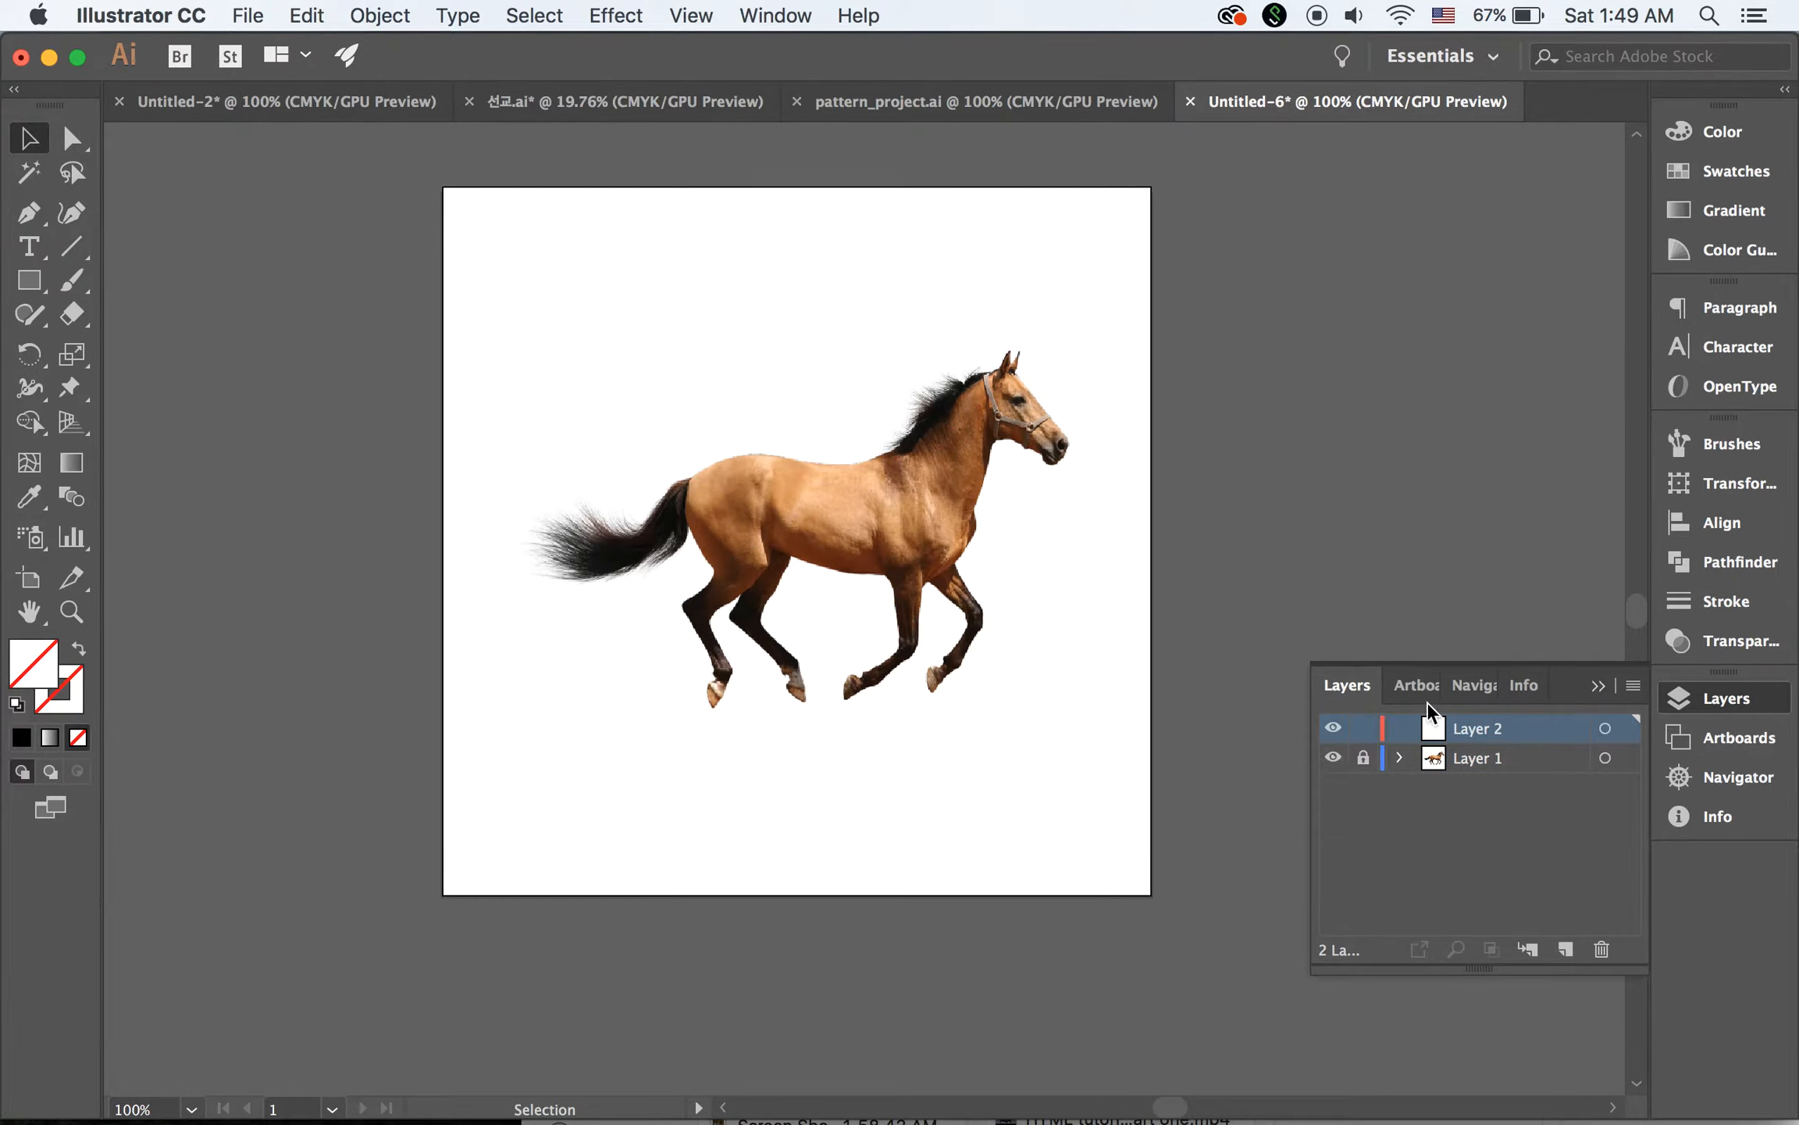
Set a solid black stroke with no fill and trace the mane's upper edge from the withers towards the head with the Pen tool
{"action": "left_click", "coordinate": [30, 214]}
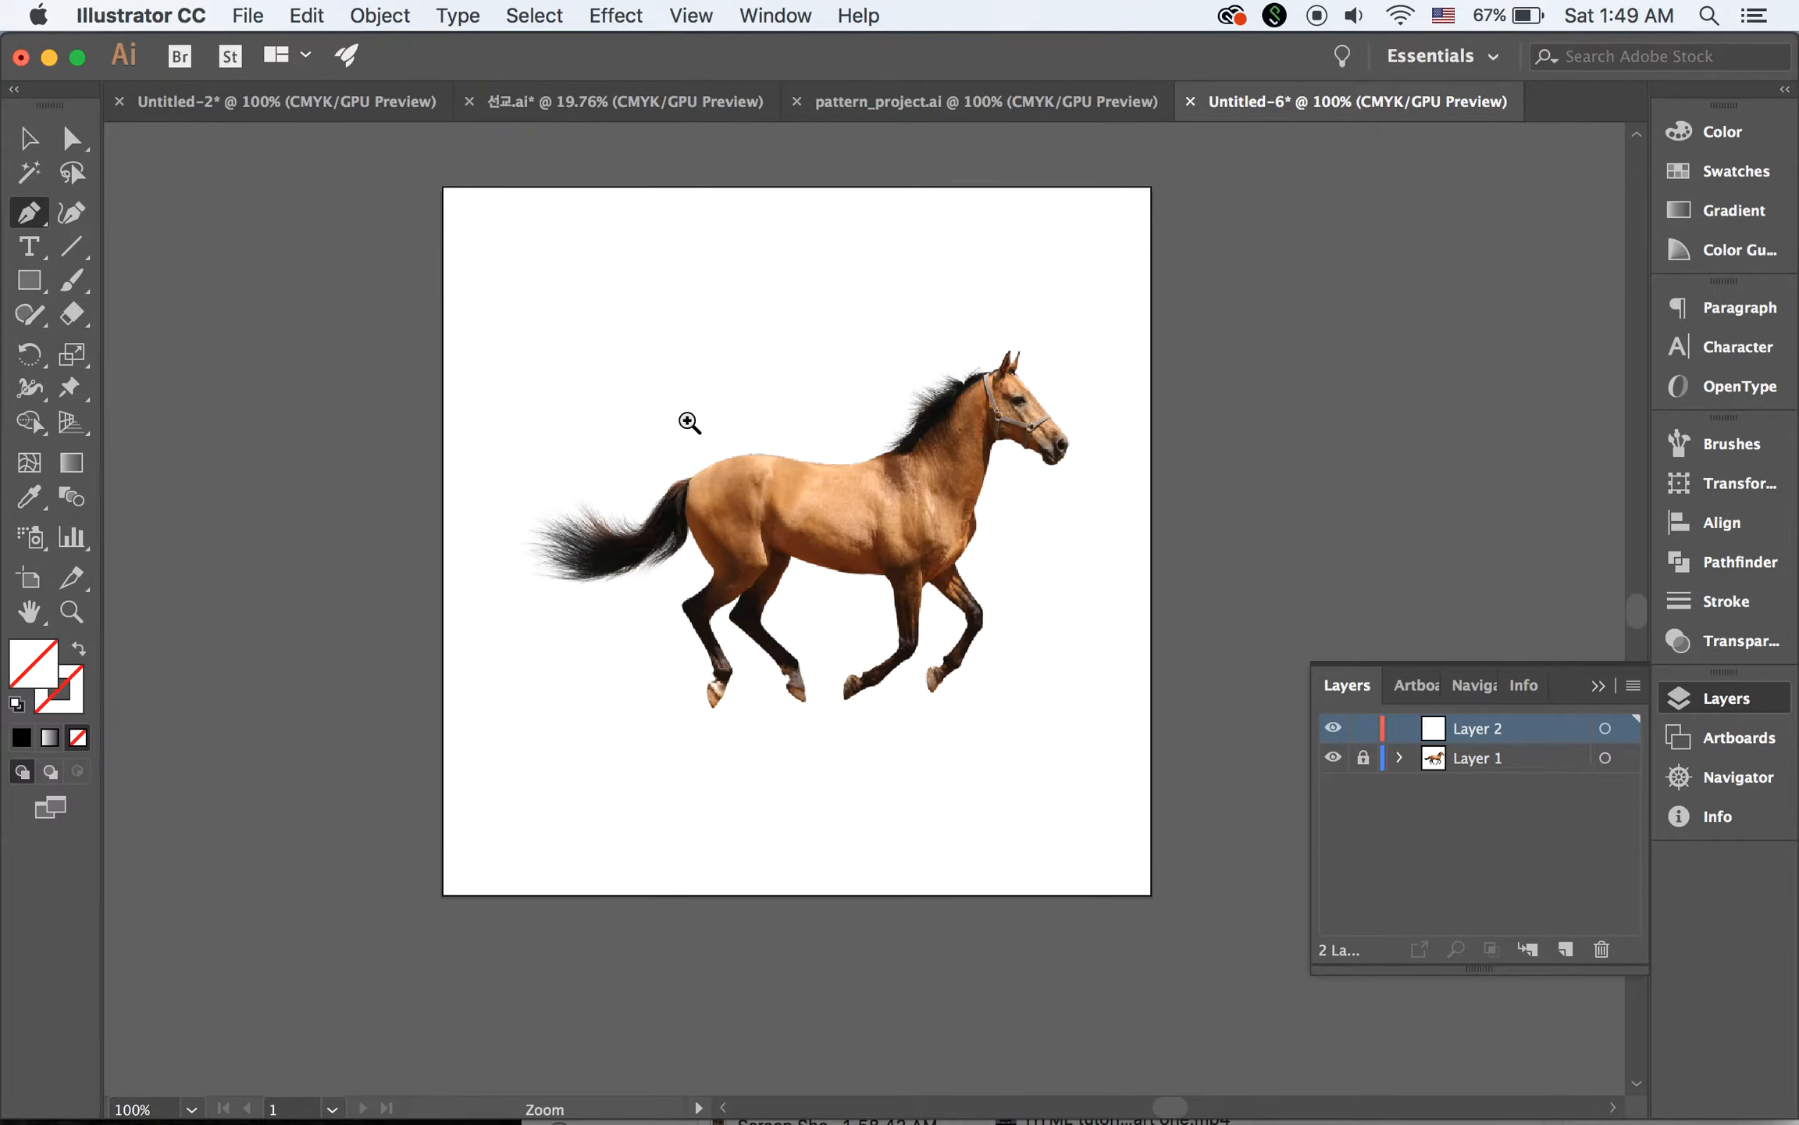
{"action": "mouse_move", "coordinate": [683, 414]}
{"action": "left_mouse_down"}
{"action": "mouse_move", "coordinate": [904, 556]}
{"action": "mouse_move", "coordinate": [748, 560]}
{"action": "left_mouse_up"}
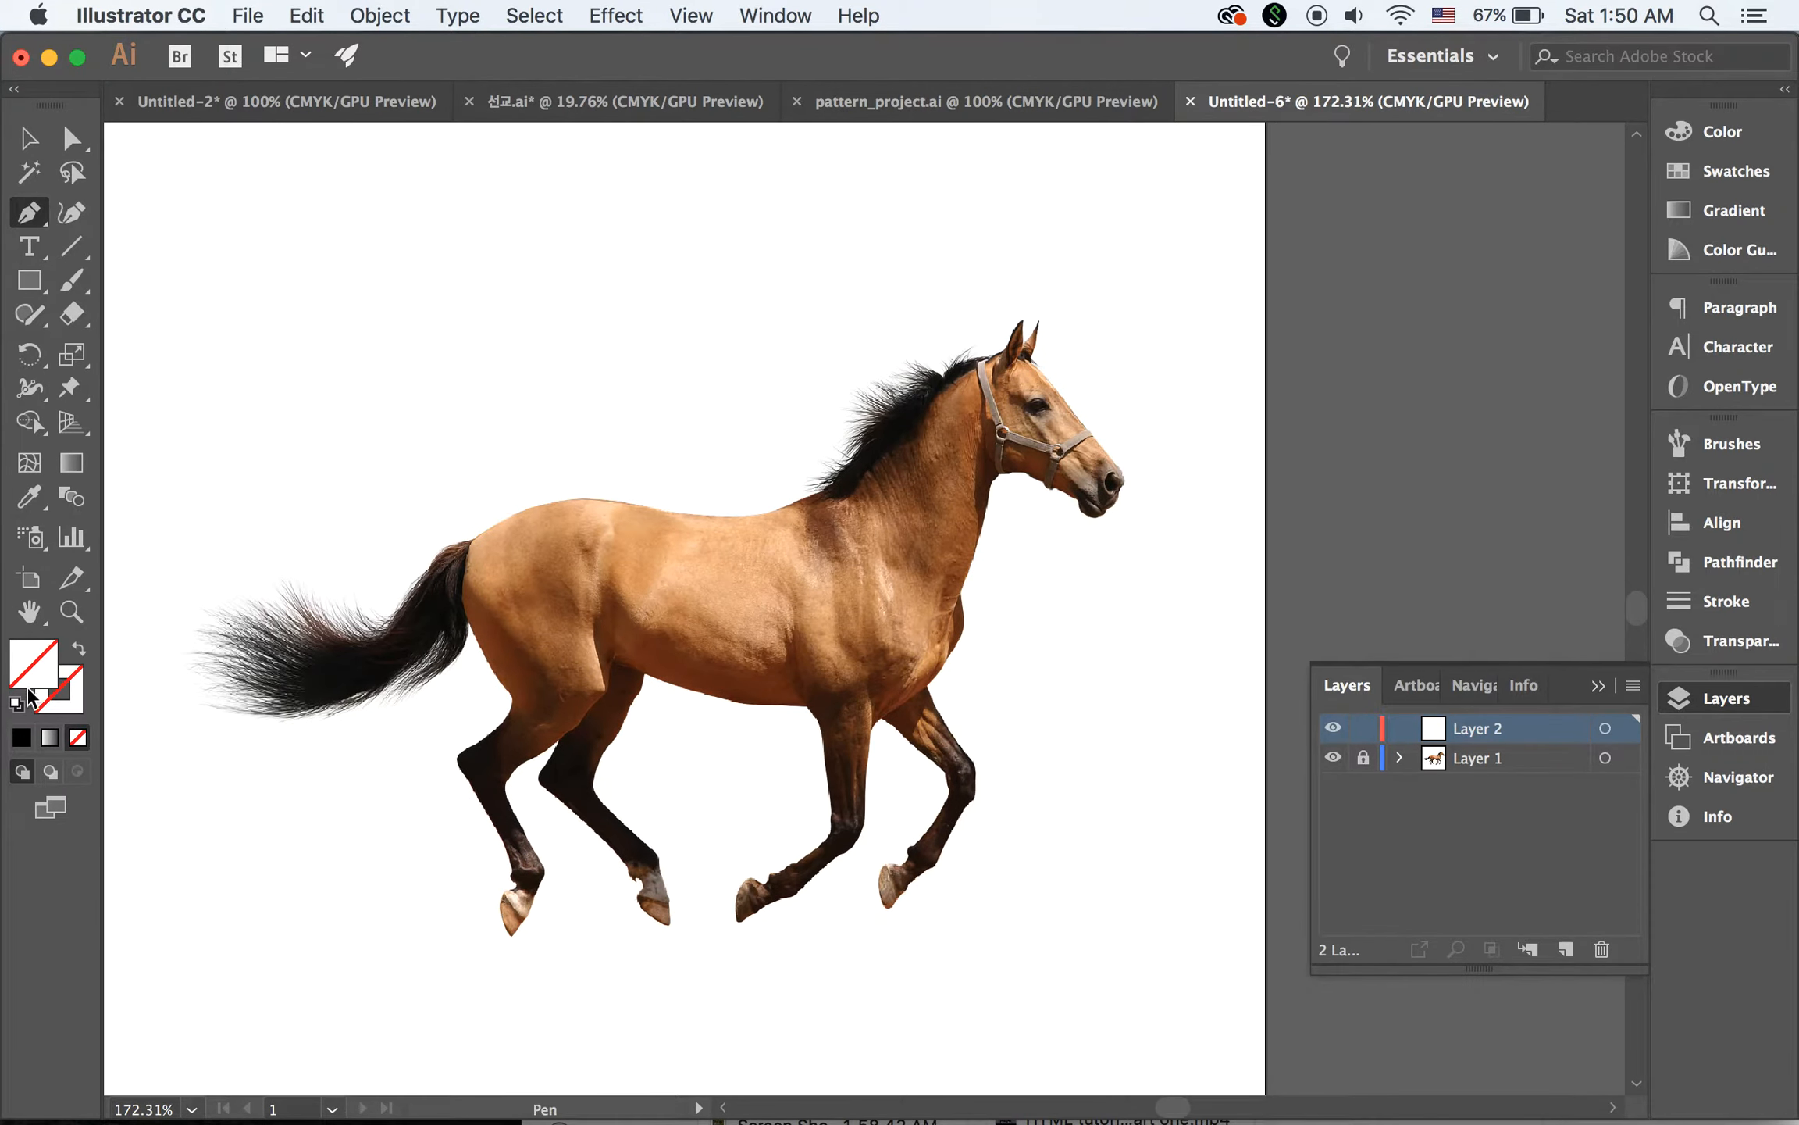
{"action": "left_click", "coordinate": [75, 709]}
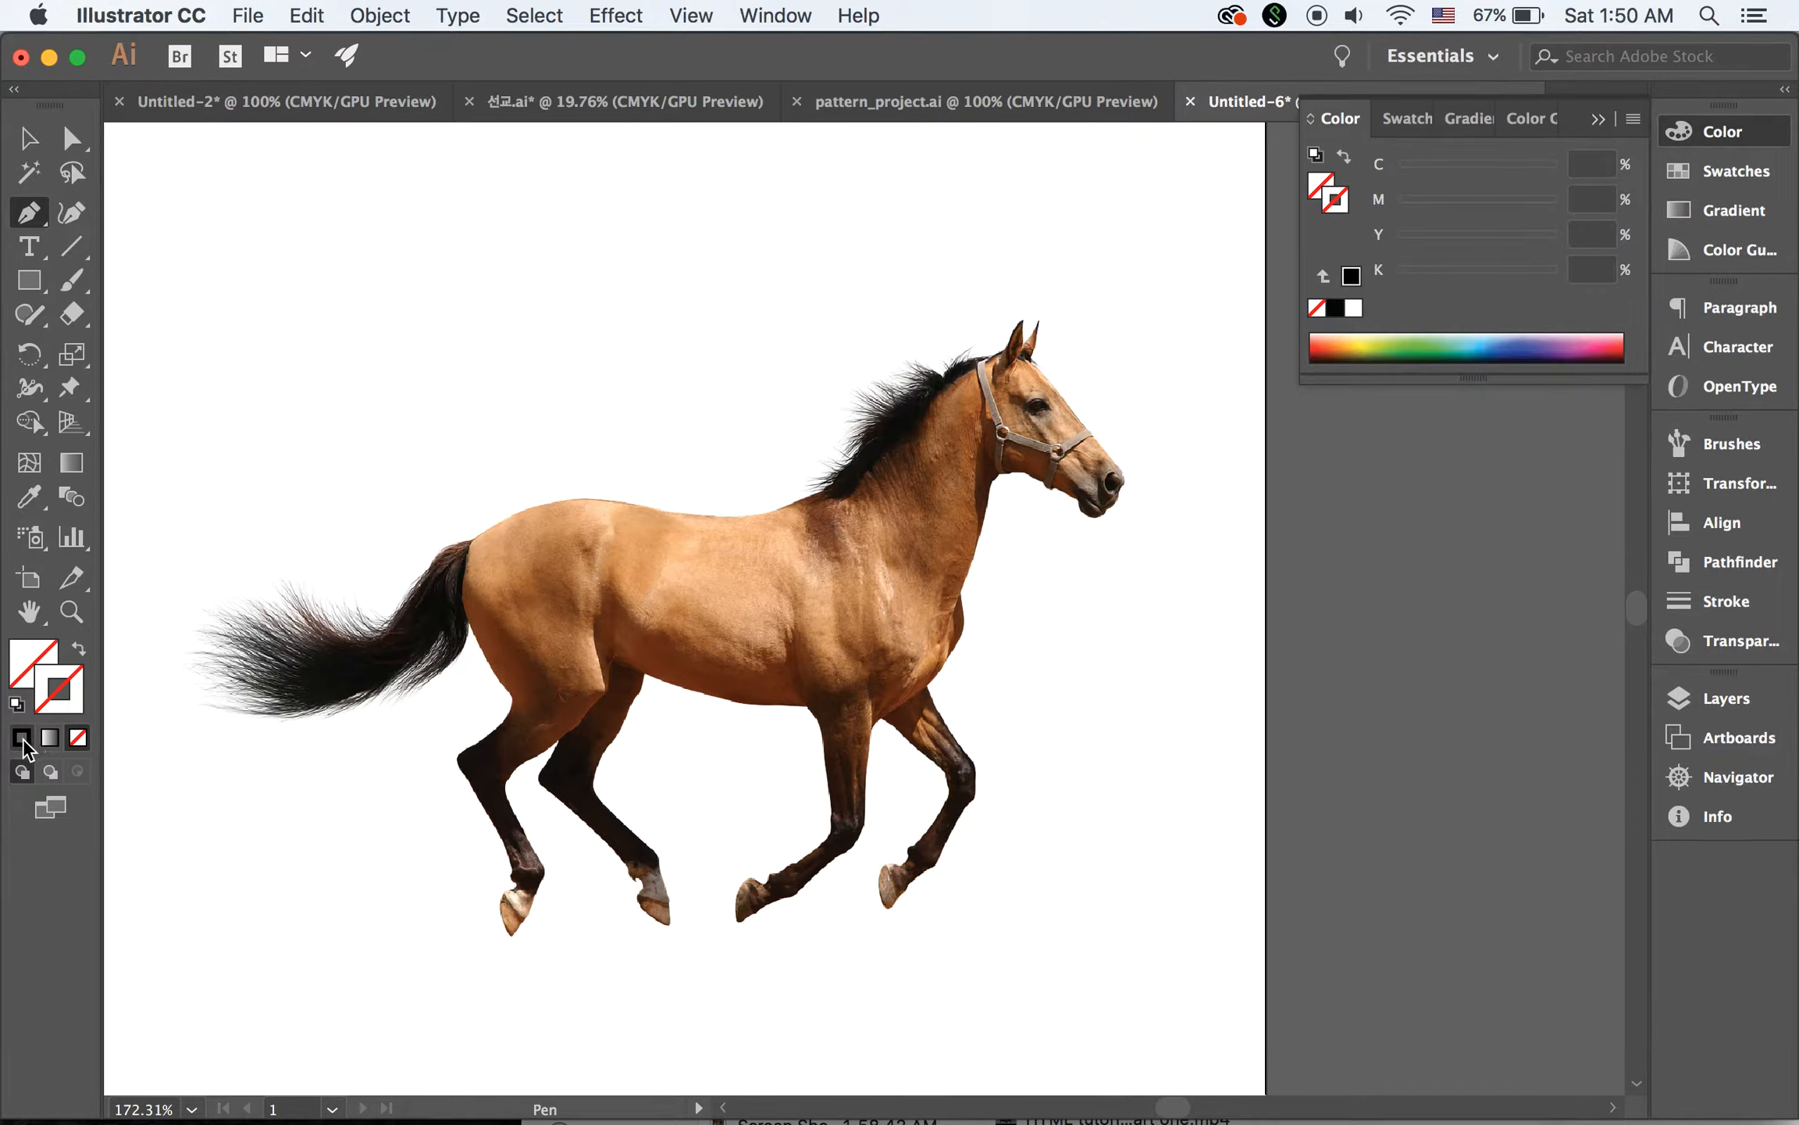
{"action": "left_click", "coordinate": [23, 740]}
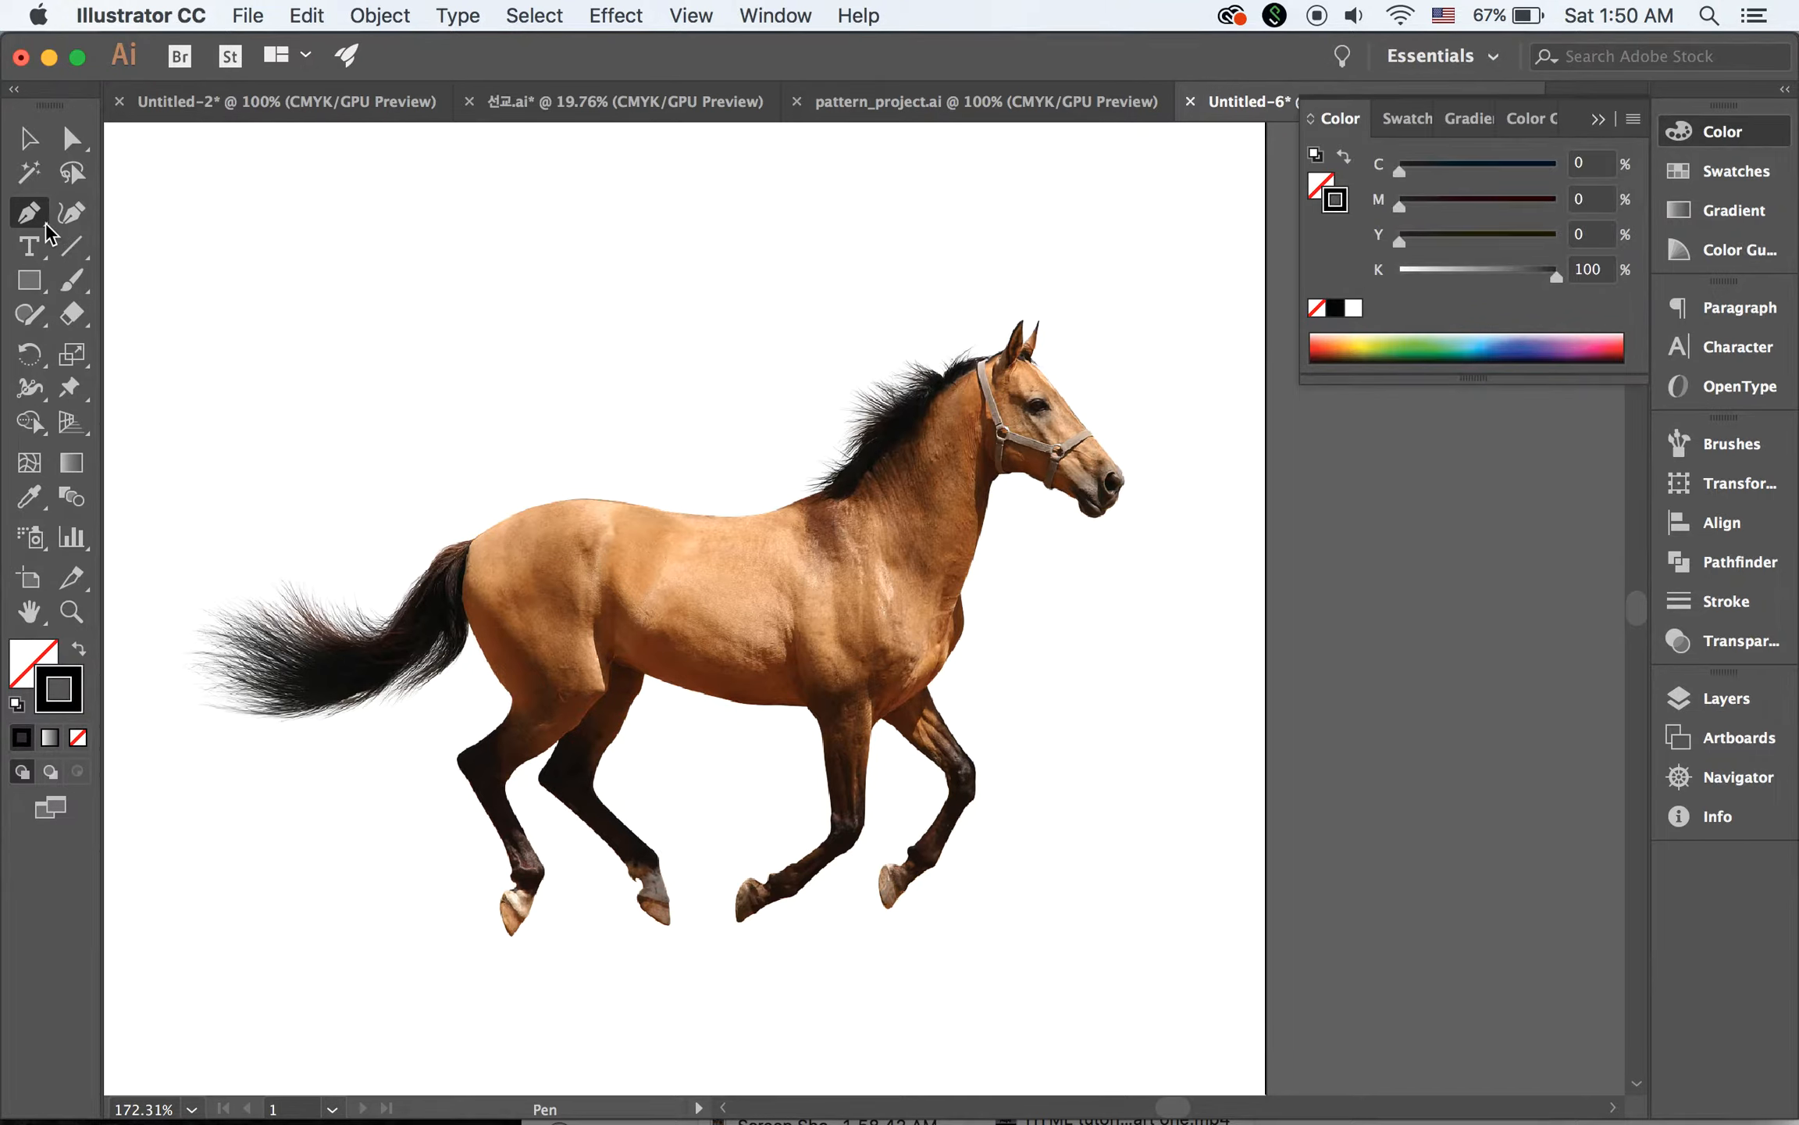
{"action": "left_click", "coordinate": [820, 491]}
{"action": "left_click", "coordinate": [844, 467]}
{"action": "left_click", "coordinate": [856, 458]}
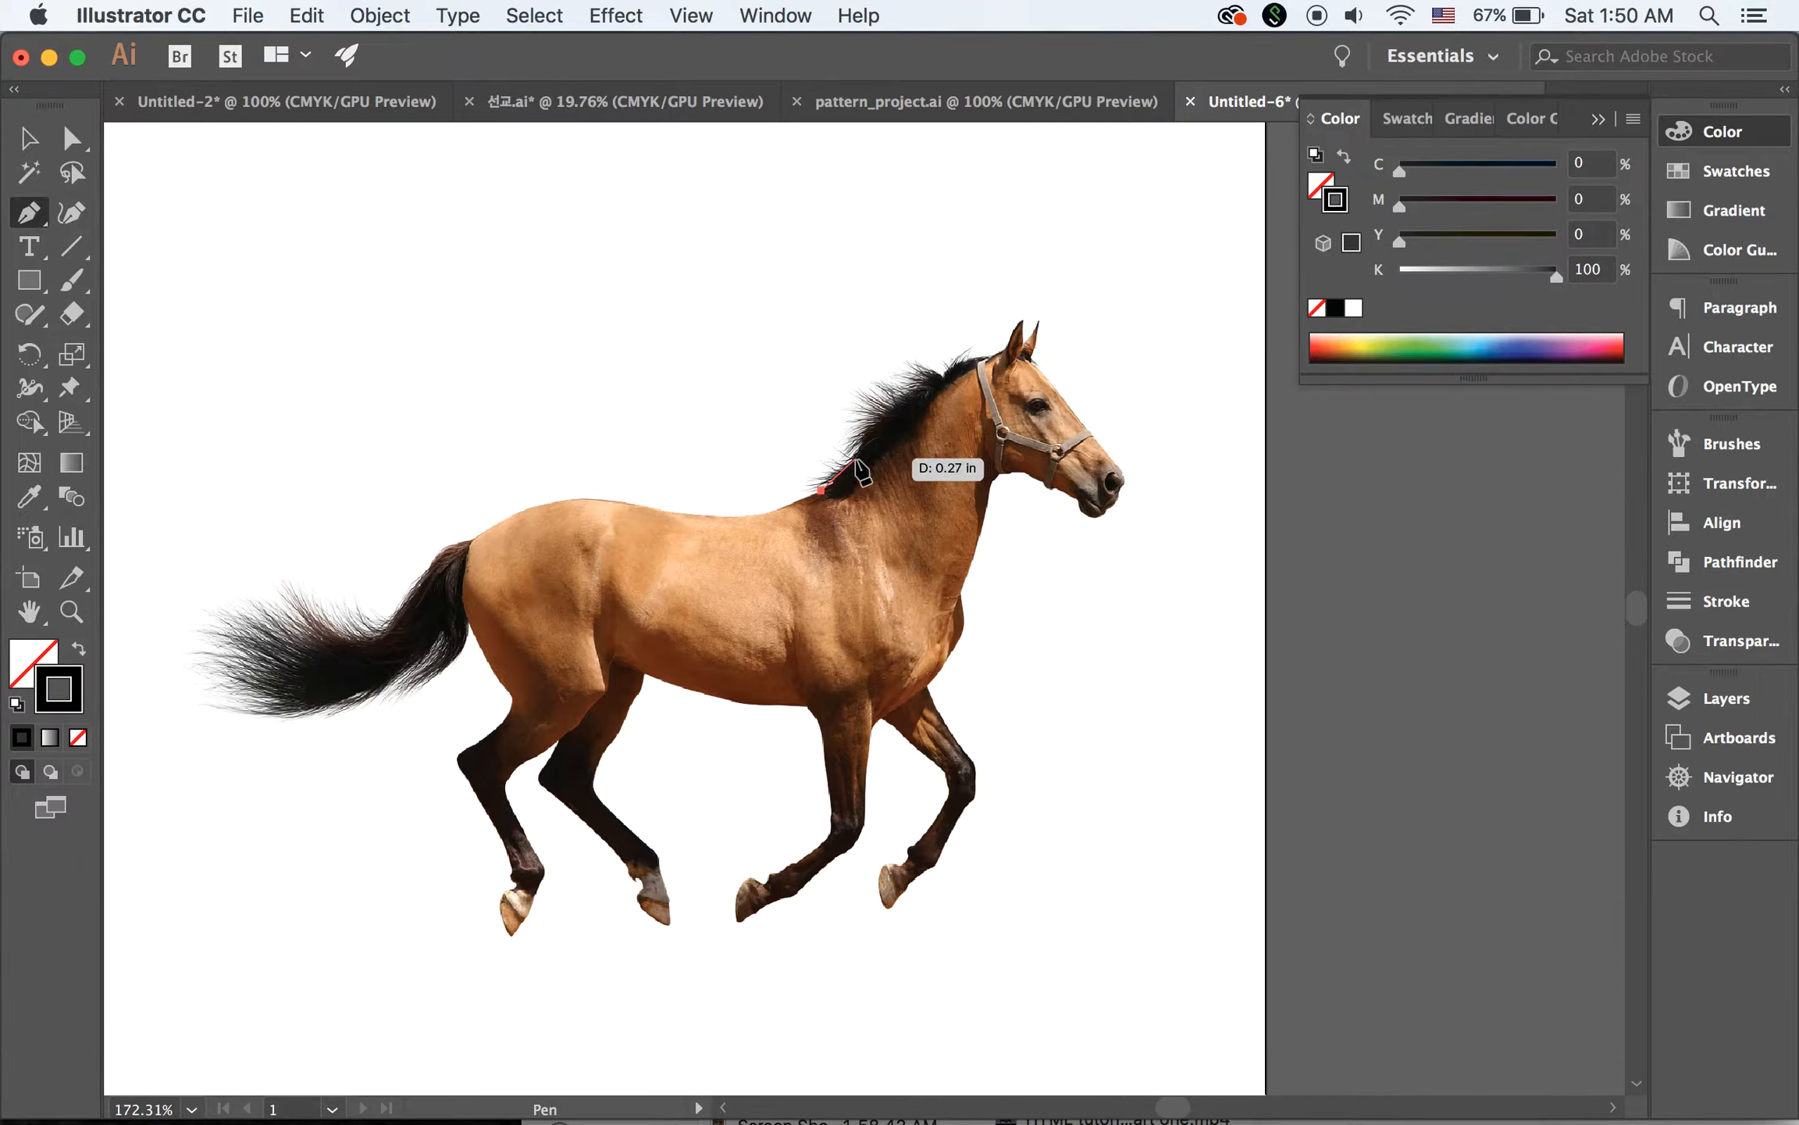
{"action": "left_click", "coordinate": [867, 448]}
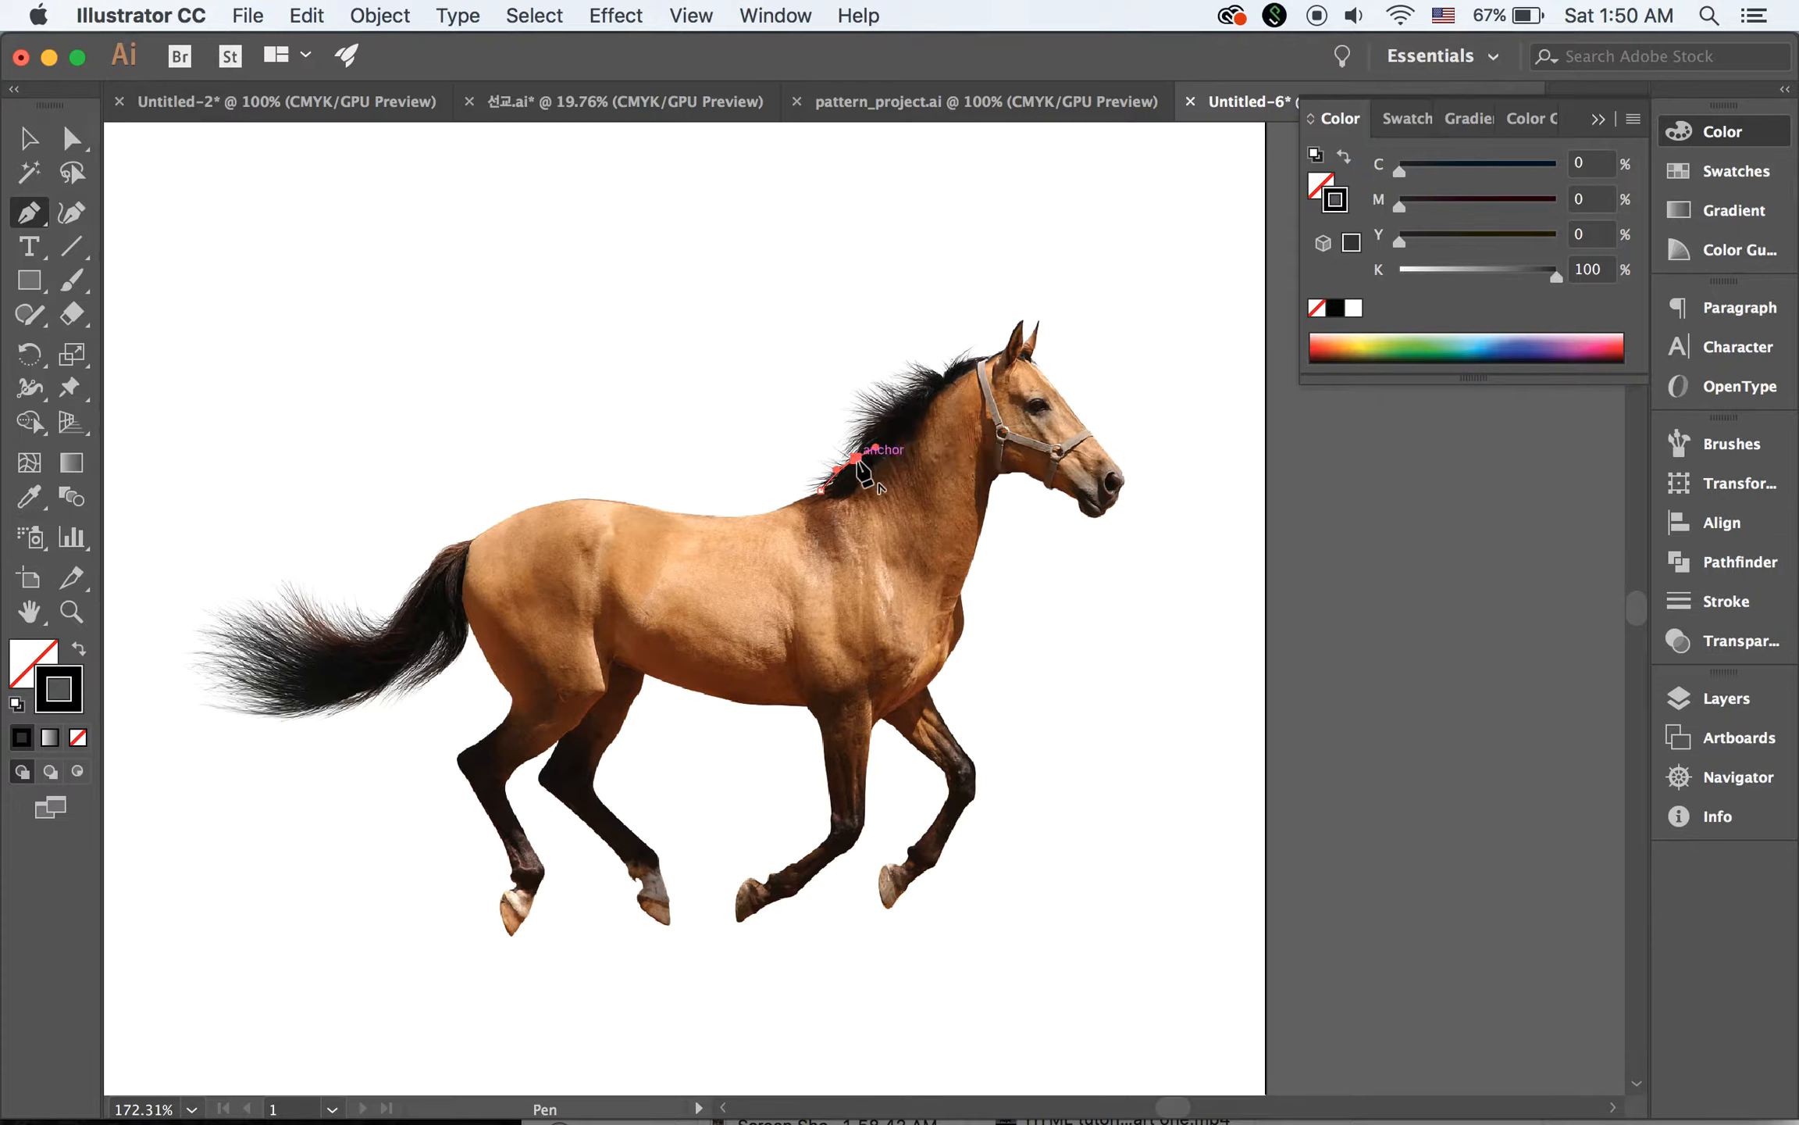
{"action": "left_click_drag", "start_coordinate": [918, 388], "coordinate": [954, 376]}
{"action": "left_click", "coordinate": [940, 374]}
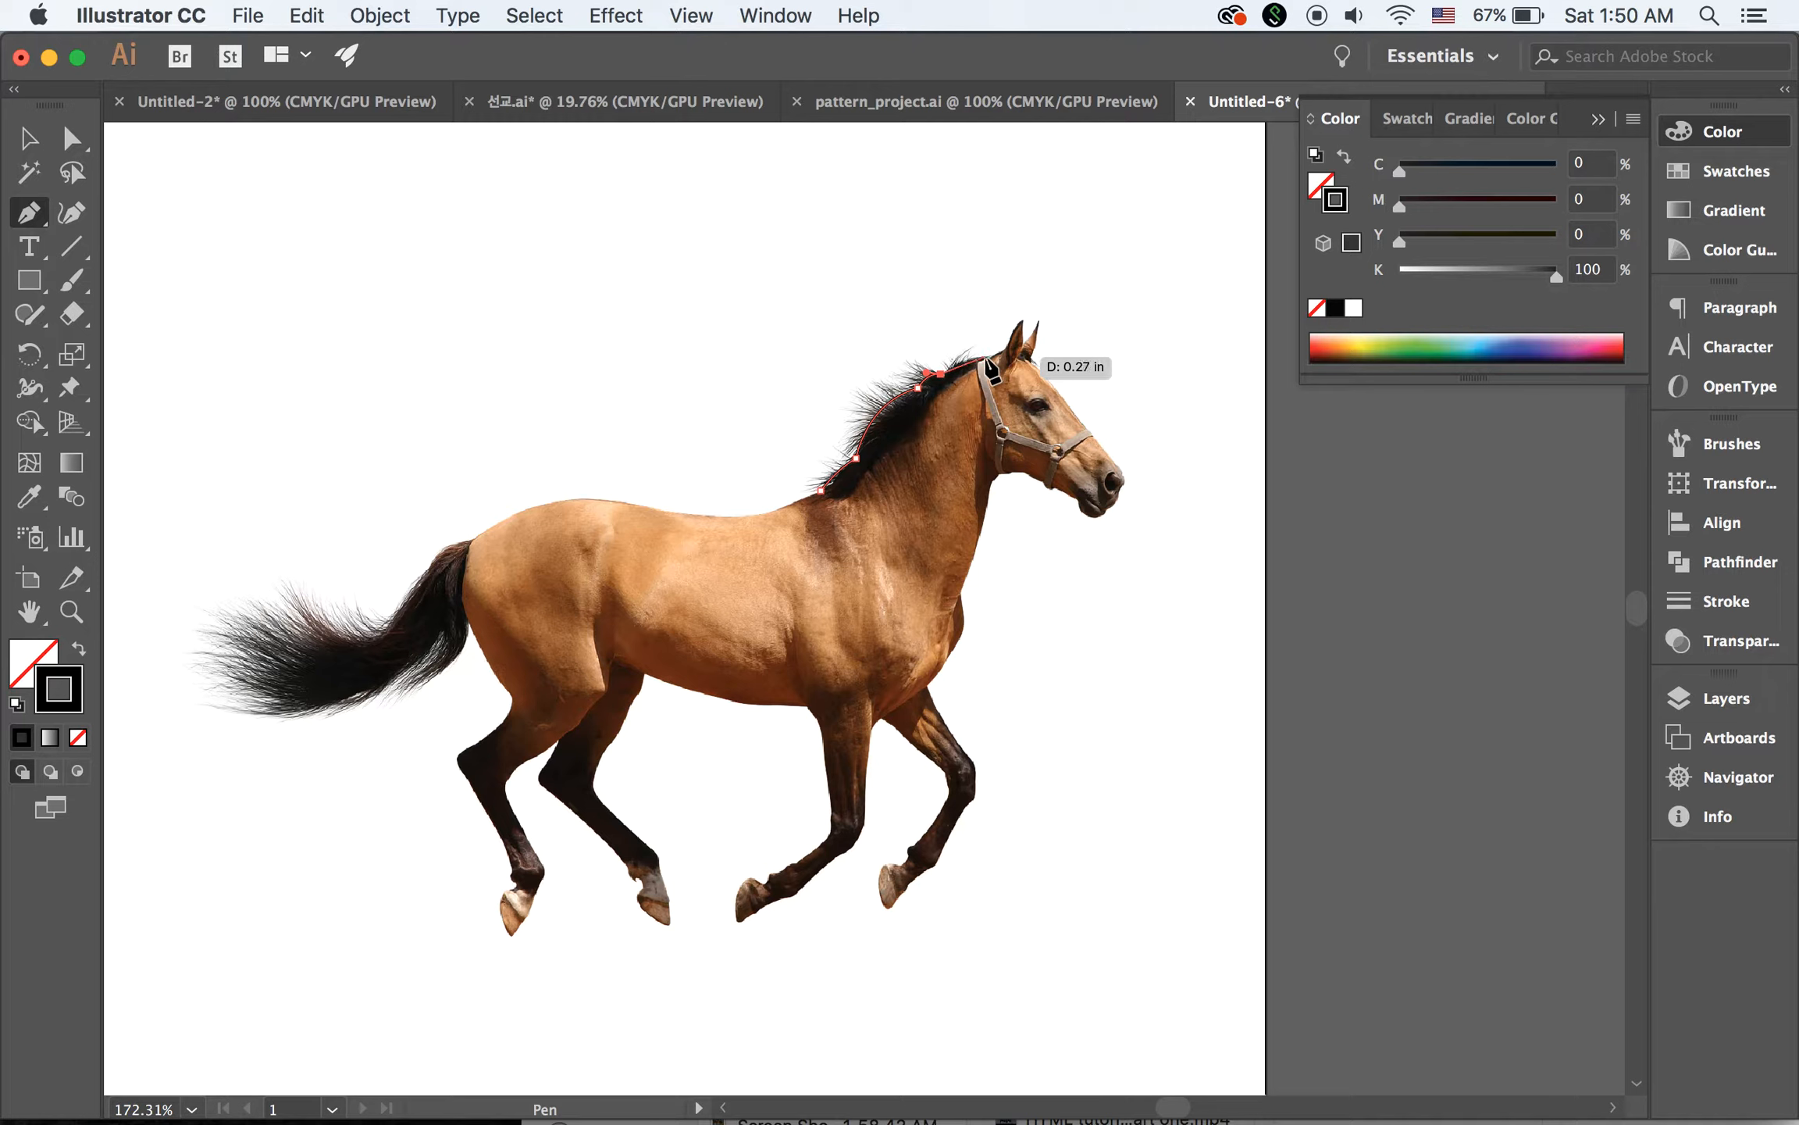
Continue the outline from the top of the mane up and around both of the horse's ears
{"action": "left_click_drag", "start_coordinate": [988, 357], "coordinate": [1345, 534]}
{"action": "key", "text": "super+space"}
{"action": "mouse_move", "coordinate": [1044, 320]}
{"action": "left_mouse_down"}
{"action": "mouse_move", "coordinate": [1058, 346]}
{"action": "mouse_move", "coordinate": [1042, 320]}
{"action": "left_mouse_up"}
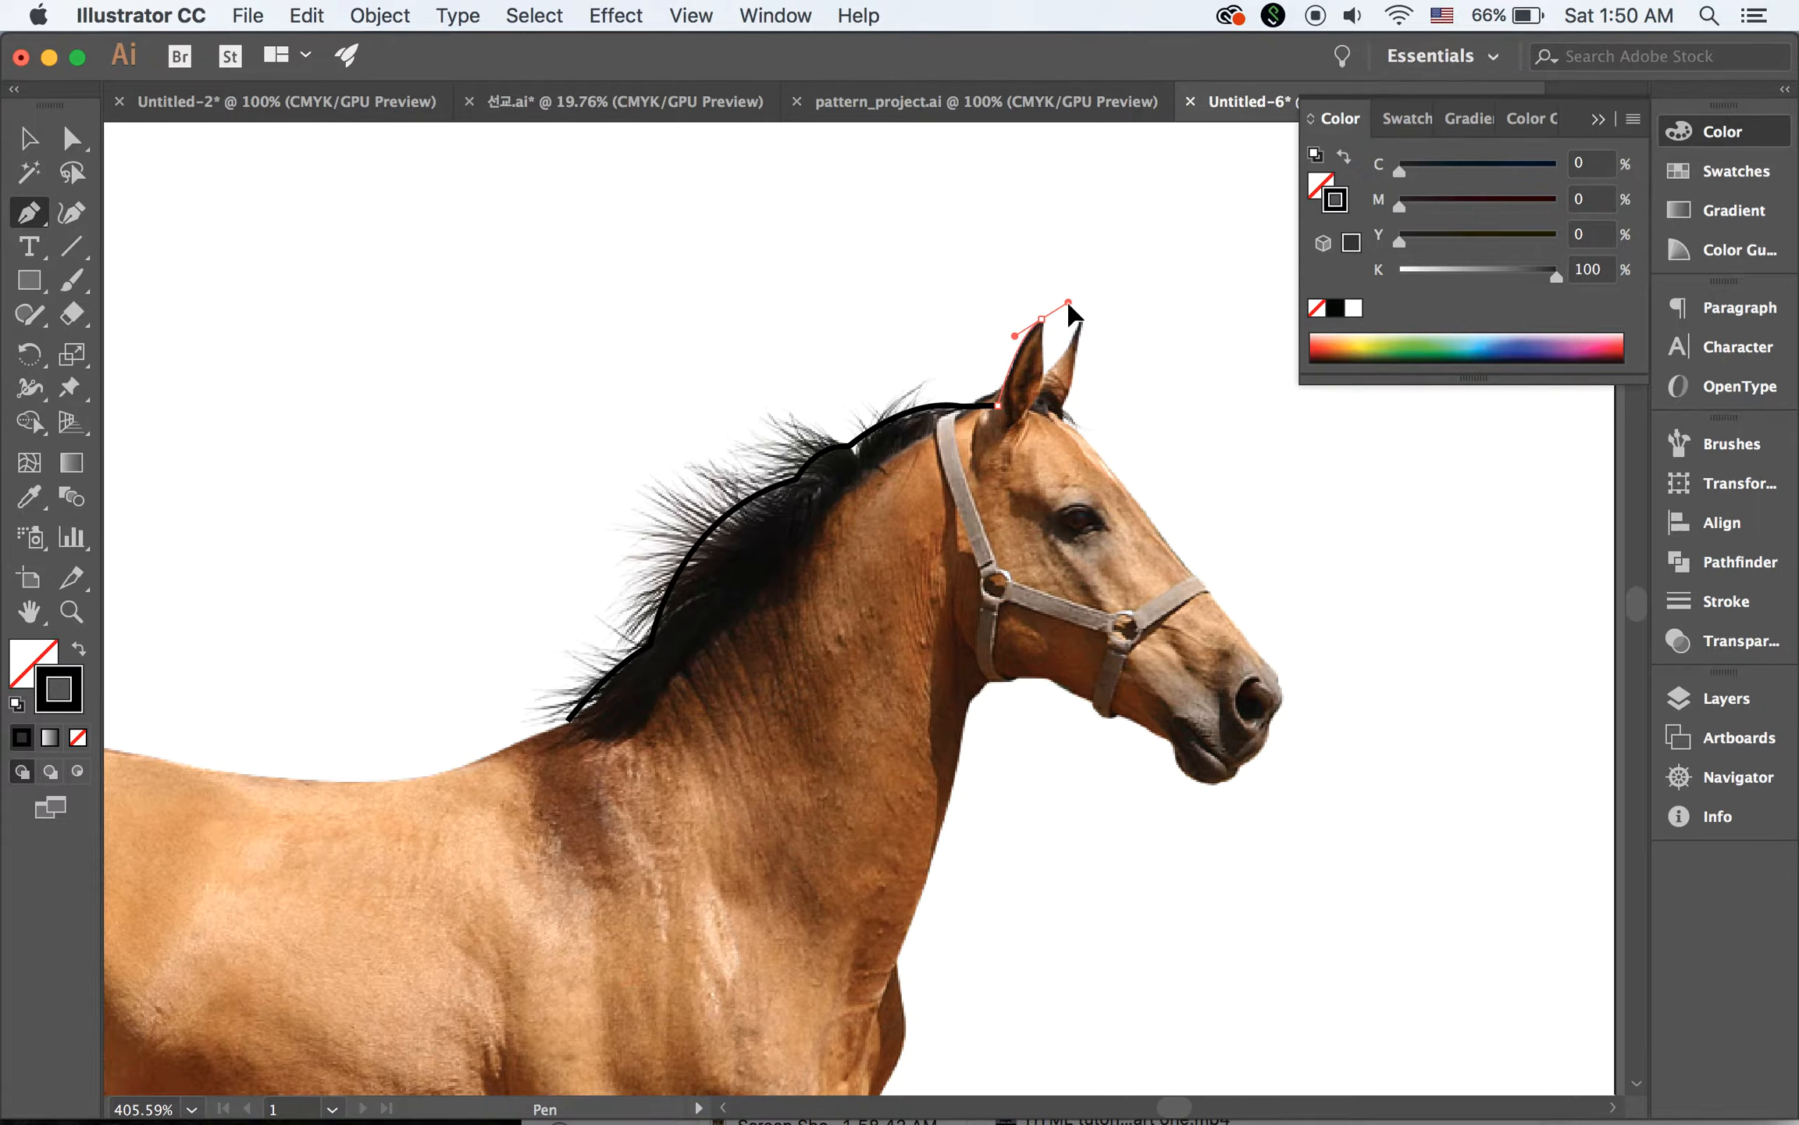
{"action": "left_click_drag", "start_coordinate": [1068, 303], "coordinate": [1069, 303]}
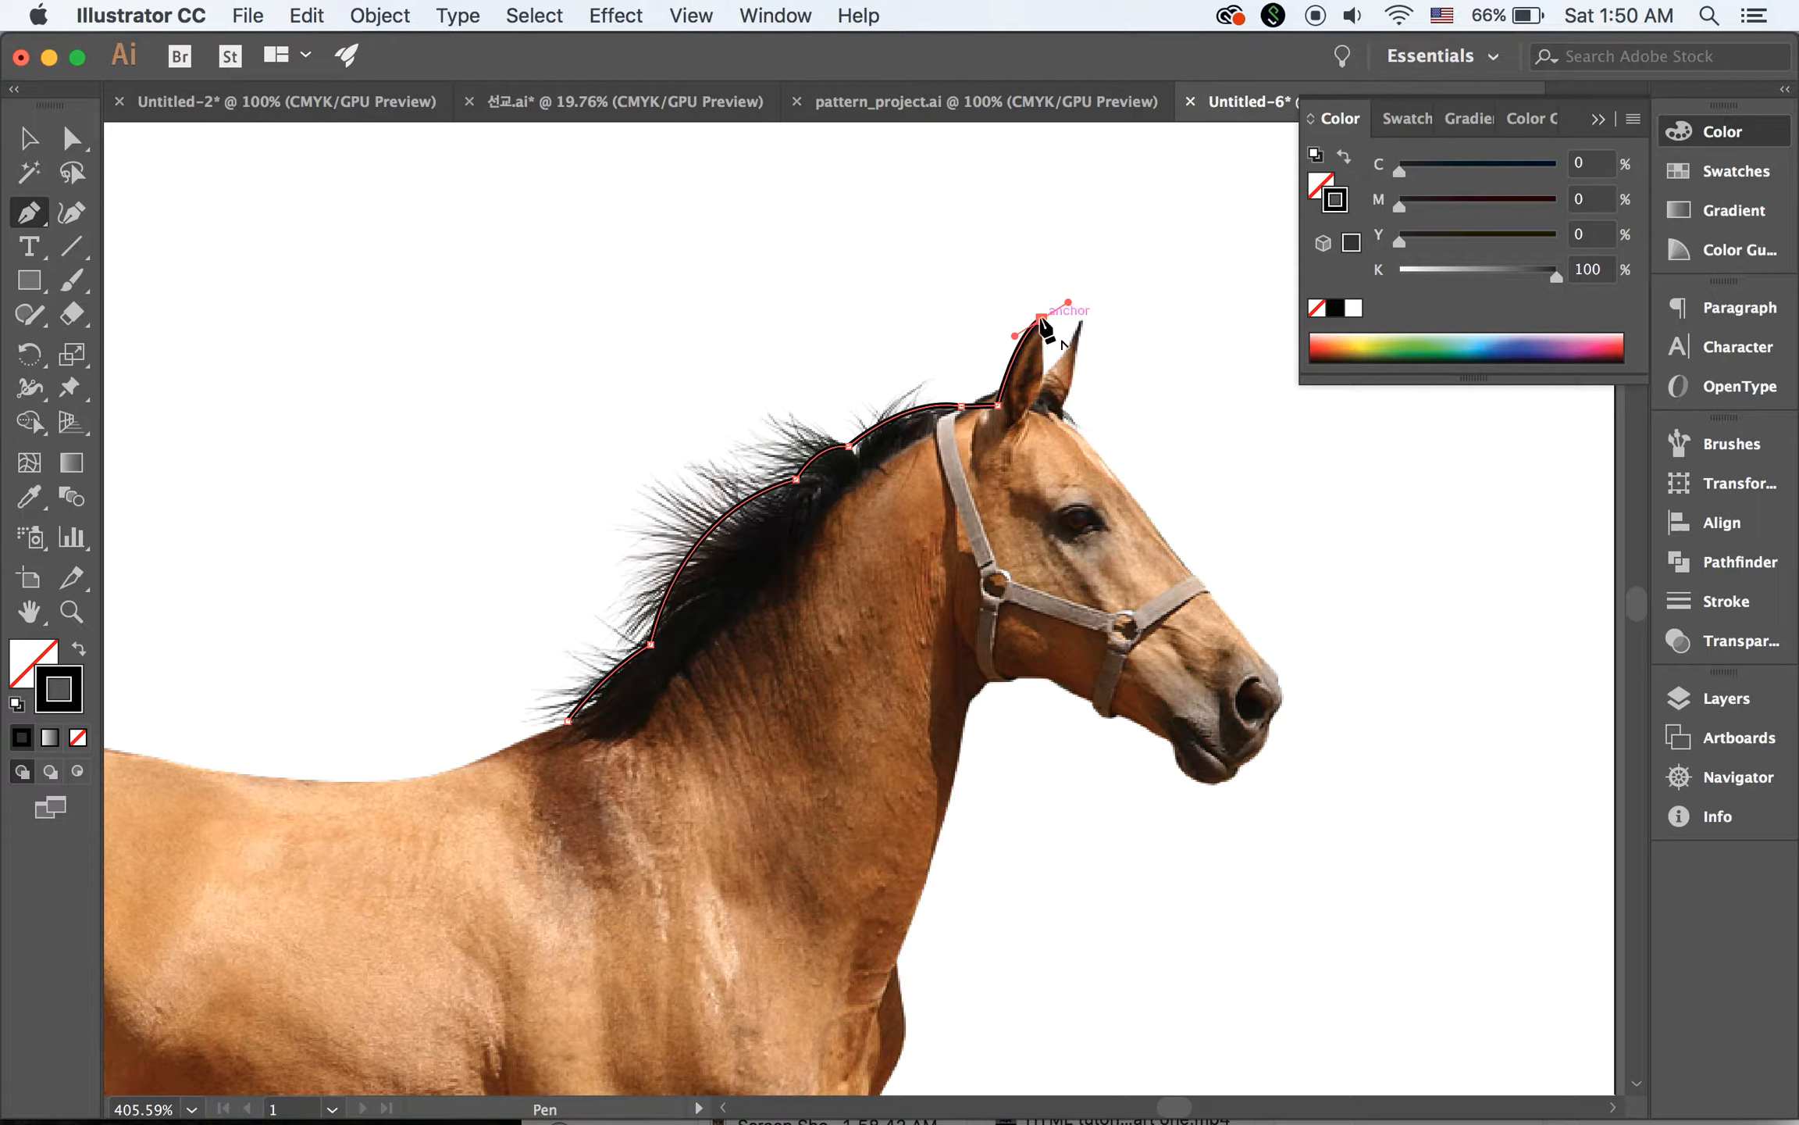
{"action": "left_click", "coordinate": [1042, 320]}
{"action": "left_click", "coordinate": [1043, 376]}
{"action": "left_click", "coordinate": [1081, 320]}
{"action": "left_click_drag", "start_coordinate": [1081, 323], "coordinate": [1091, 283]}
{"action": "left_click", "coordinate": [1080, 323]}
Trace the path down the forehead and around the nose, mouth and chin to the halter strap under the jaw
{"action": "left_click_drag", "start_coordinate": [1063, 406], "coordinate": [1215, 608]}
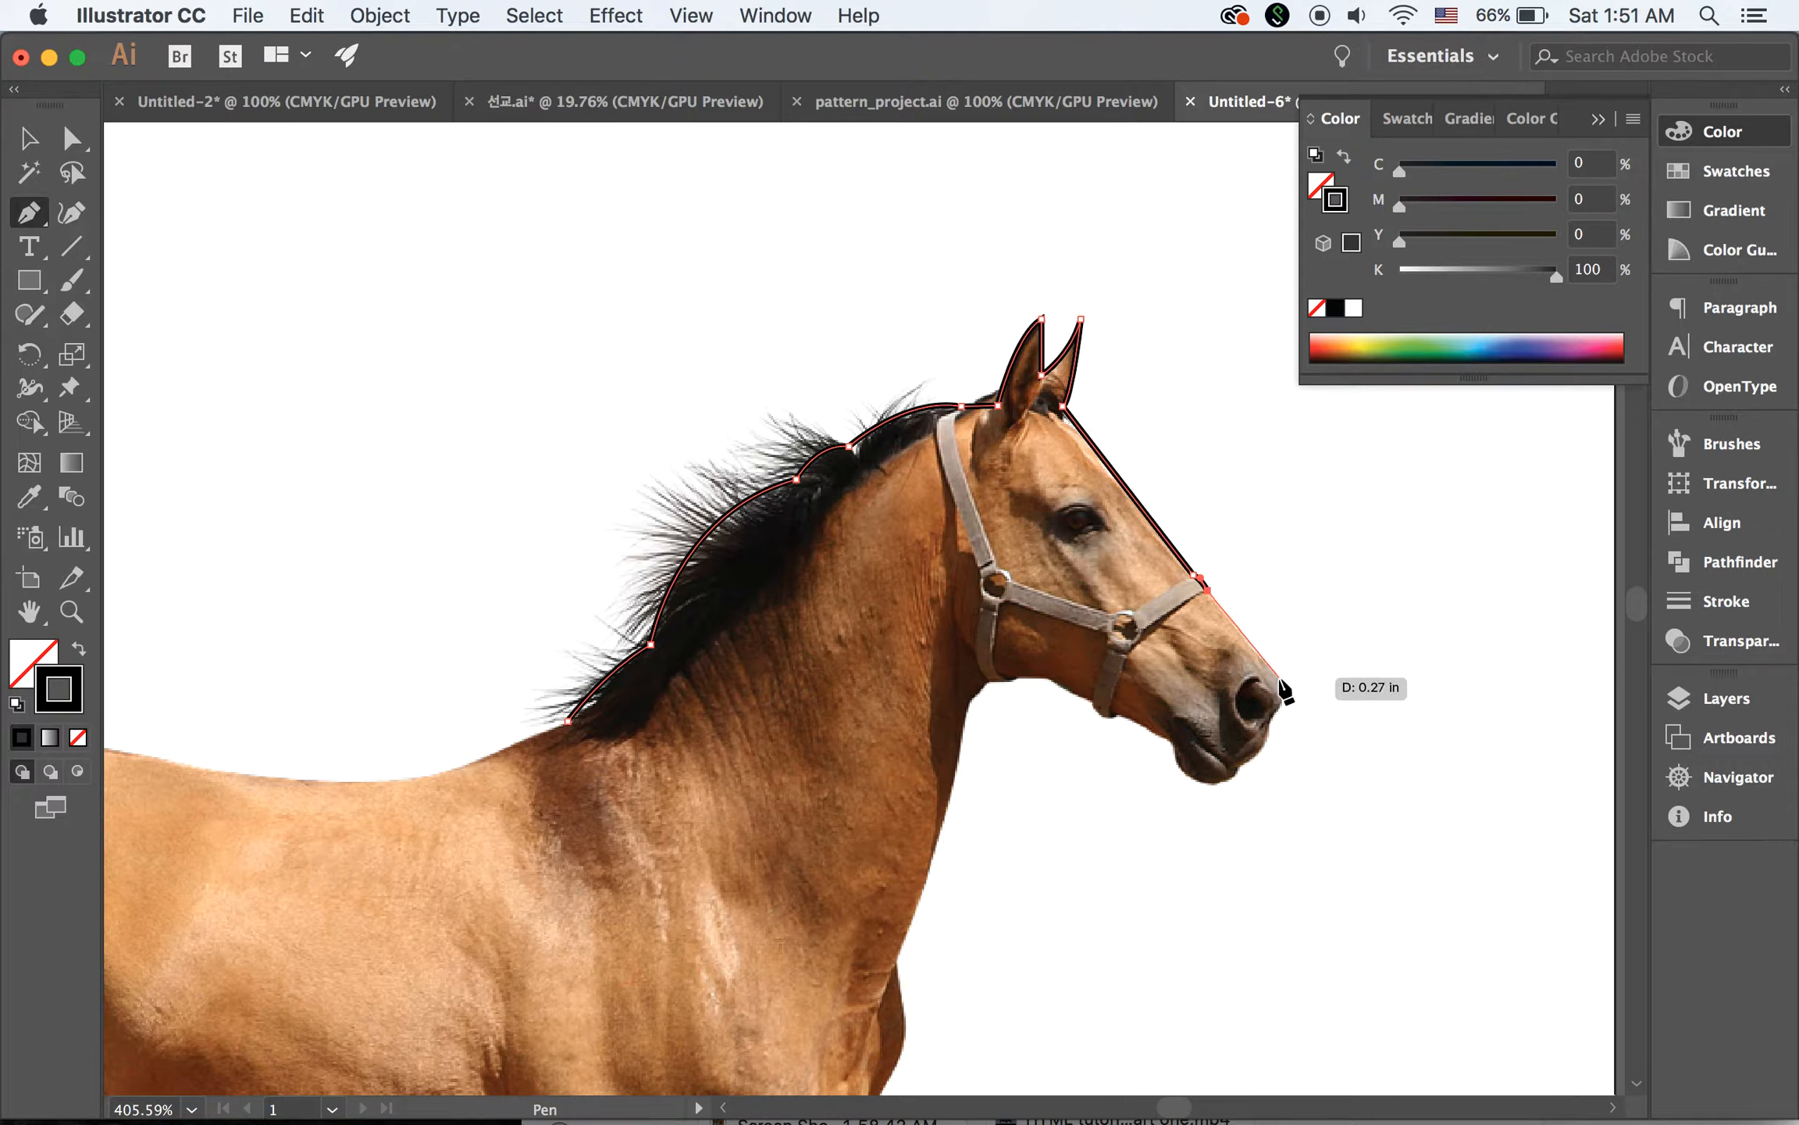
{"action": "mouse_move", "coordinate": [1278, 679]}
{"action": "left_mouse_down"}
{"action": "mouse_move", "coordinate": [1293, 701]}
{"action": "mouse_move", "coordinate": [1230, 773]}
{"action": "mouse_move", "coordinate": [1205, 780]}
{"action": "mouse_move", "coordinate": [1140, 734]}
{"action": "left_mouse_up"}
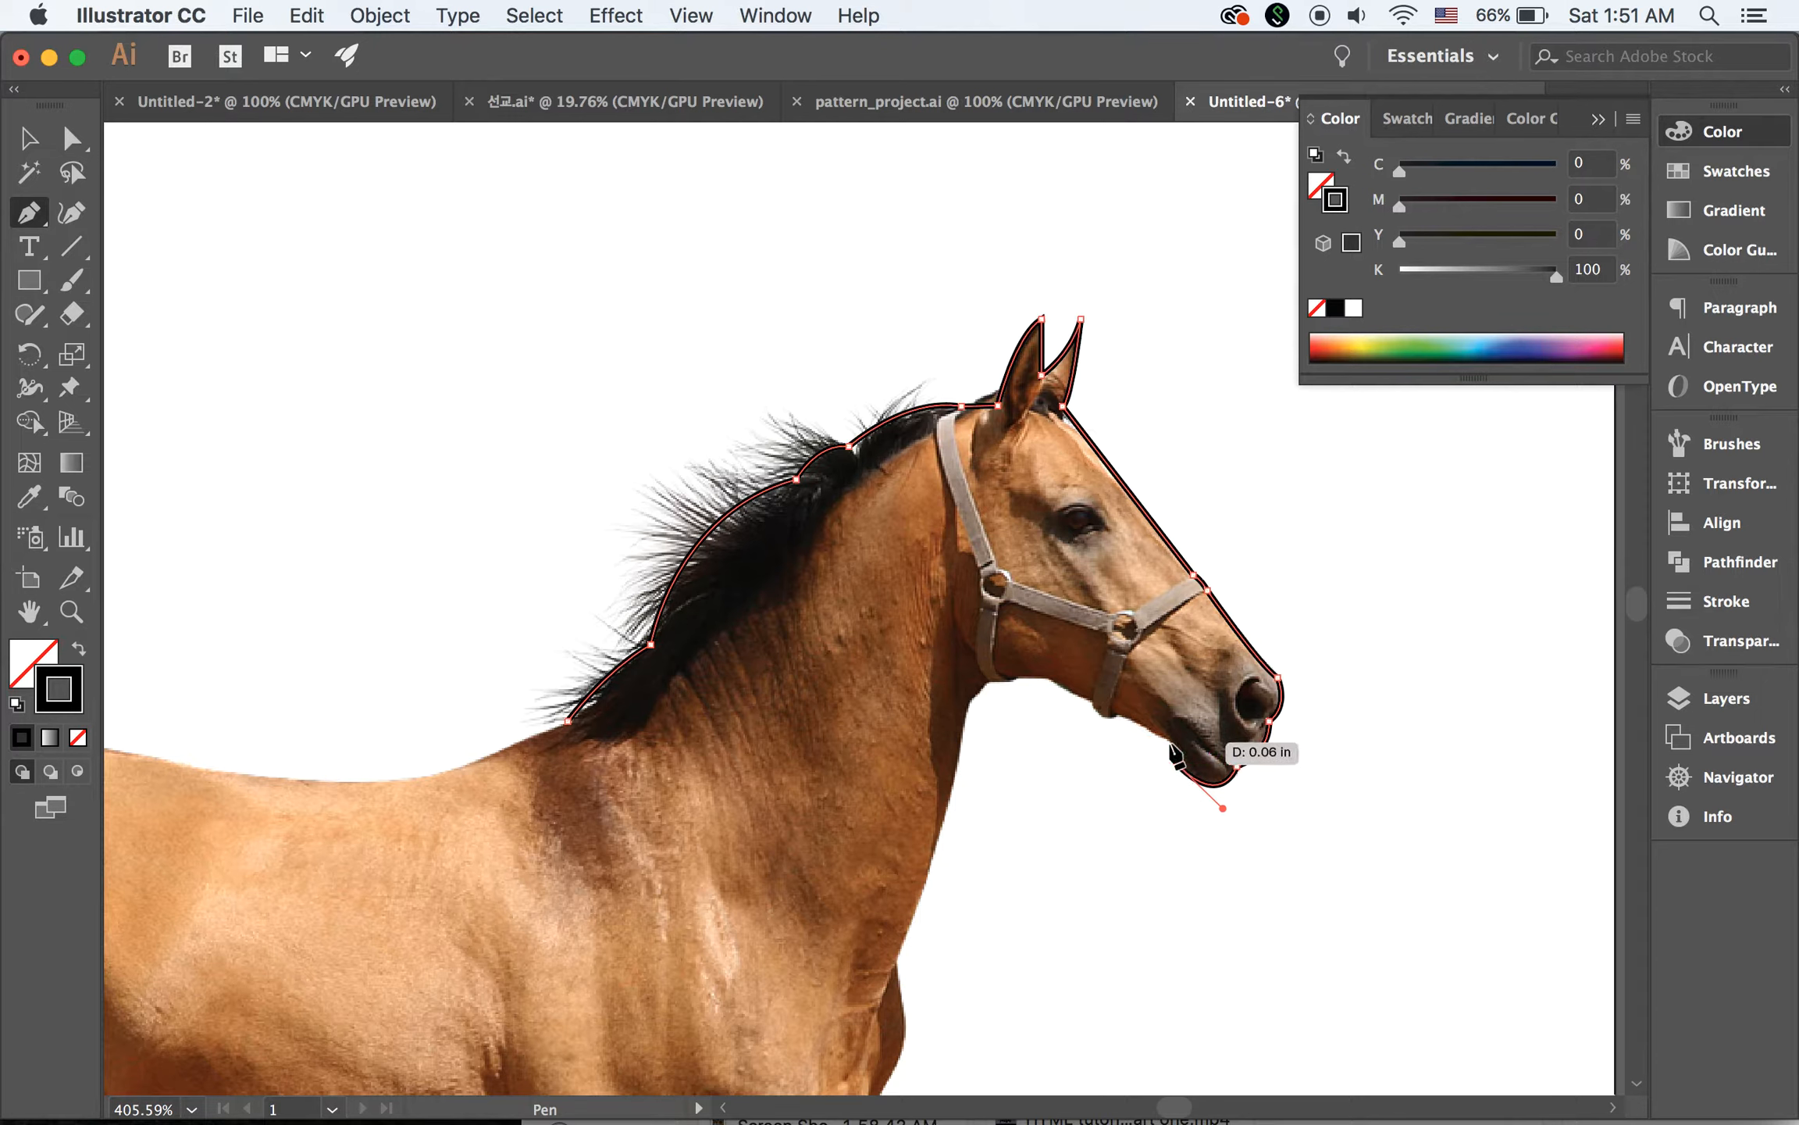
{"action": "left_click_drag", "start_coordinate": [1156, 731], "coordinate": [1135, 732]}
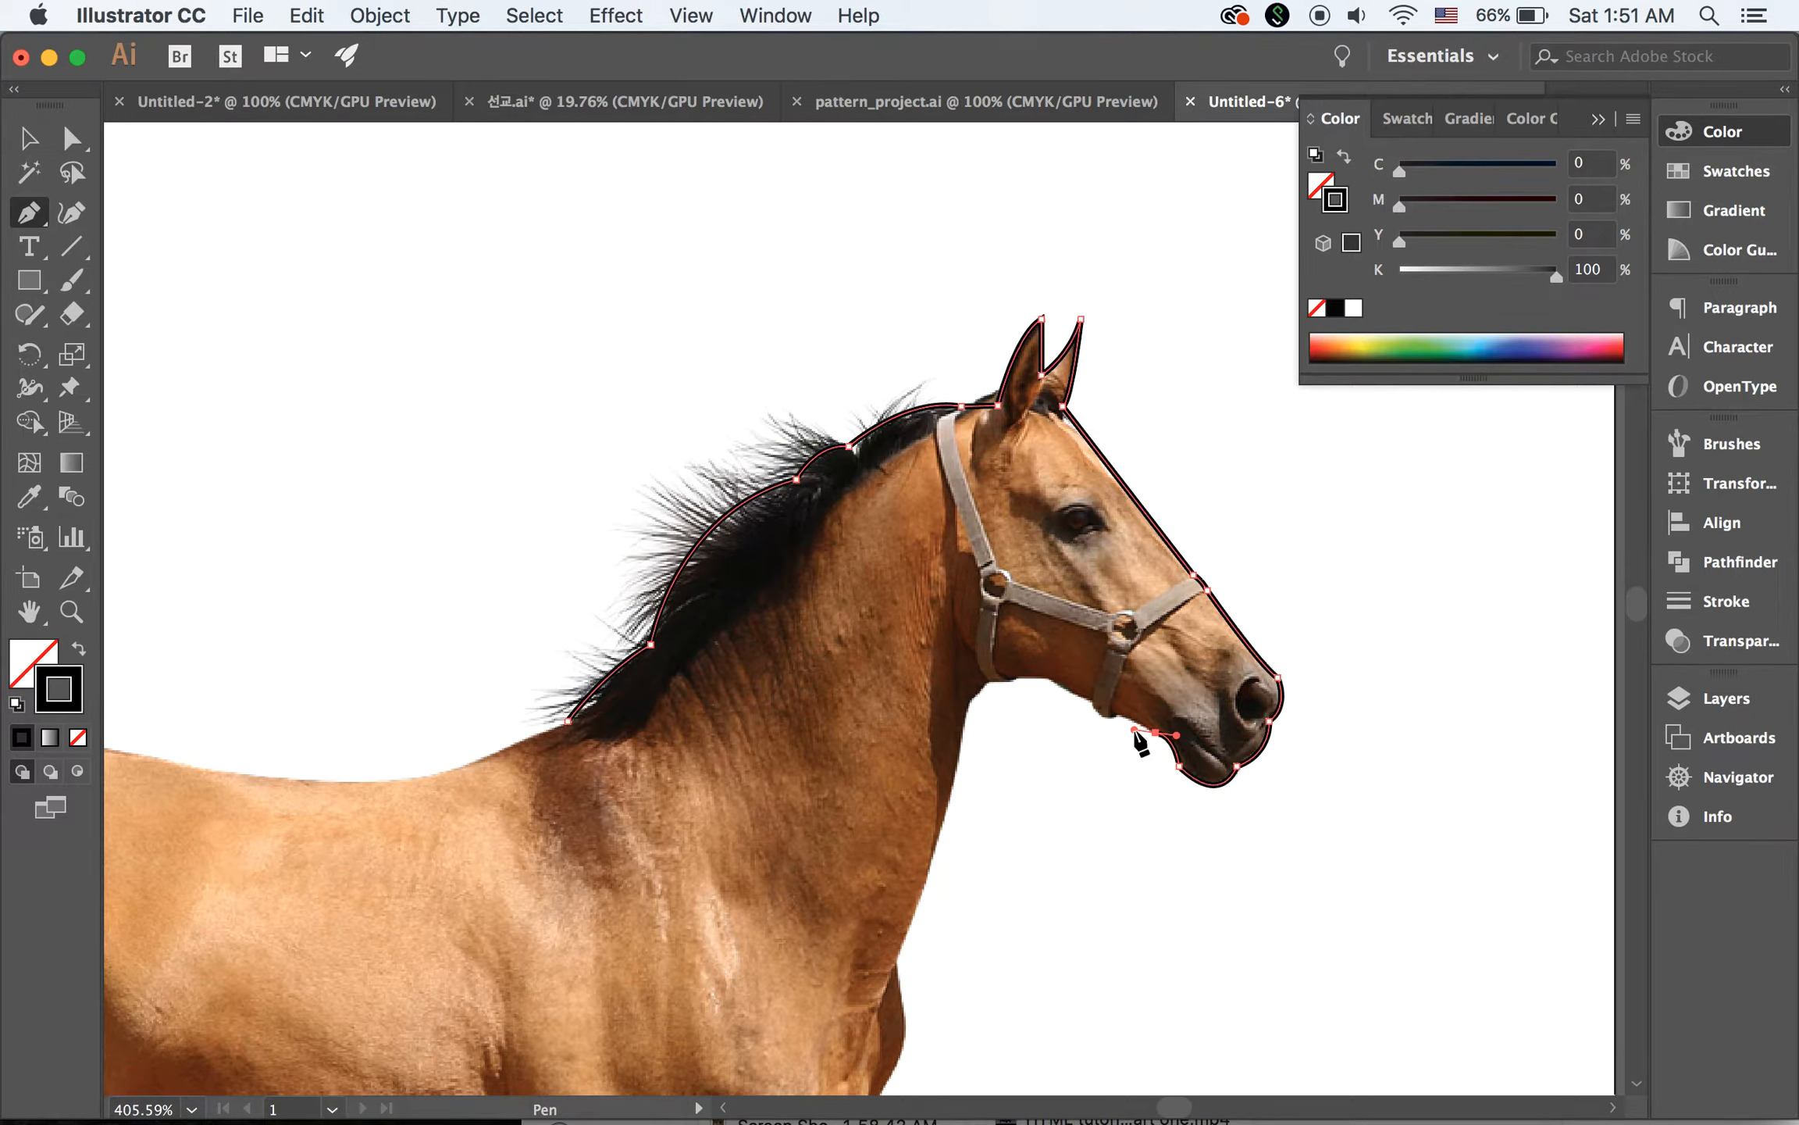
{"action": "left_click", "coordinate": [1156, 732]}
{"action": "left_click", "coordinate": [1119, 714]}
Extend the outline along the underside of the jaw to the throat where the neck begins
{"action": "left_click_drag", "start_coordinate": [1088, 697], "coordinate": [1075, 667]}
{"action": "left_click", "coordinate": [1088, 697]}
{"action": "left_click_drag", "start_coordinate": [1047, 677], "coordinate": [1032, 662]}
{"action": "left_click", "coordinate": [1047, 677]}
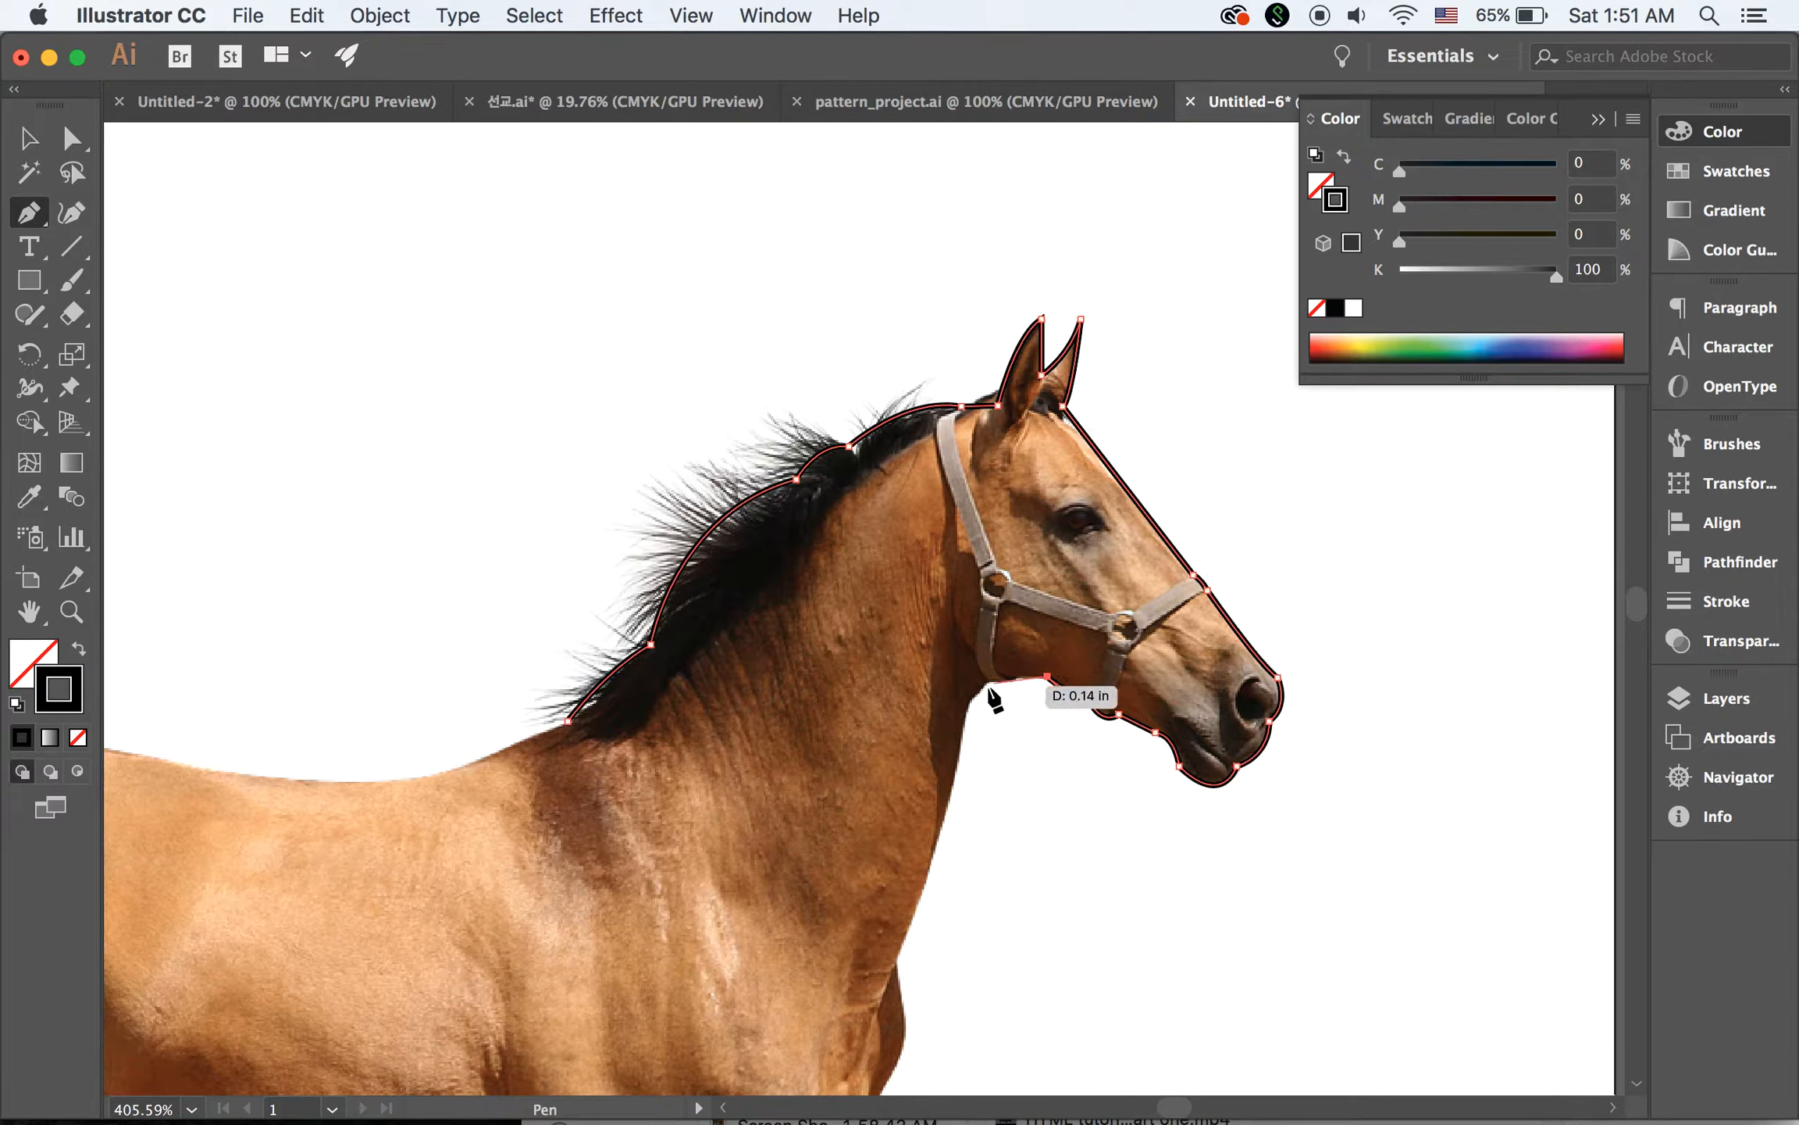
{"action": "left_click", "coordinate": [988, 681]}
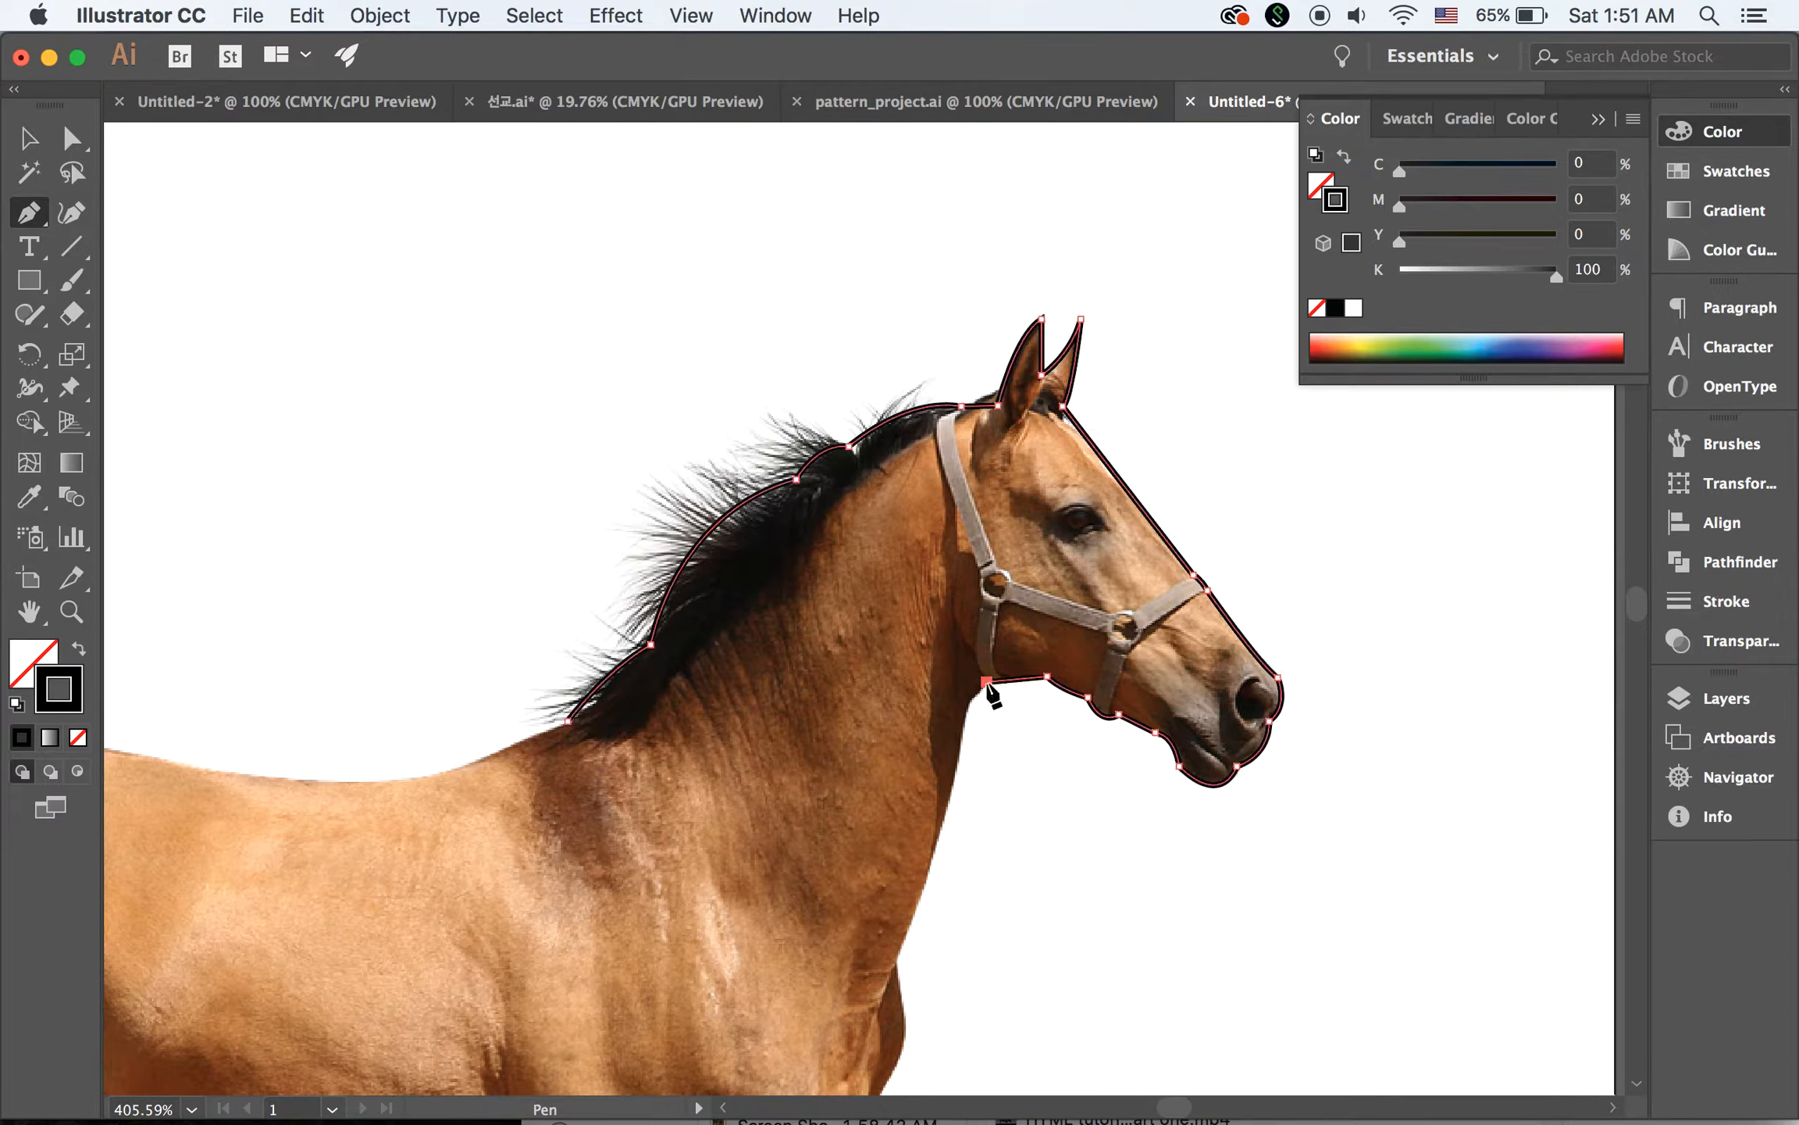
{"action": "left_click", "coordinate": [968, 700]}
Trace the front of the neck and the curve of the chest down to the top of the far foreleg
{"action": "scroll", "coordinate": [964, 773], "scroll_direction": "down", "scroll_amount": 5}
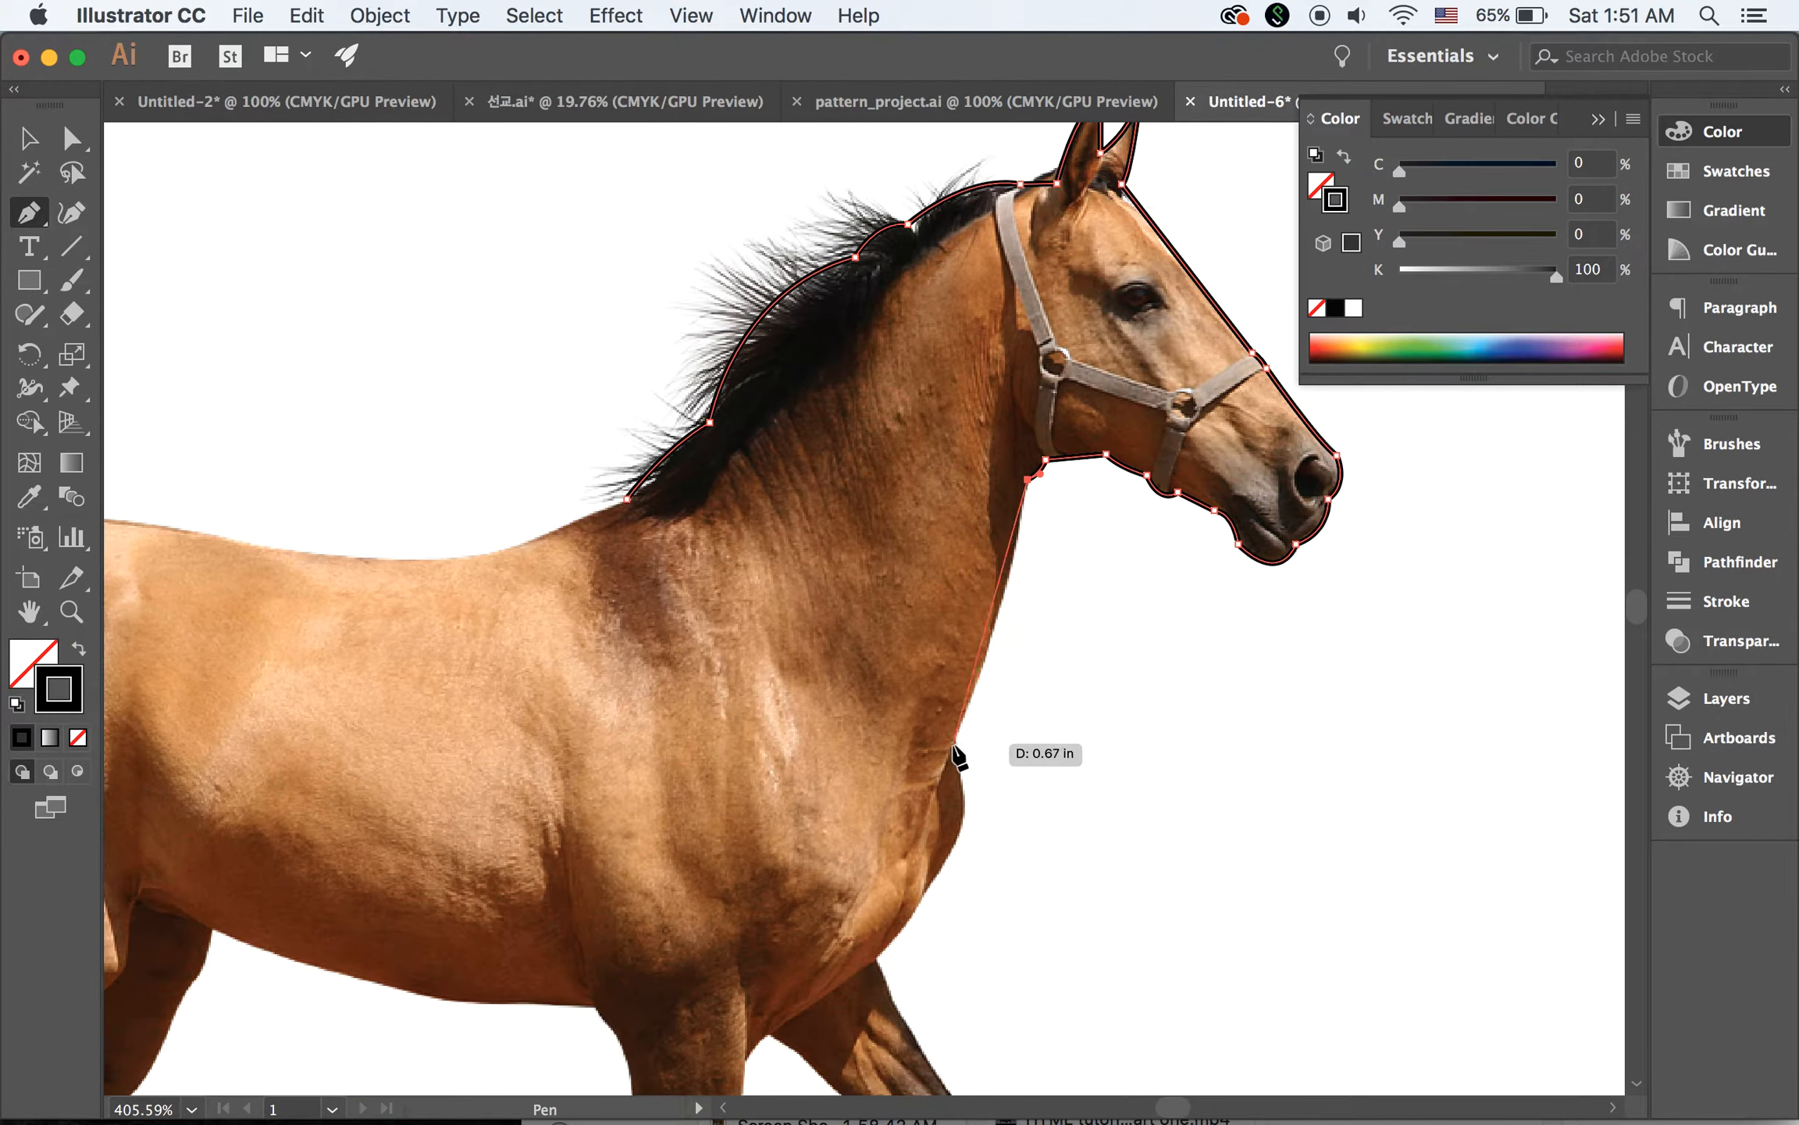
{"action": "left_click_drag", "start_coordinate": [955, 742], "coordinate": [902, 869]}
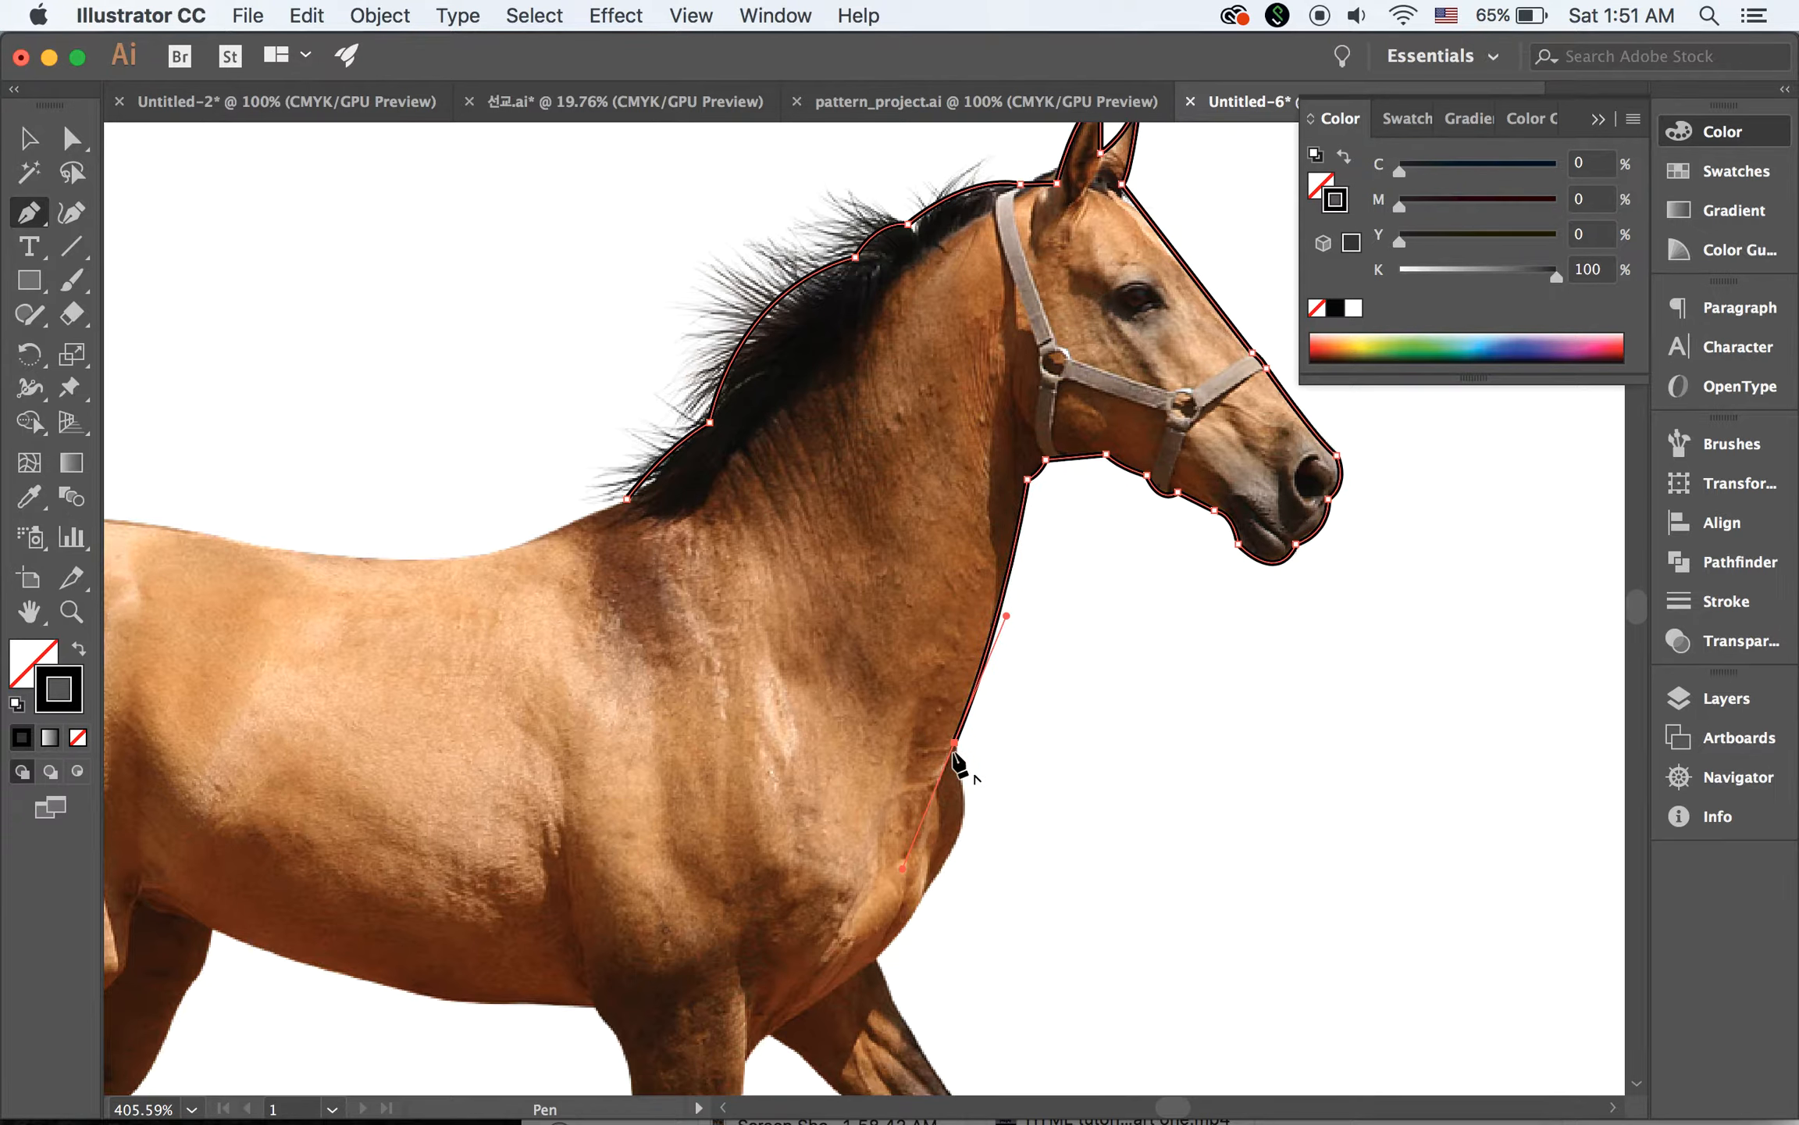
{"action": "left_click_drag", "start_coordinate": [955, 755], "coordinate": [1095, 559]}
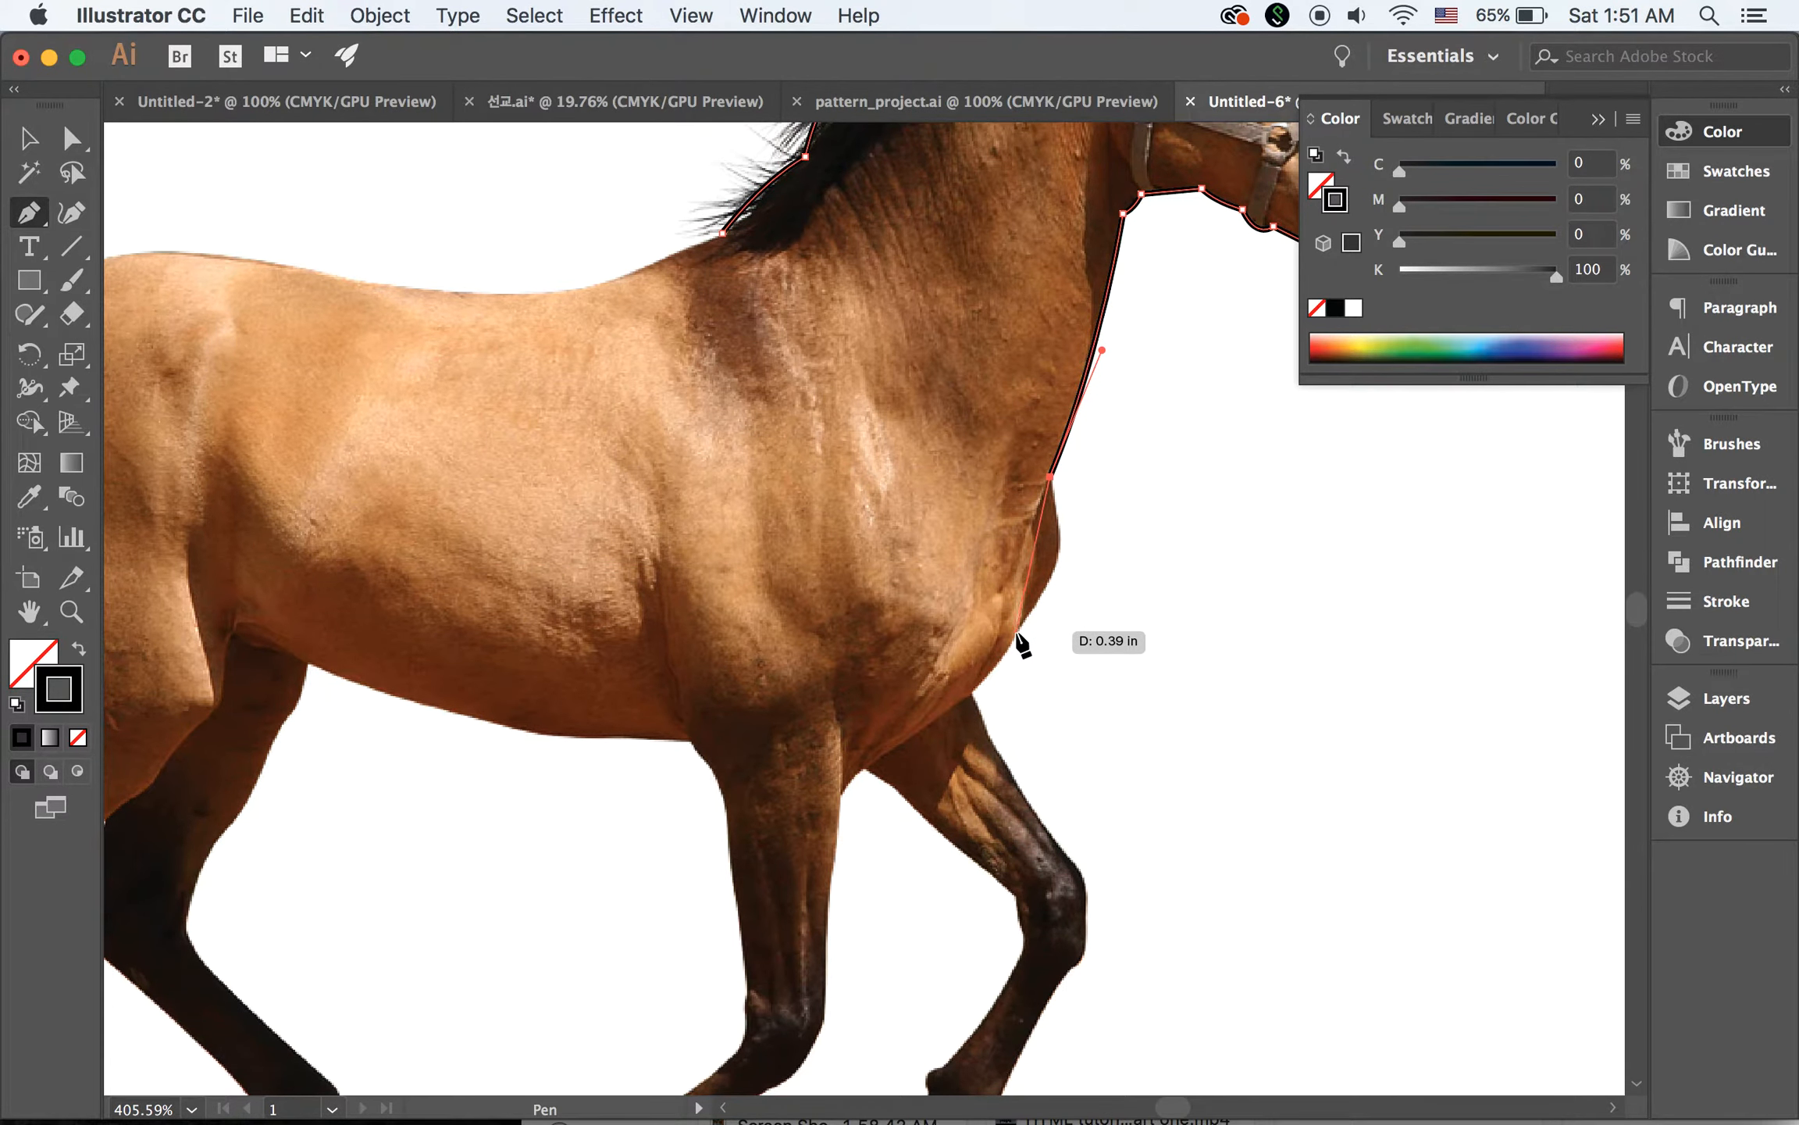
{"action": "mouse_move", "coordinate": [1019, 624]}
{"action": "left_mouse_down"}
{"action": "mouse_move", "coordinate": [948, 675]}
{"action": "mouse_move", "coordinate": [976, 699]}
{"action": "mouse_move", "coordinate": [946, 702]}
{"action": "left_mouse_up"}
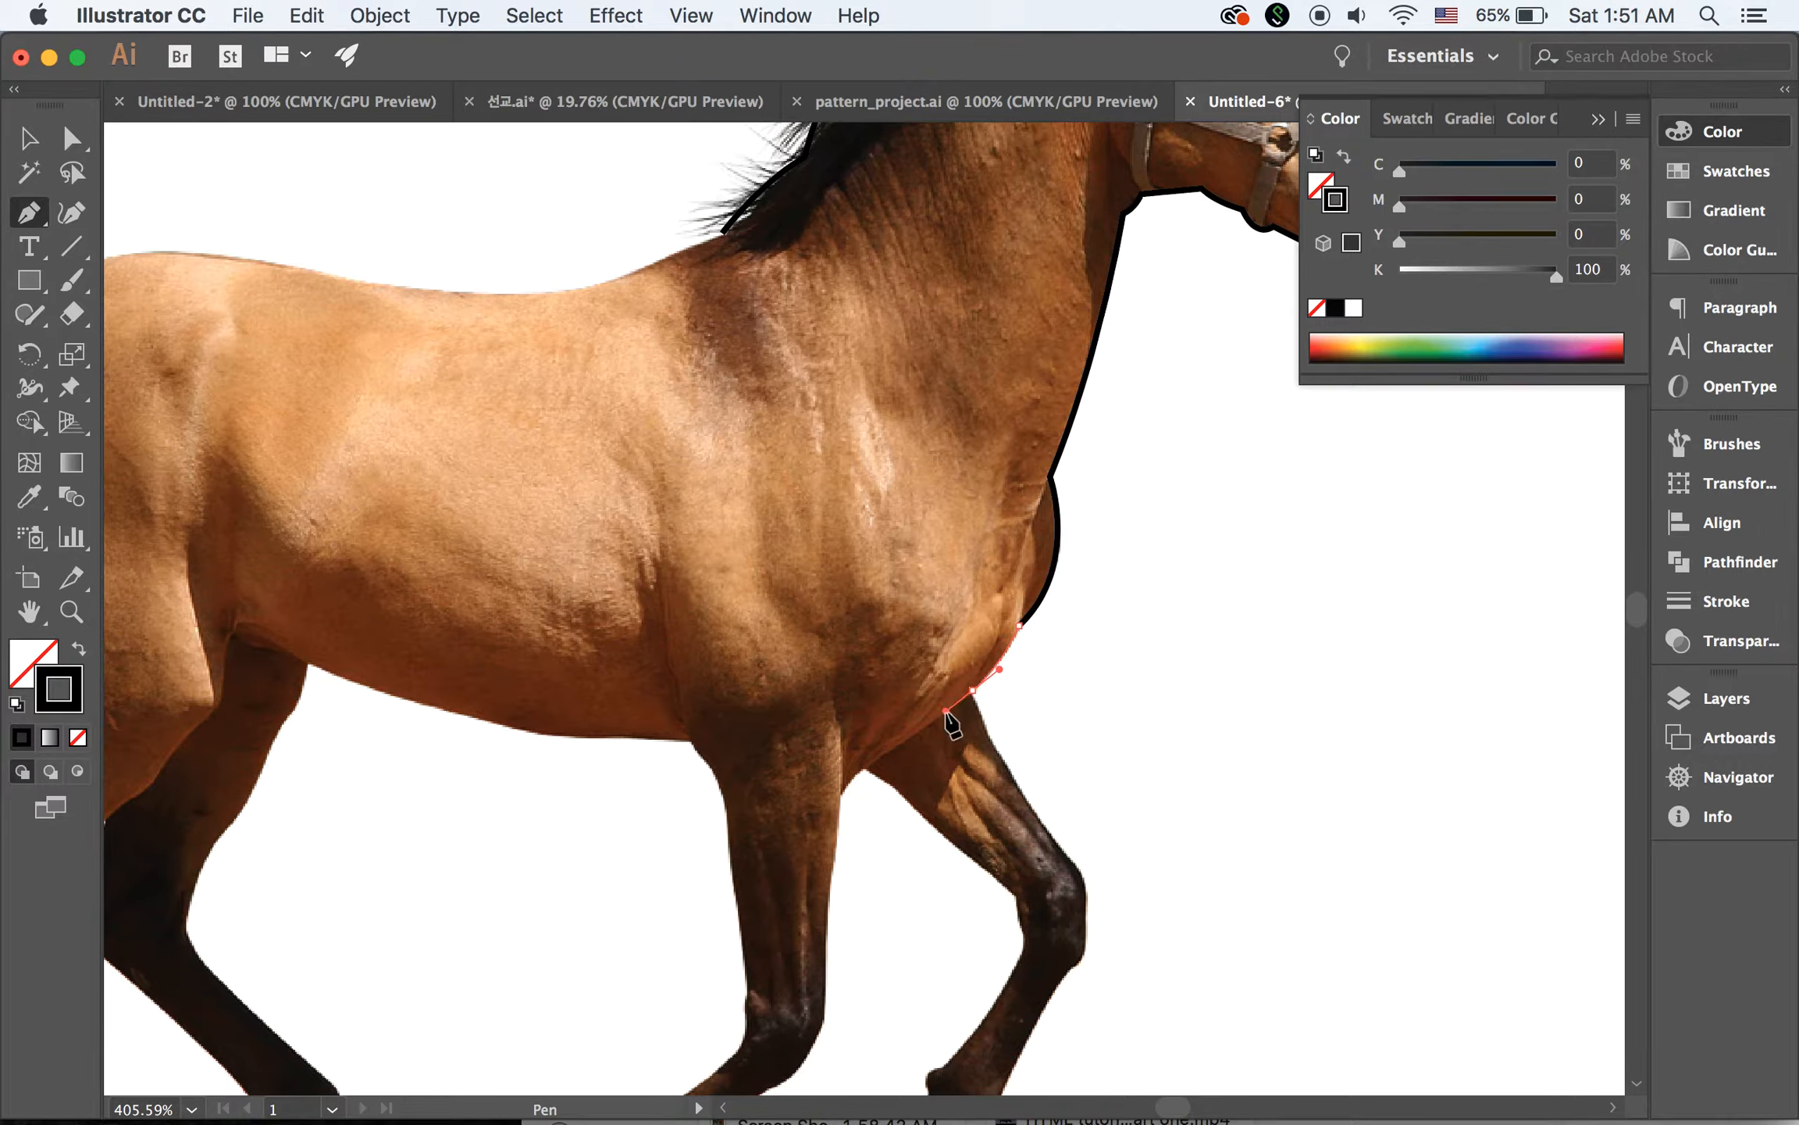
{"action": "scroll", "coordinate": [1082, 757], "scroll_direction": "down", "scroll_amount": 5}
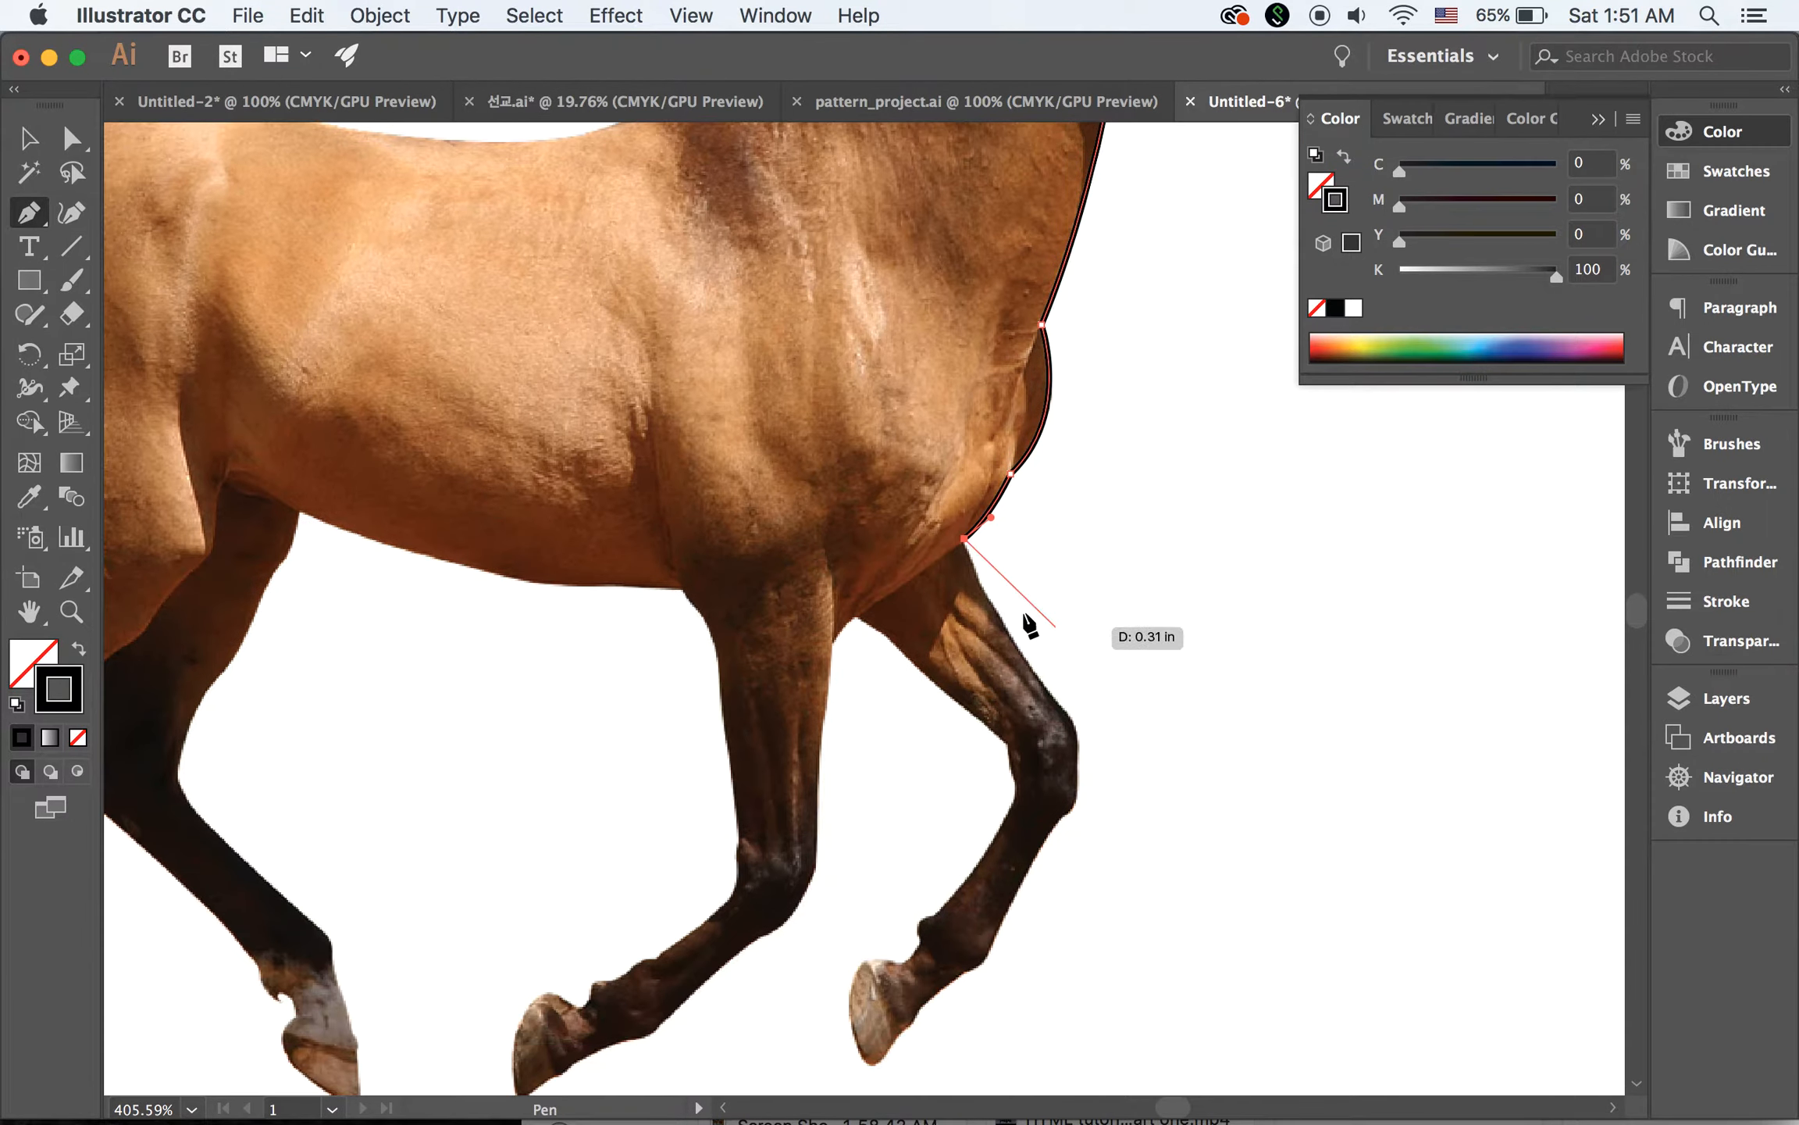
Trace the front edge of the far foreleg from the chest over the knee and down to the fetlock
{"action": "left_click", "coordinate": [980, 584]}
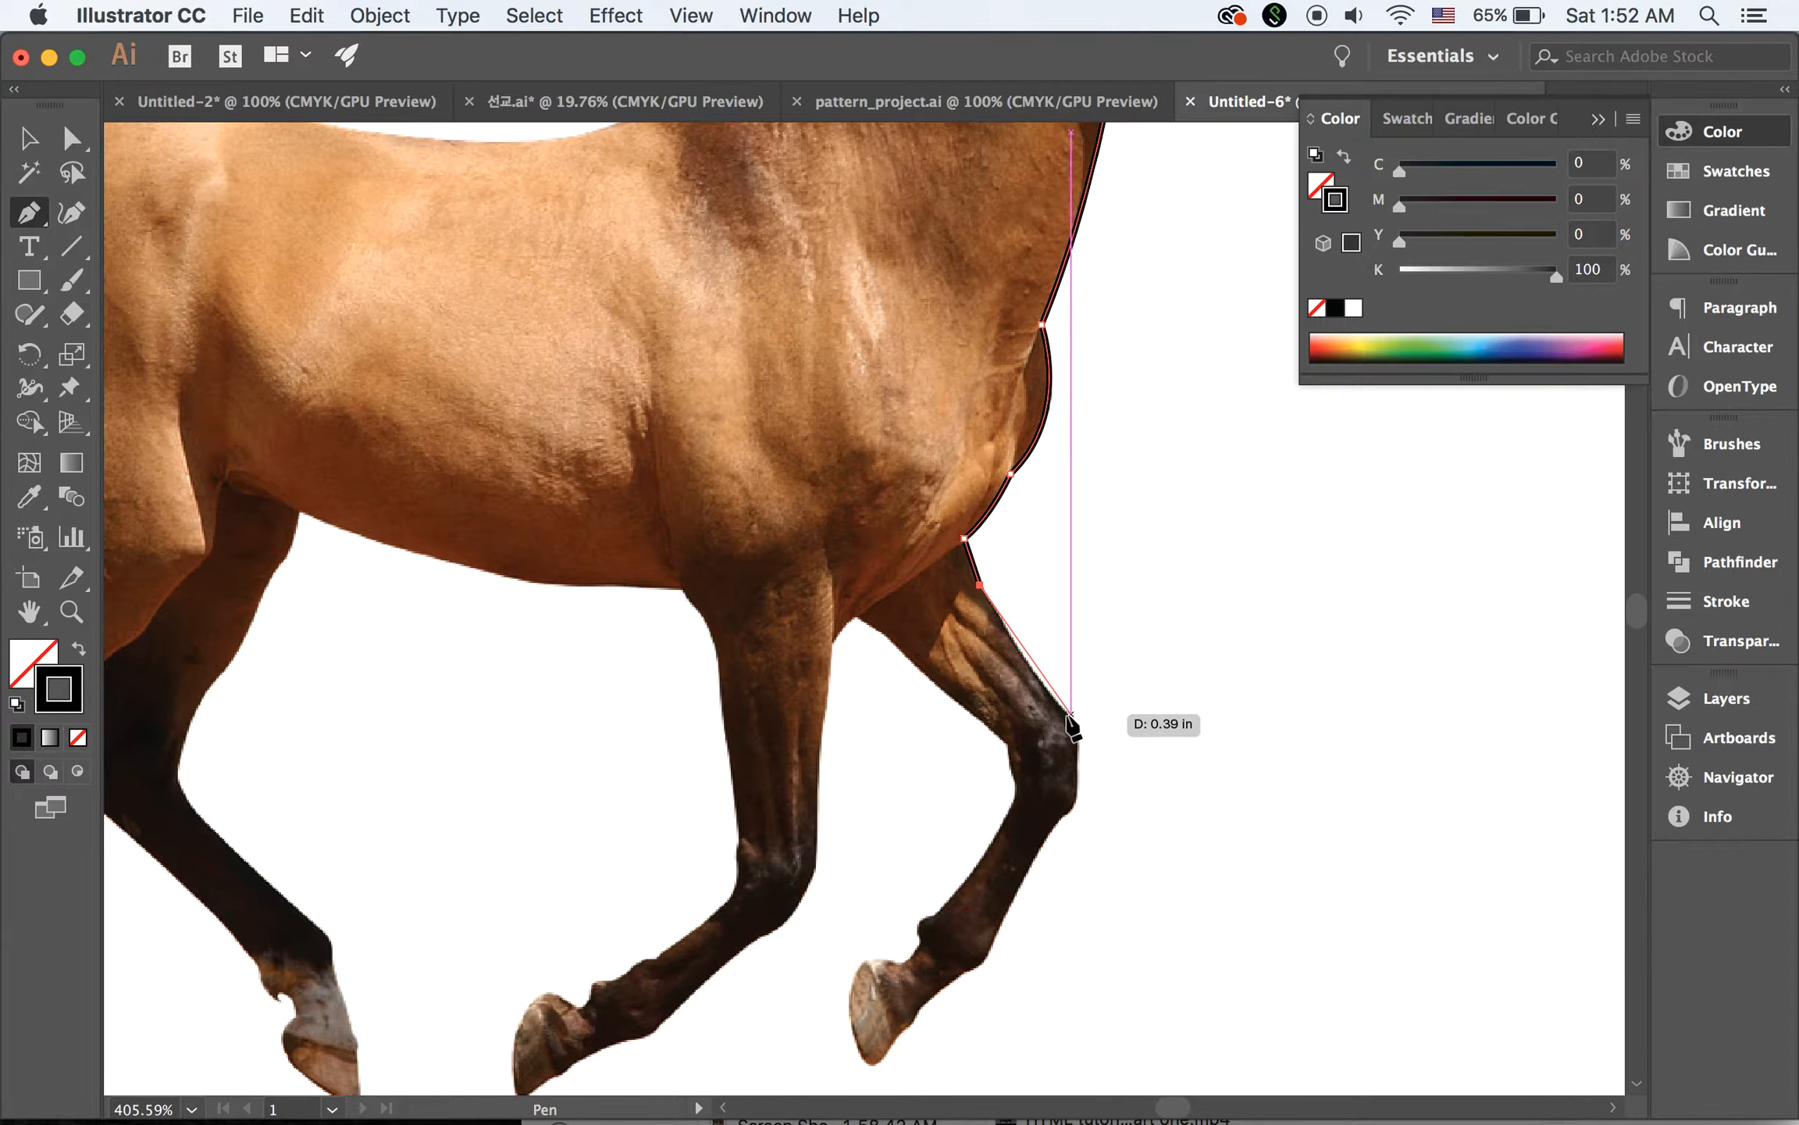
{"action": "left_click_drag", "start_coordinate": [1070, 716], "coordinate": [1093, 750]}
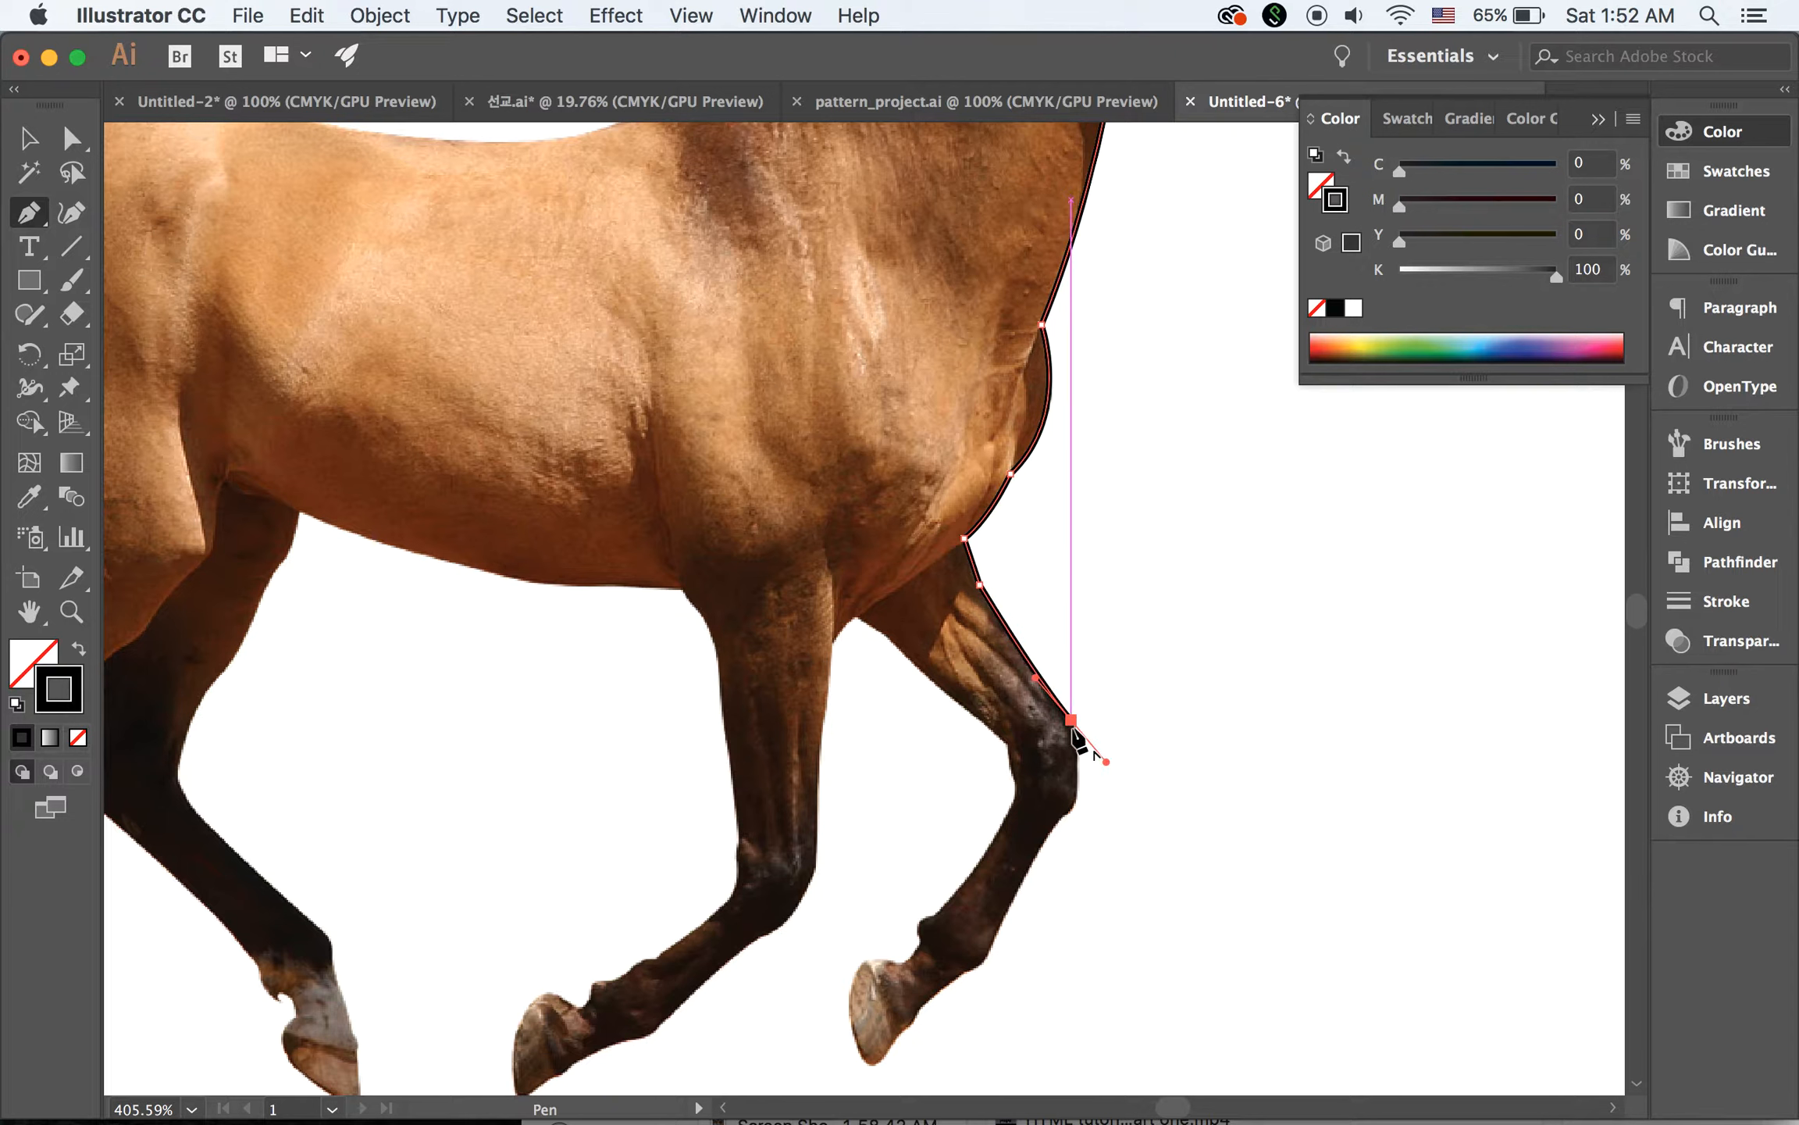
{"action": "left_click_drag", "start_coordinate": [1075, 800], "coordinate": [1067, 828]}
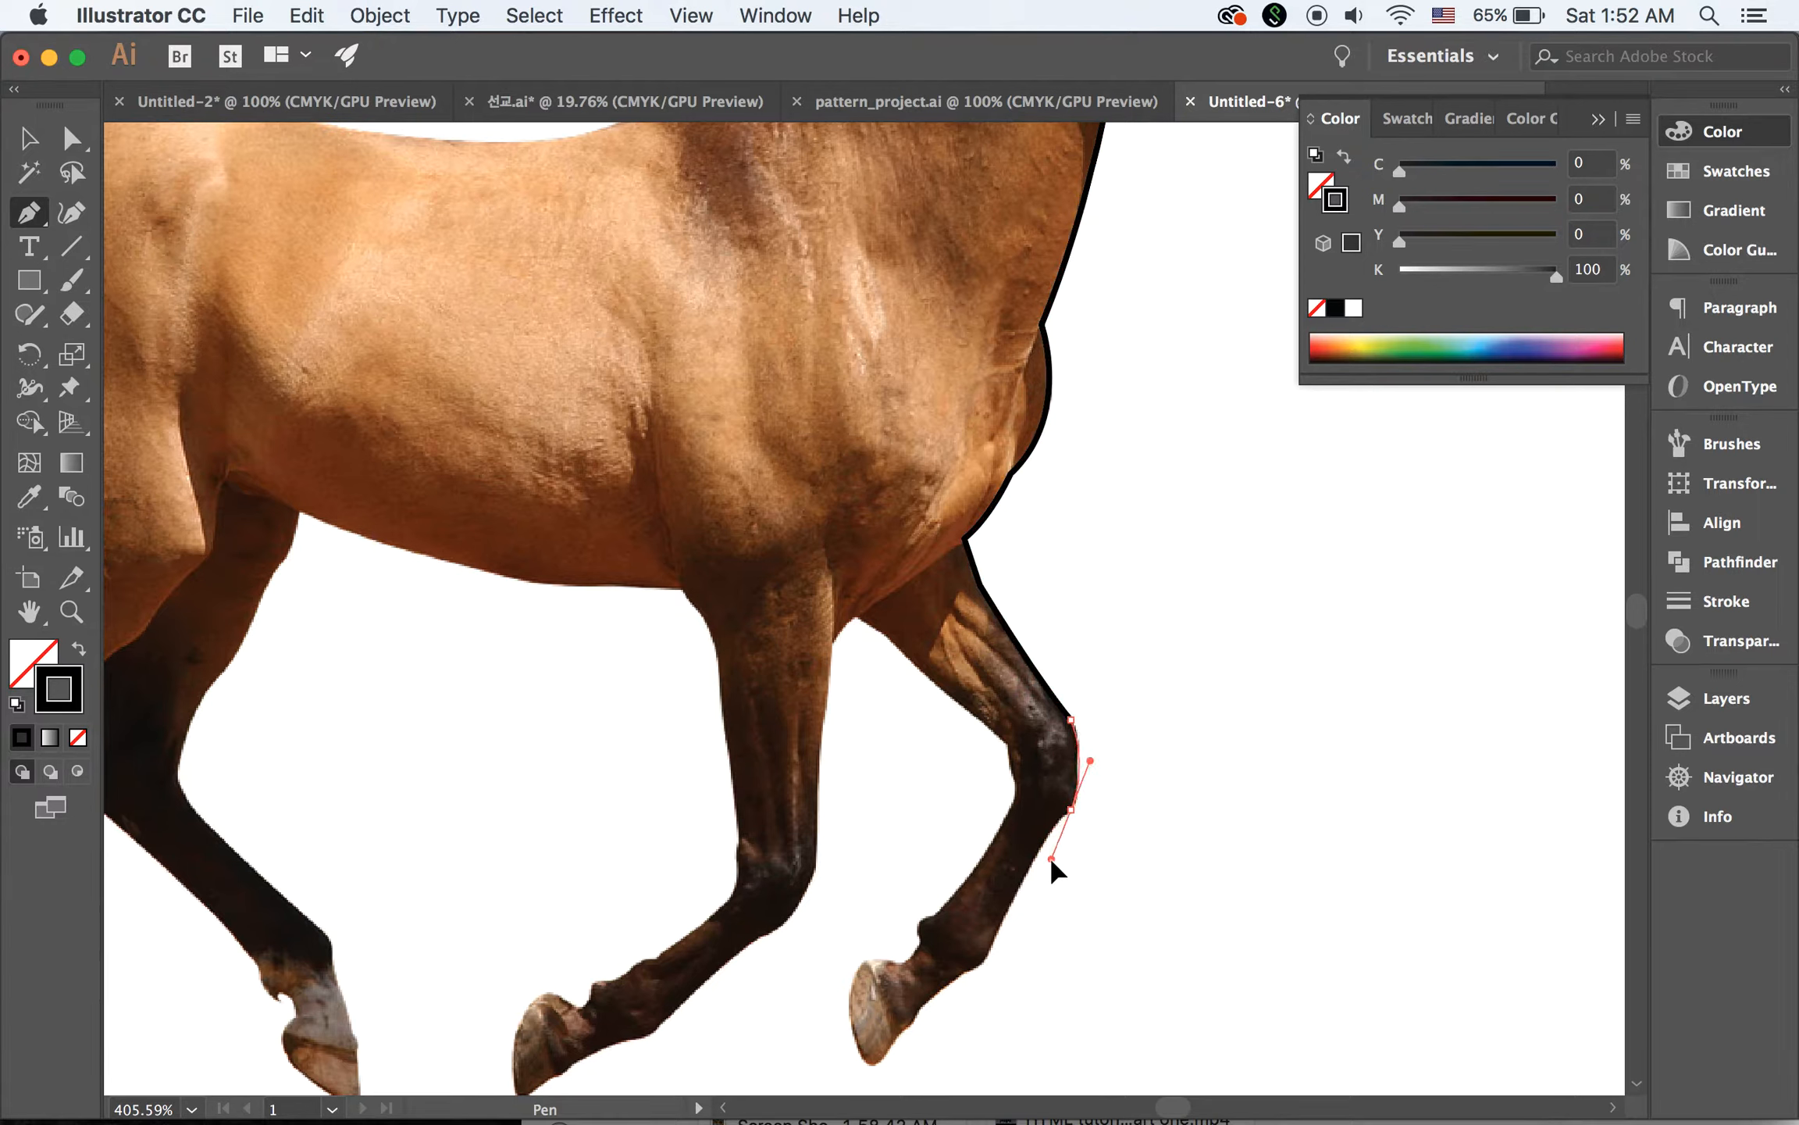
{"action": "left_click", "coordinate": [1071, 811]}
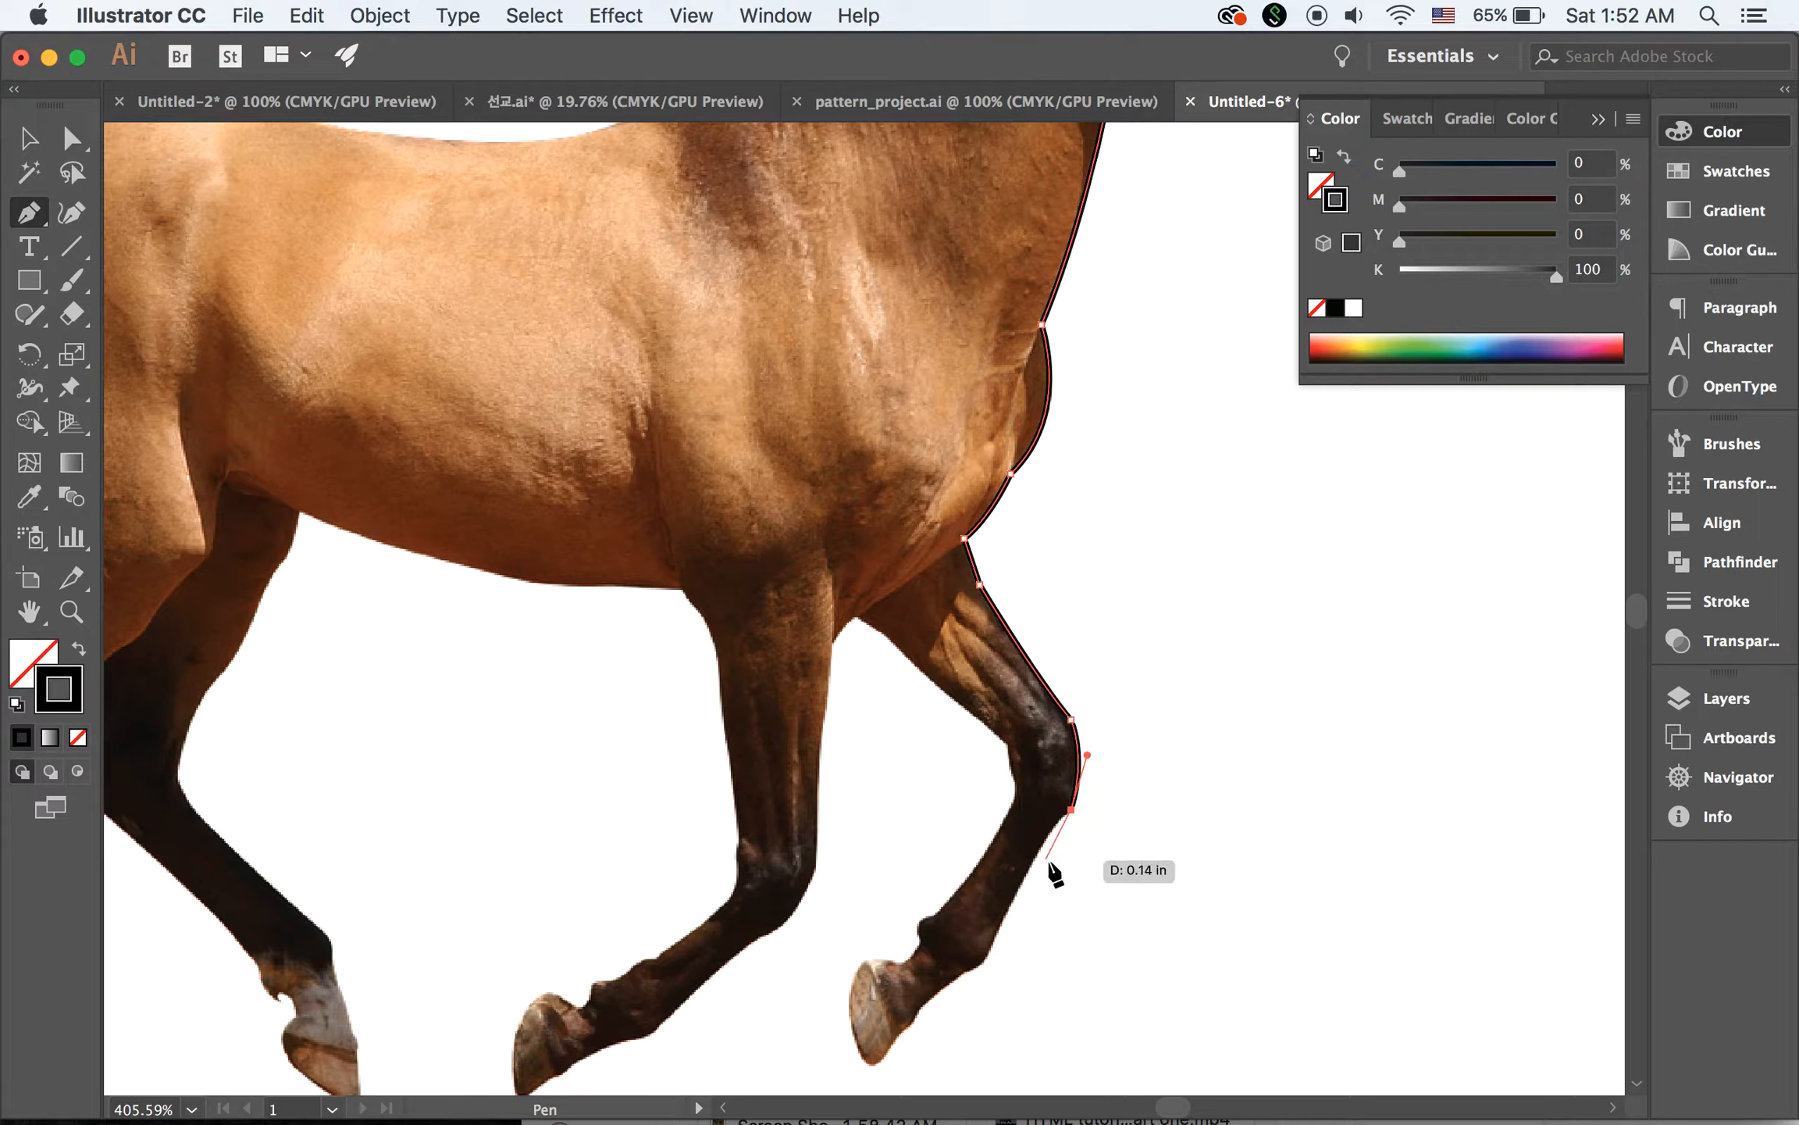
{"action": "left_click", "coordinate": [1013, 898]}
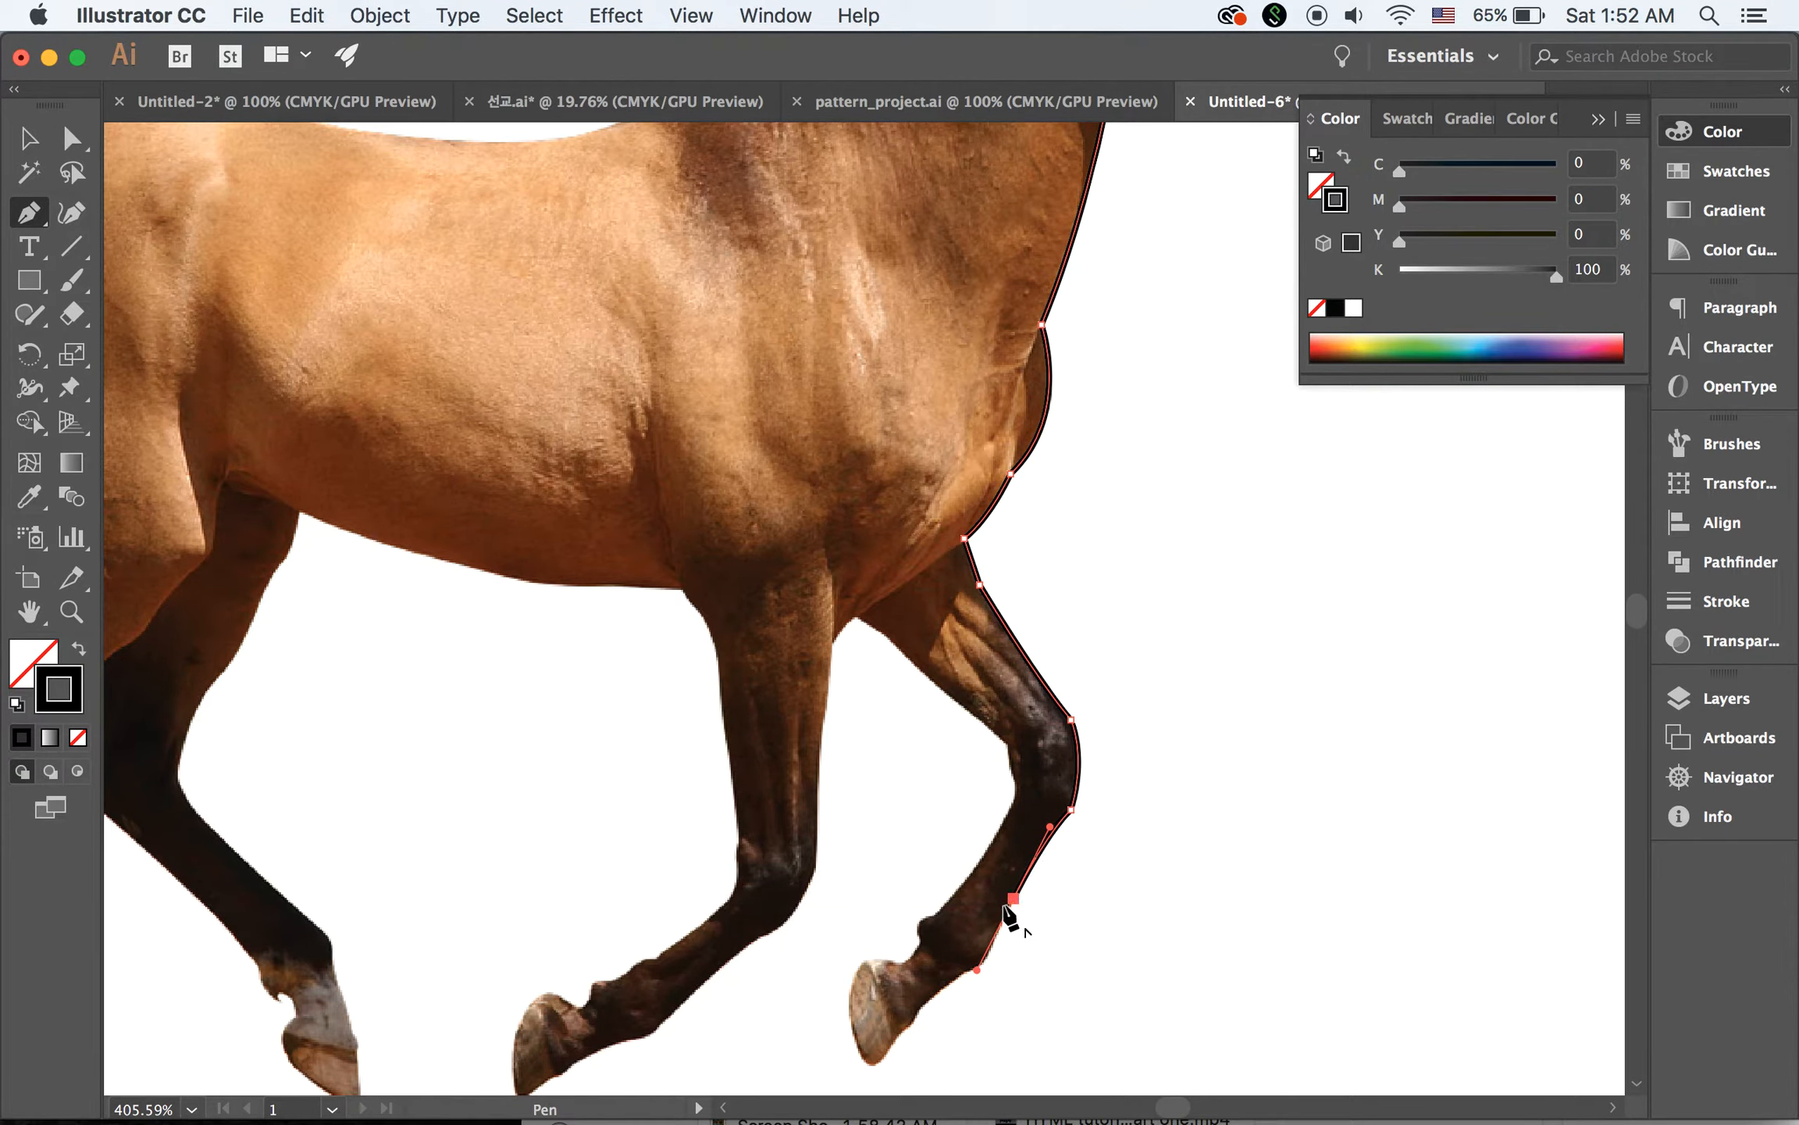
{"action": "left_click_drag", "start_coordinate": [925, 912], "coordinate": [1032, 659]}
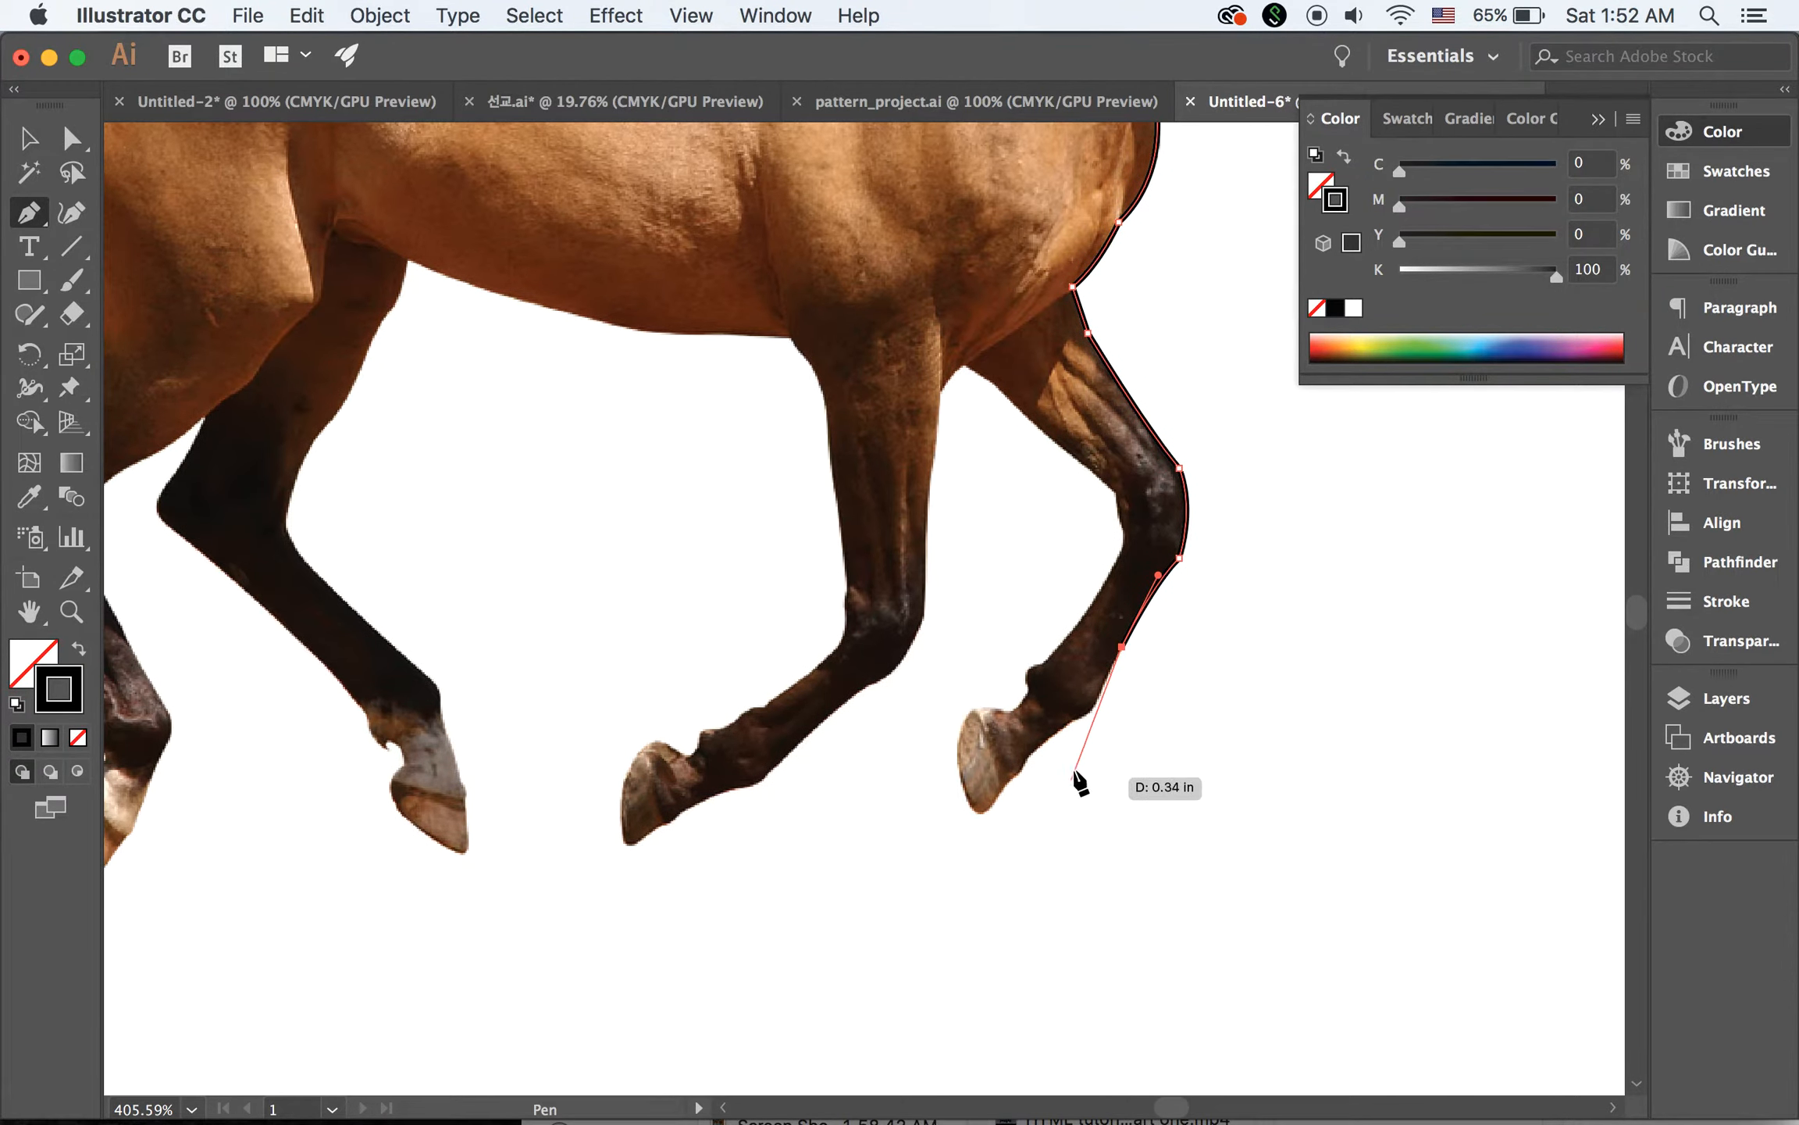
{"action": "left_click", "coordinate": [1098, 701]}
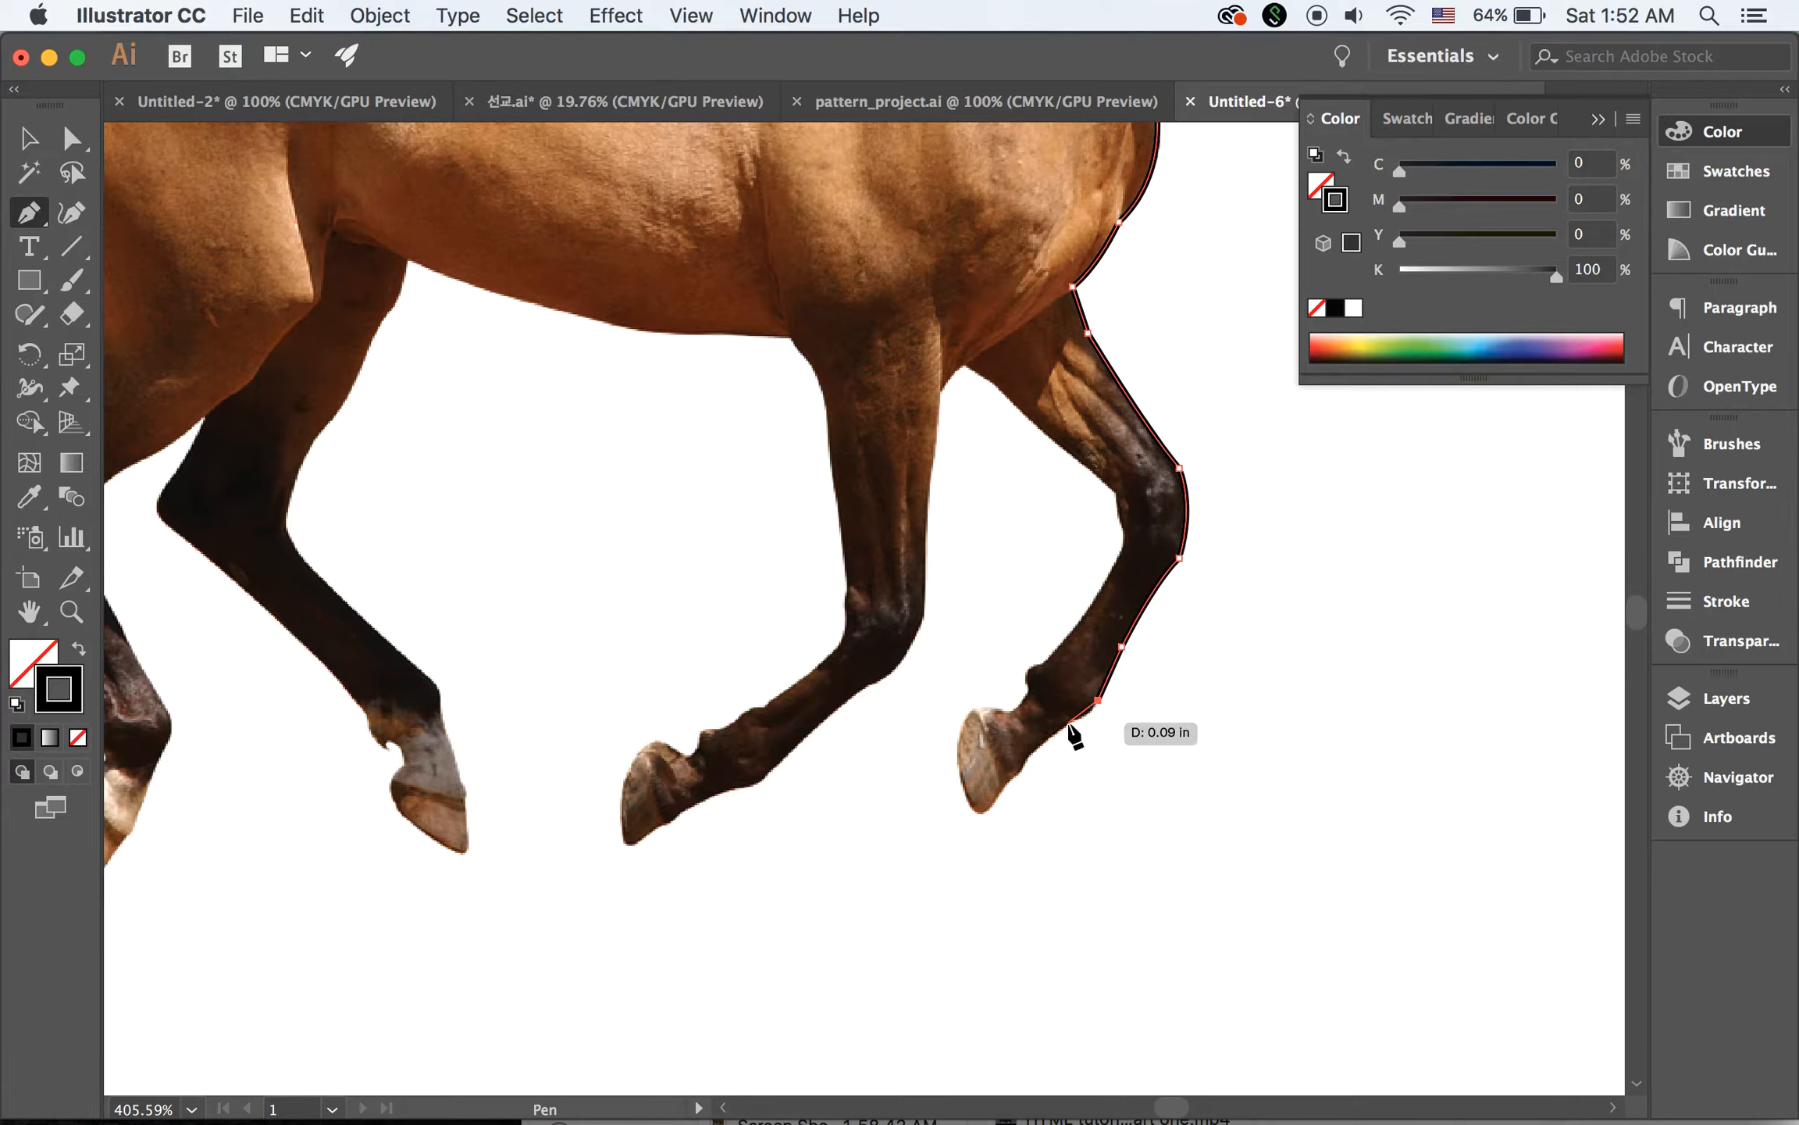
Continue the outline along the pastern and around the far foreleg's hoof to the back of the heel
{"action": "left_click", "coordinate": [1067, 723]}
{"action": "left_click_drag", "start_coordinate": [1048, 726], "coordinate": [1049, 726]}
{"action": "left_click", "coordinate": [1026, 756]}
{"action": "left_click_drag", "start_coordinate": [1017, 771], "coordinate": [1018, 771]}
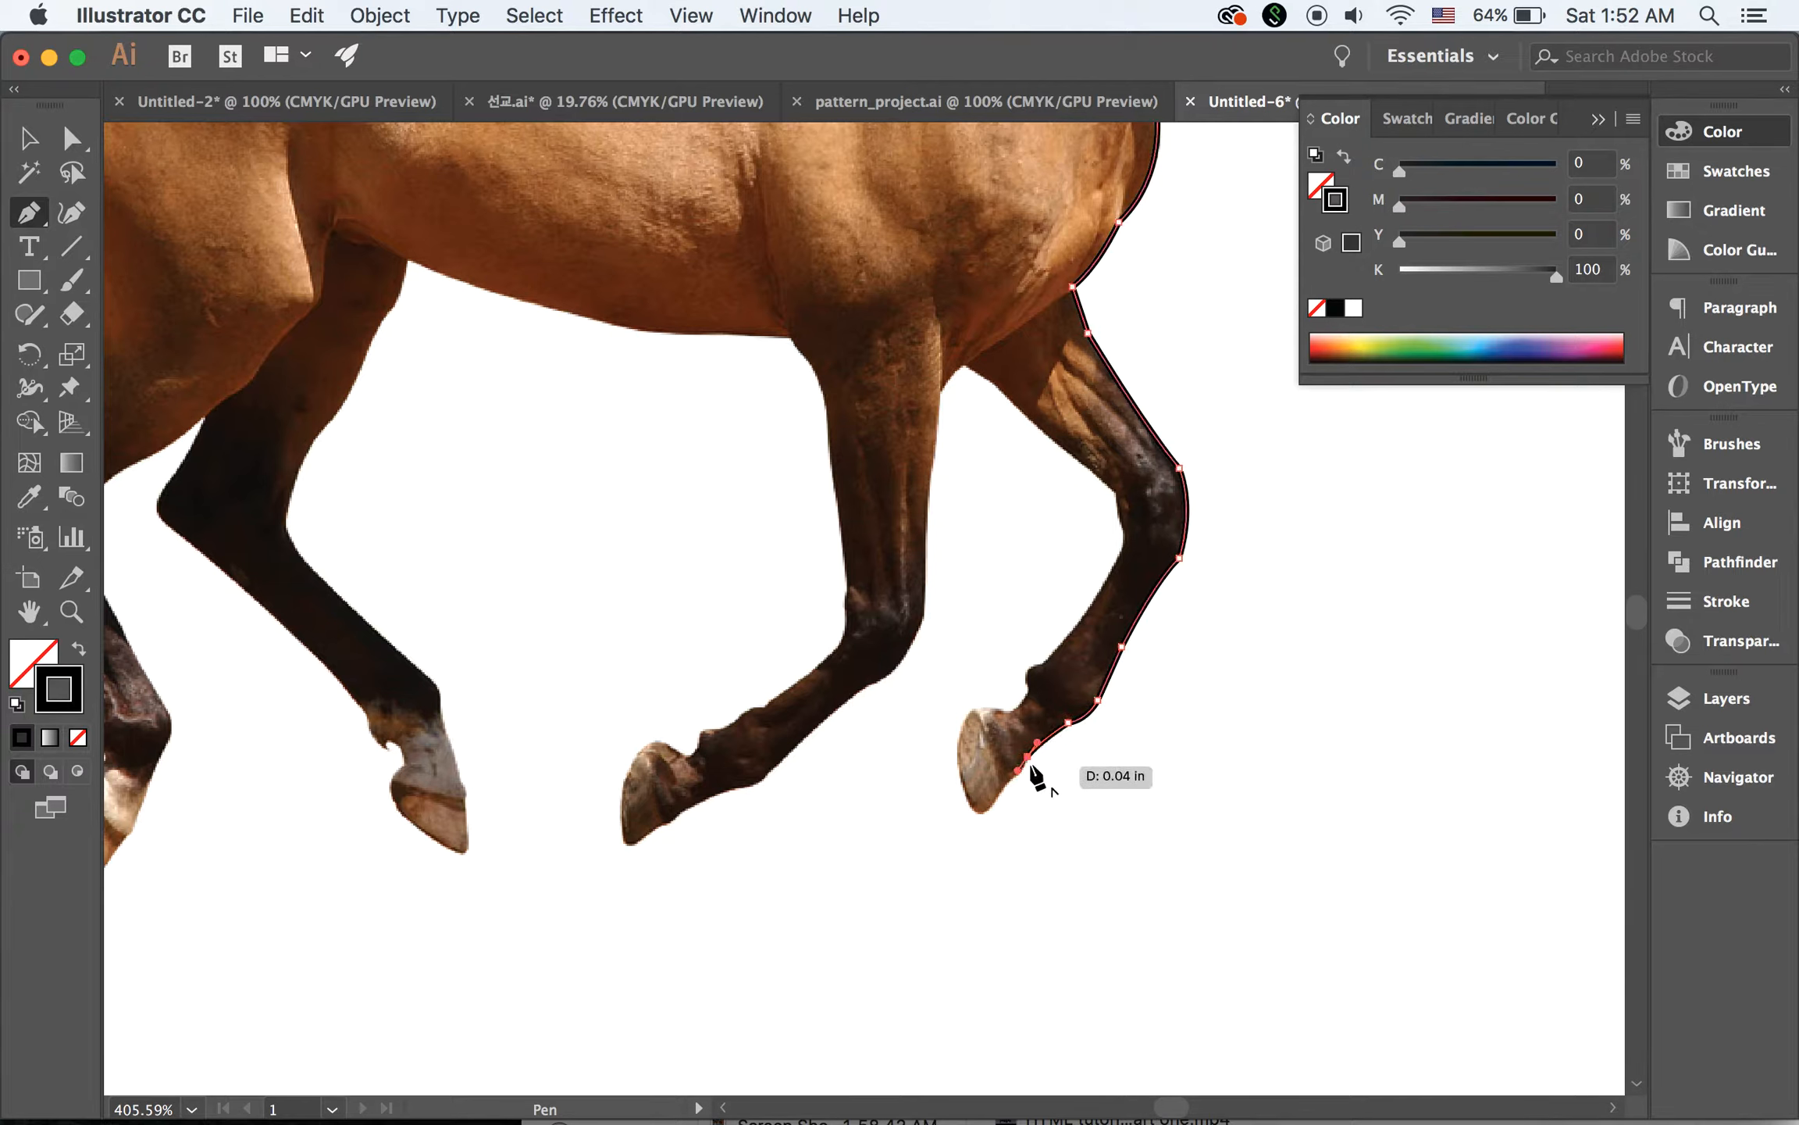
{"action": "left_click", "coordinate": [1026, 756]}
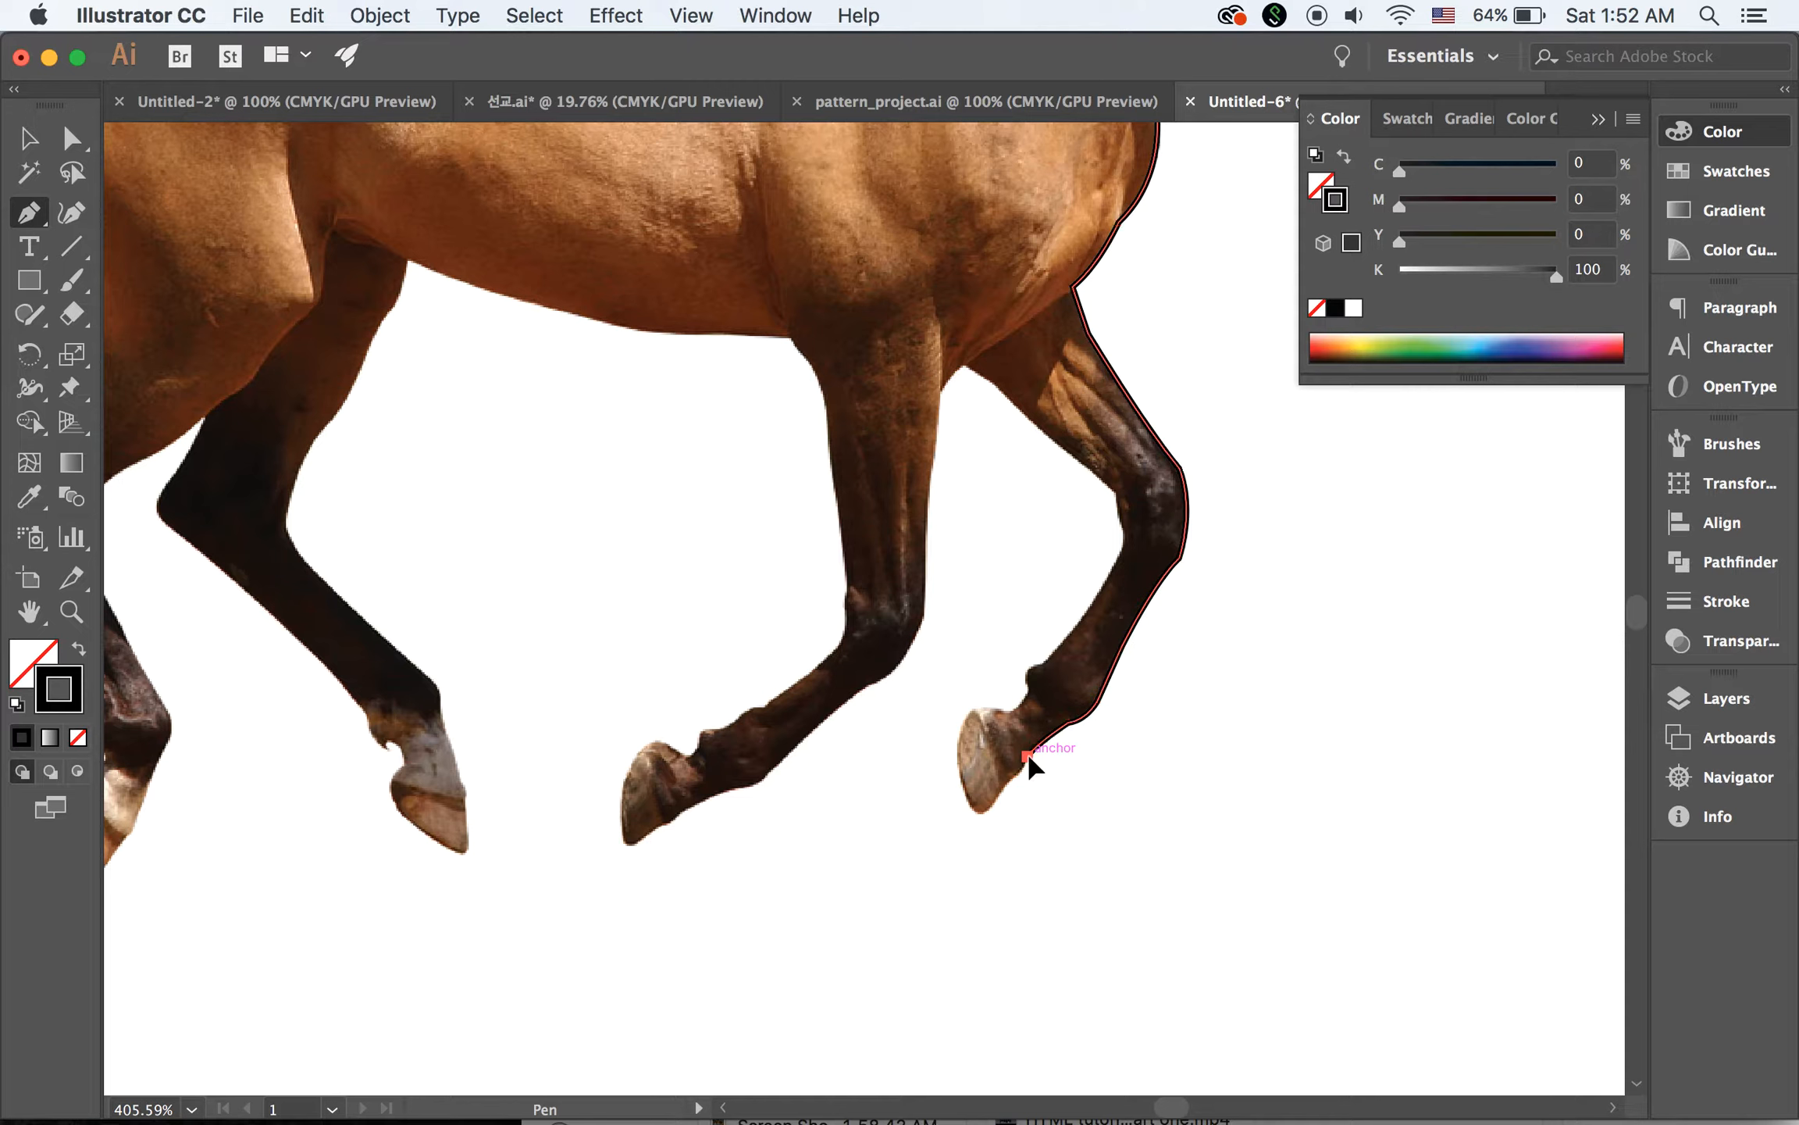
{"action": "left_click", "coordinate": [1001, 786]}
{"action": "mouse_move", "coordinate": [983, 800]}
{"action": "left_mouse_down"}
{"action": "mouse_move", "coordinate": [955, 767]}
{"action": "mouse_move", "coordinate": [995, 743]}
{"action": "mouse_move", "coordinate": [992, 706]}
{"action": "mouse_move", "coordinate": [1015, 714]}
{"action": "left_mouse_up"}
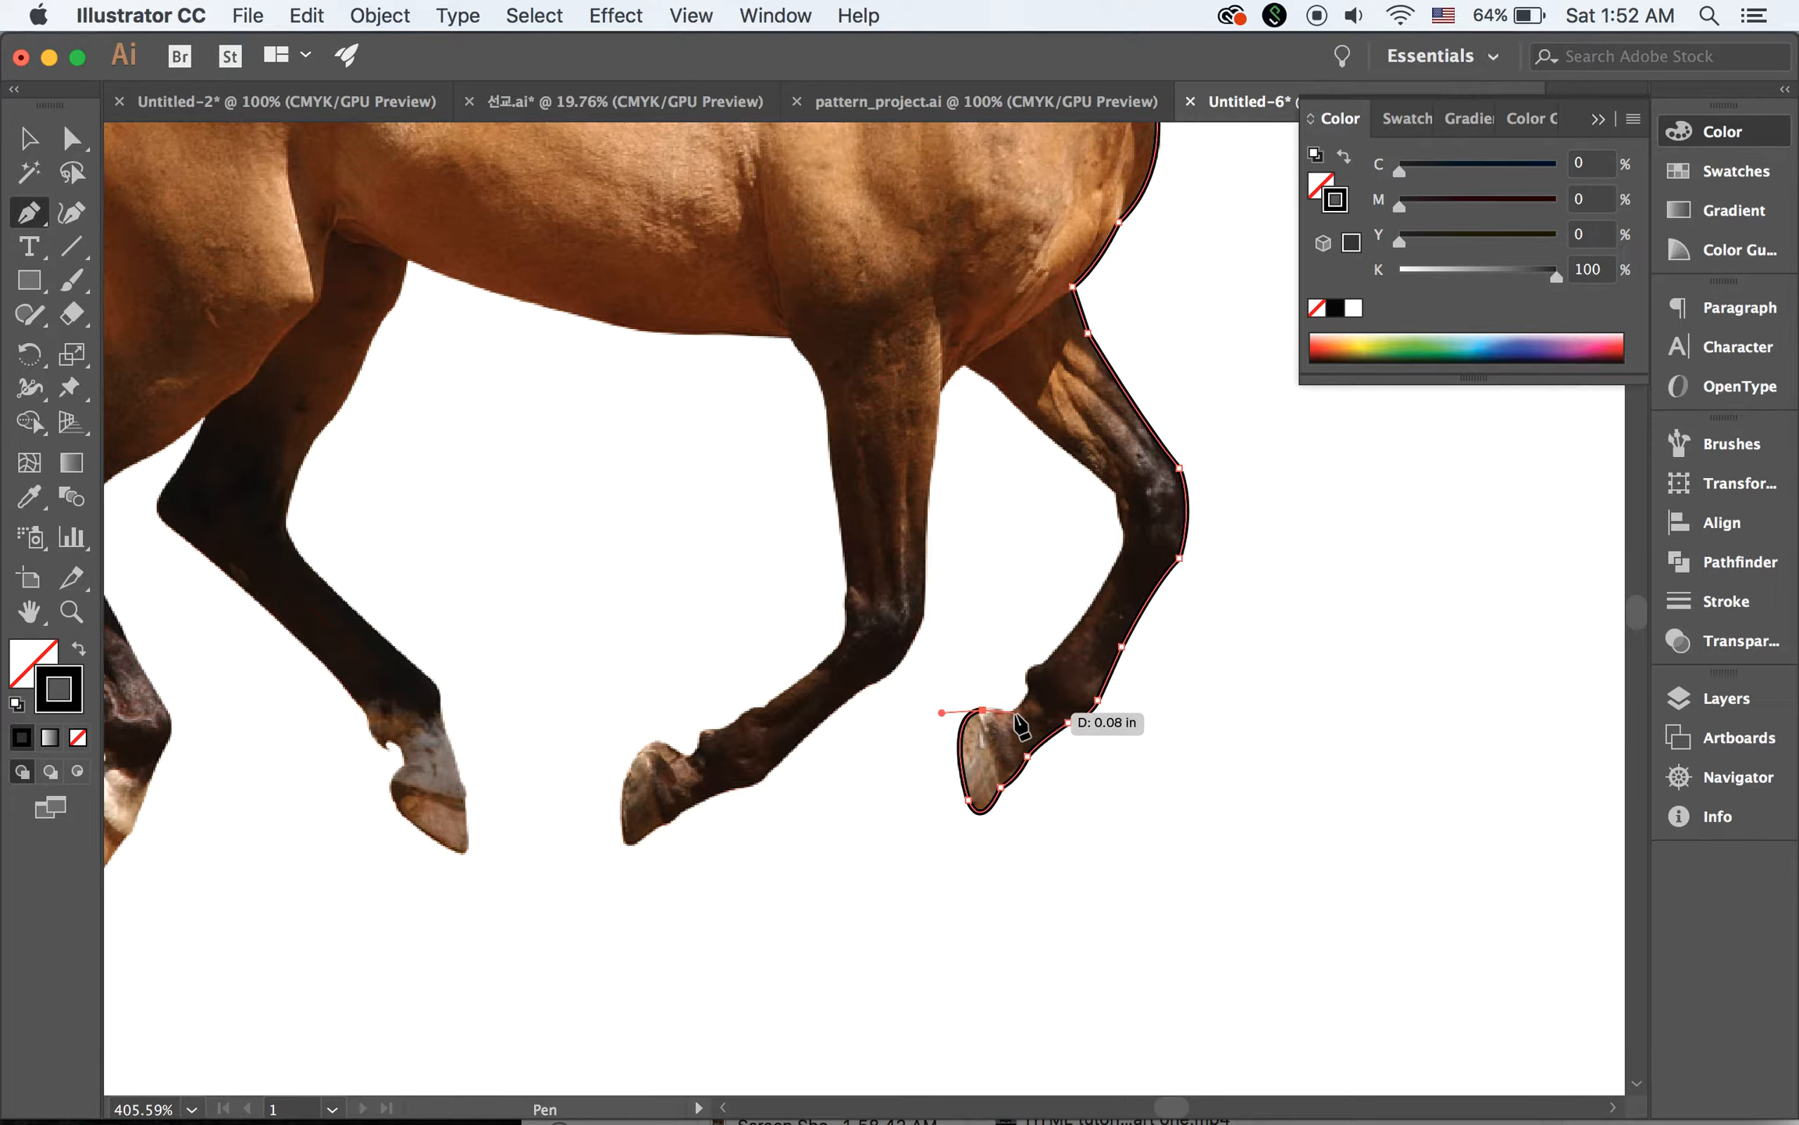
{"action": "left_click", "coordinate": [1015, 713]}
Trace the back edge of the far foreleg from the fetlock up past the knee to the gap beside the near foreleg
{"action": "left_click", "coordinate": [1026, 688]}
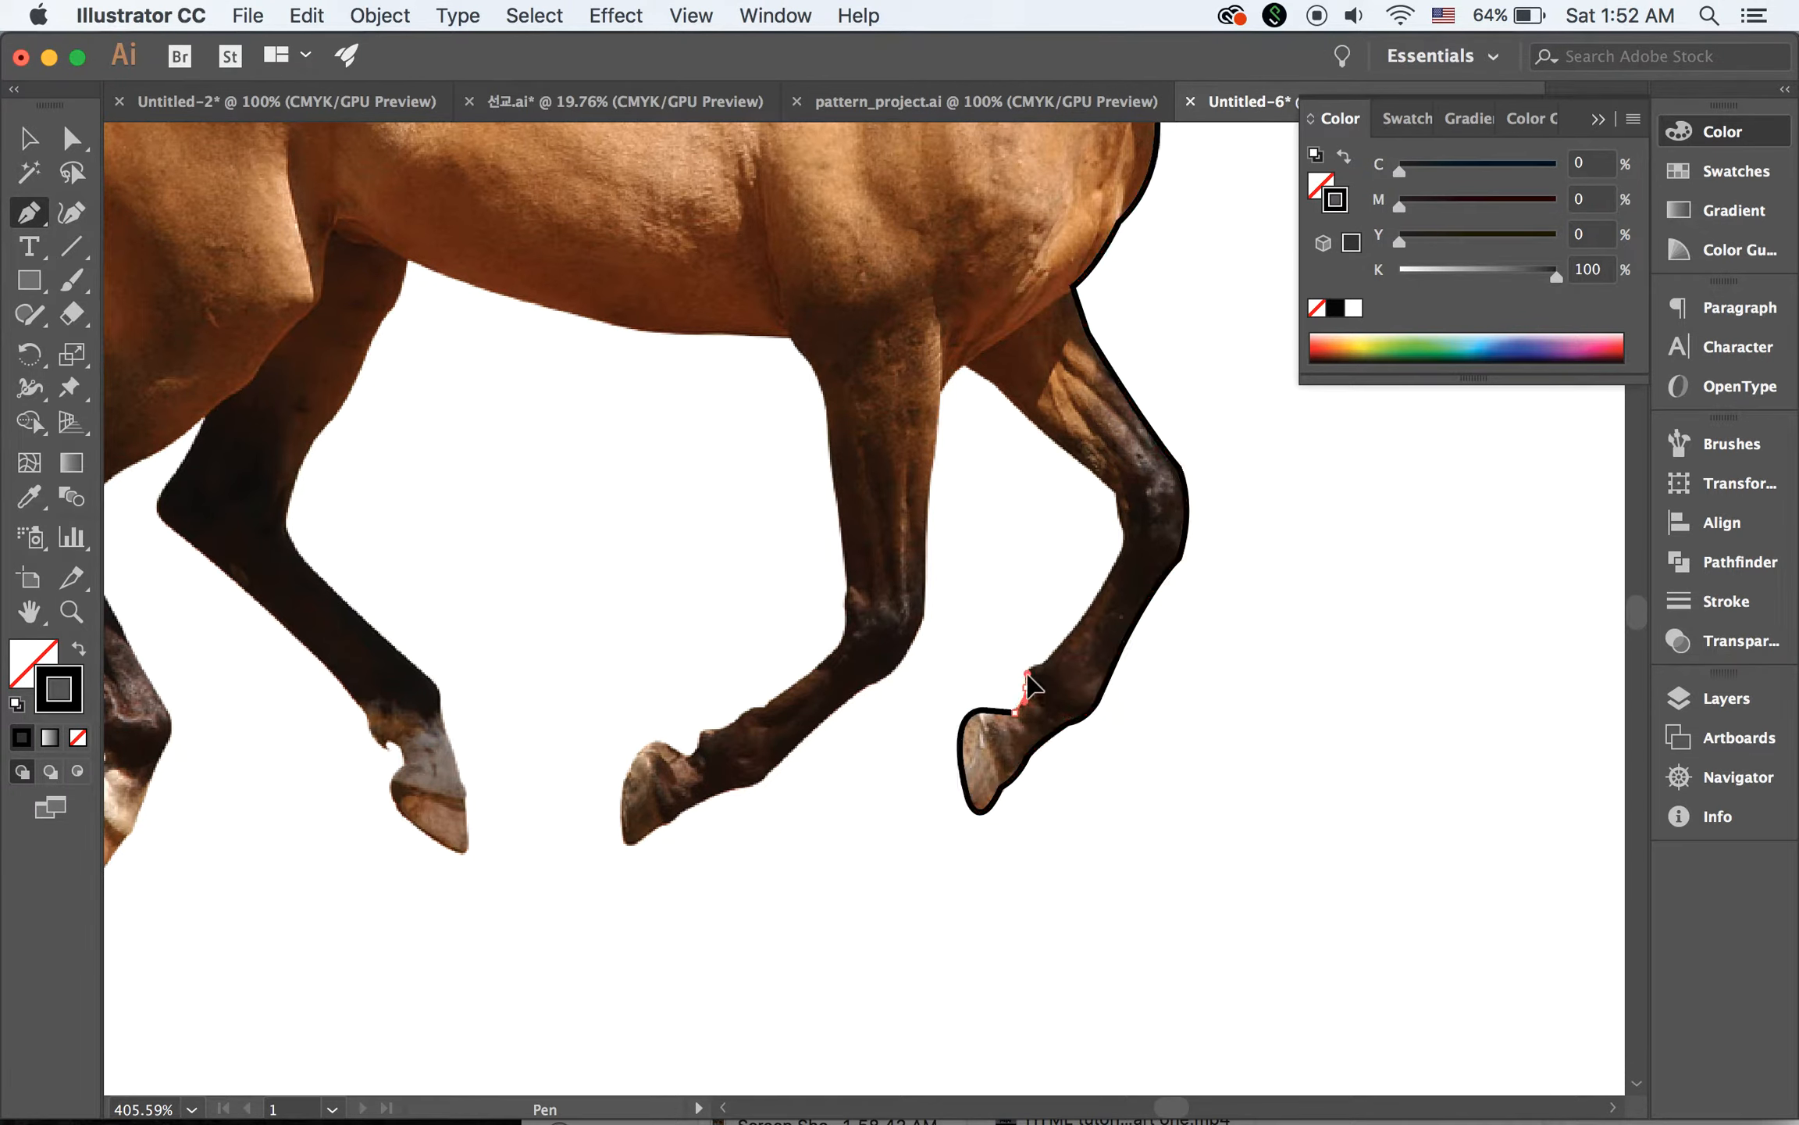
{"action": "left_click_drag", "start_coordinate": [1026, 673], "coordinate": [1062, 659]}
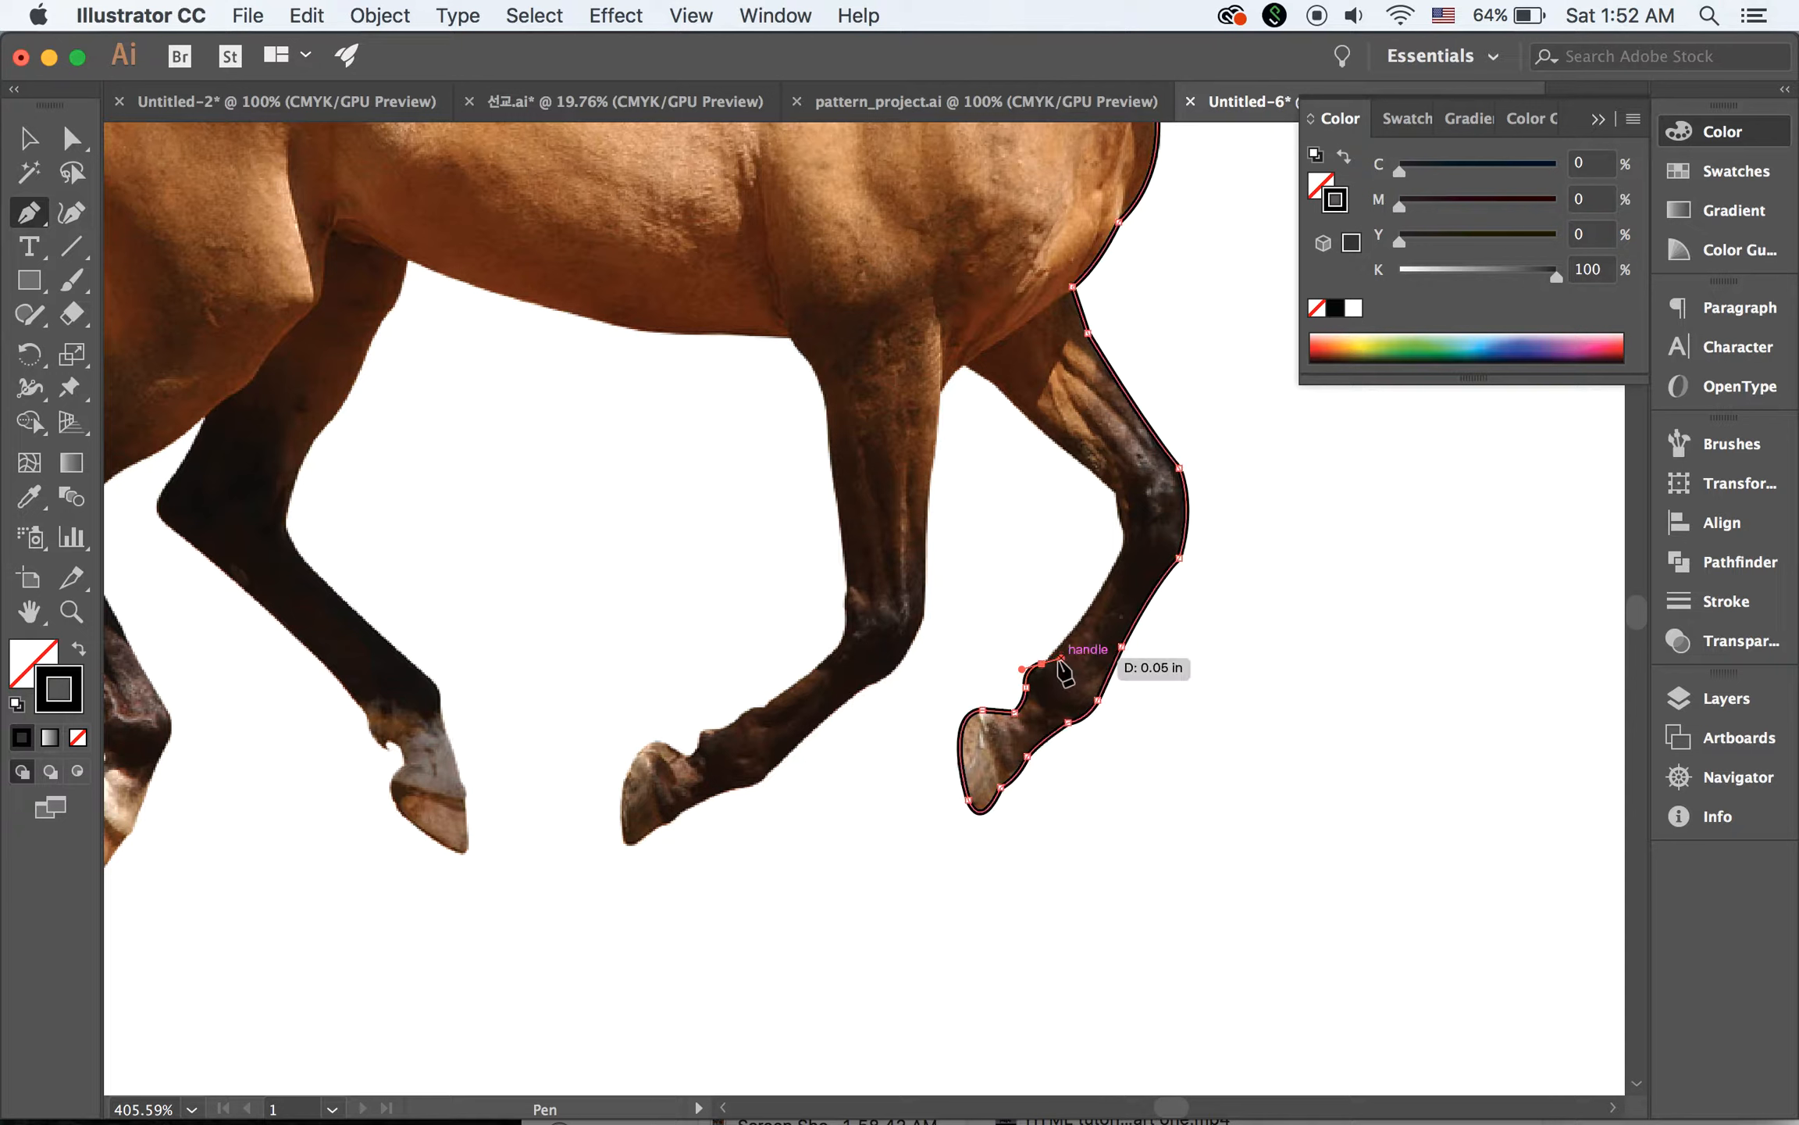
{"action": "left_click", "coordinate": [1042, 663]}
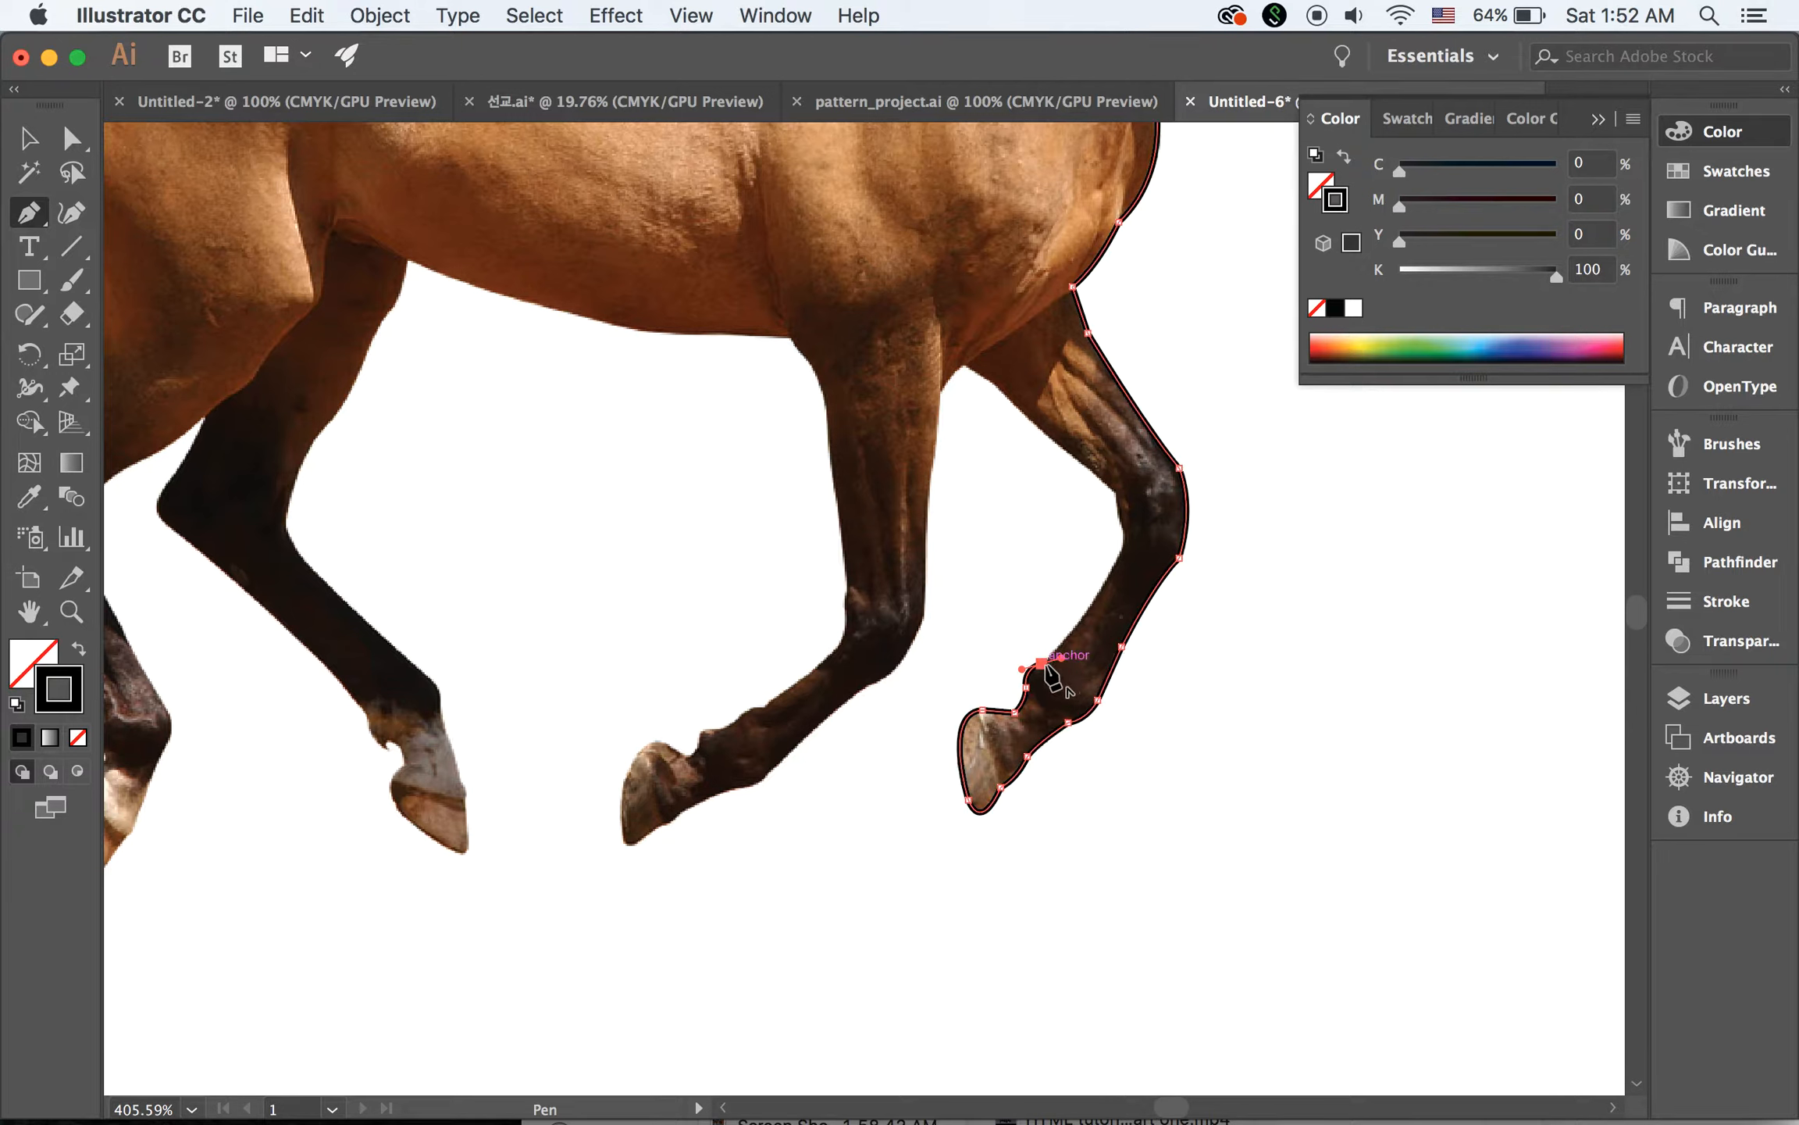
{"action": "left_click_drag", "start_coordinate": [1123, 545], "coordinate": [1146, 479]}
{"action": "left_click", "coordinate": [1122, 545]}
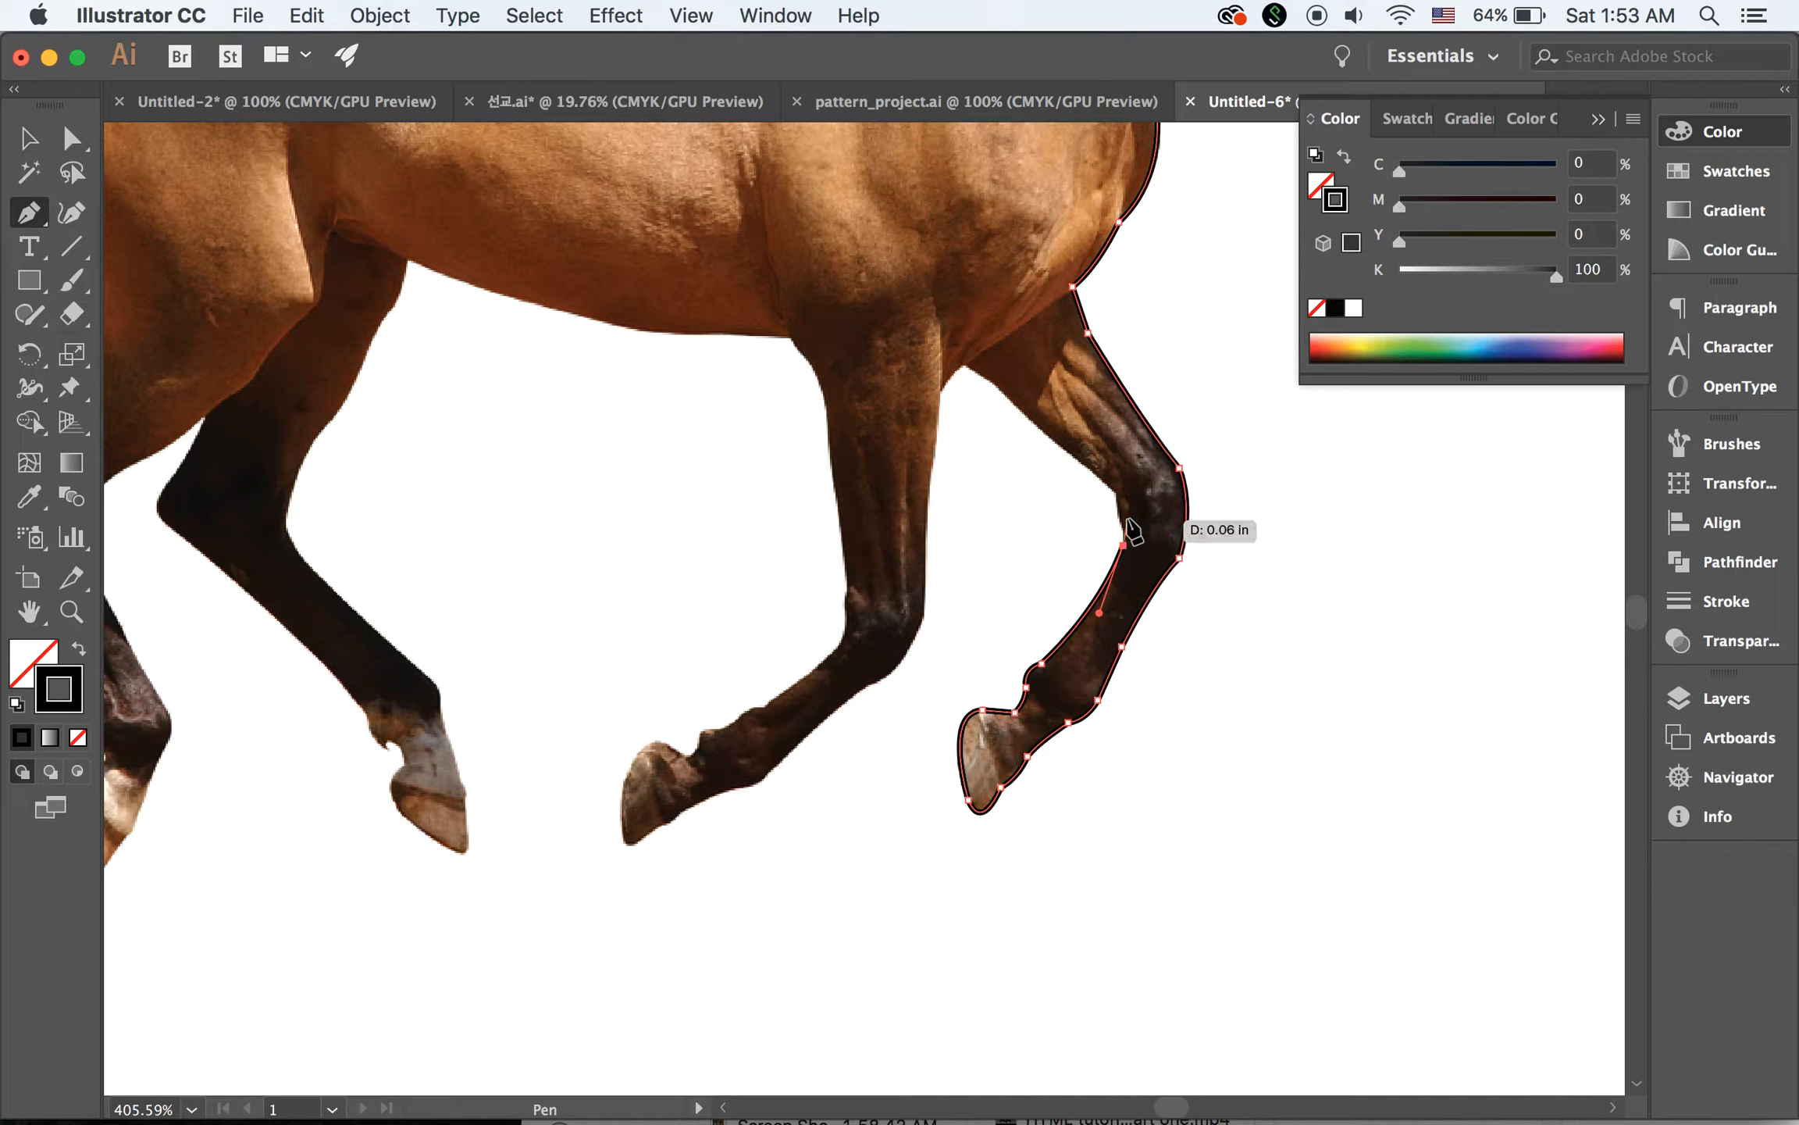
{"action": "left_click", "coordinate": [1116, 482]}
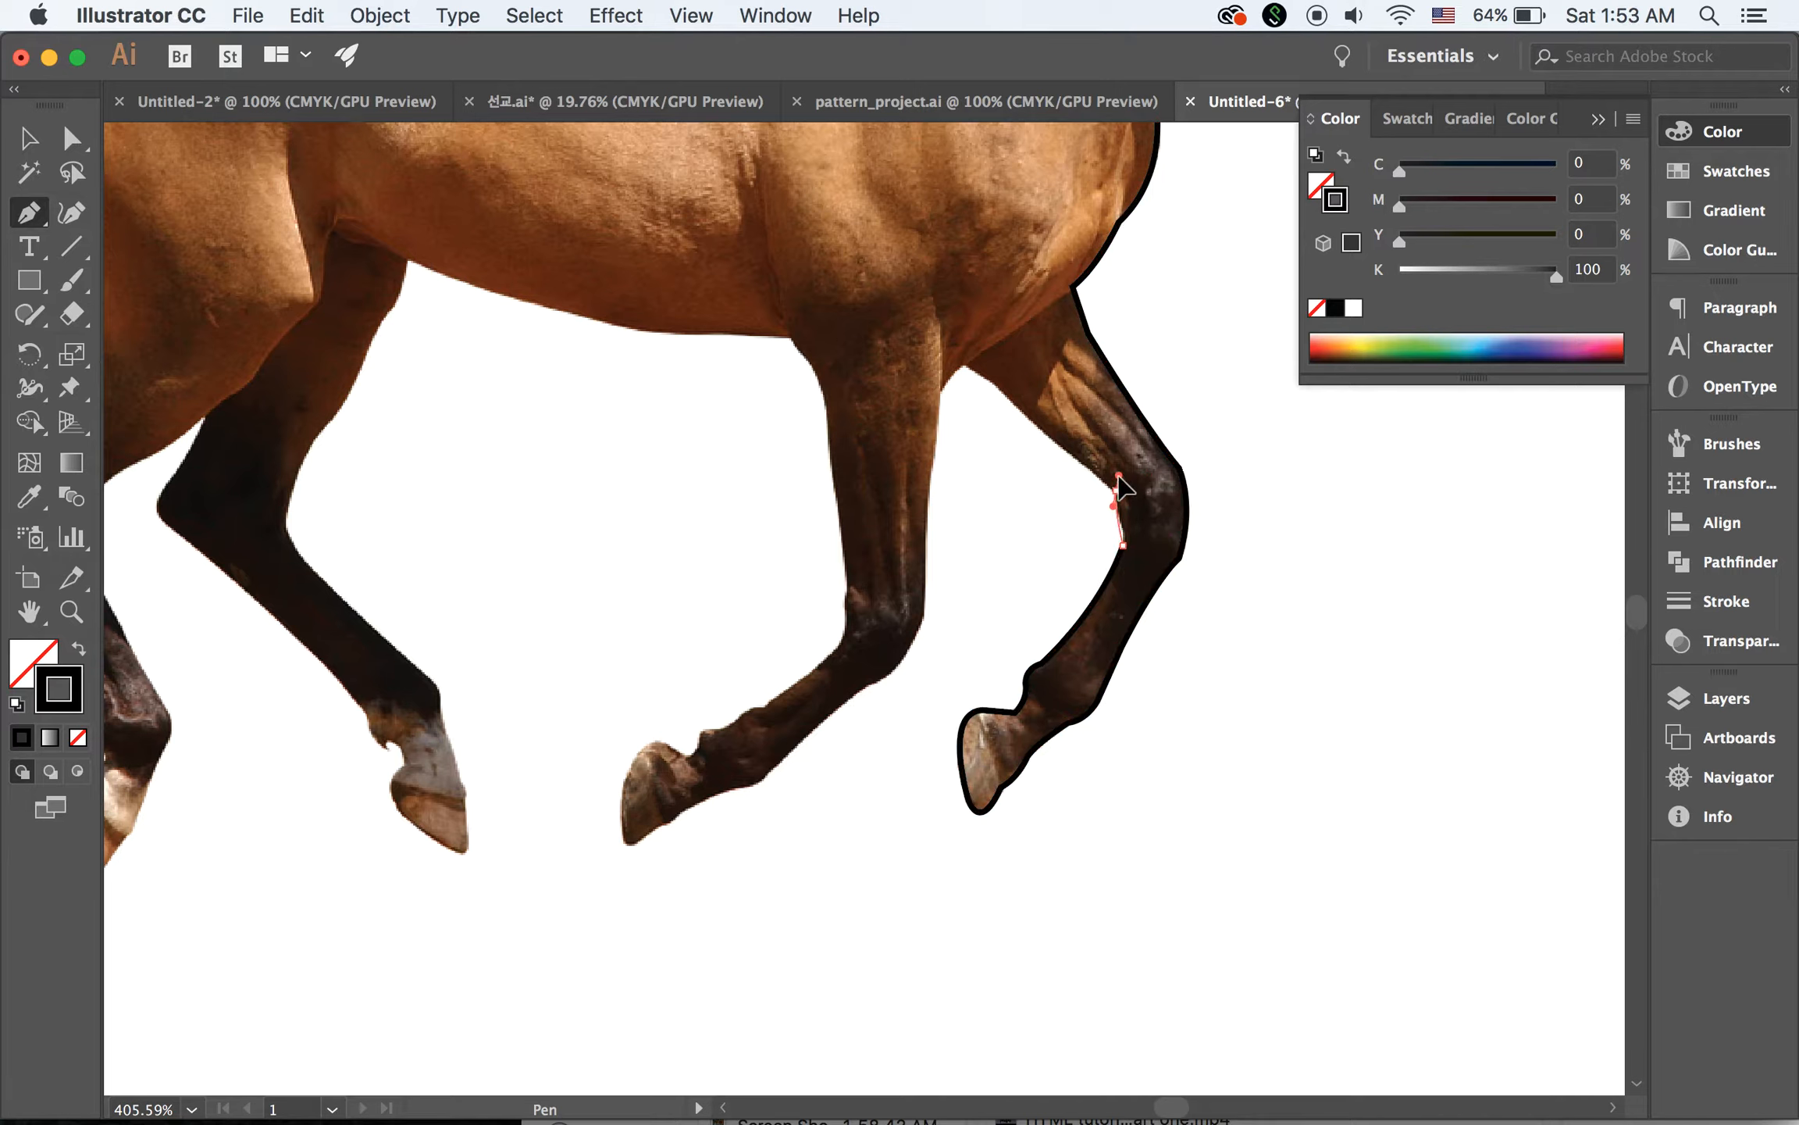
{"action": "left_click_drag", "start_coordinate": [1118, 480], "coordinate": [967, 351]}
{"action": "left_click", "coordinate": [995, 385]}
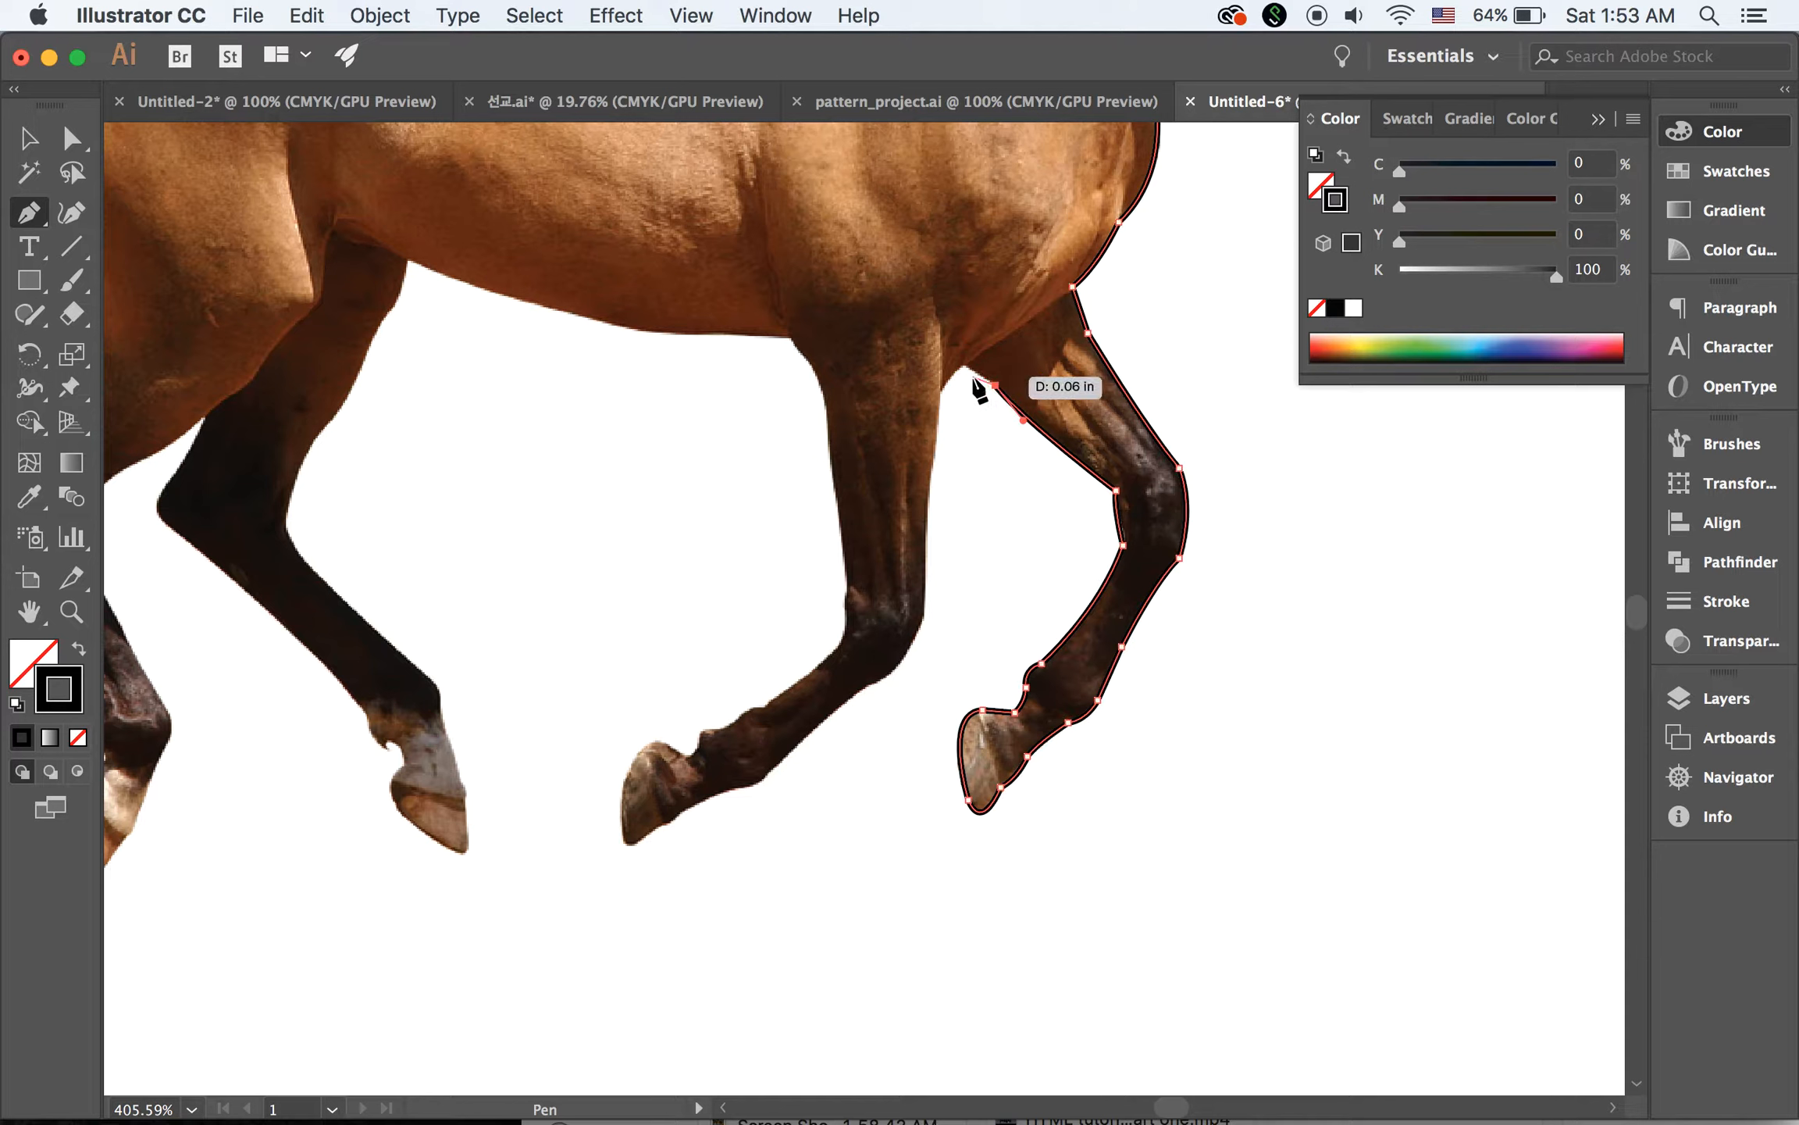
{"action": "left_click", "coordinate": [963, 365]}
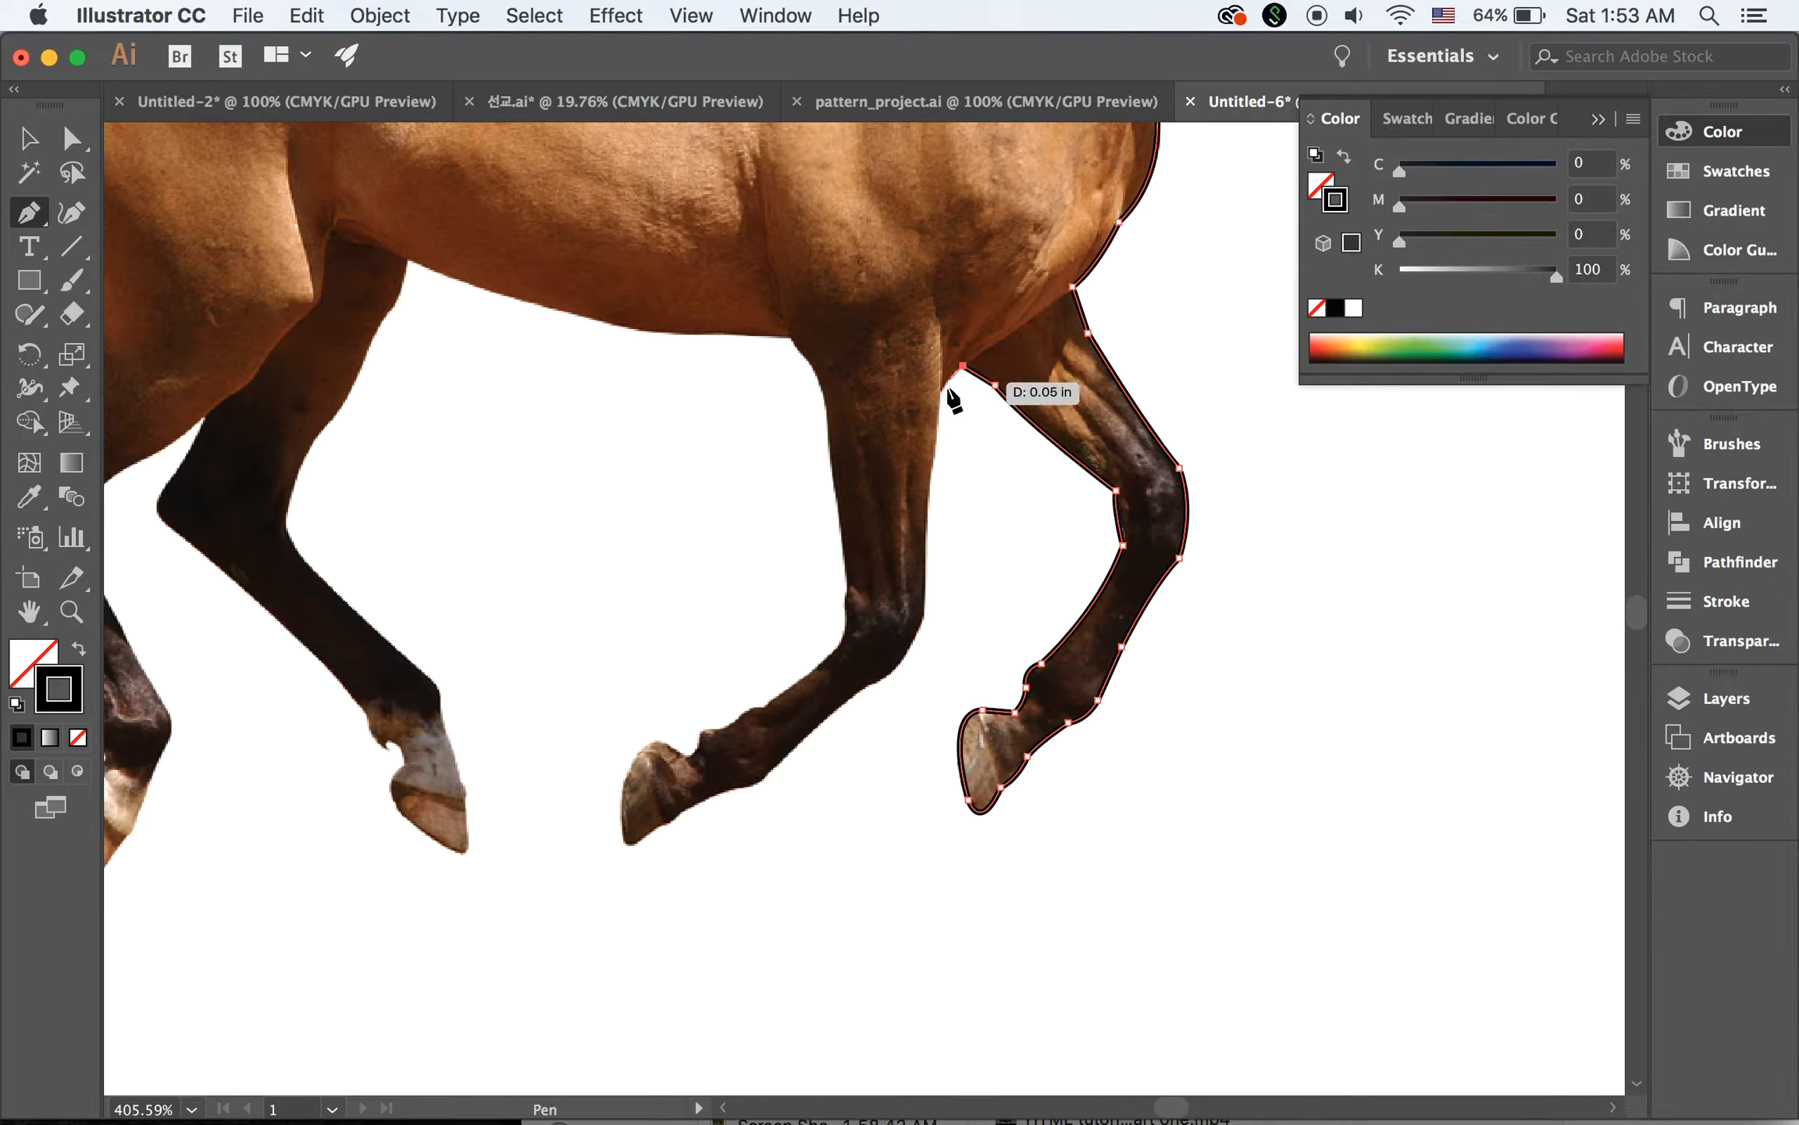
Extend the outline down the front edge of the near foreleg from the gap between the forelegs to the knee
{"action": "left_click", "coordinate": [942, 392]}
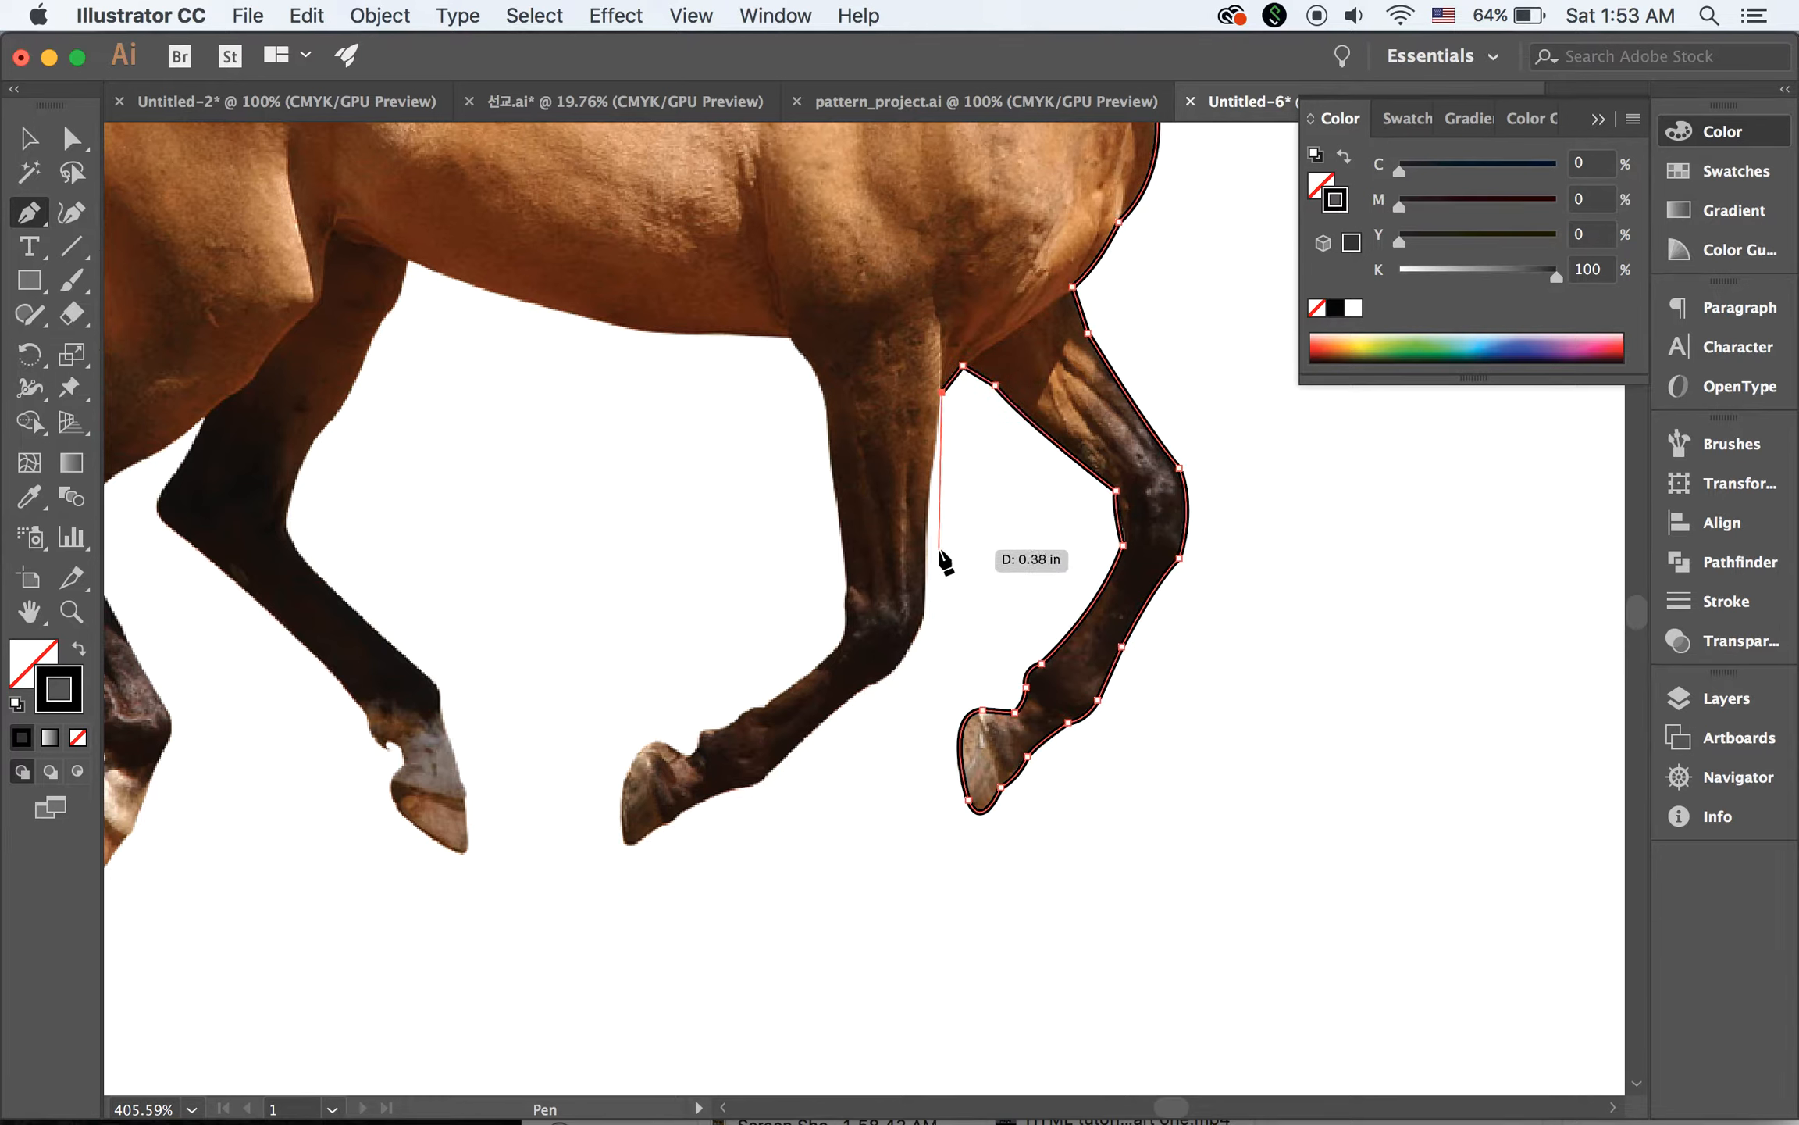
{"action": "left_click", "coordinate": [936, 484], "text": "super"}
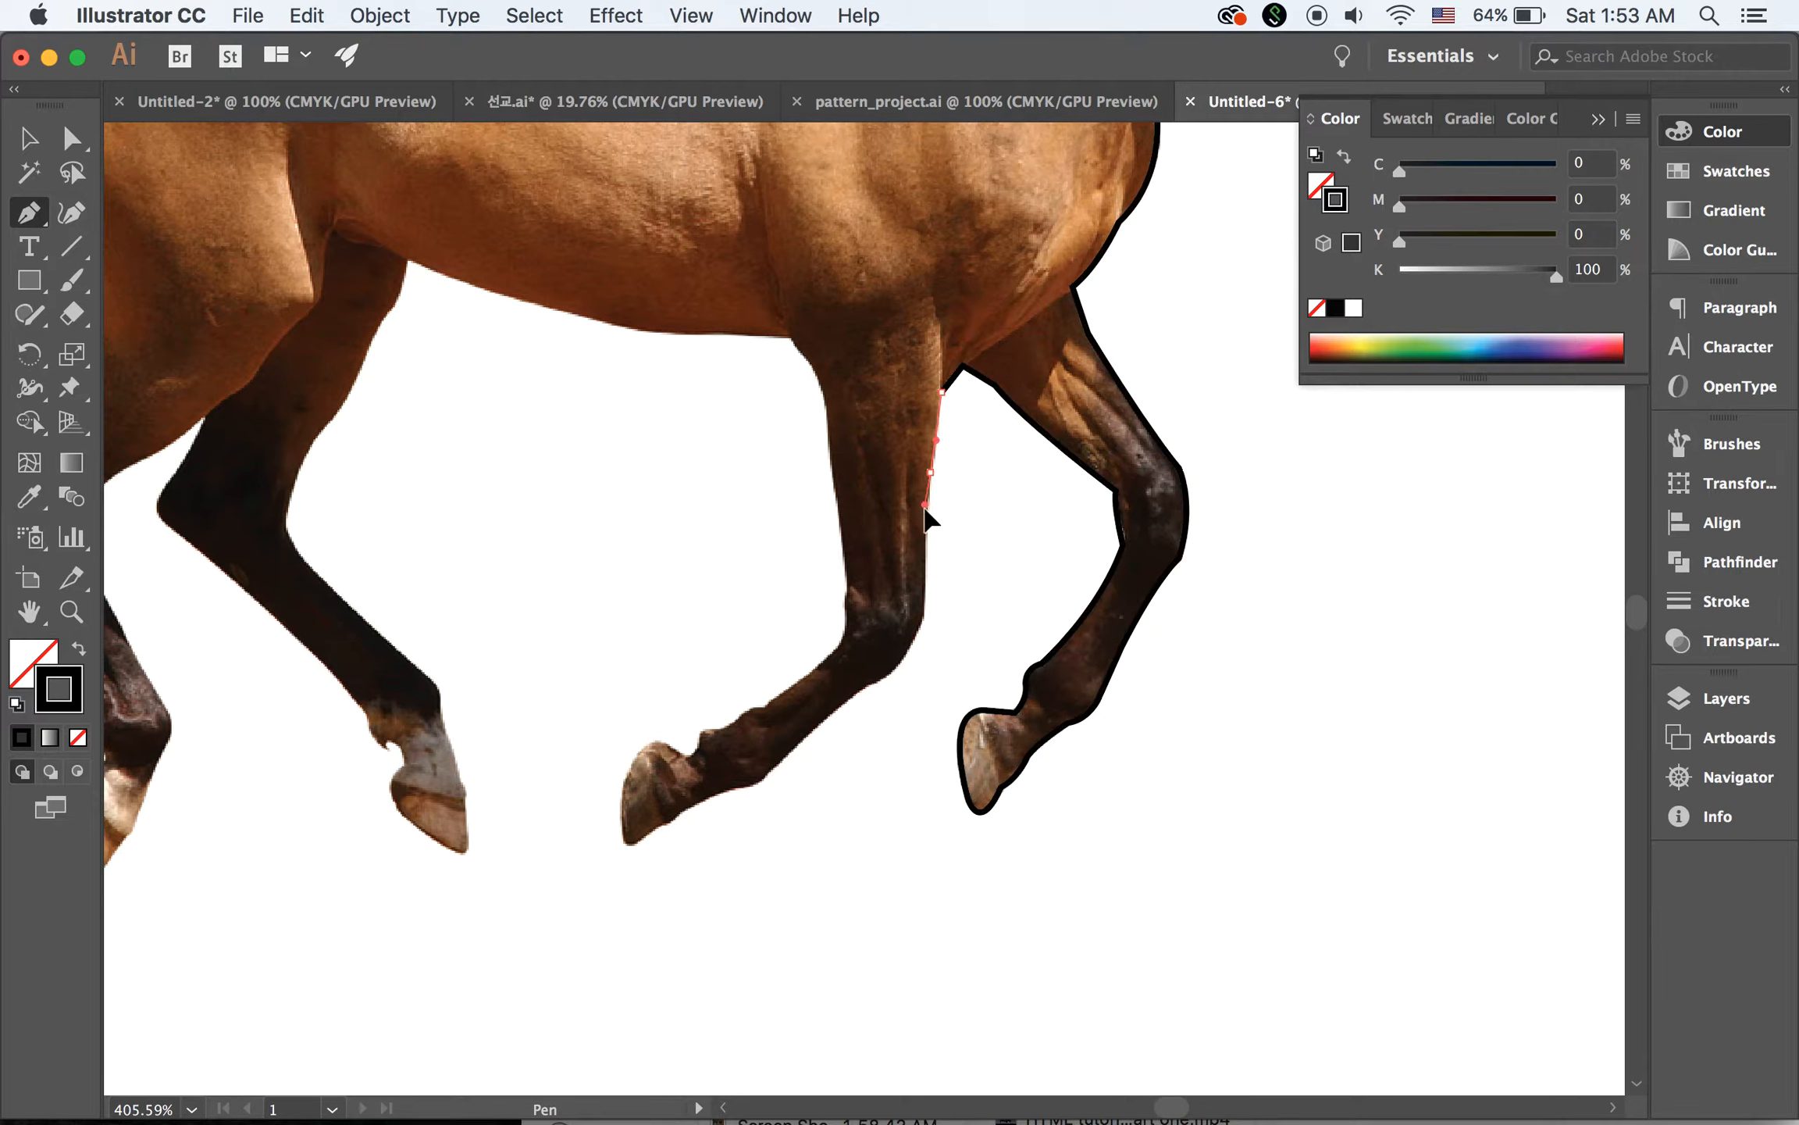
{"action": "left_click", "coordinate": [926, 520], "text": "super"}
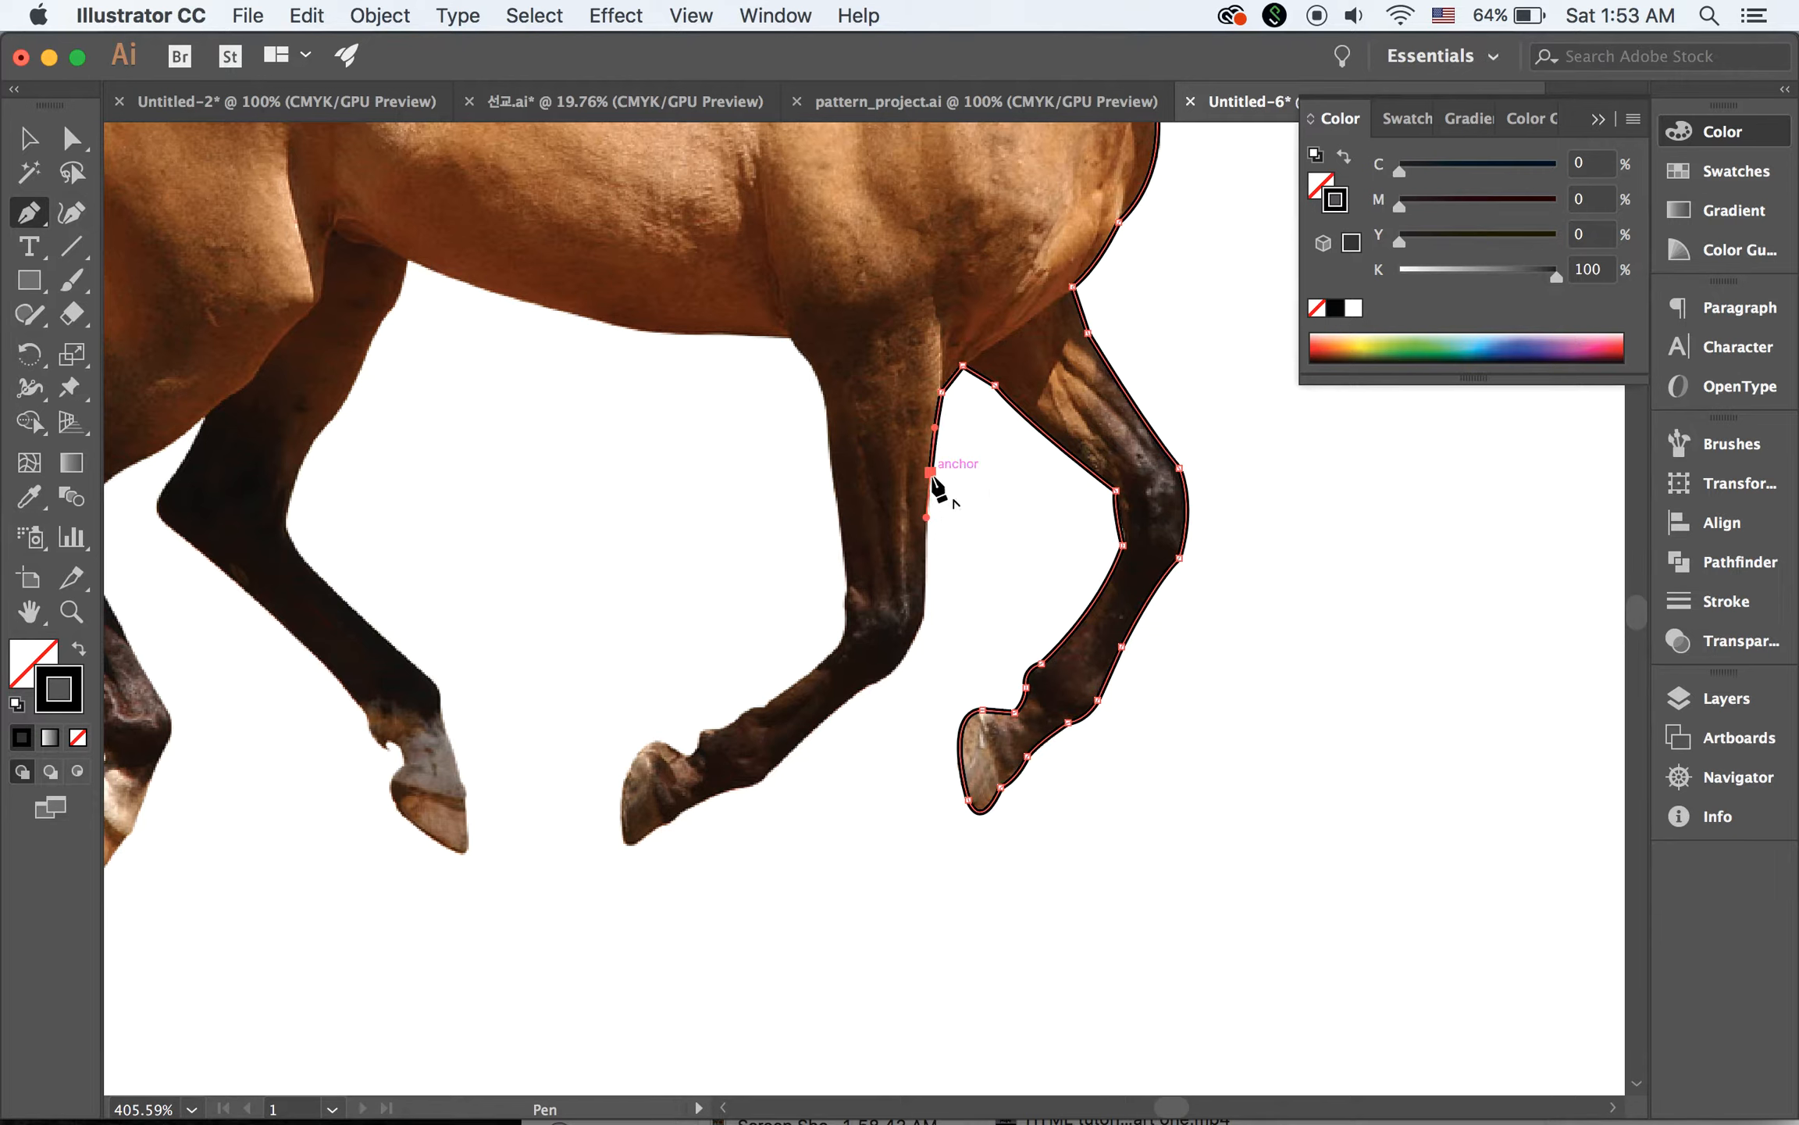
{"action": "left_click", "coordinate": [930, 472]}
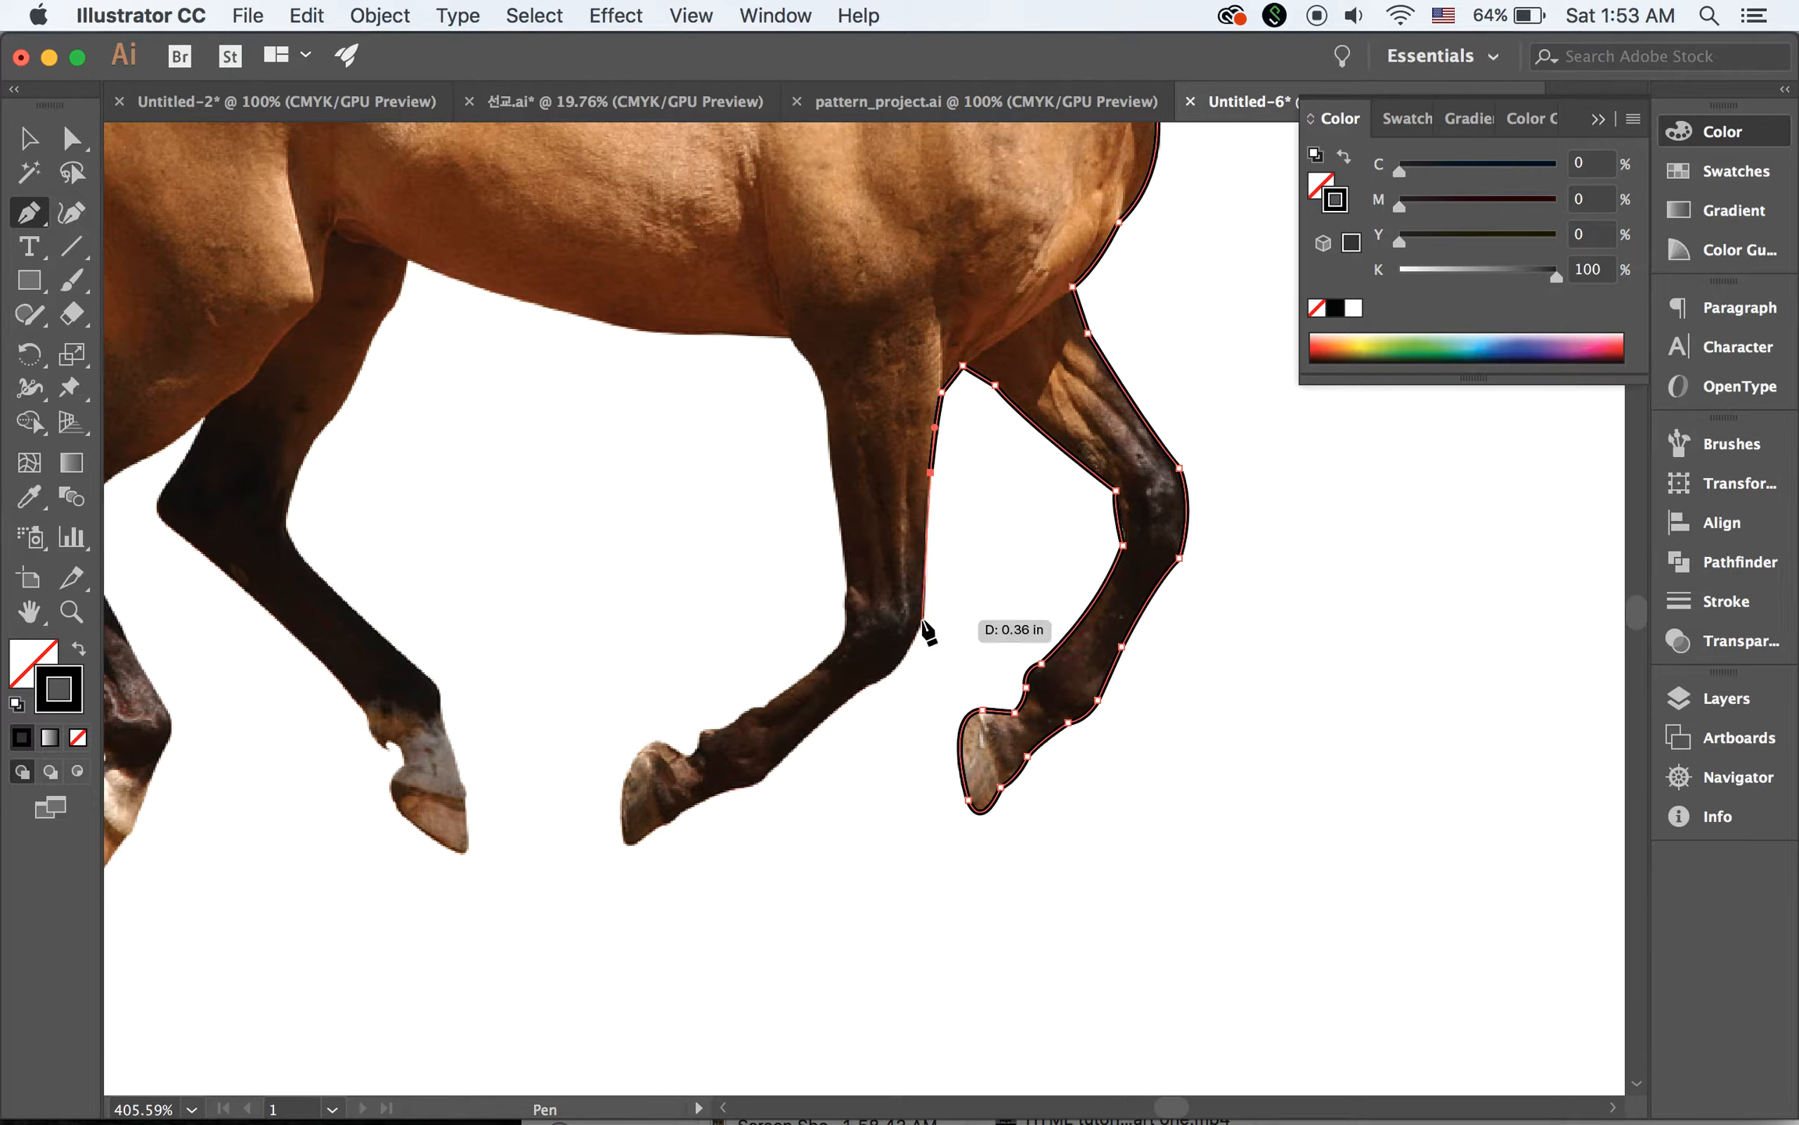
{"action": "left_click", "coordinate": [923, 619]}
{"action": "left_click_drag", "start_coordinate": [920, 638], "coordinate": [921, 639]}
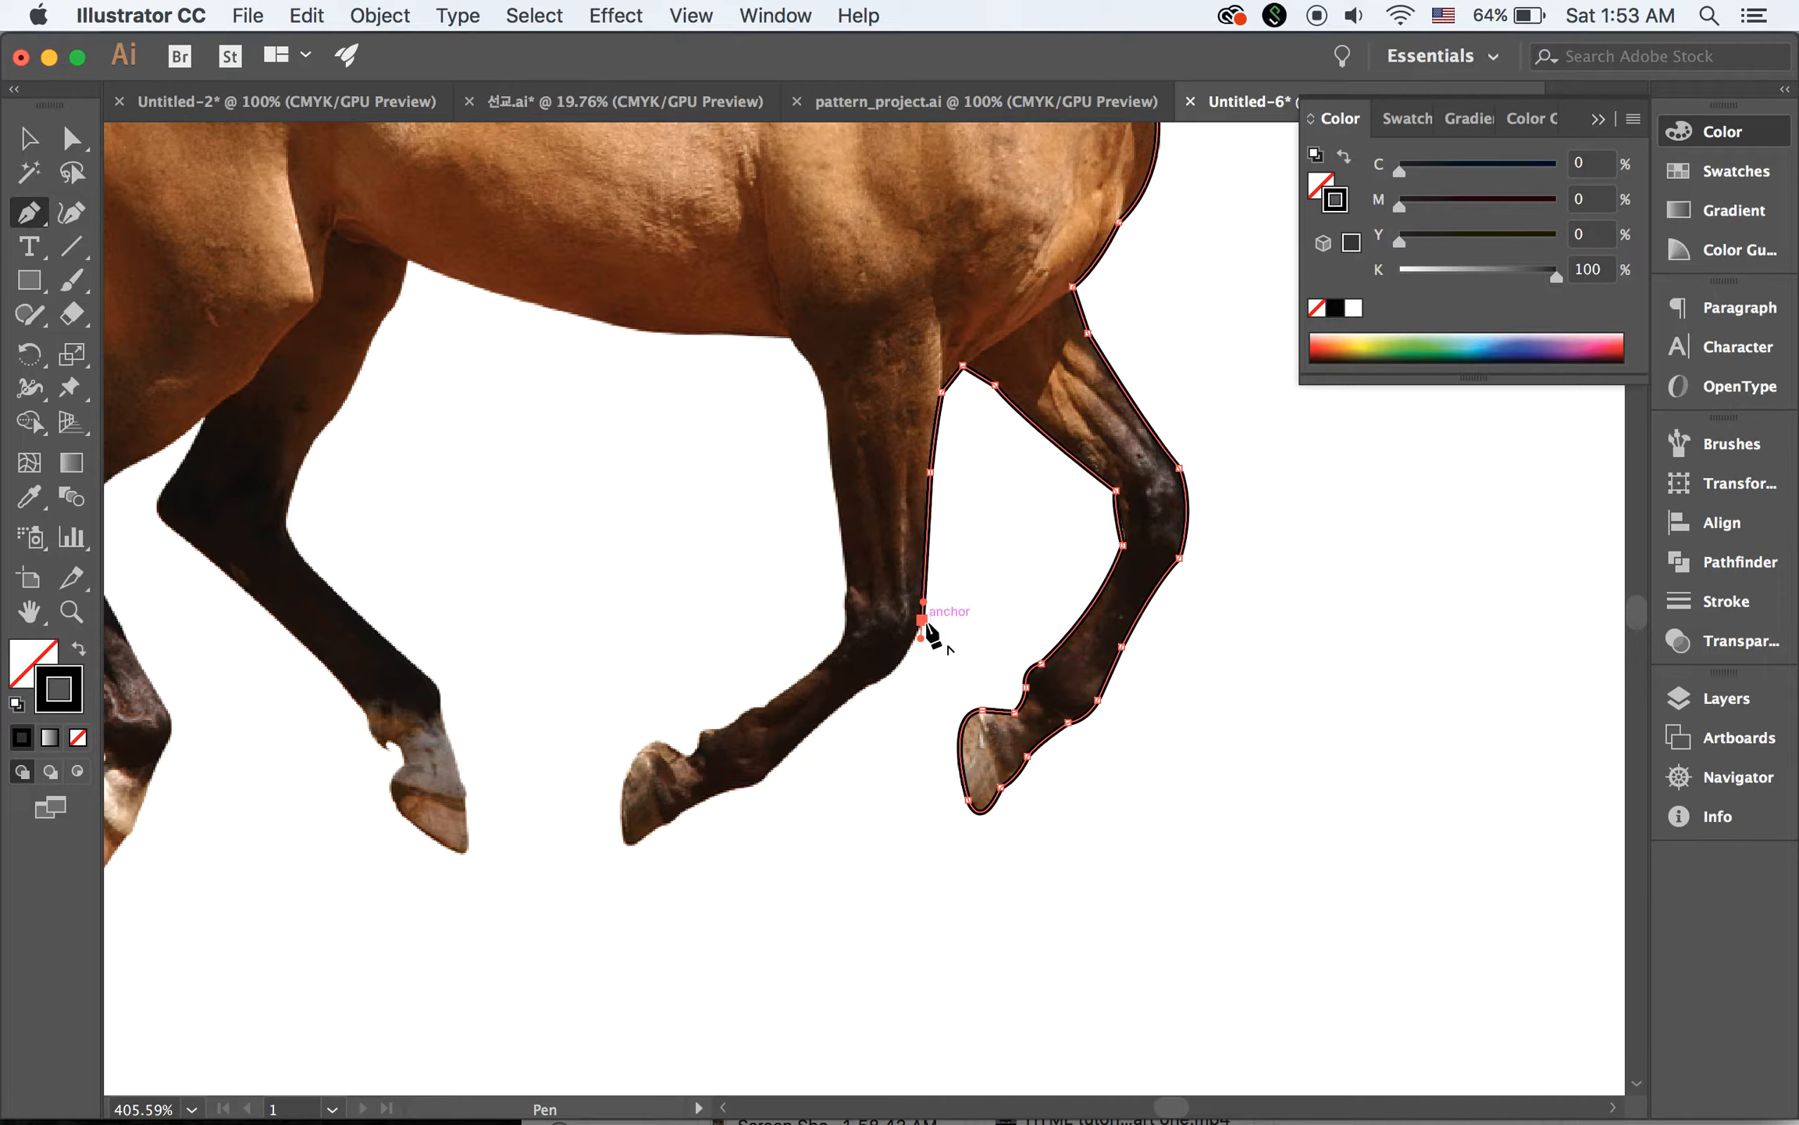
{"action": "left_click", "coordinate": [922, 619]}
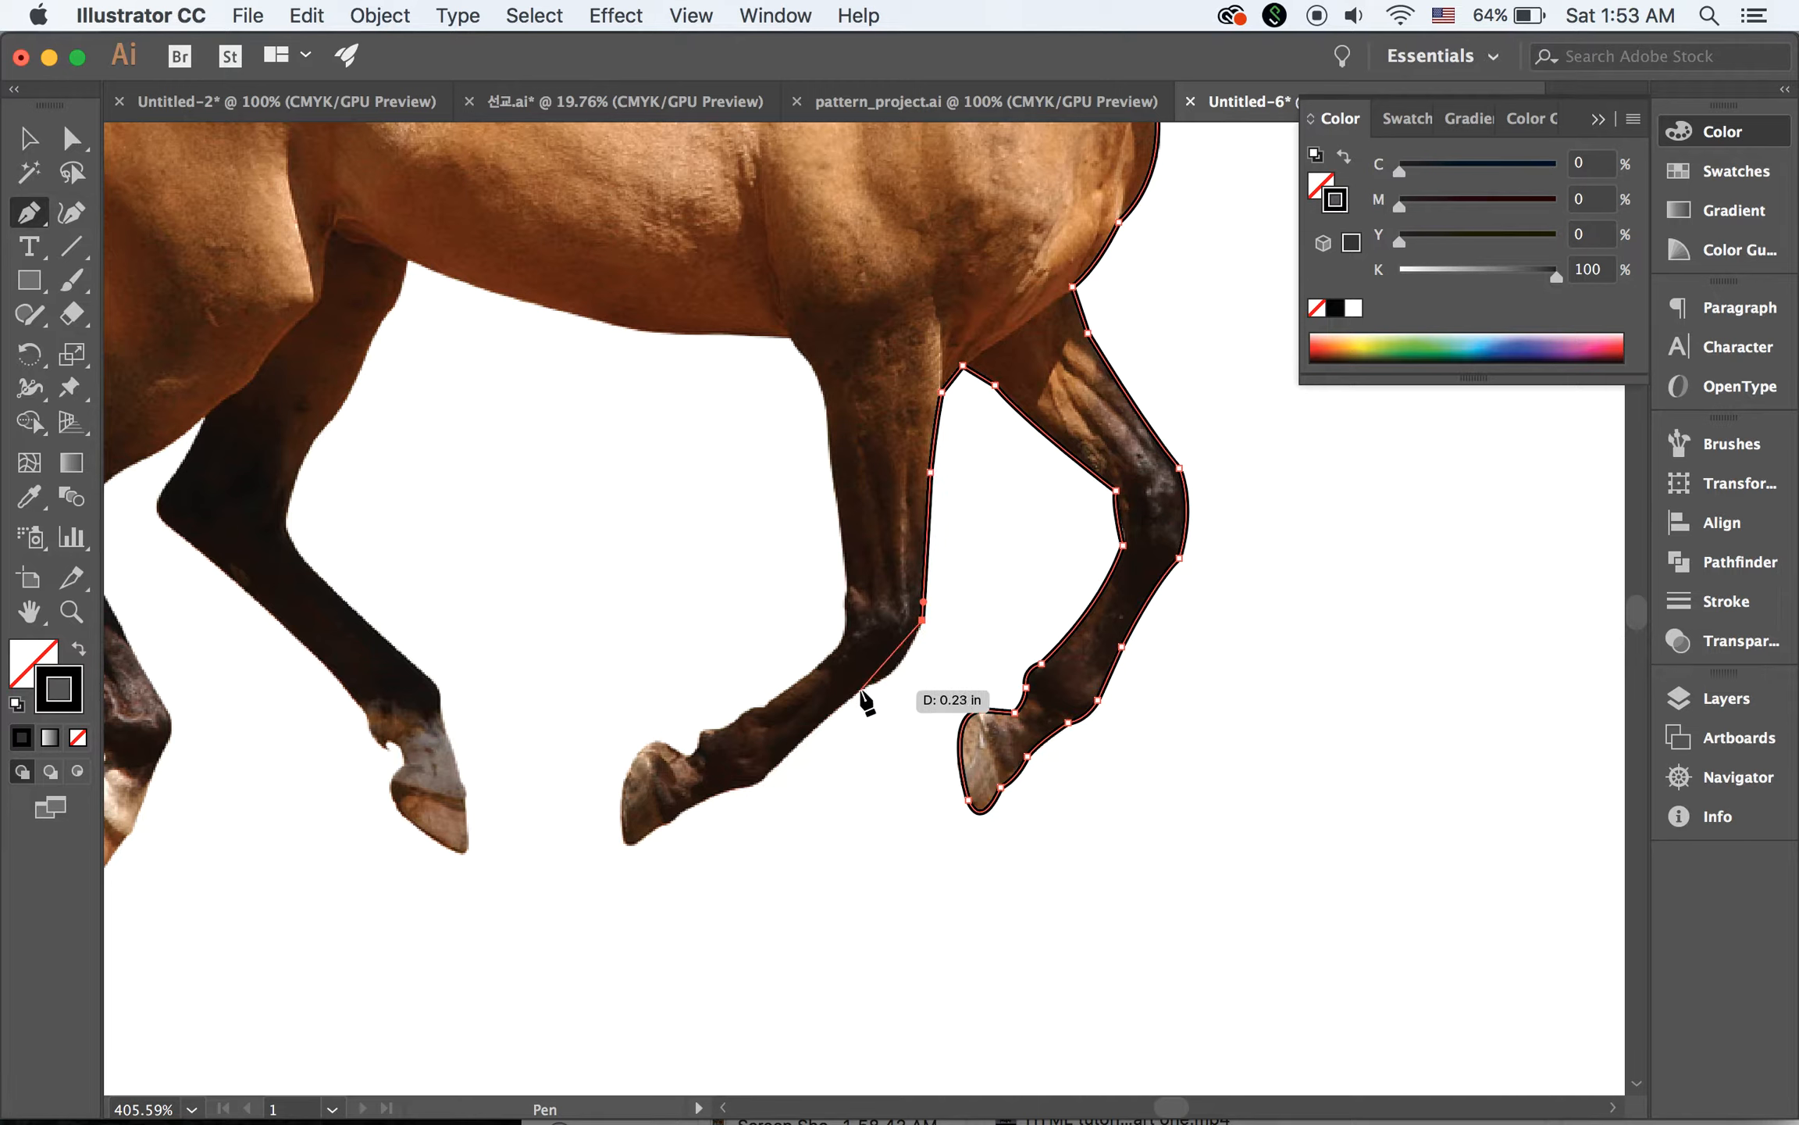
Trace around the near foreleg's knee and along the underside of the lower leg to the start of the hoof
{"action": "left_click_drag", "start_coordinate": [862, 690], "coordinate": [813, 712]}
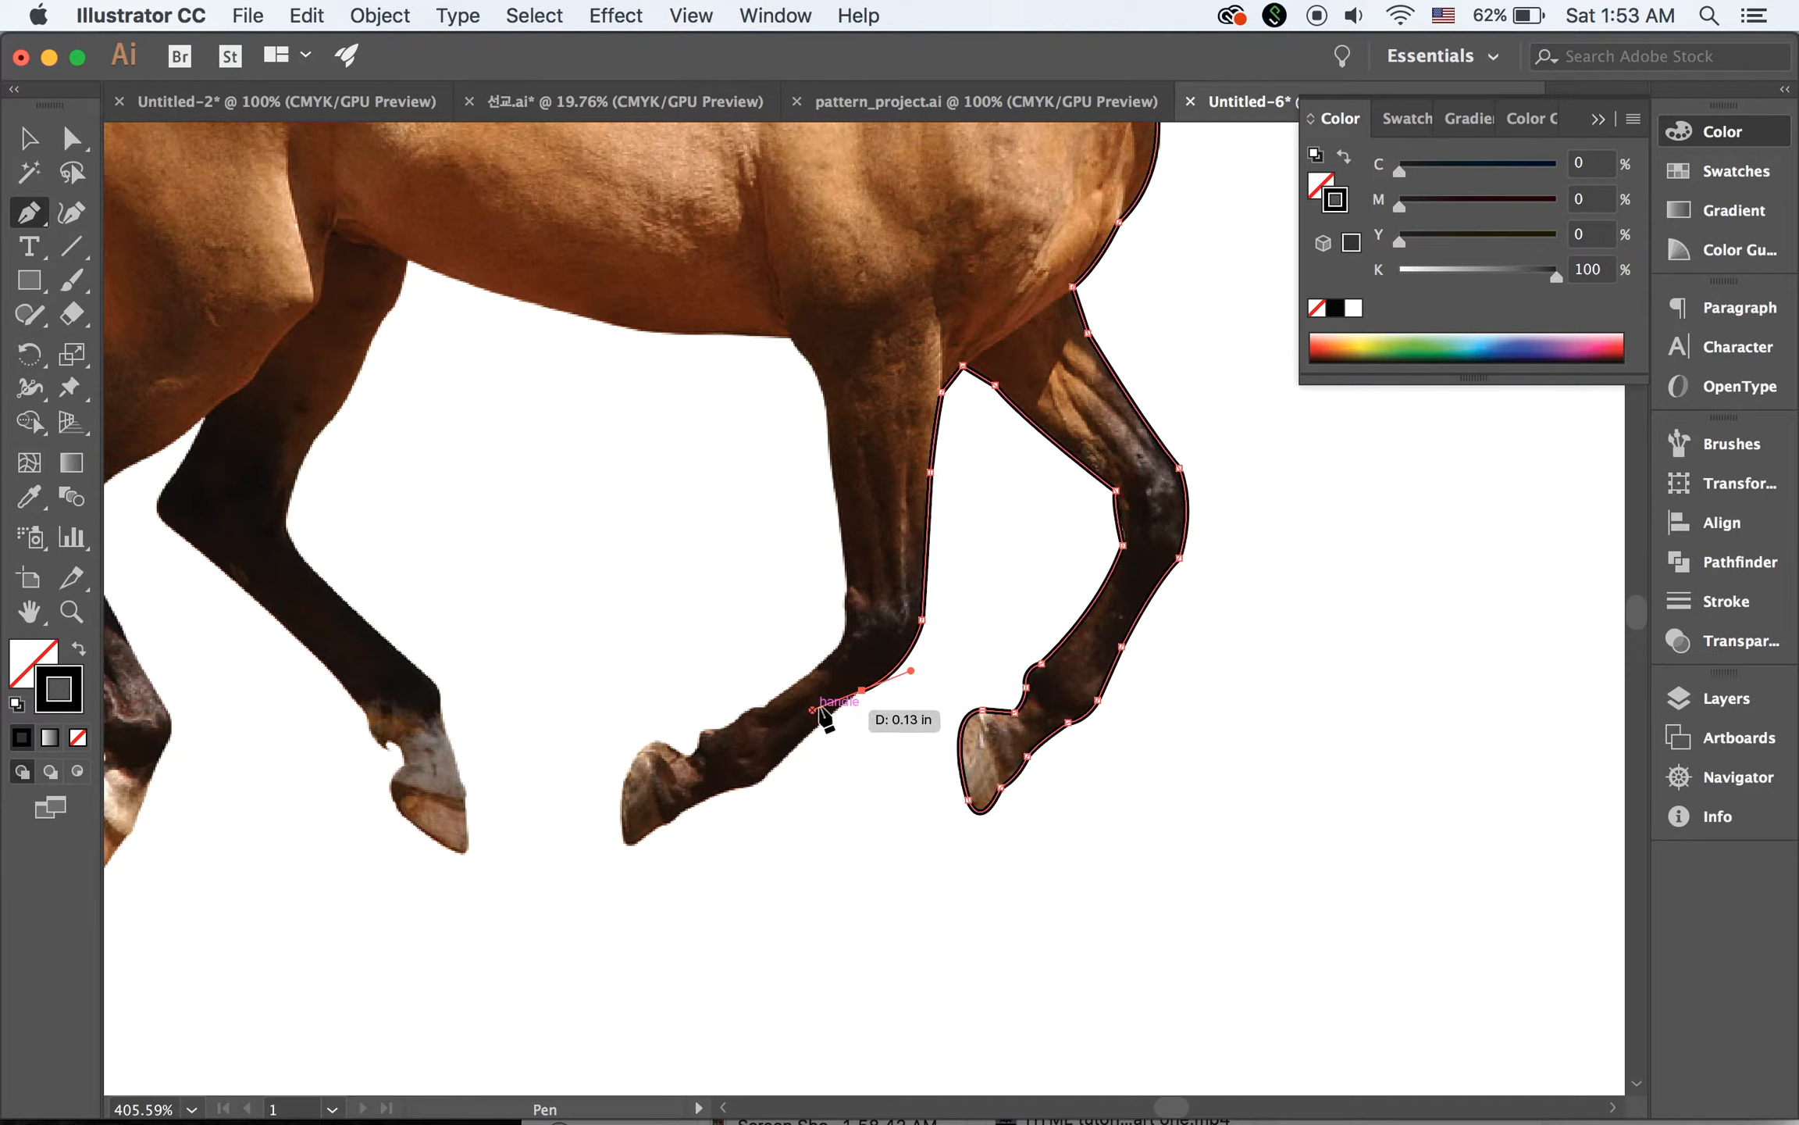
{"action": "left_click", "coordinate": [861, 690]}
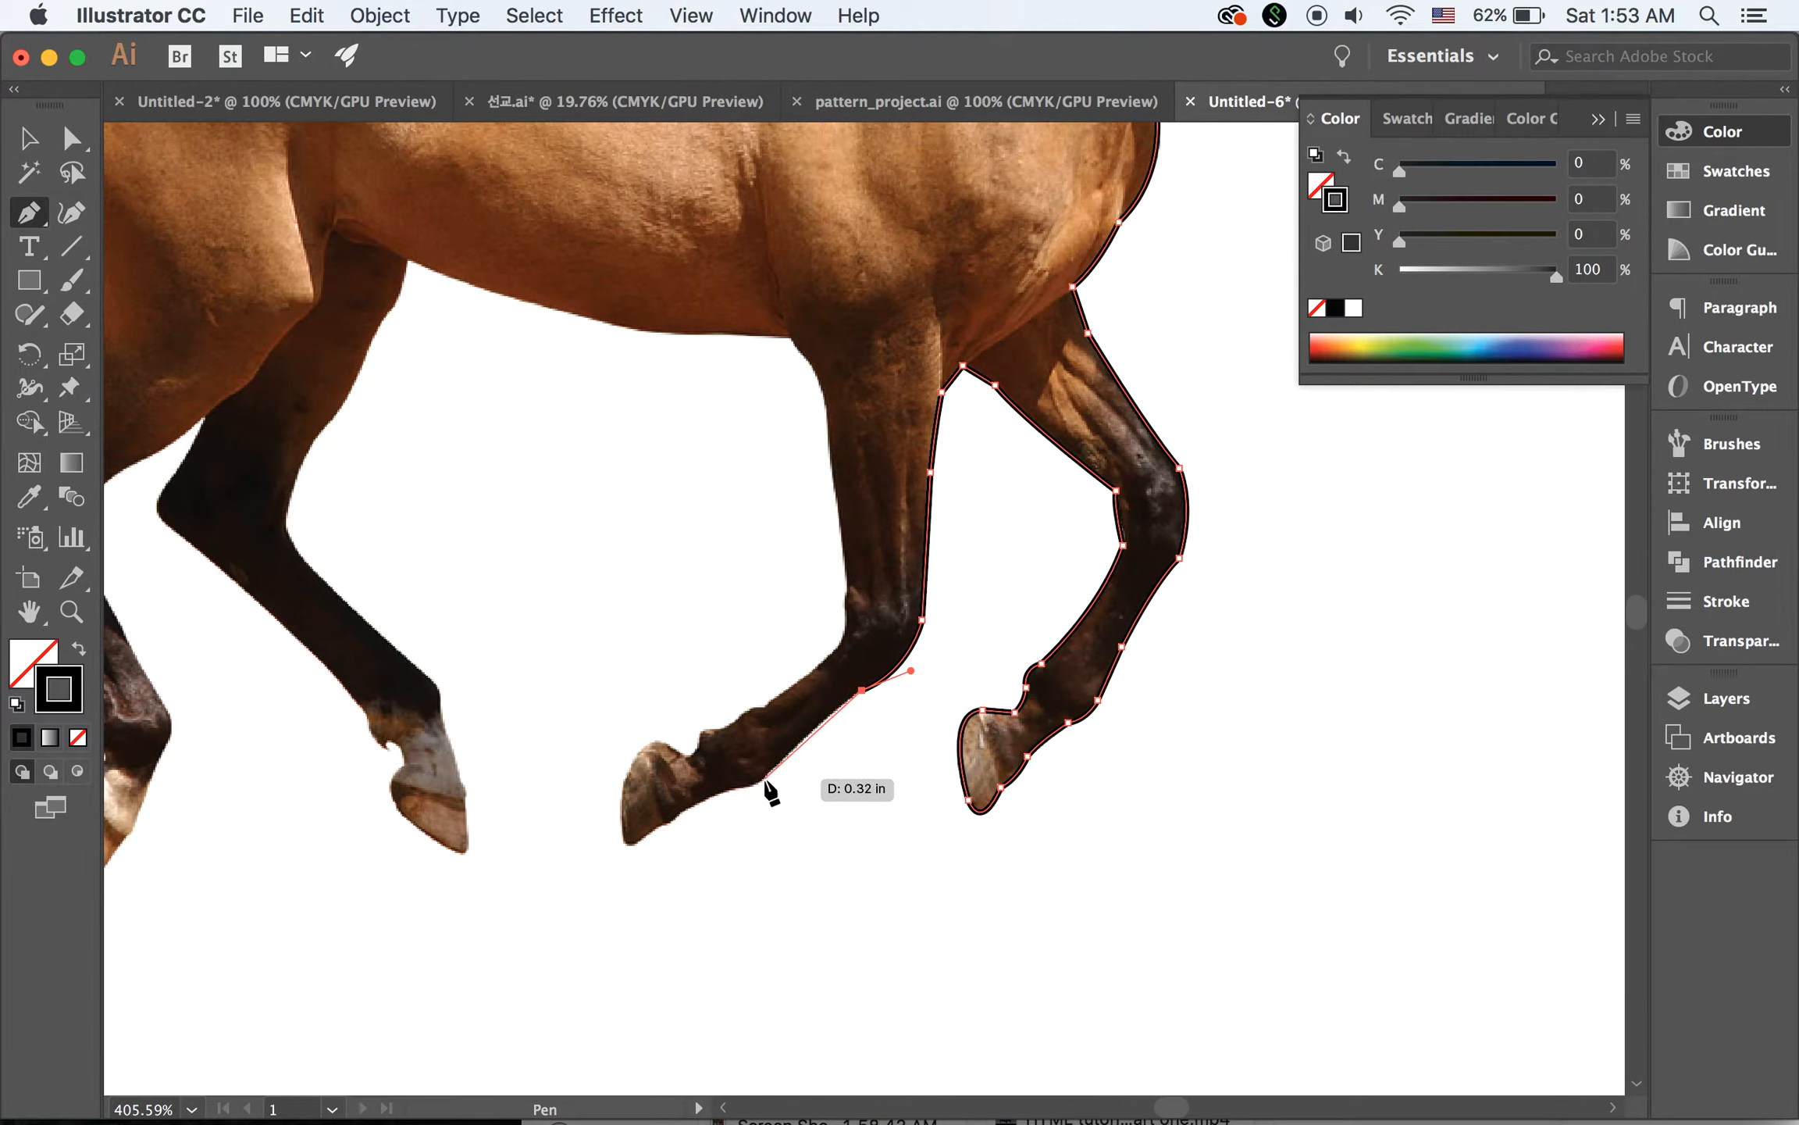
{"action": "left_click_drag", "start_coordinate": [765, 778], "coordinate": [730, 820]}
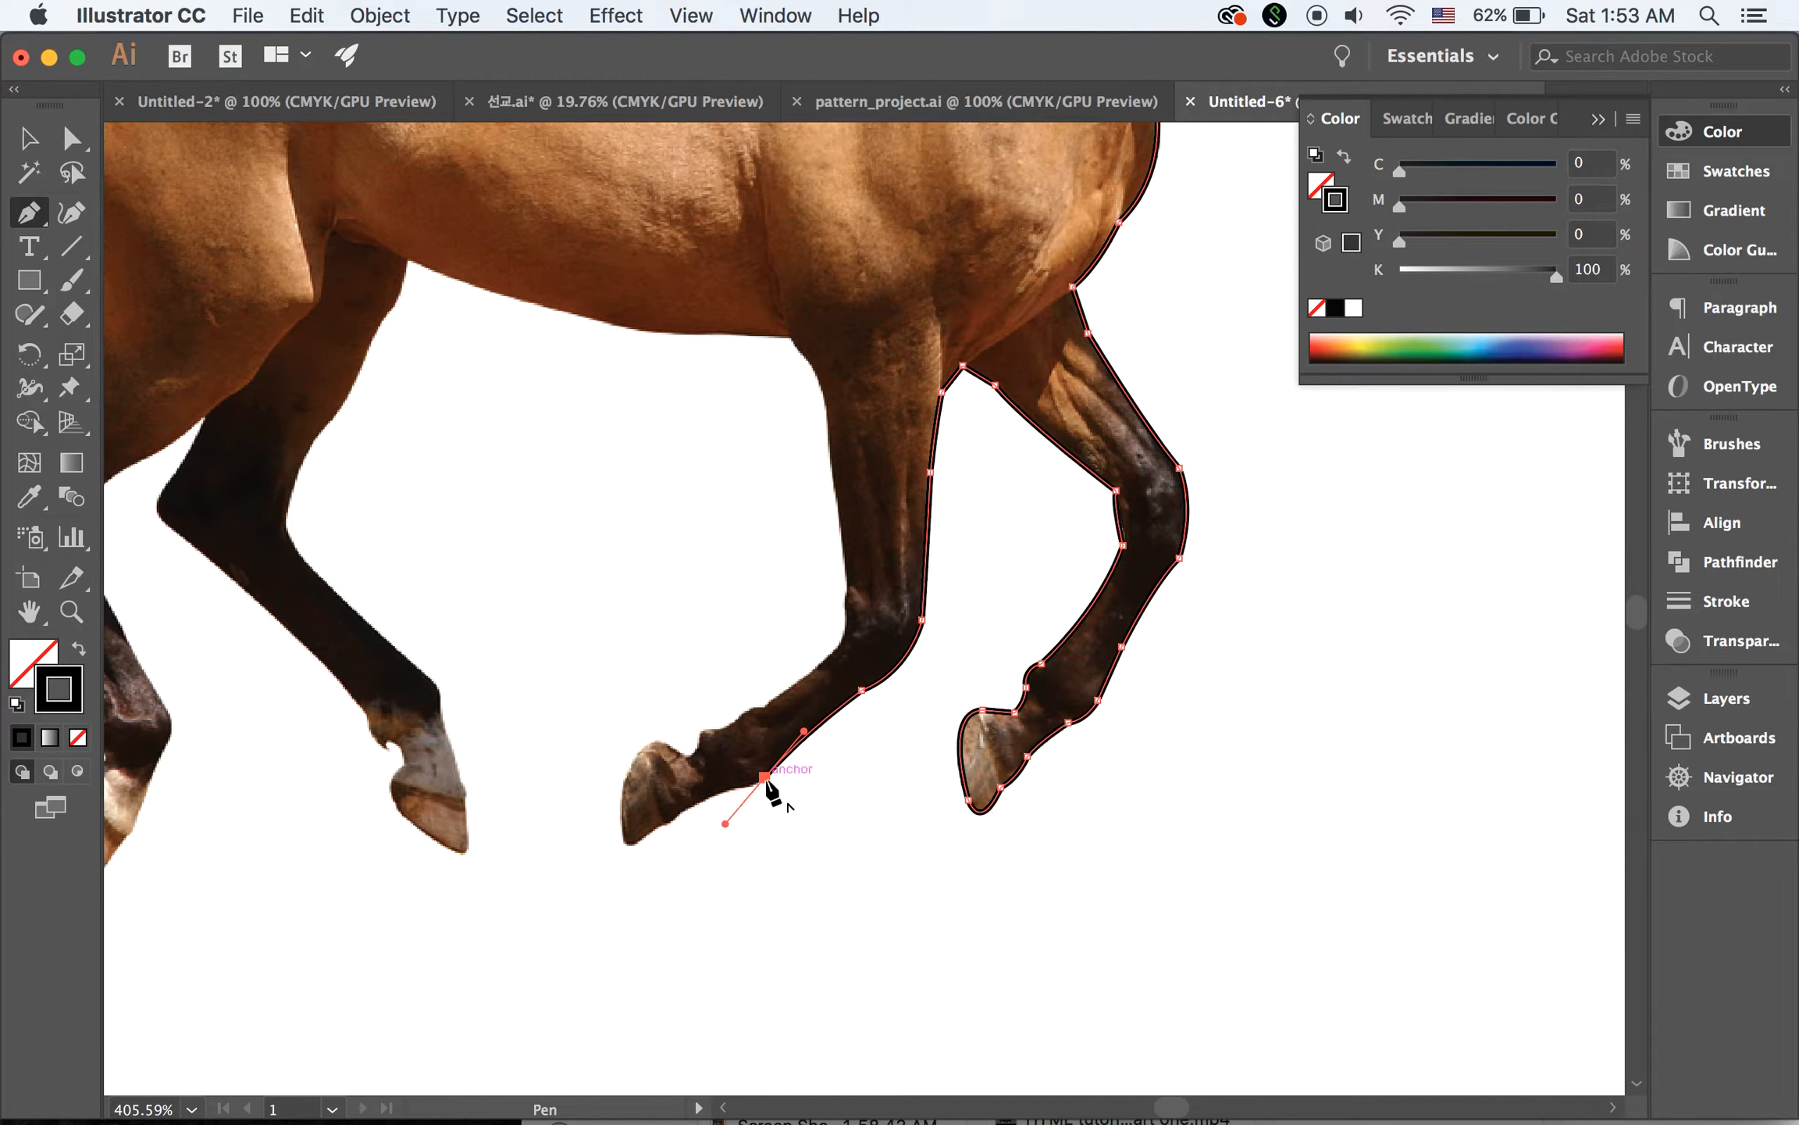
{"action": "left_click", "coordinate": [765, 778]}
{"action": "left_click", "coordinate": [703, 800]}
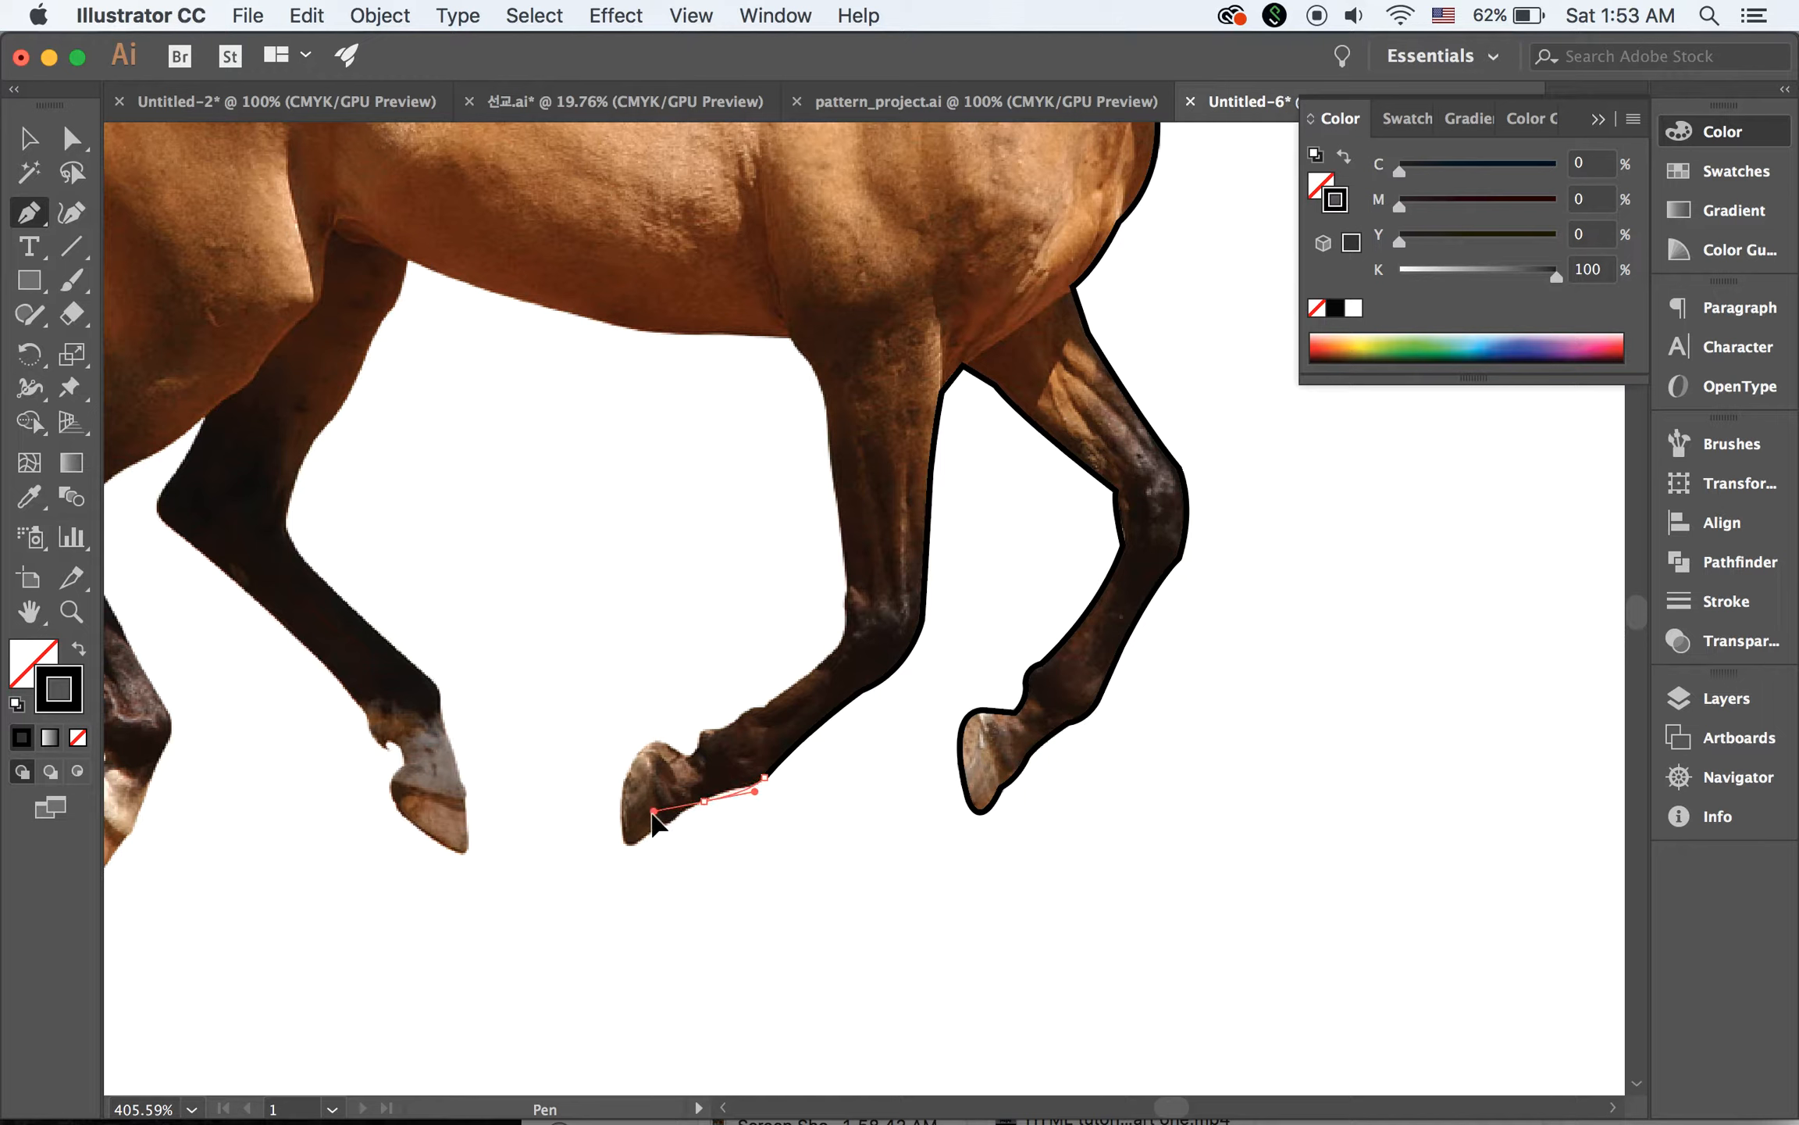
{"action": "left_click_drag", "start_coordinate": [647, 824], "coordinate": [649, 823]}
{"action": "left_click", "coordinate": [704, 801]}
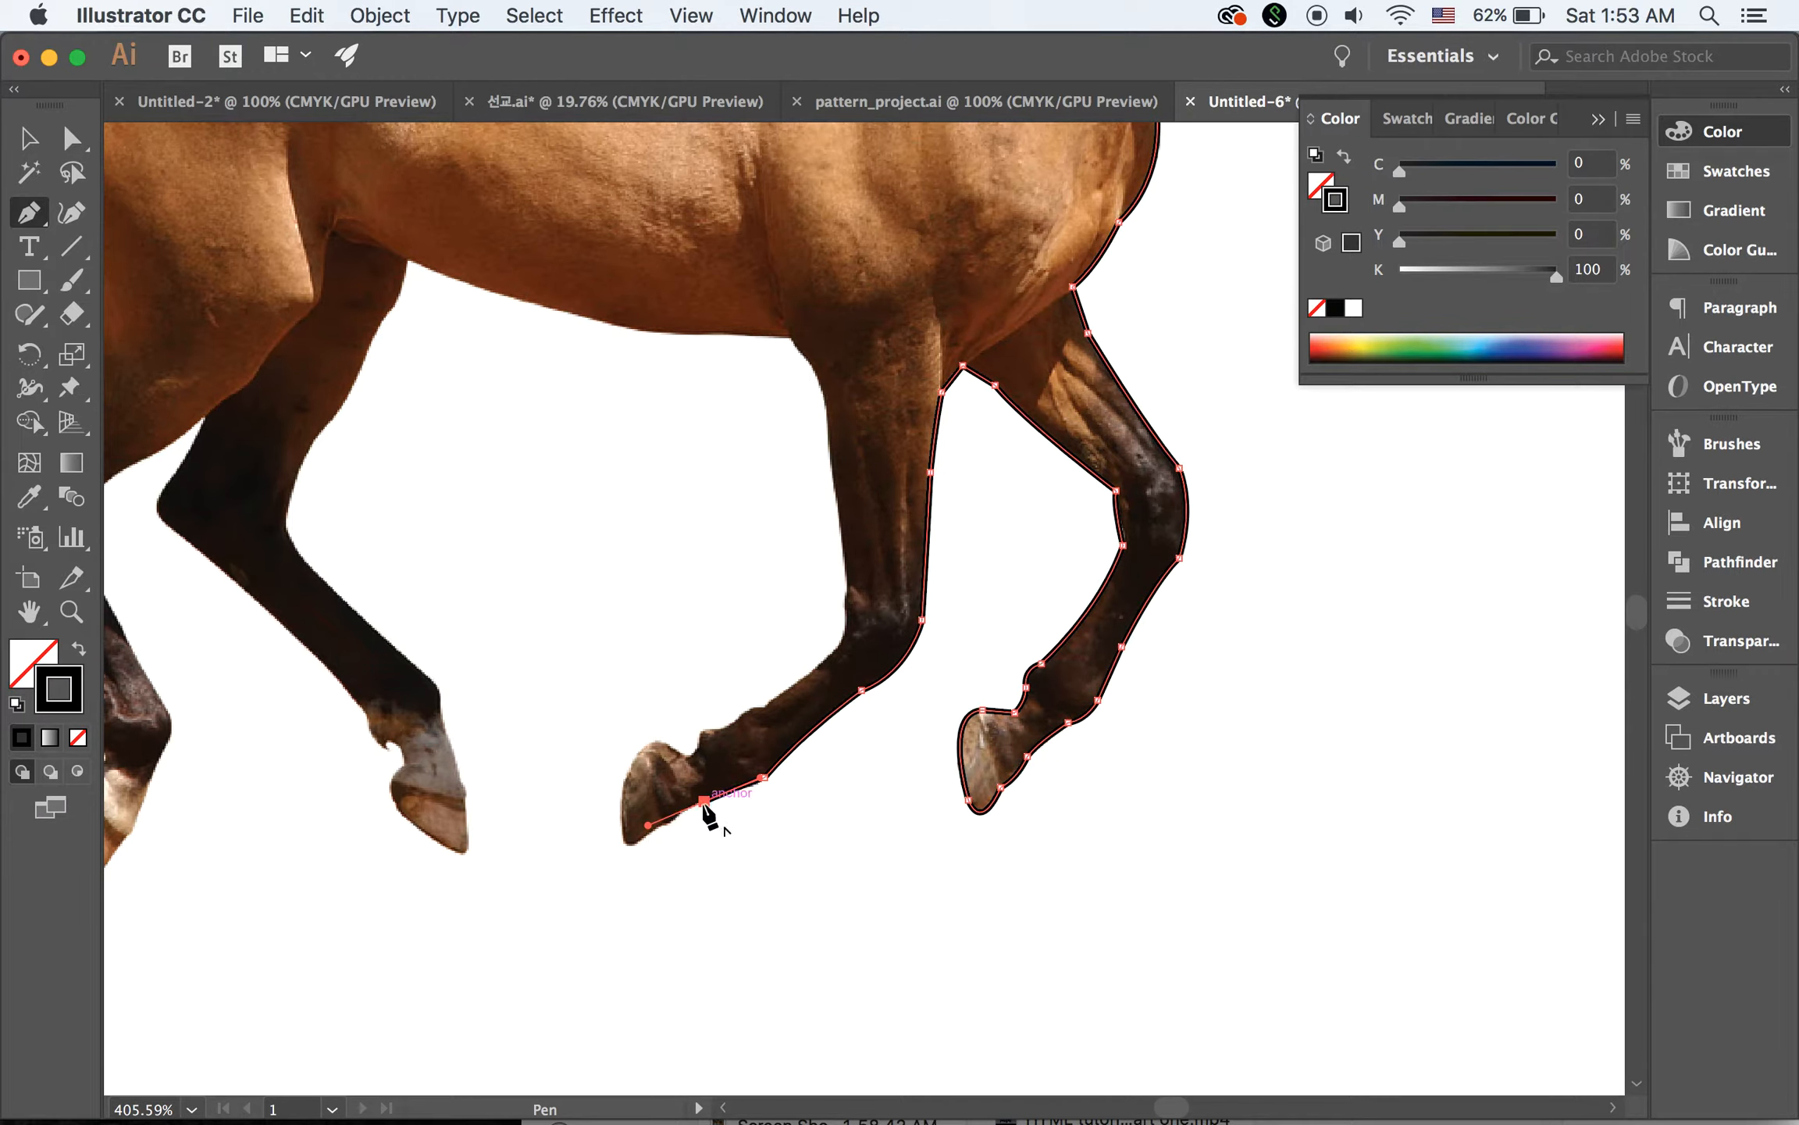
Trace around the near foreleg's hoof to the notch behind the pastern, redoing the misplaced anchor point there
{"action": "left_click", "coordinate": [636, 844]}
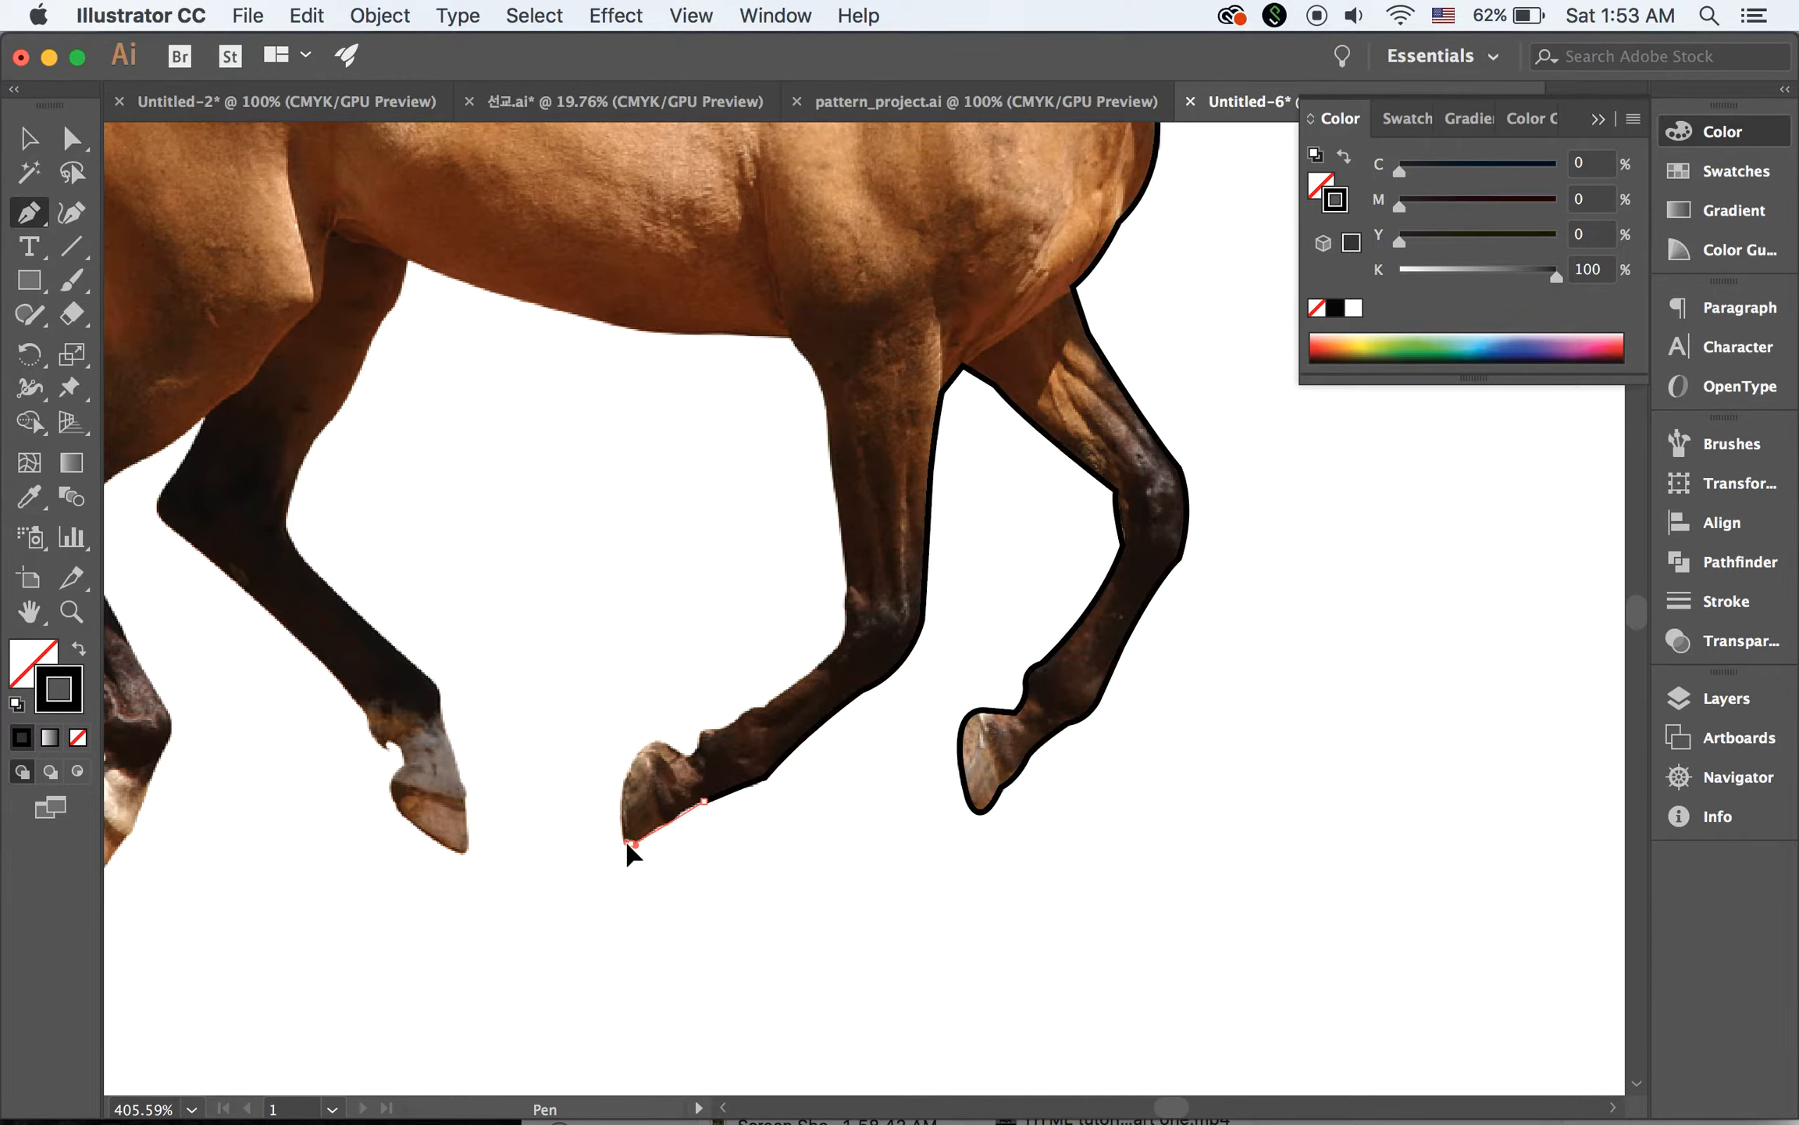
{"action": "left_click", "coordinate": [632, 844]}
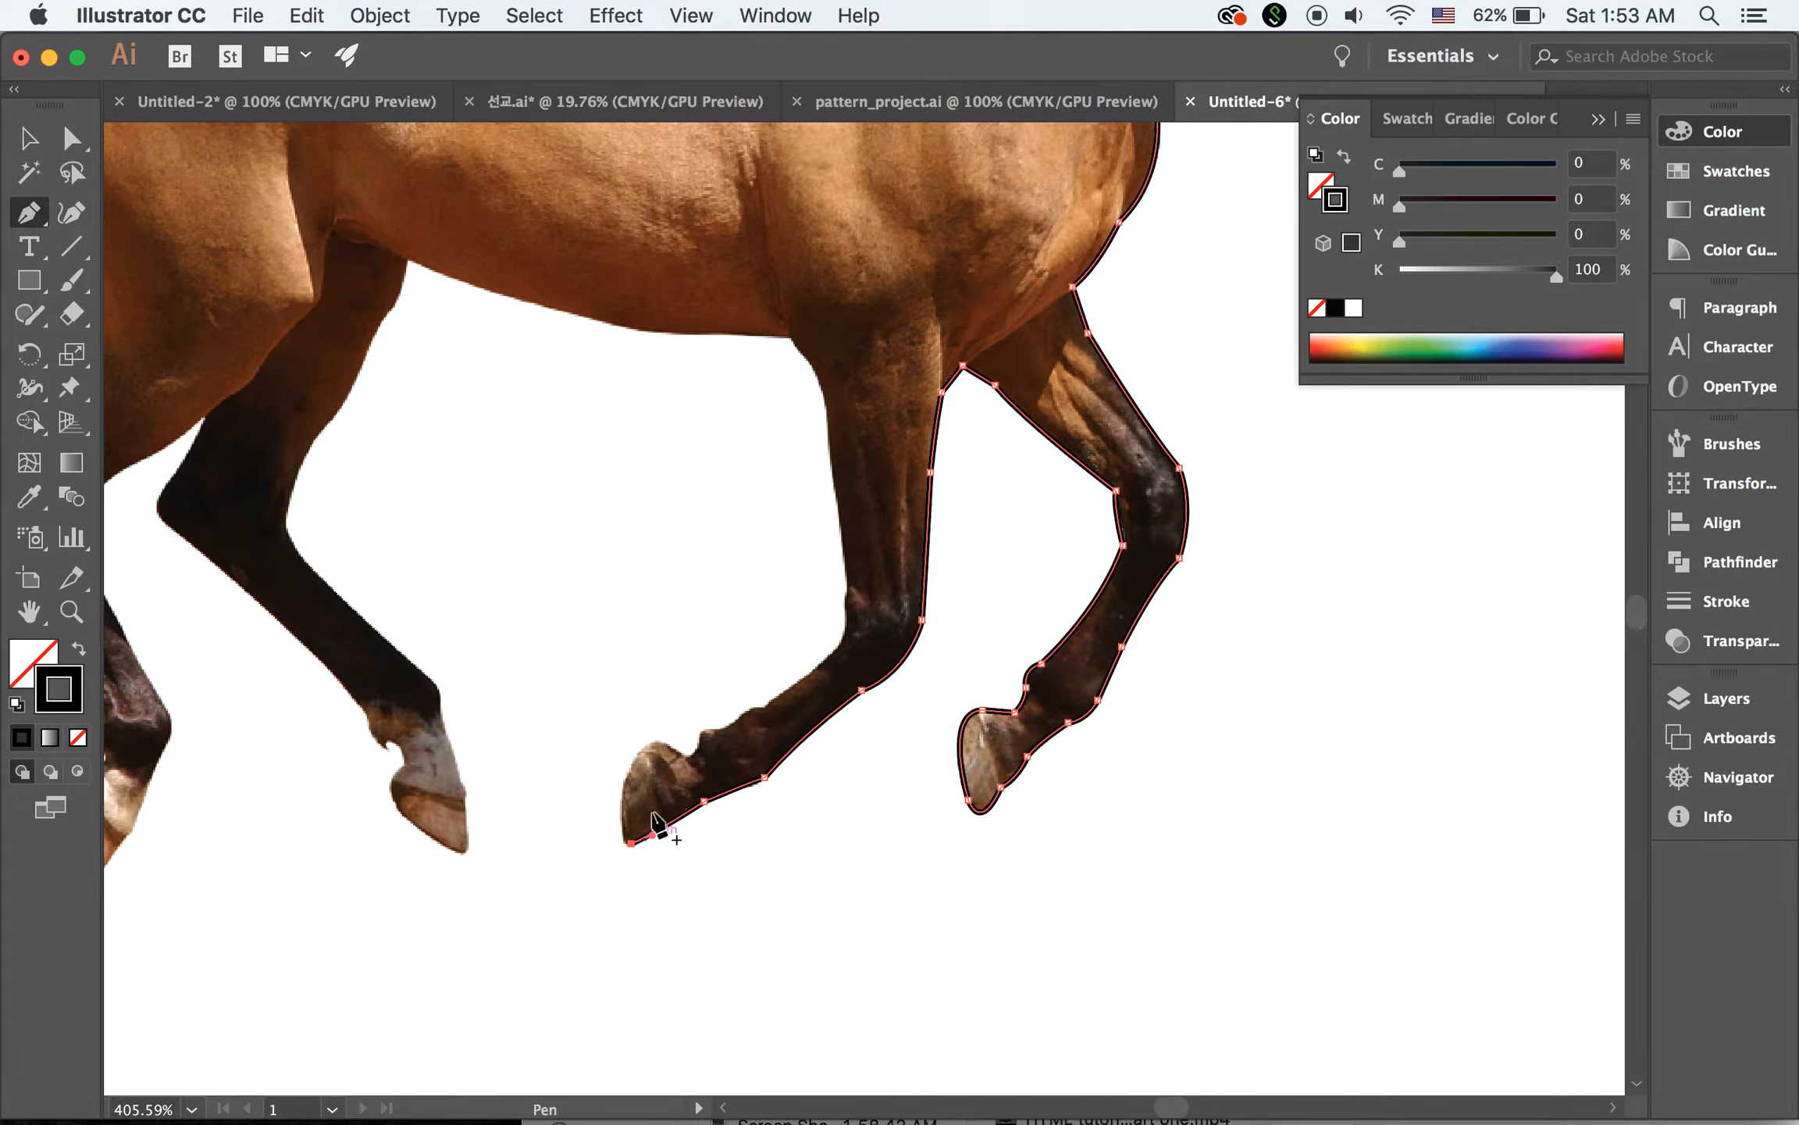
{"action": "left_click_drag", "start_coordinate": [655, 739], "coordinate": [719, 682]}
{"action": "left_click", "coordinate": [656, 740]}
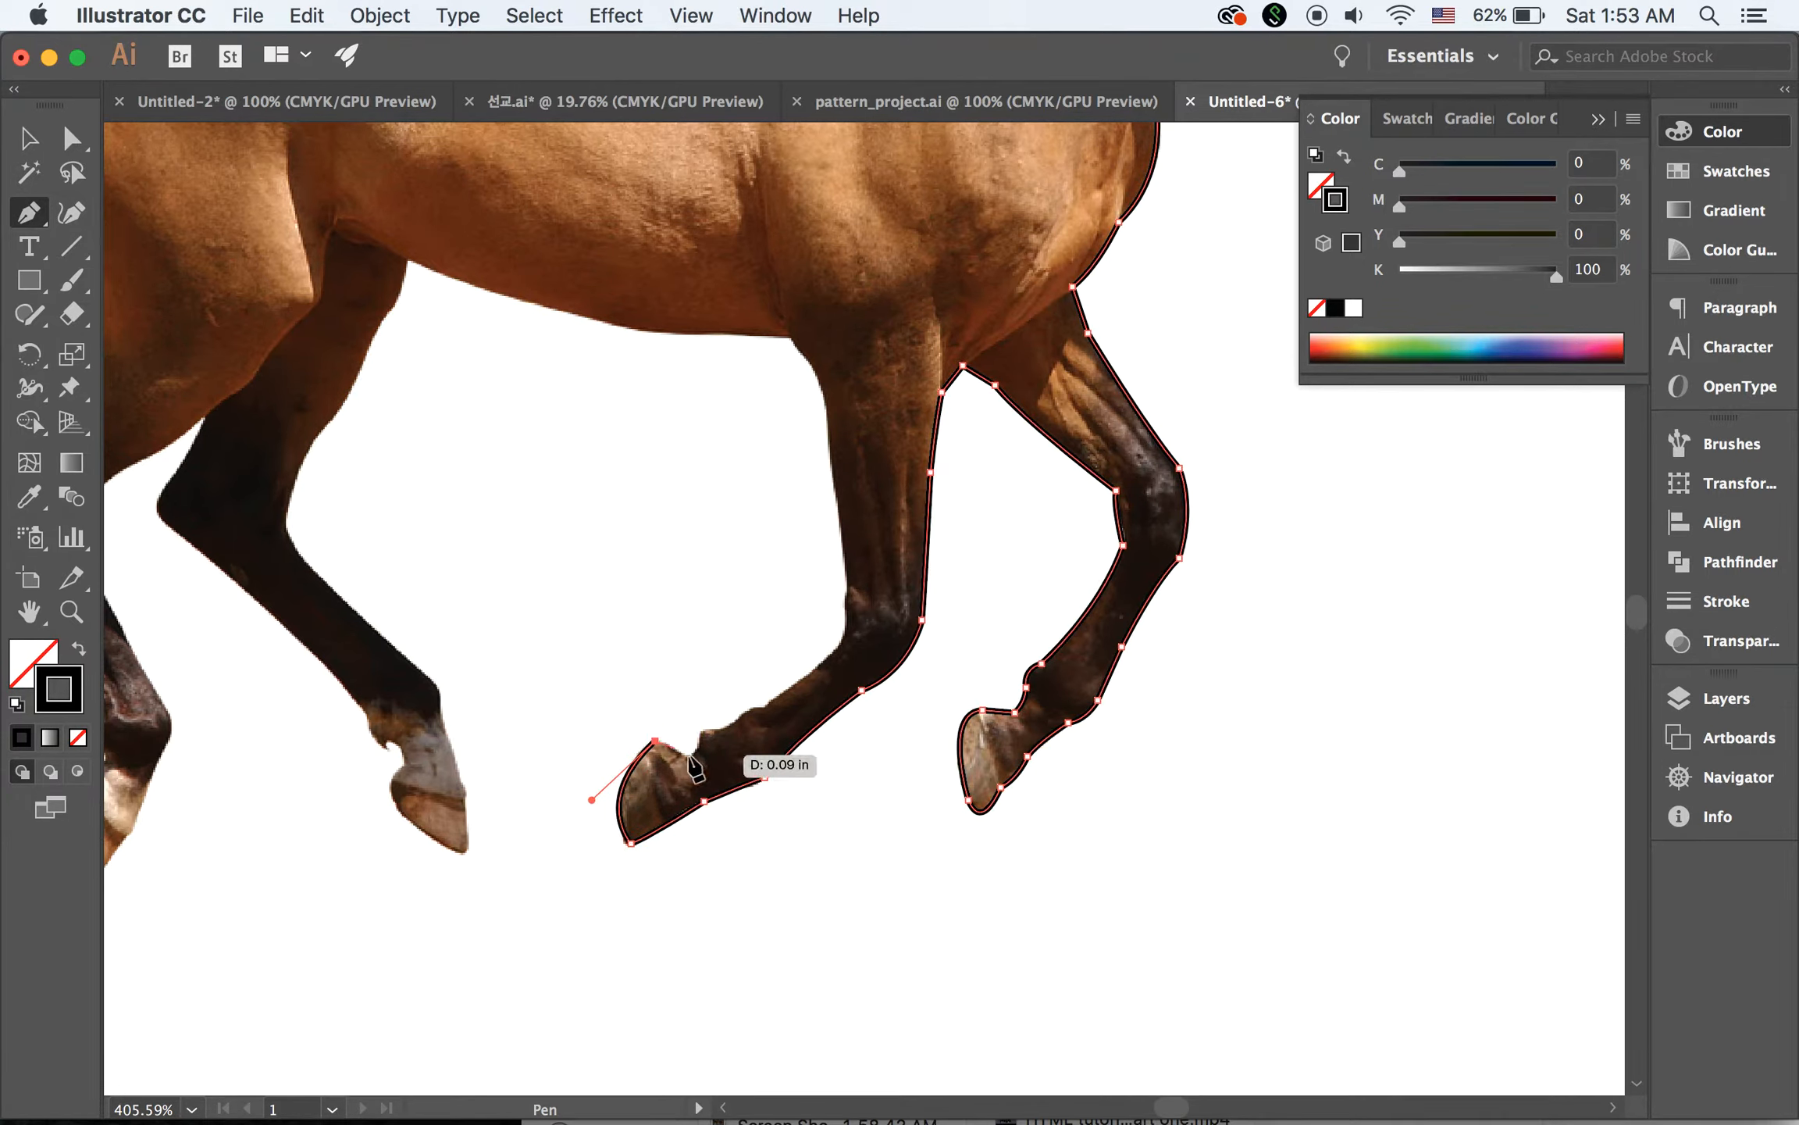
{"action": "left_click_drag", "start_coordinate": [691, 759], "coordinate": [698, 704]}
{"action": "key", "text": "super+z"}
{"action": "left_click", "coordinate": [684, 753]}
Trace the back edge of the near foreleg from the pastern up past the knee to where it meets the belly
{"action": "left_click_drag", "start_coordinate": [695, 773], "coordinate": [781, 714]}
{"action": "left_click", "coordinate": [726, 727]}
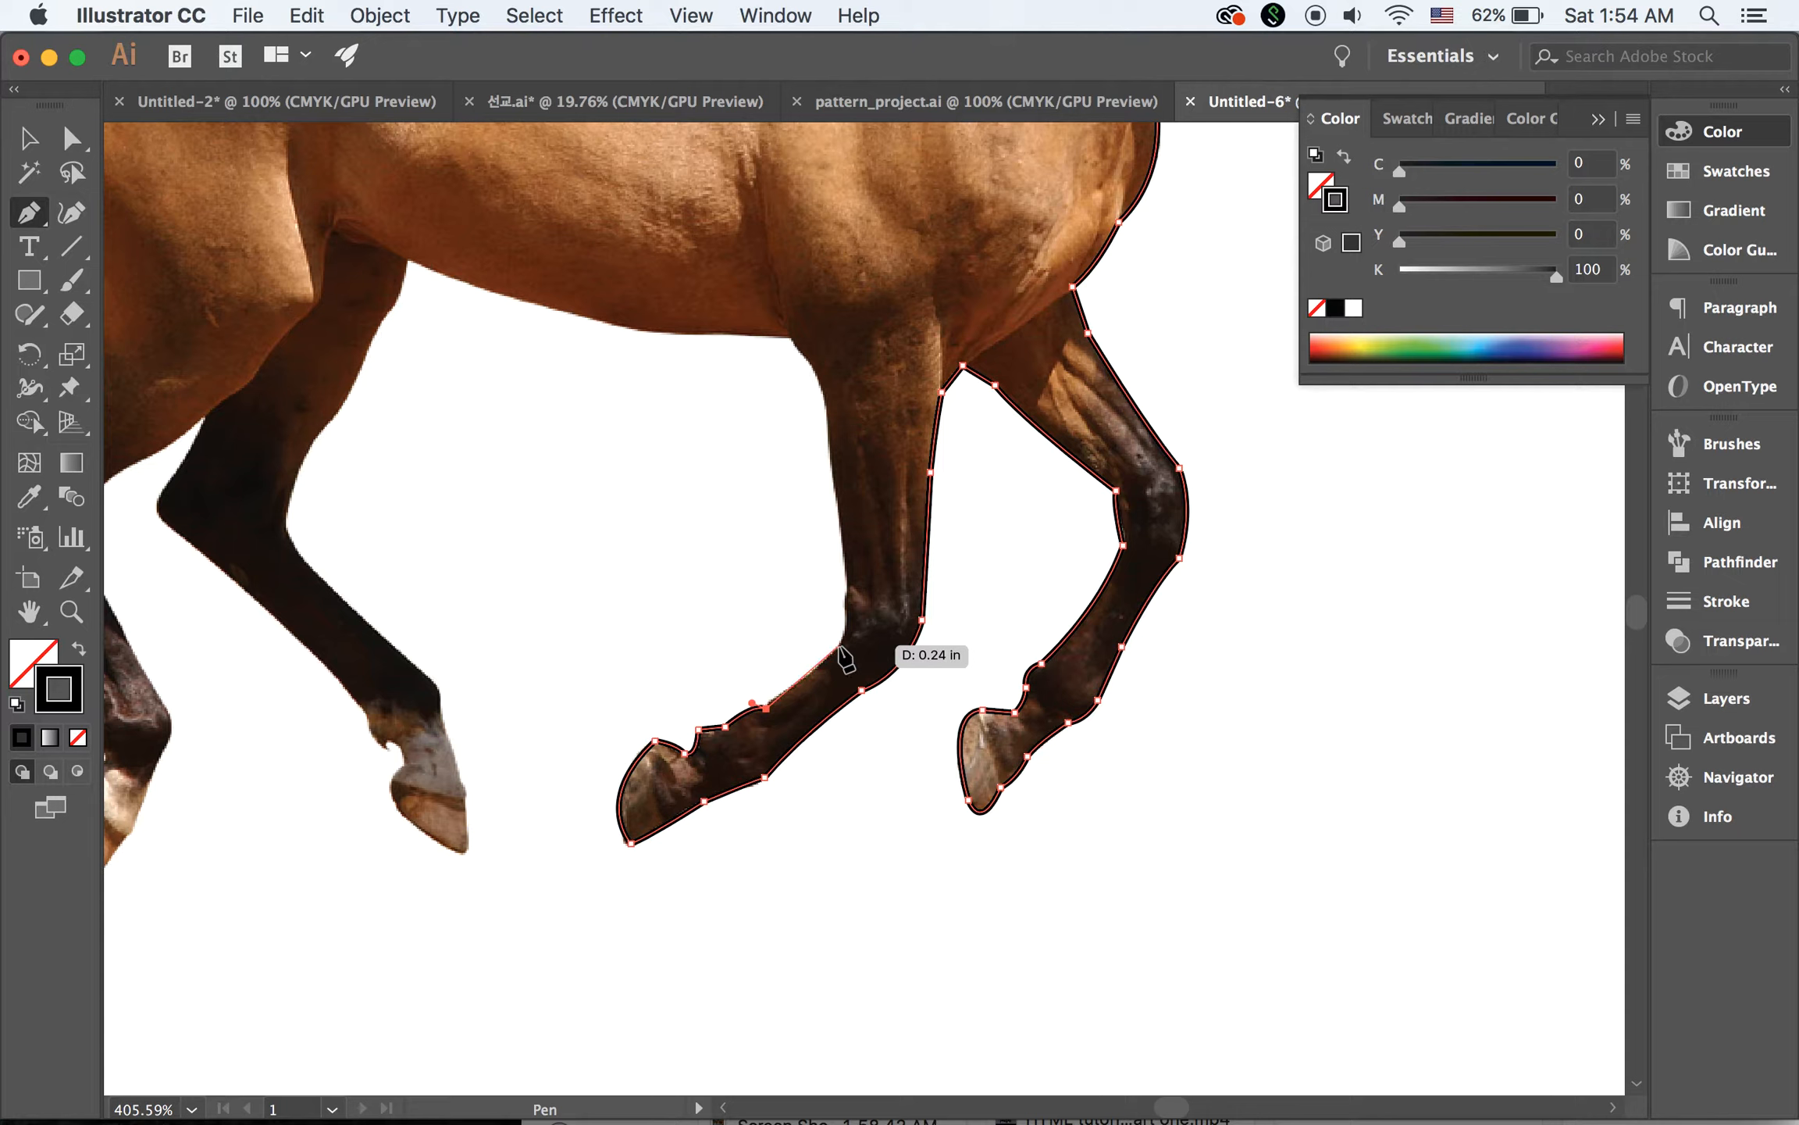
{"action": "left_click", "coordinate": [841, 634]}
{"action": "left_click_drag", "start_coordinate": [844, 628], "coordinate": [845, 628]}
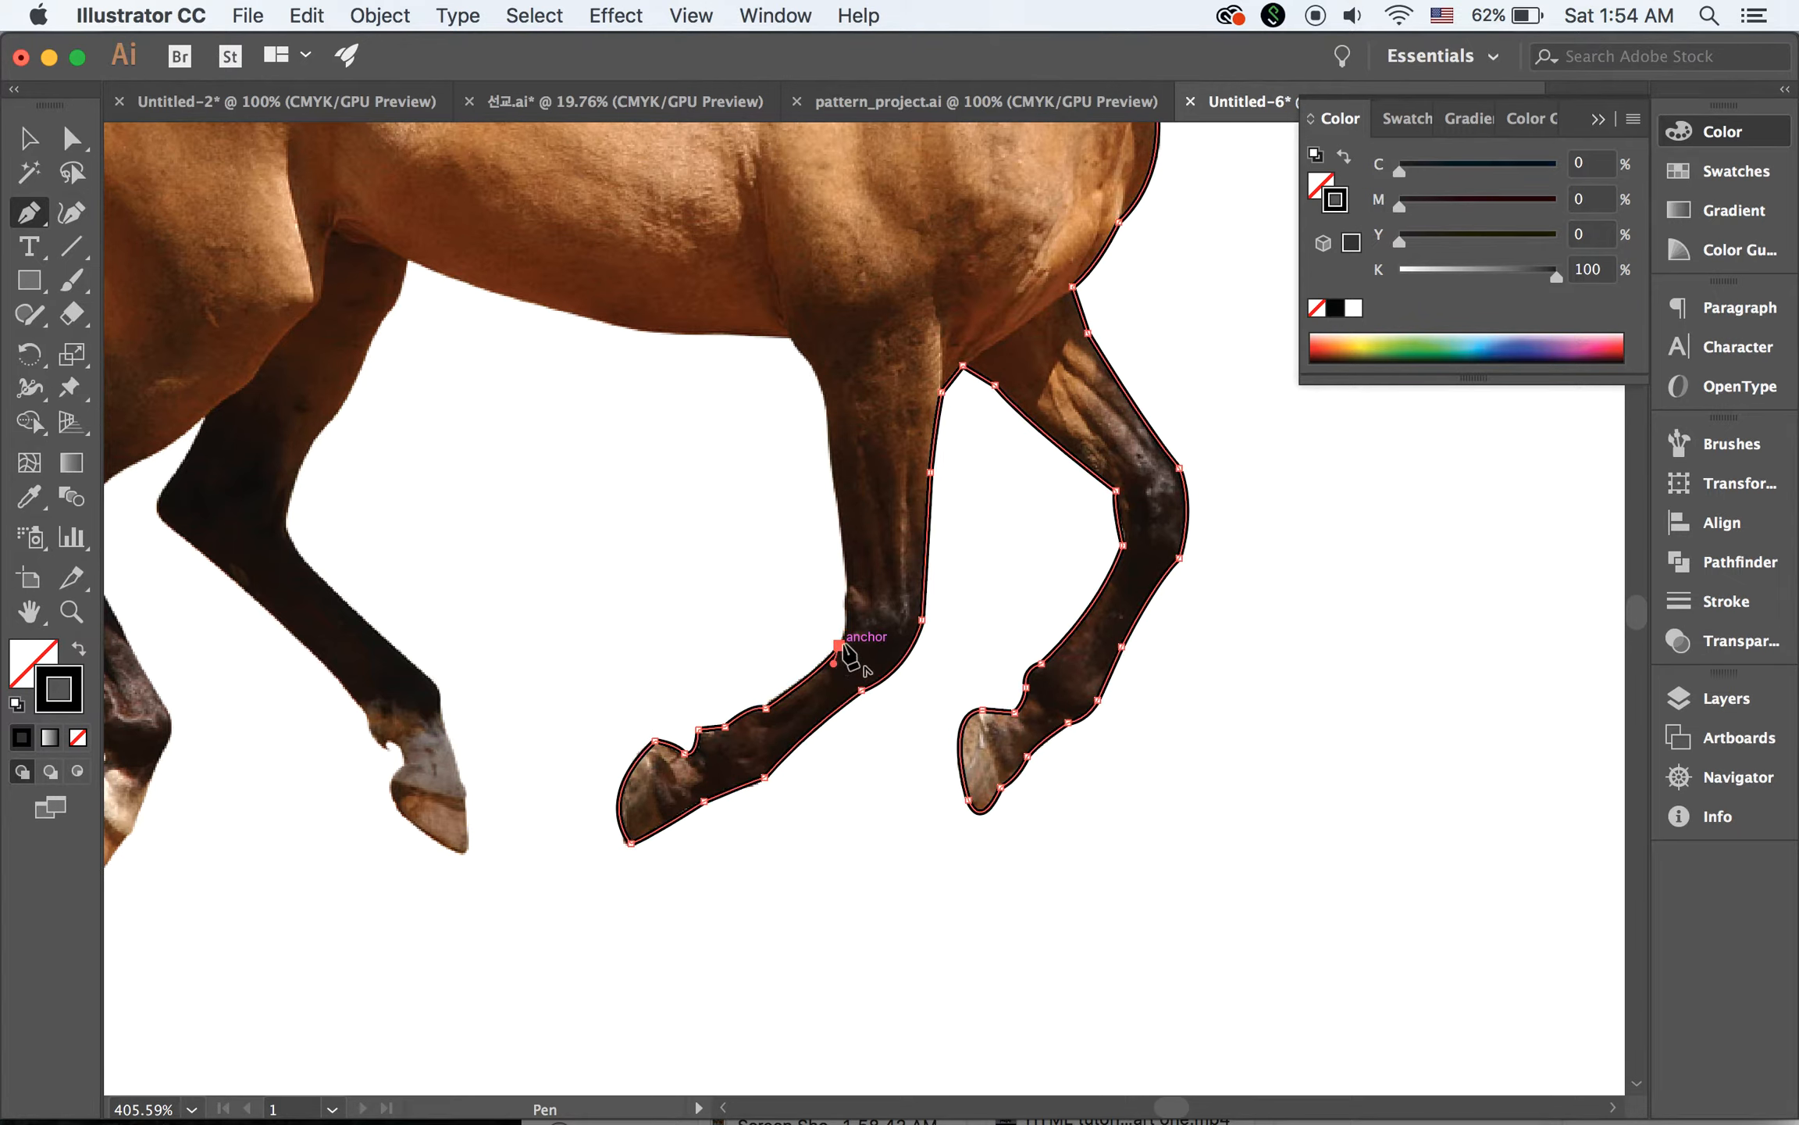
{"action": "left_click_drag", "start_coordinate": [836, 484], "coordinate": [812, 343]}
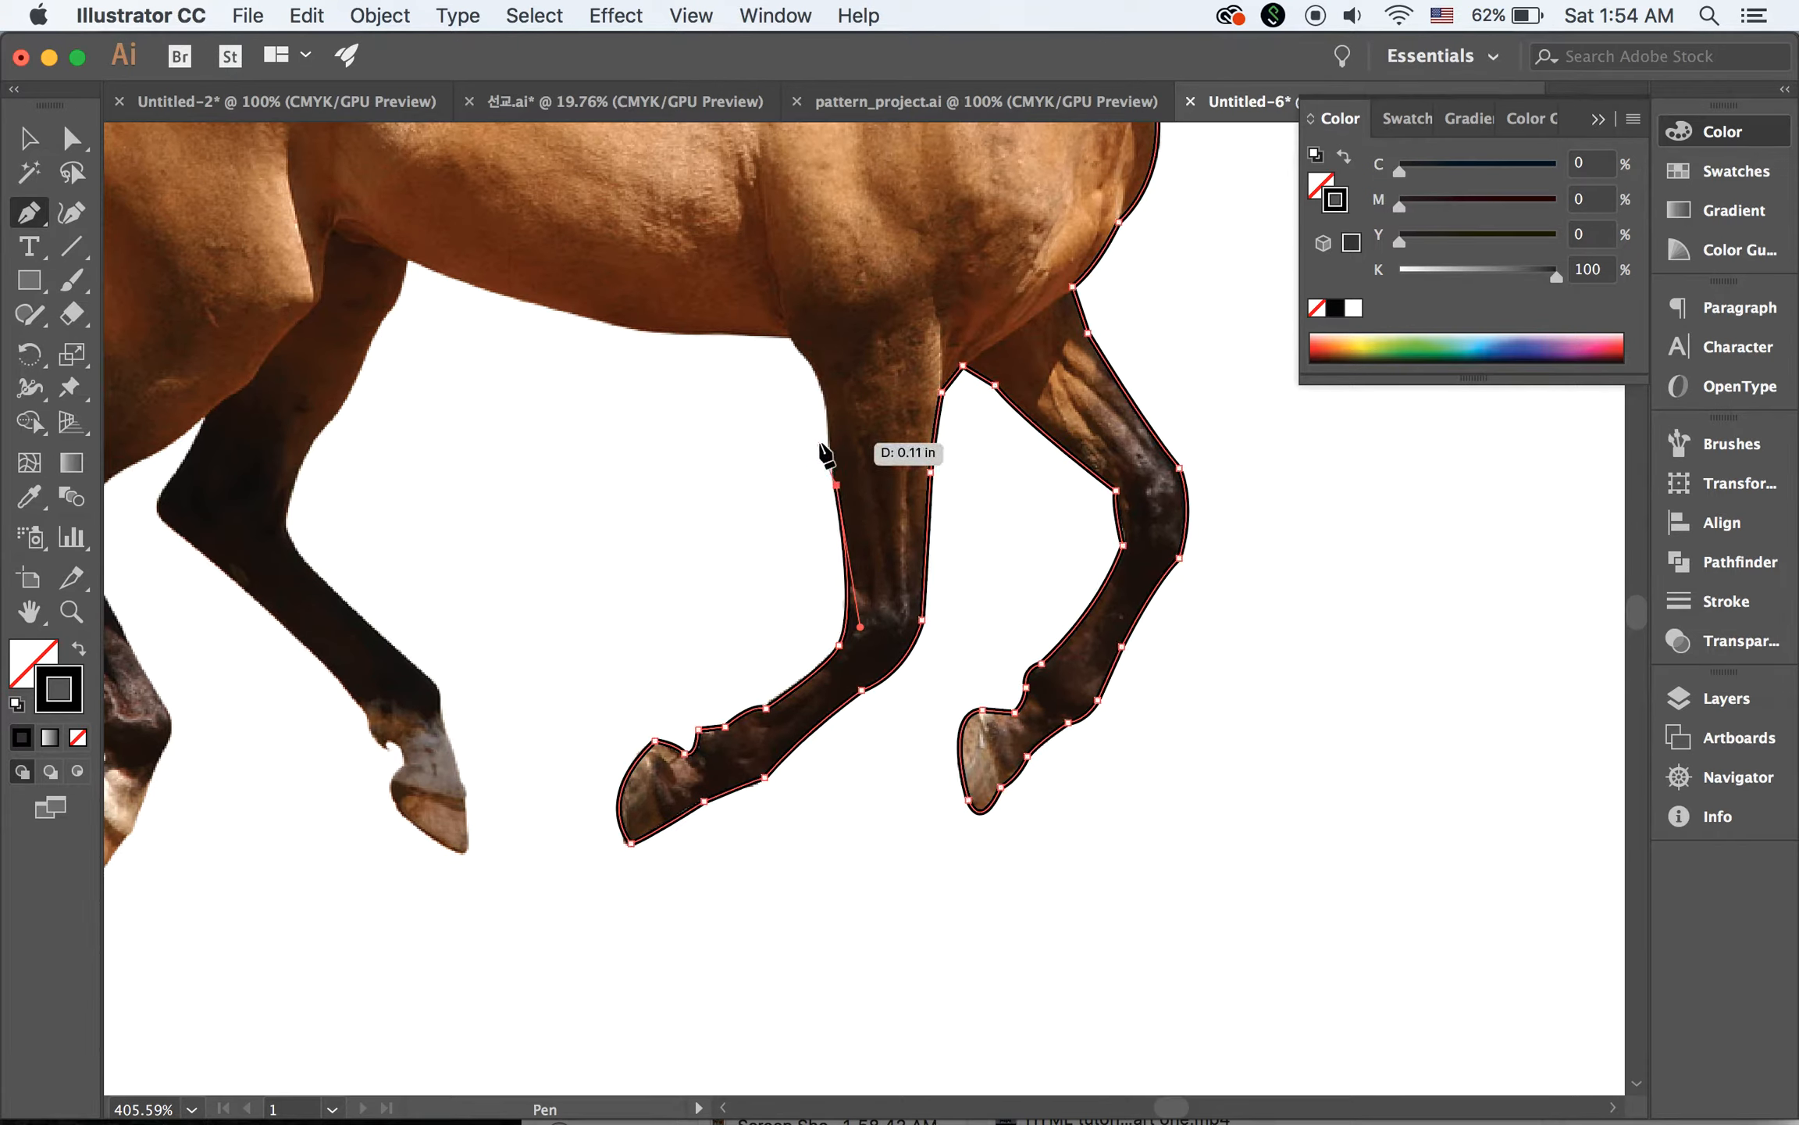
{"action": "left_click", "coordinate": [809, 362]}
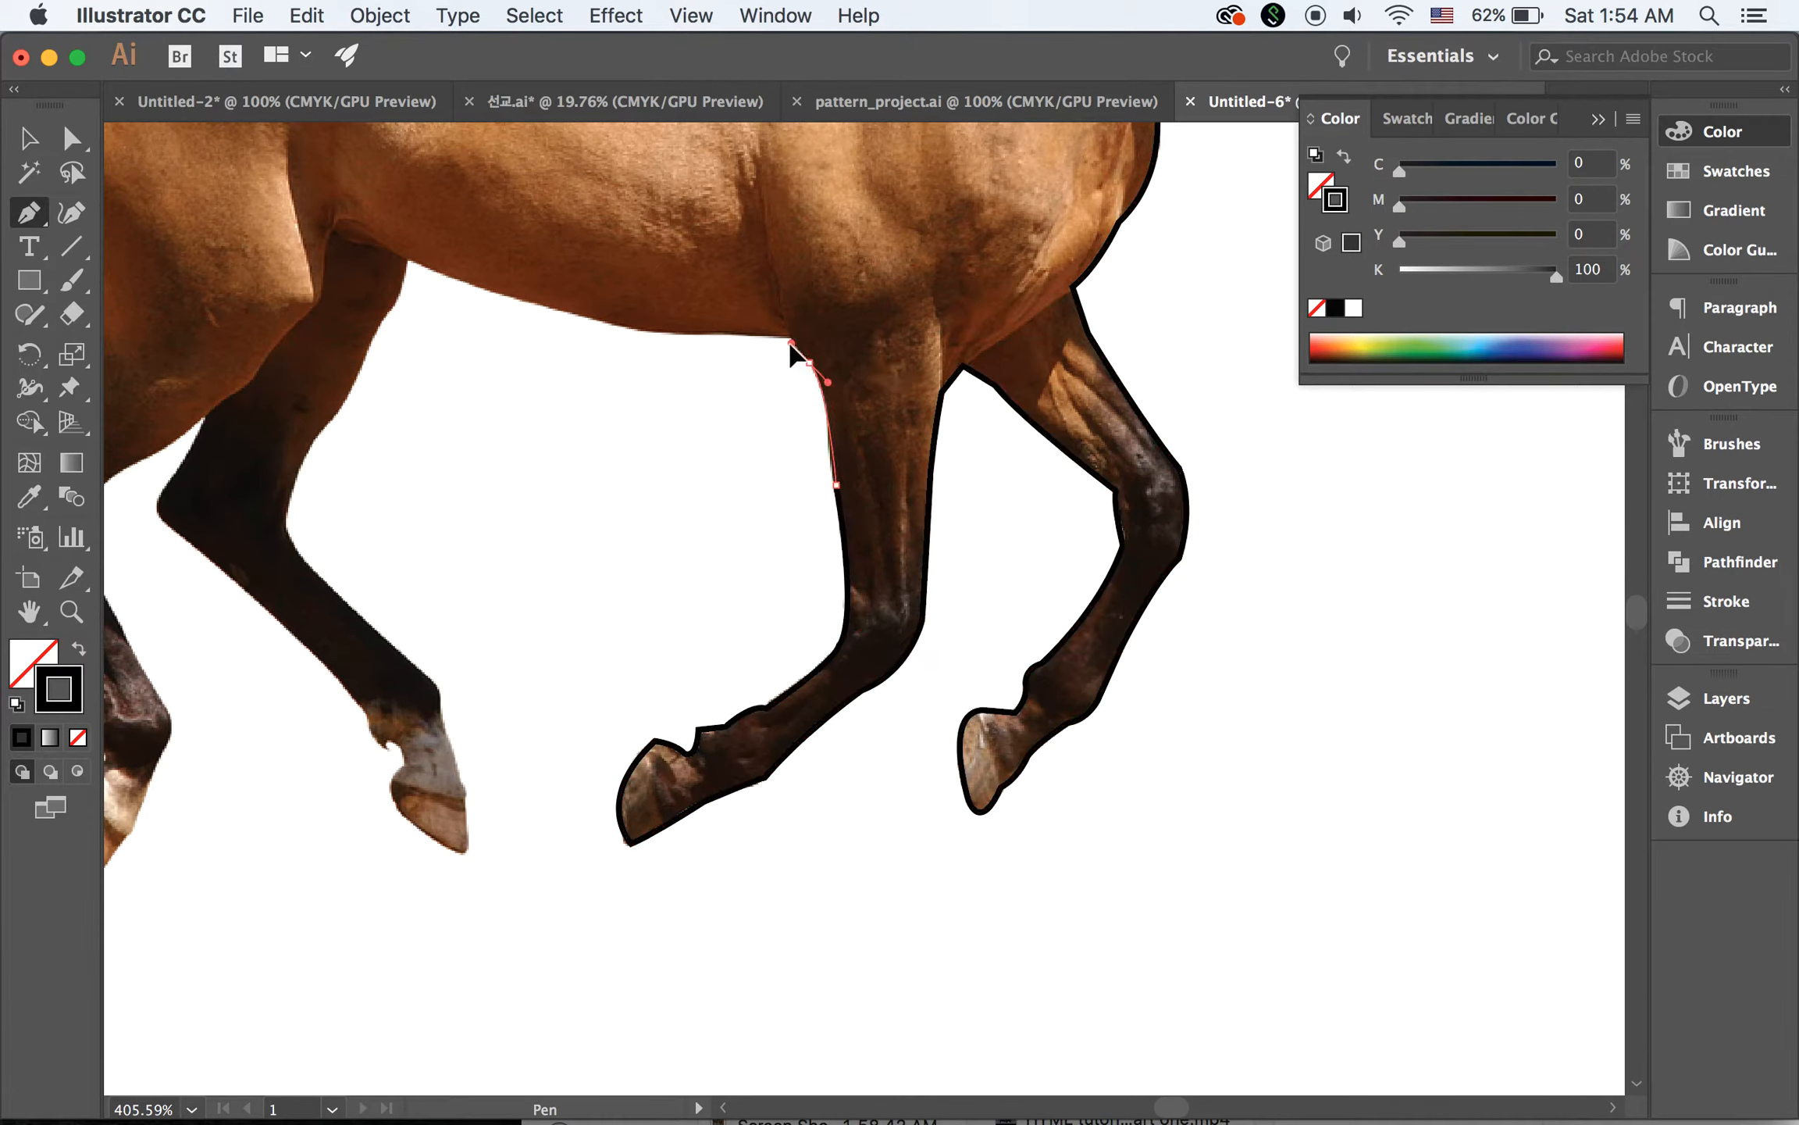
Trace the belly as one curve from the near foreleg to the top of the far hind leg, ending in a corner point
{"action": "left_click_drag", "start_coordinate": [789, 342], "coordinate": [787, 350]}
{"action": "left_click", "coordinate": [398, 258]}
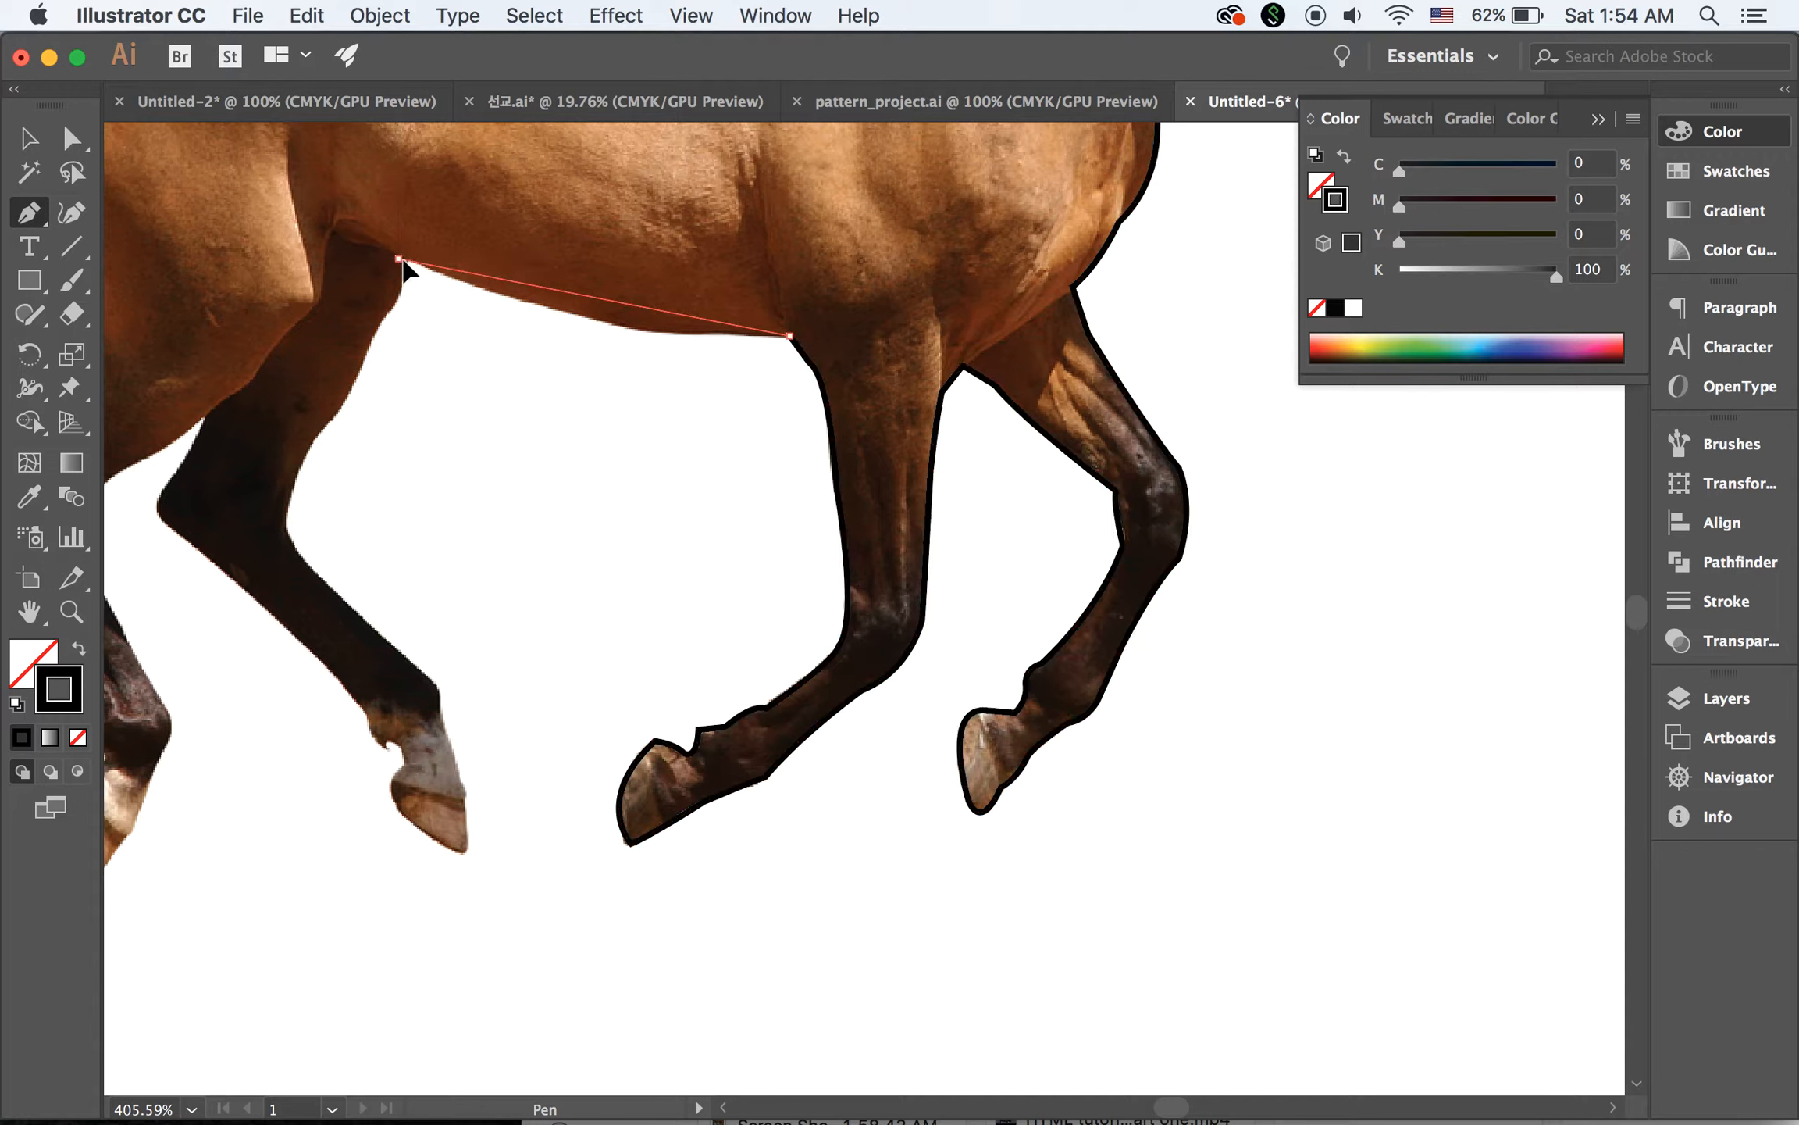
{"action": "mouse_move", "coordinate": [401, 261]}
{"action": "left_mouse_down"}
{"action": "mouse_move", "coordinate": [188, 156]}
{"action": "mouse_move", "coordinate": [163, 161]}
{"action": "left_mouse_up"}
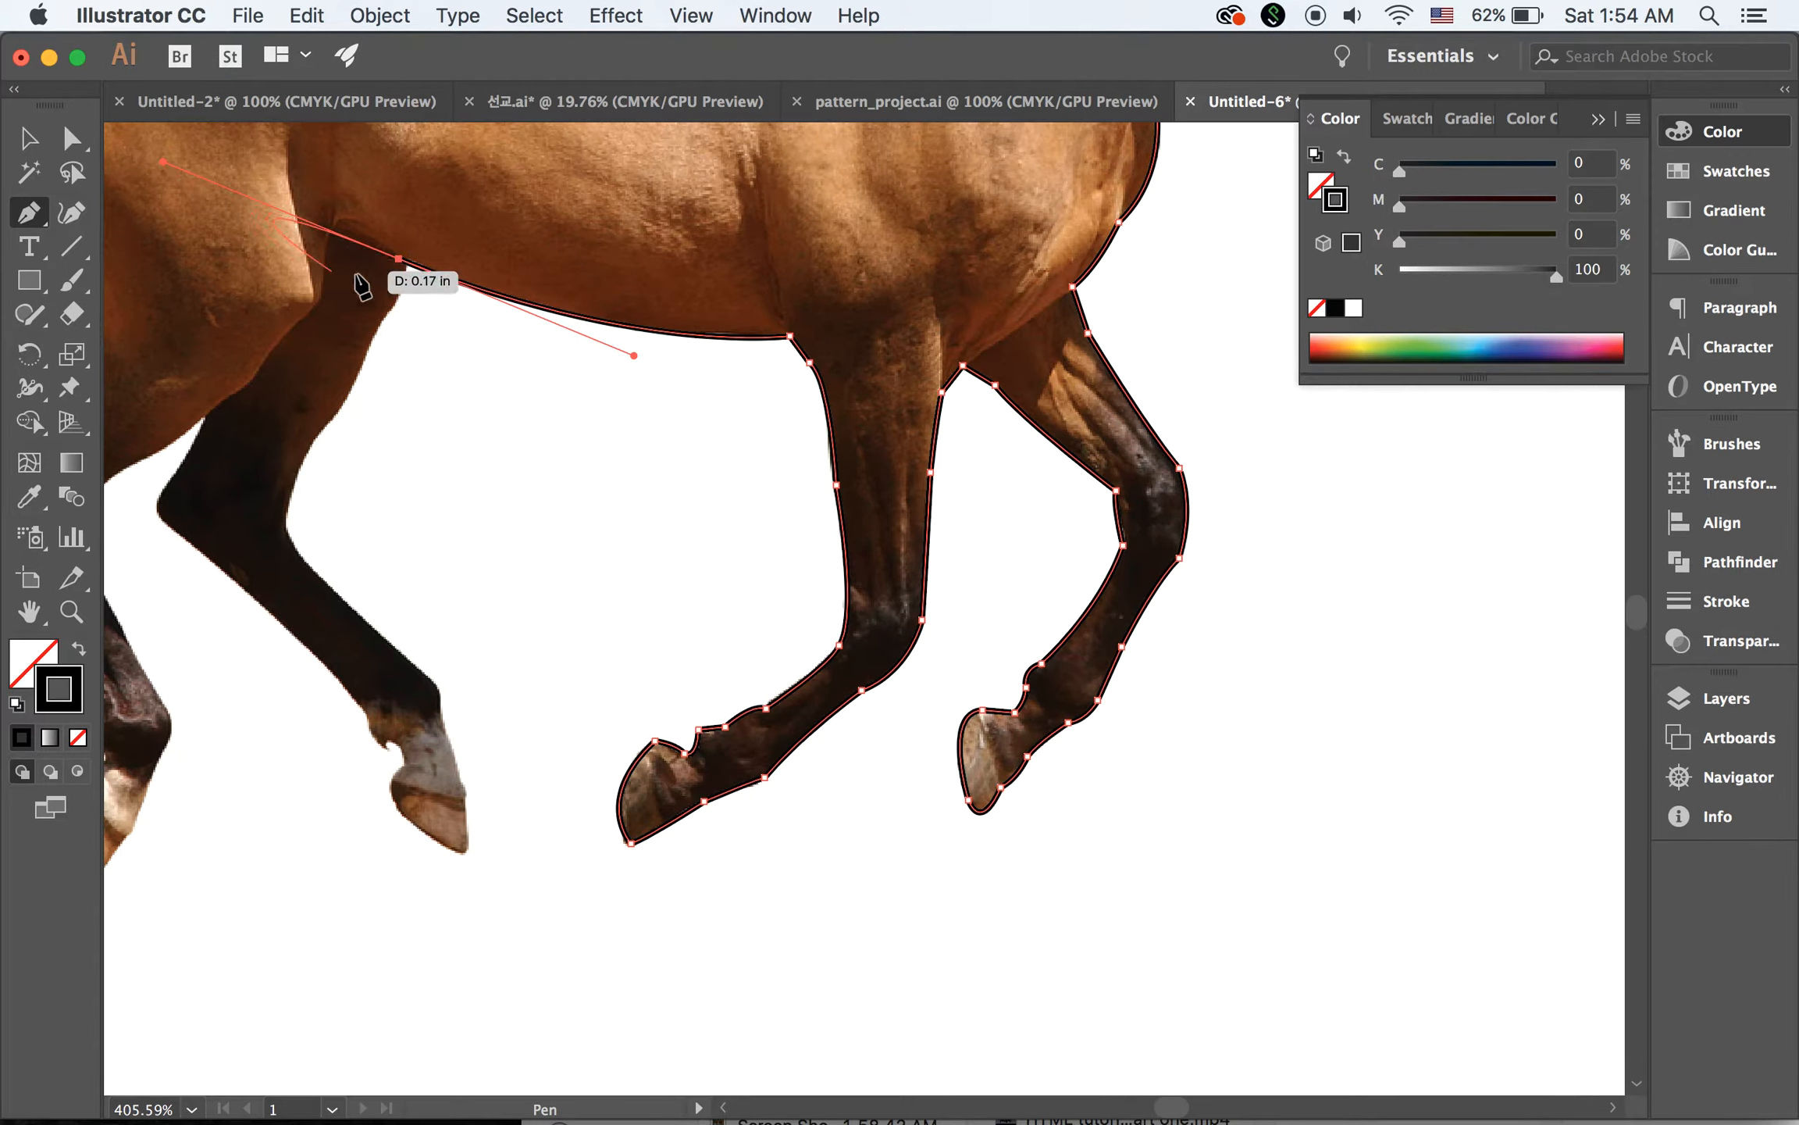
{"action": "left_click", "coordinate": [398, 258]}
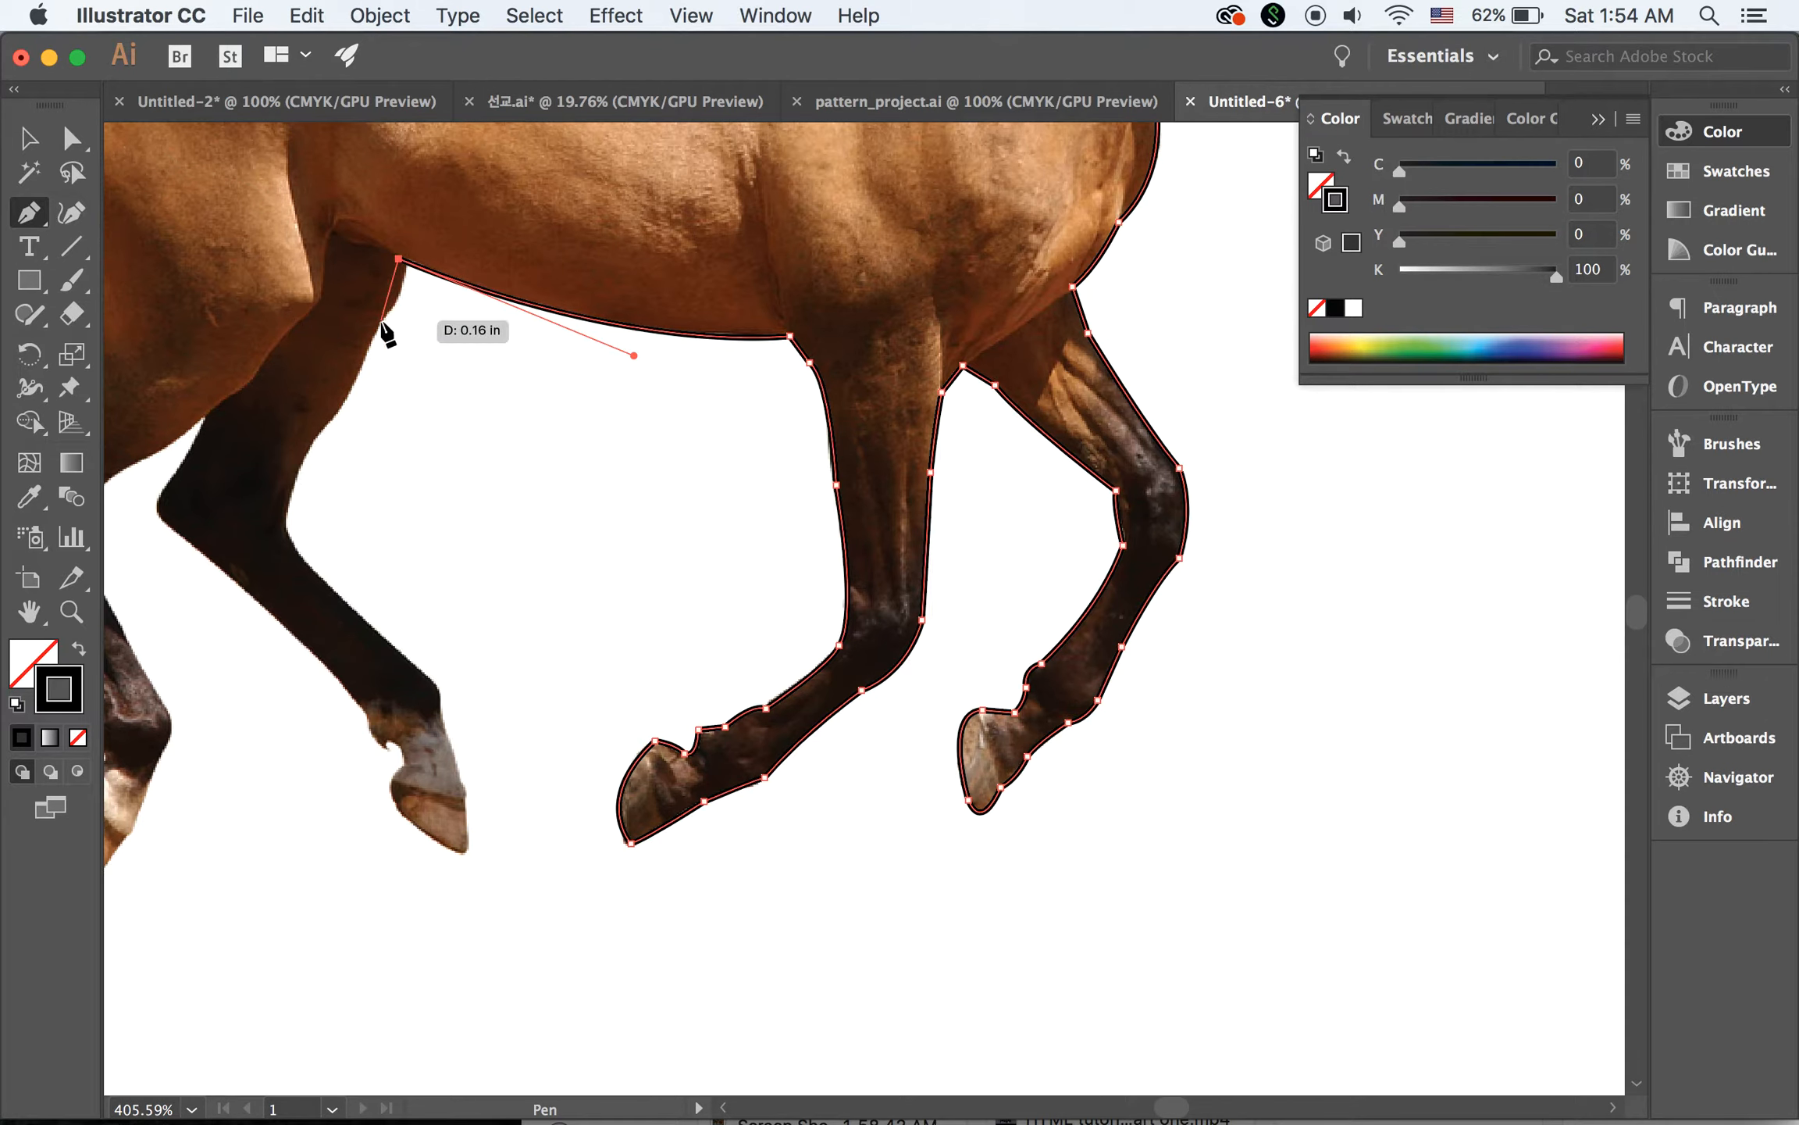
Trace the front edge of the far hind leg from the belly down past the hock to the top of the fetlock
{"action": "left_click_drag", "start_coordinate": [381, 321], "coordinate": [303, 454]}
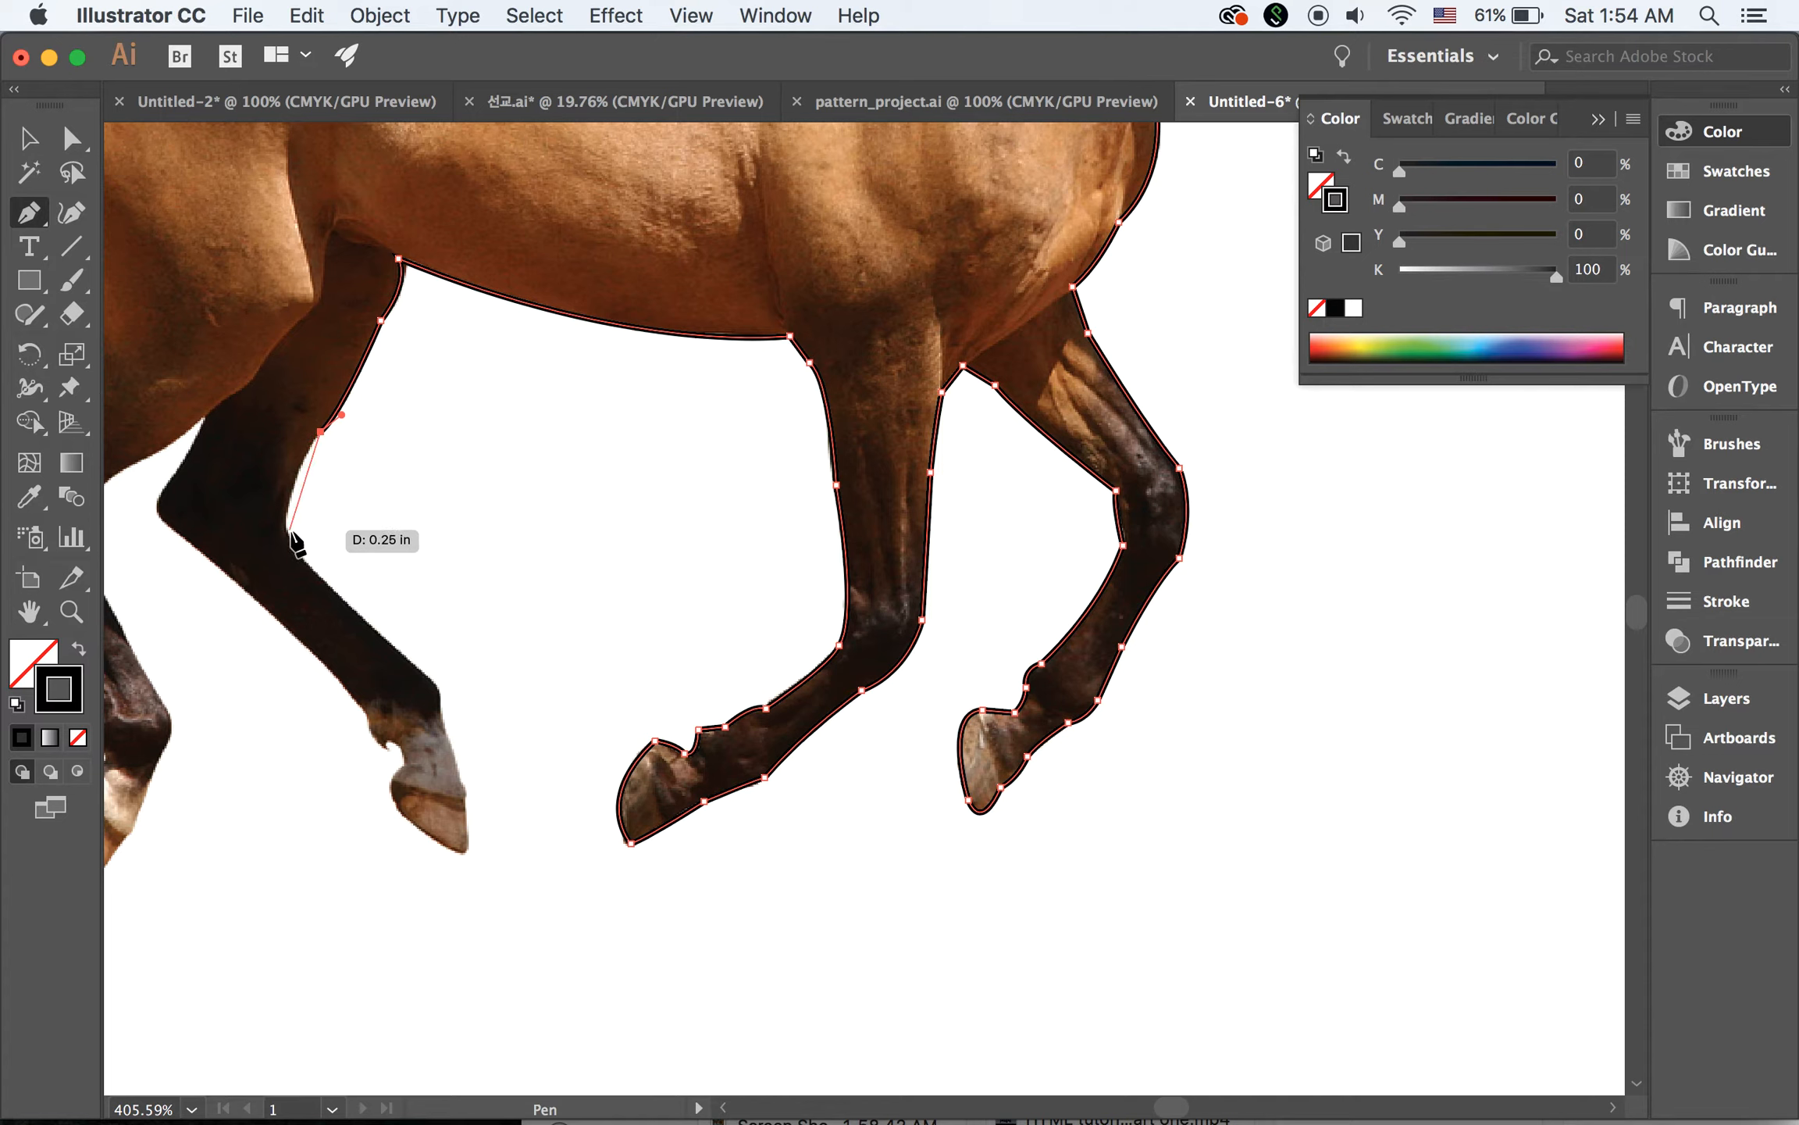
{"action": "left_click_drag", "start_coordinate": [288, 534], "coordinate": [294, 578]}
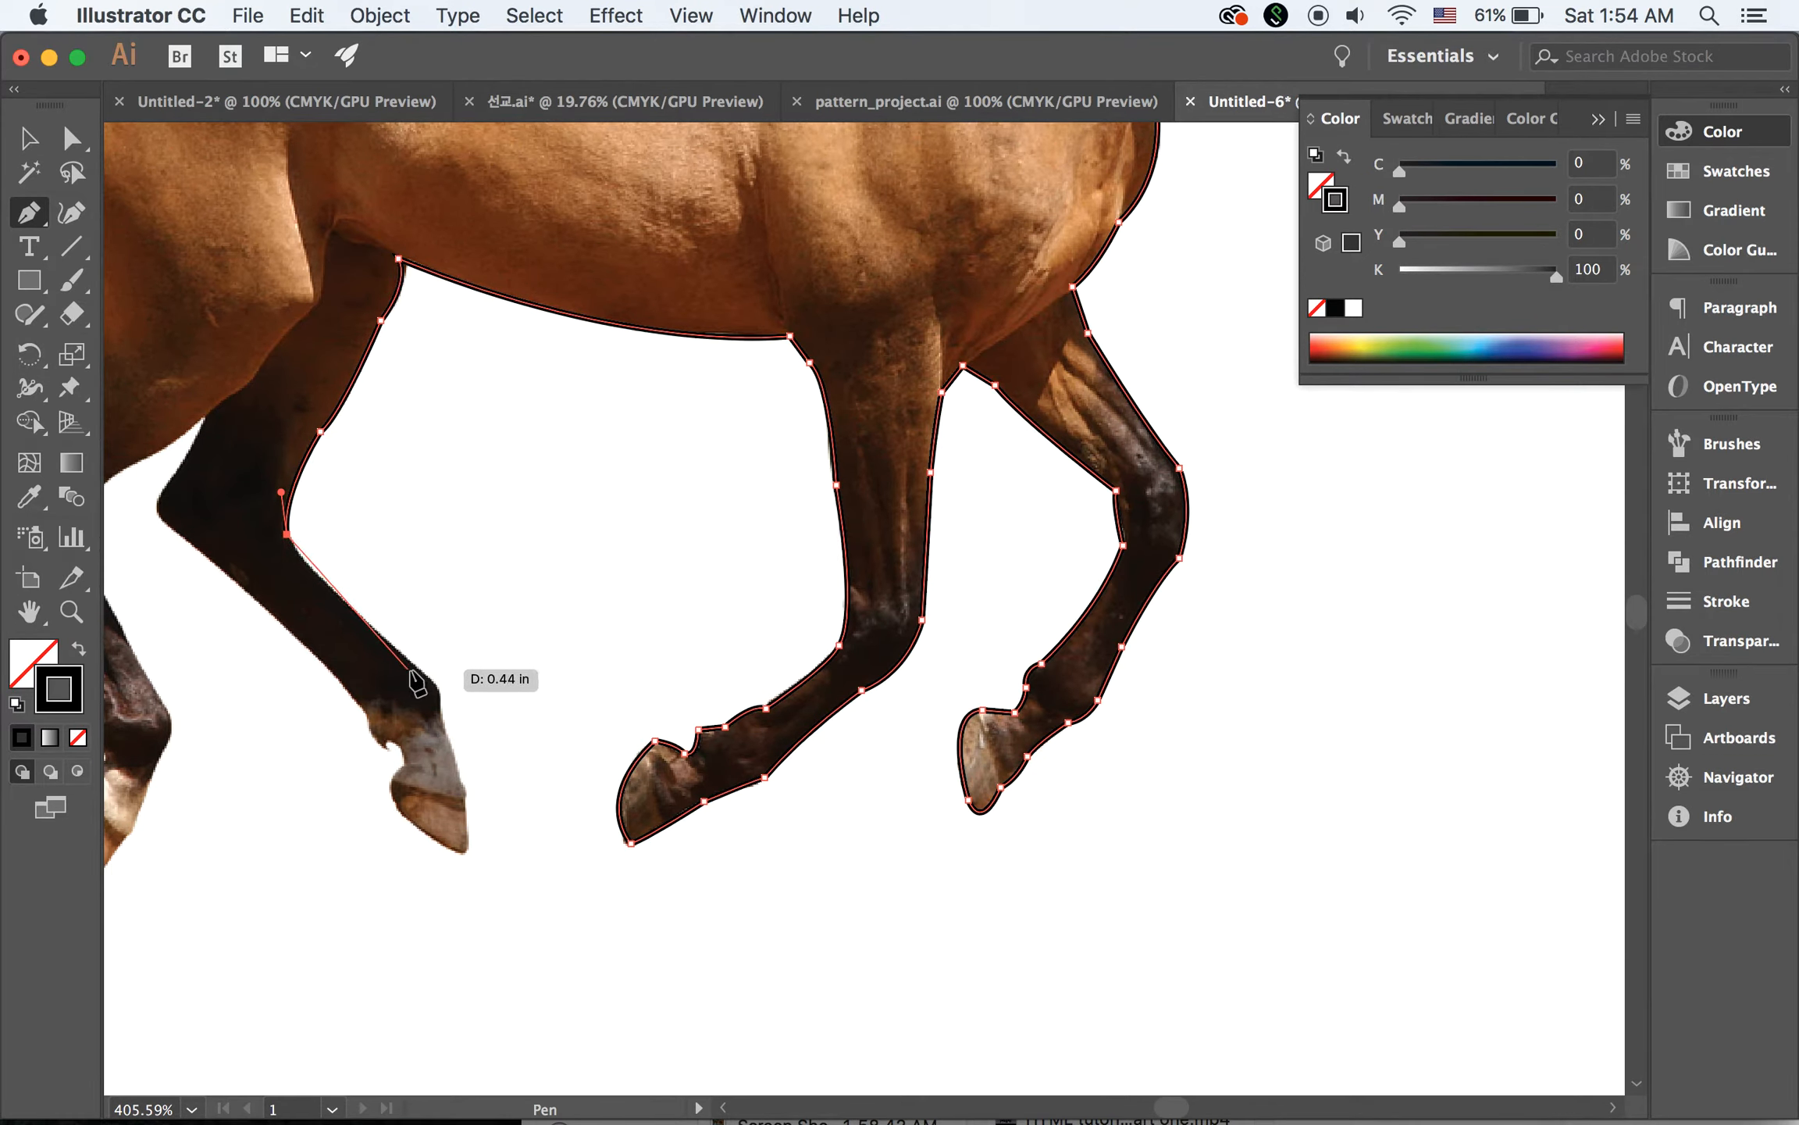
{"action": "left_click_drag", "start_coordinate": [411, 665], "coordinate": [522, 770]}
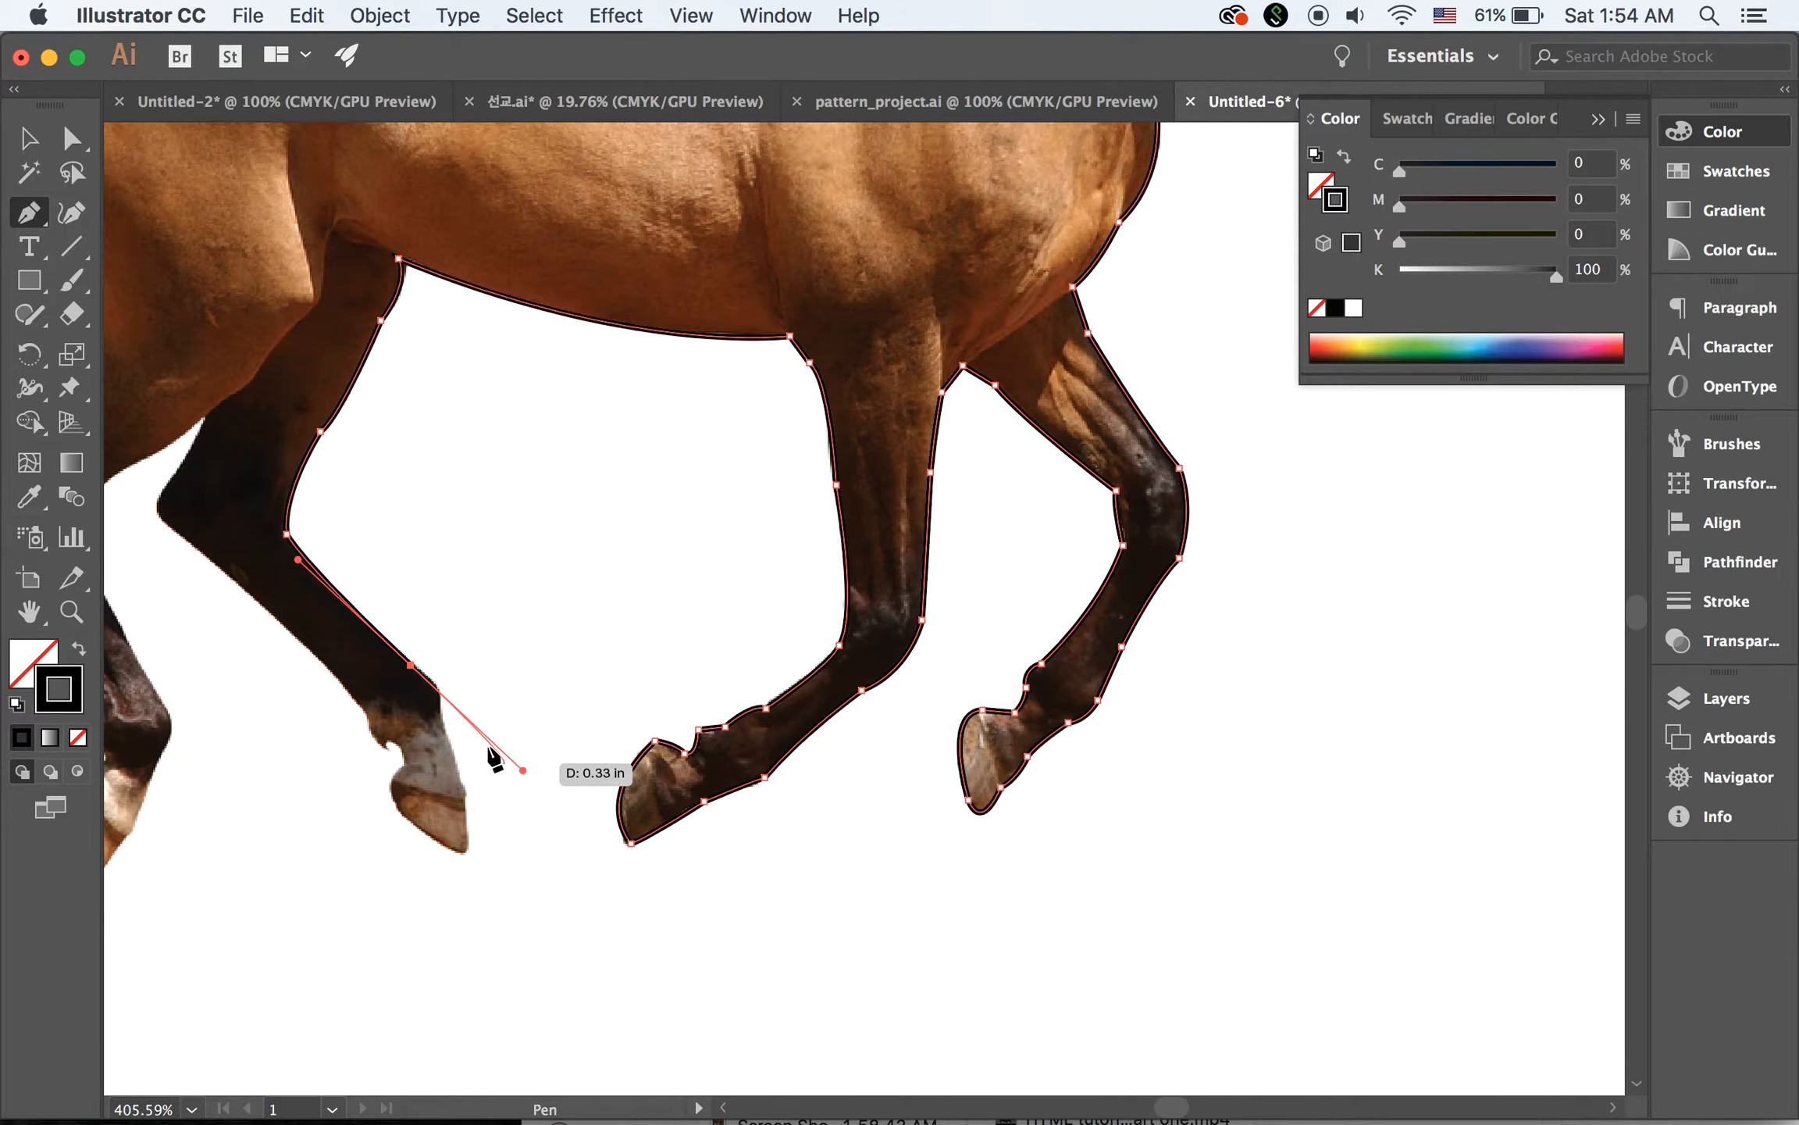
{"action": "left_click", "coordinate": [411, 665]}
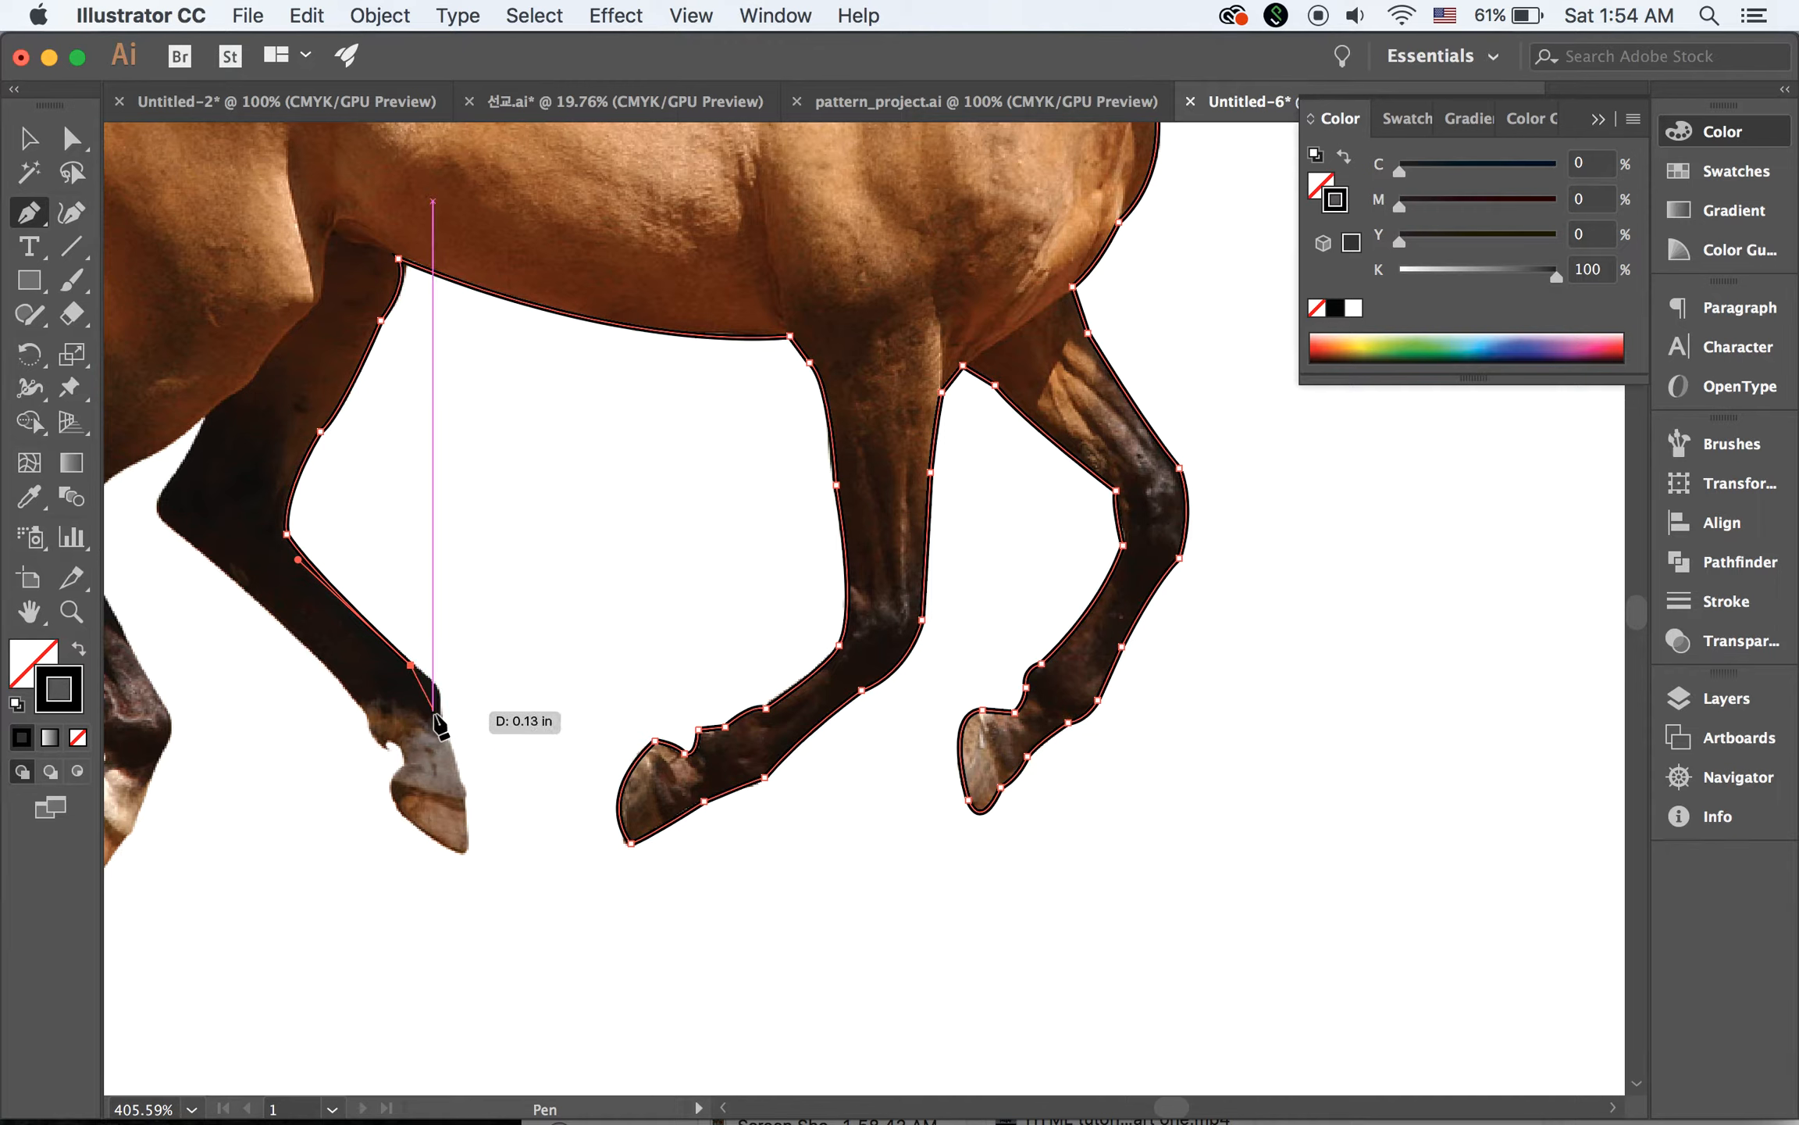
Trace the front of the far hind leg's fetlock and around its hoof to the notch behind the pastern
{"action": "left_click_drag", "start_coordinate": [445, 724], "coordinate": [442, 762]}
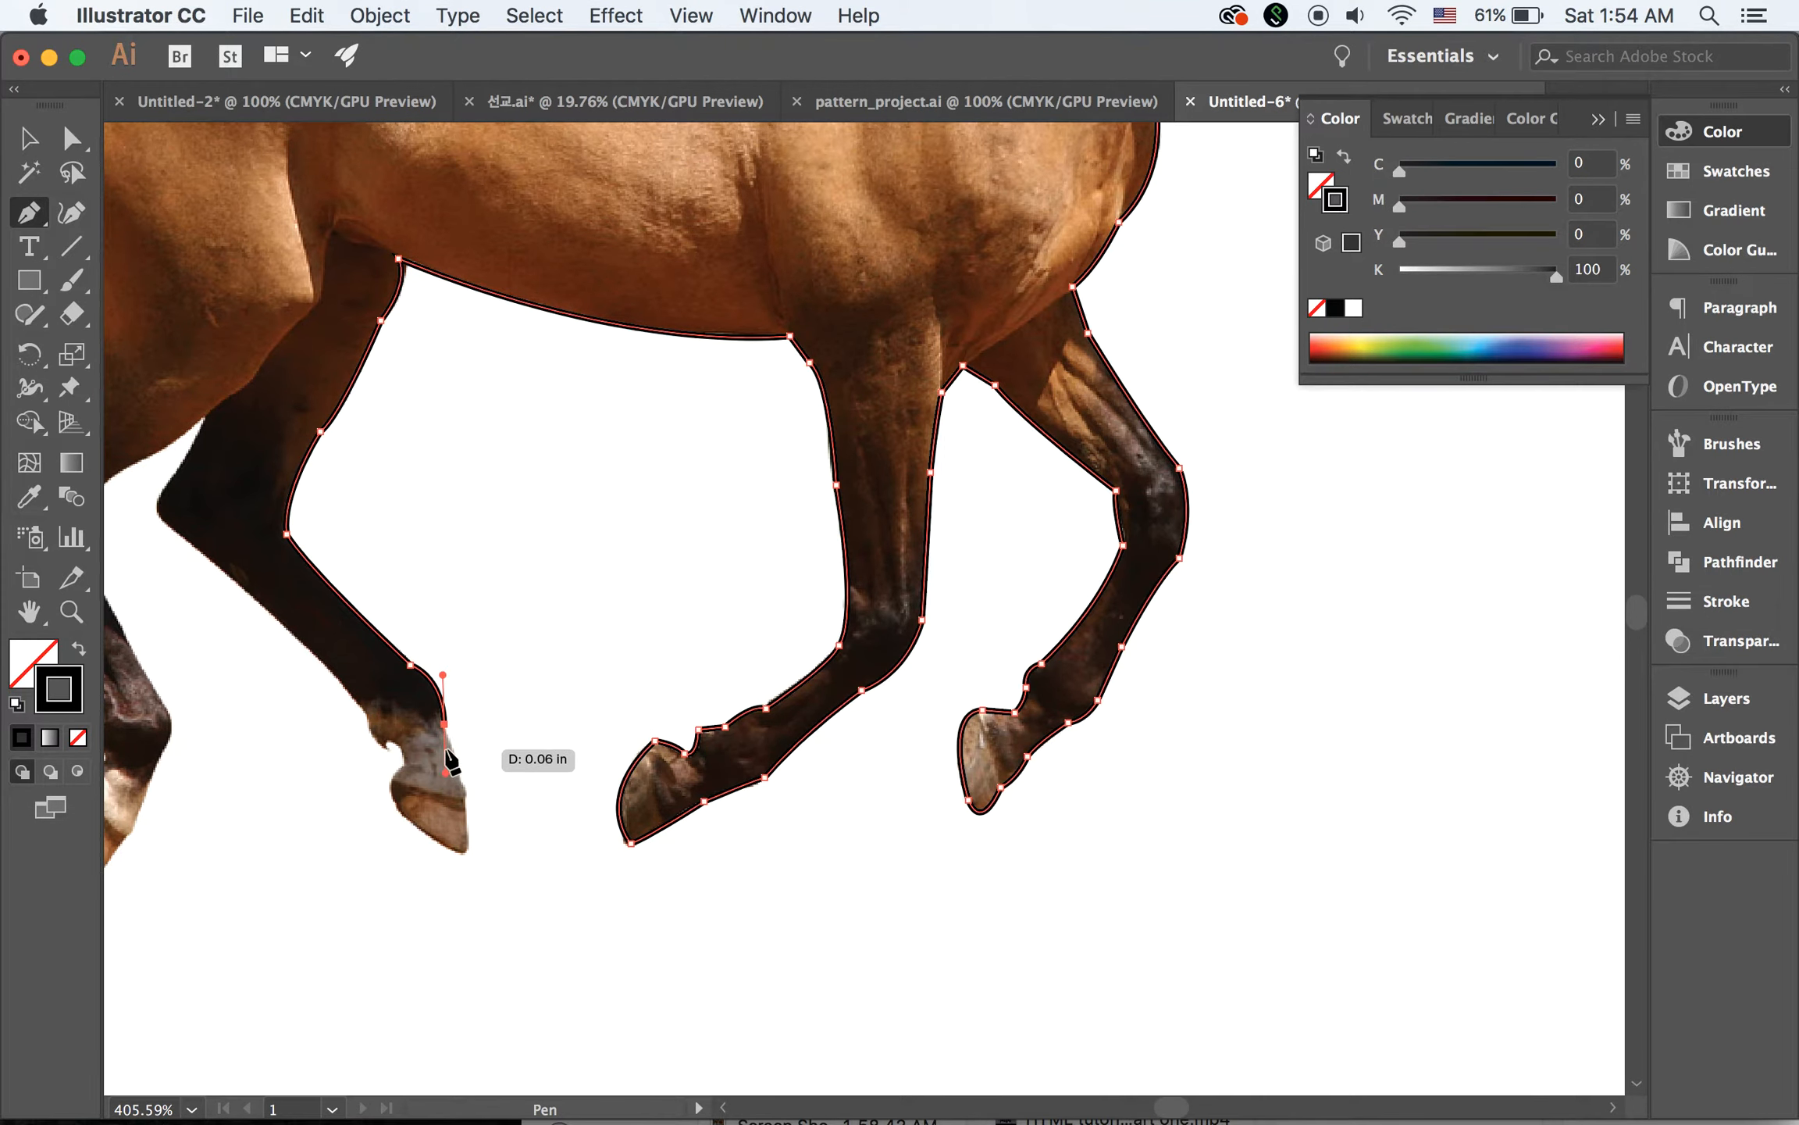
{"action": "left_click", "coordinate": [444, 723]}
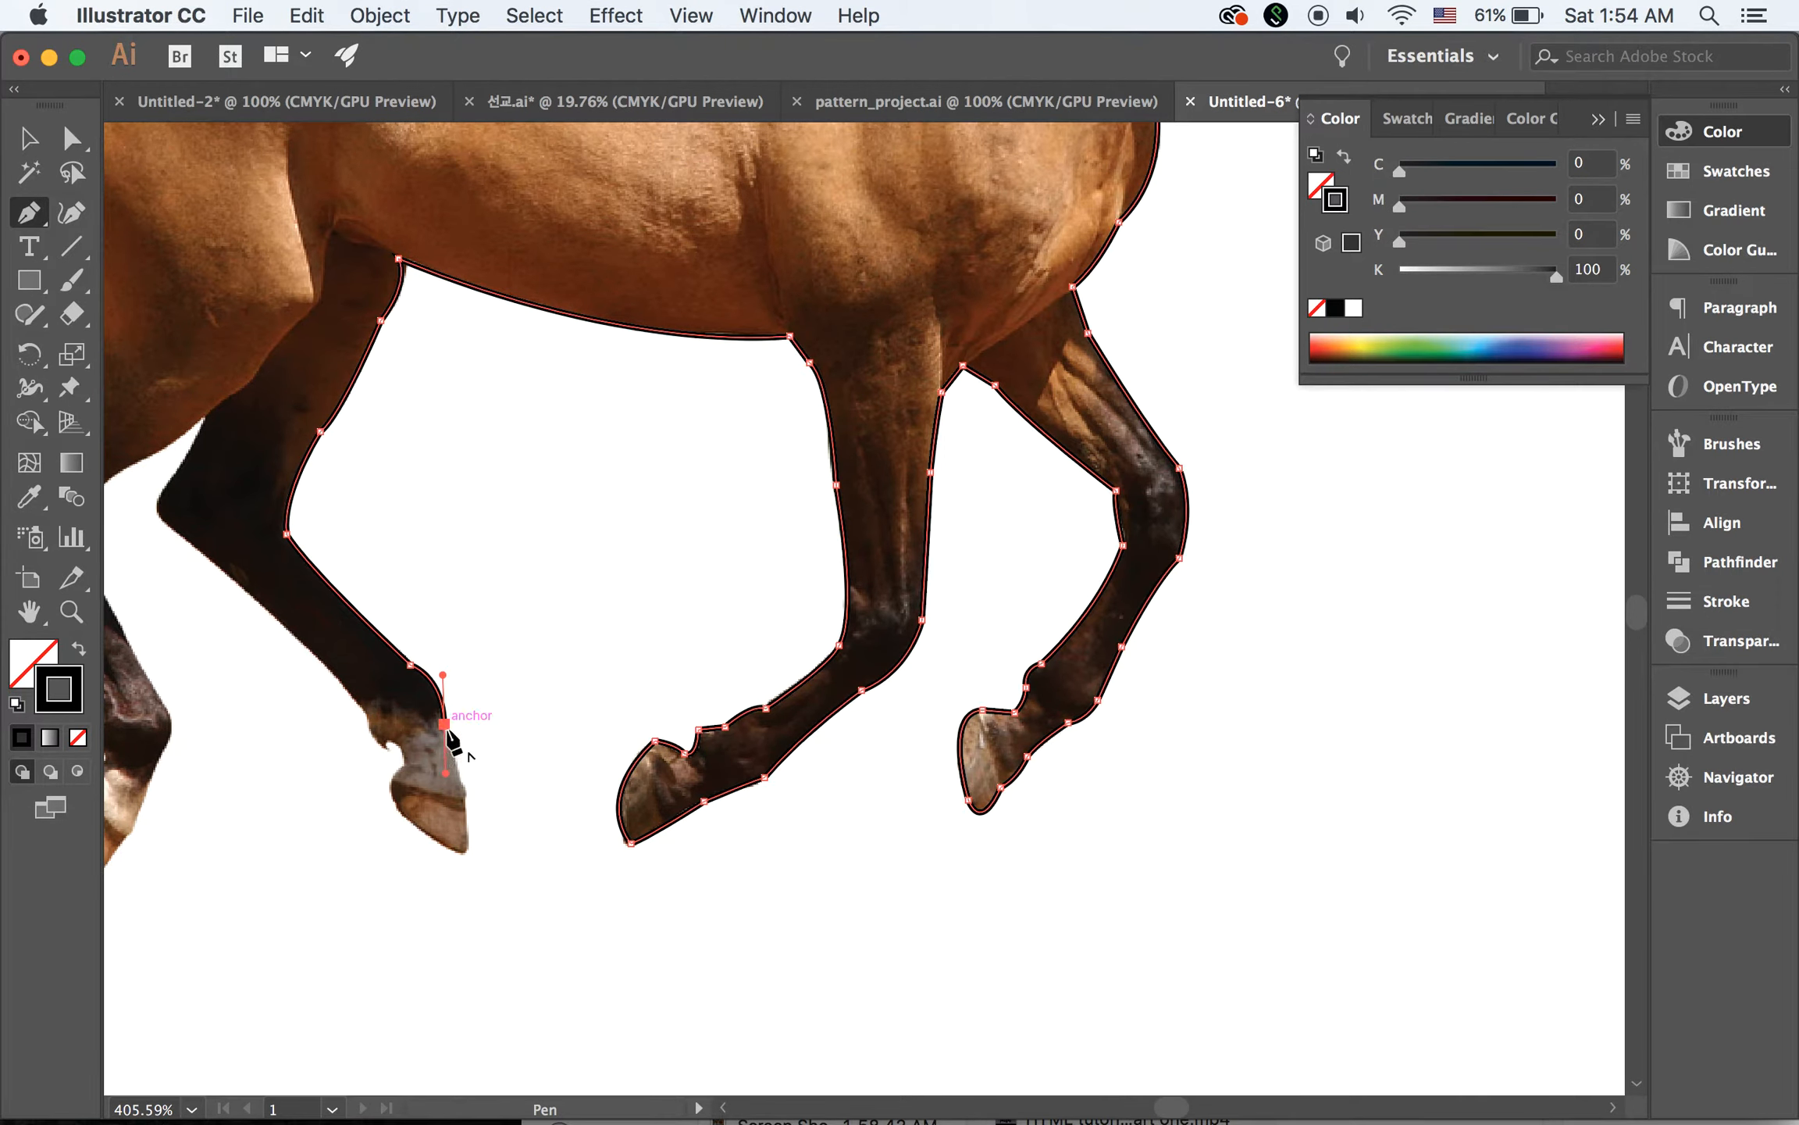
{"action": "left_click", "coordinate": [462, 790]}
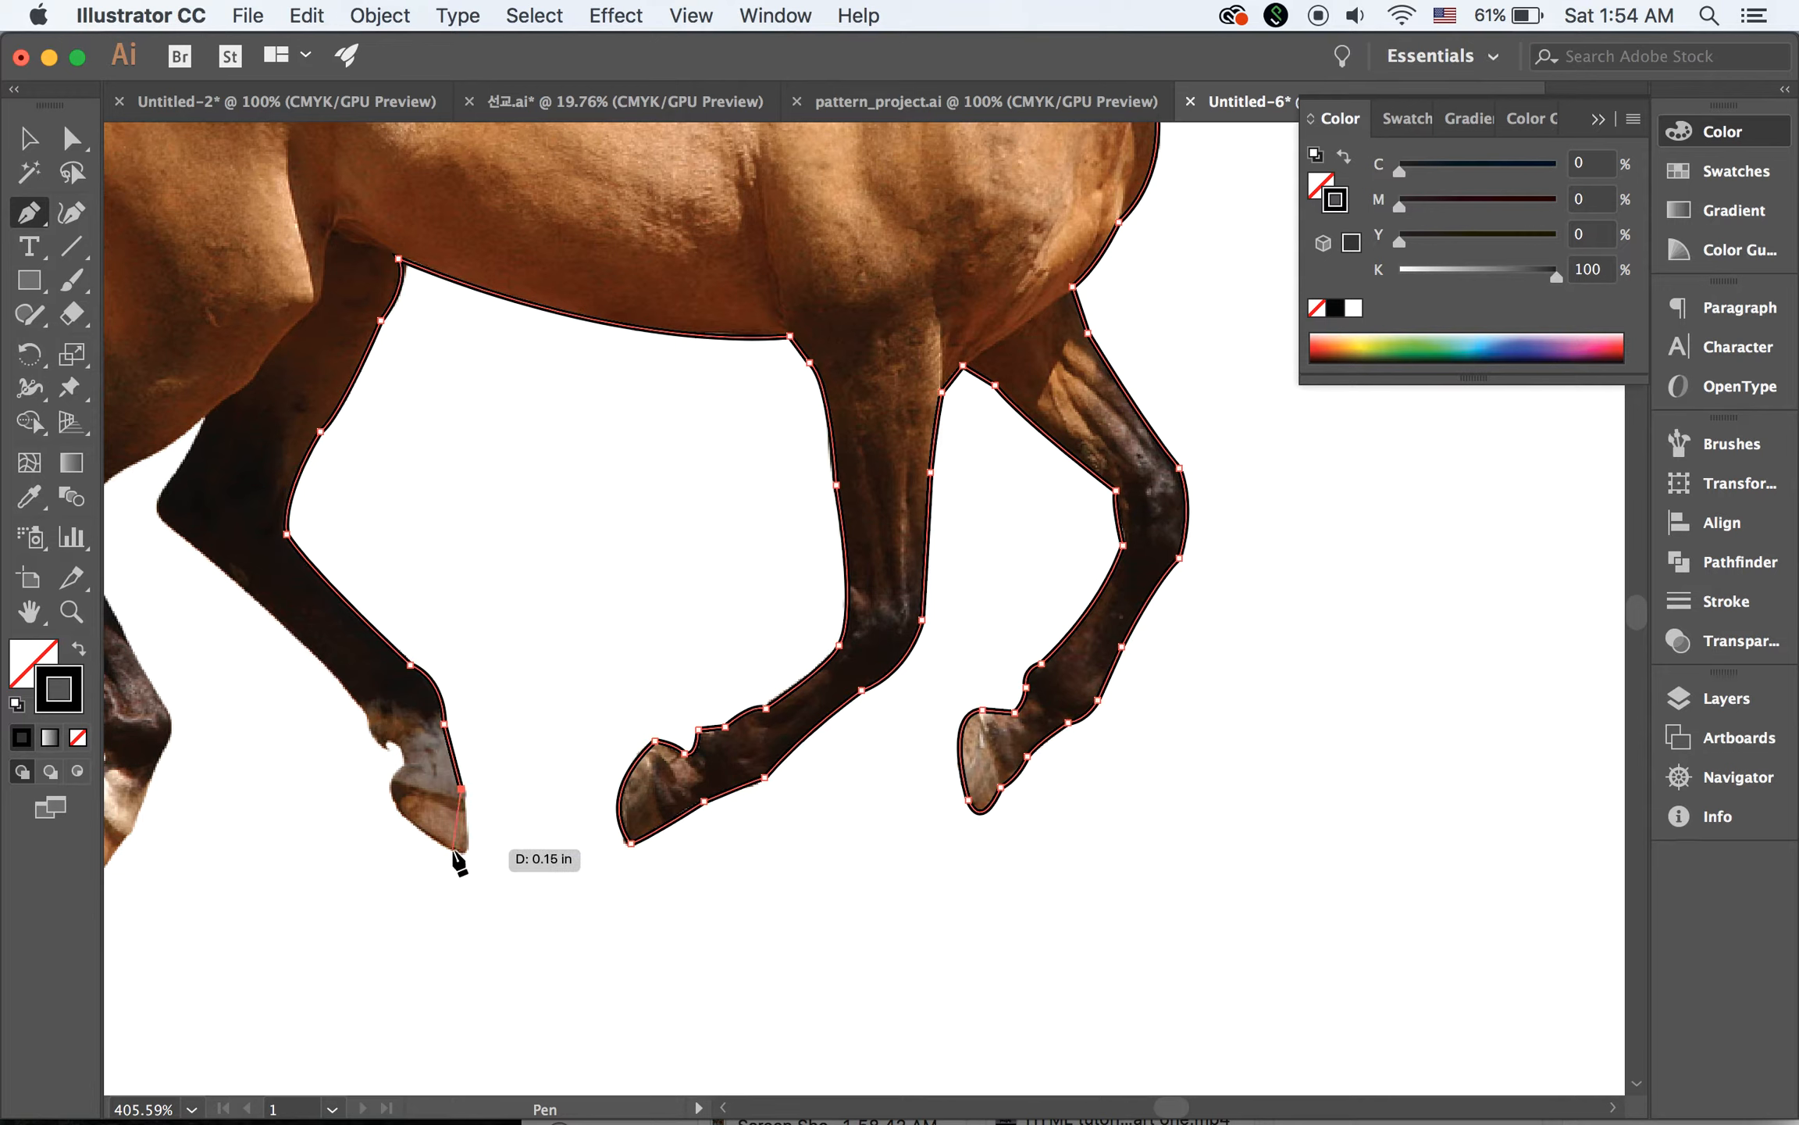
{"action": "left_click", "coordinate": [453, 849]}
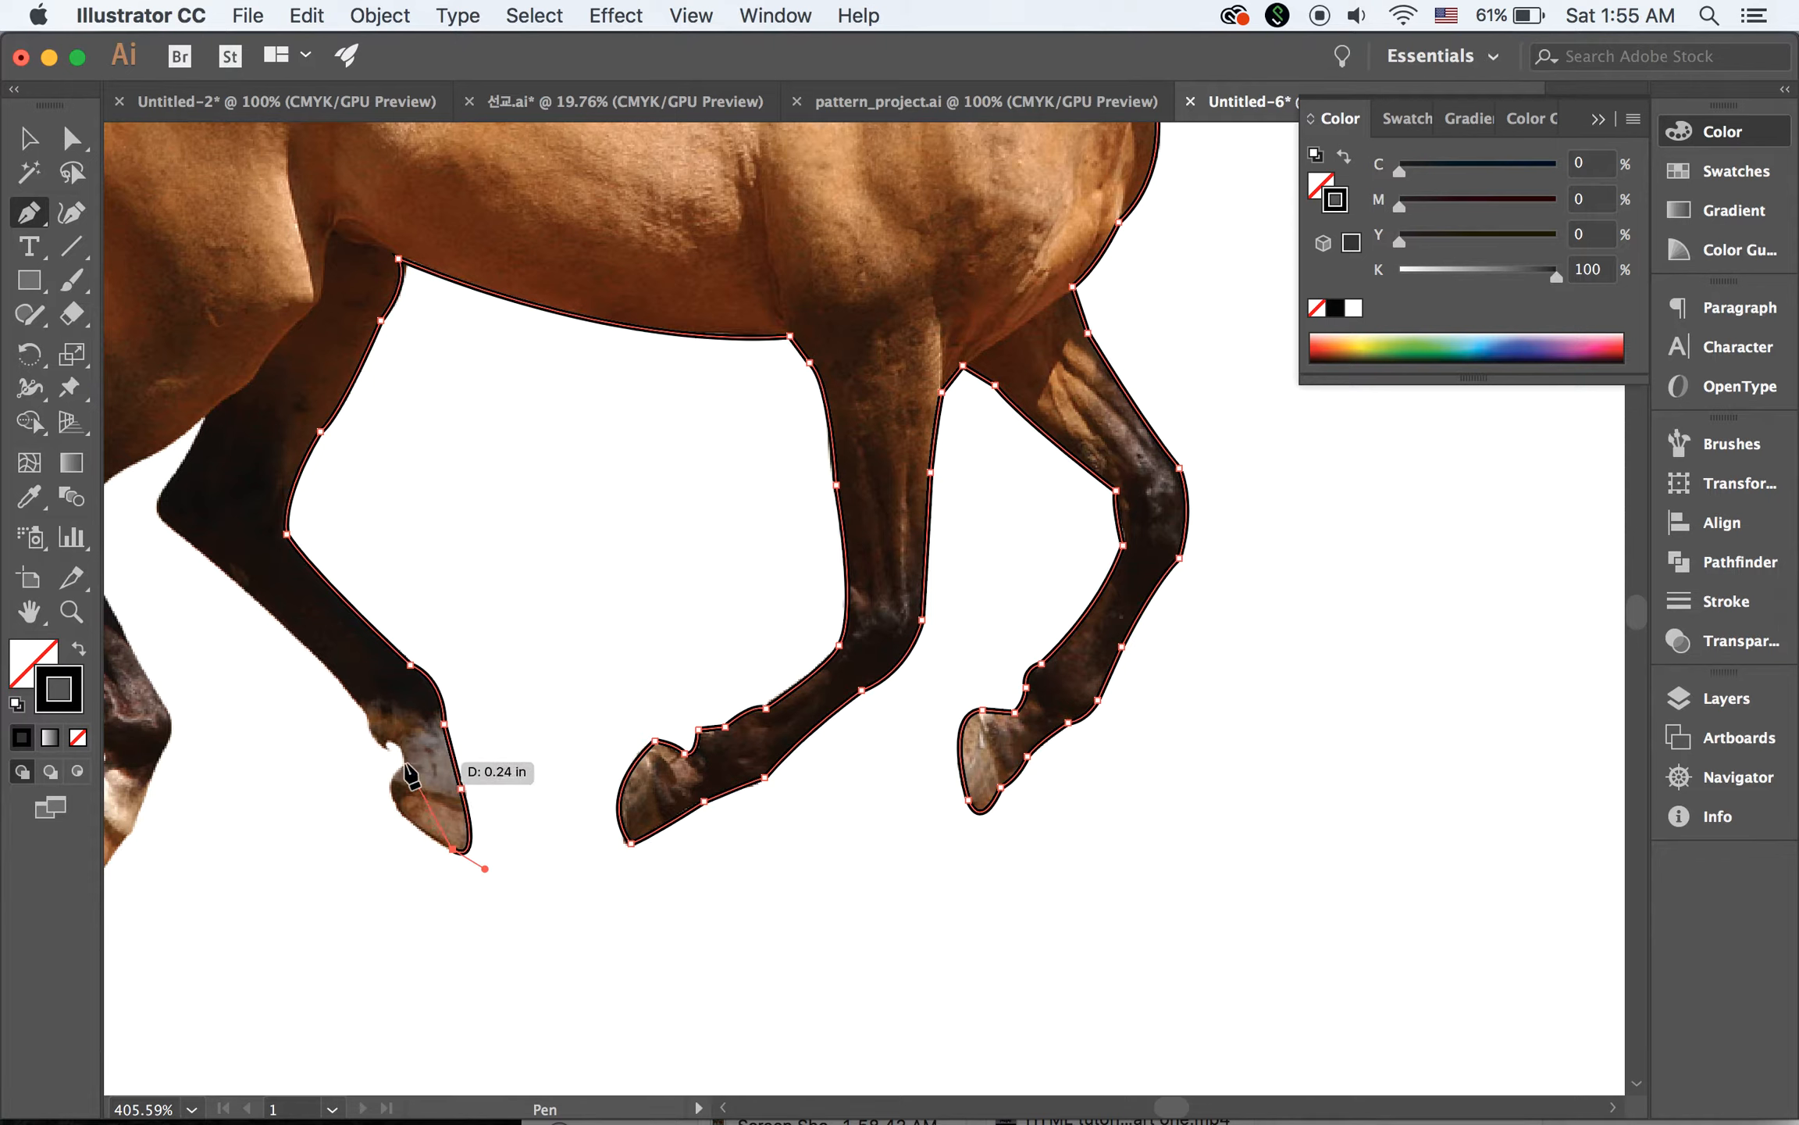
{"action": "left_click_drag", "start_coordinate": [398, 762], "coordinate": [359, 688]}
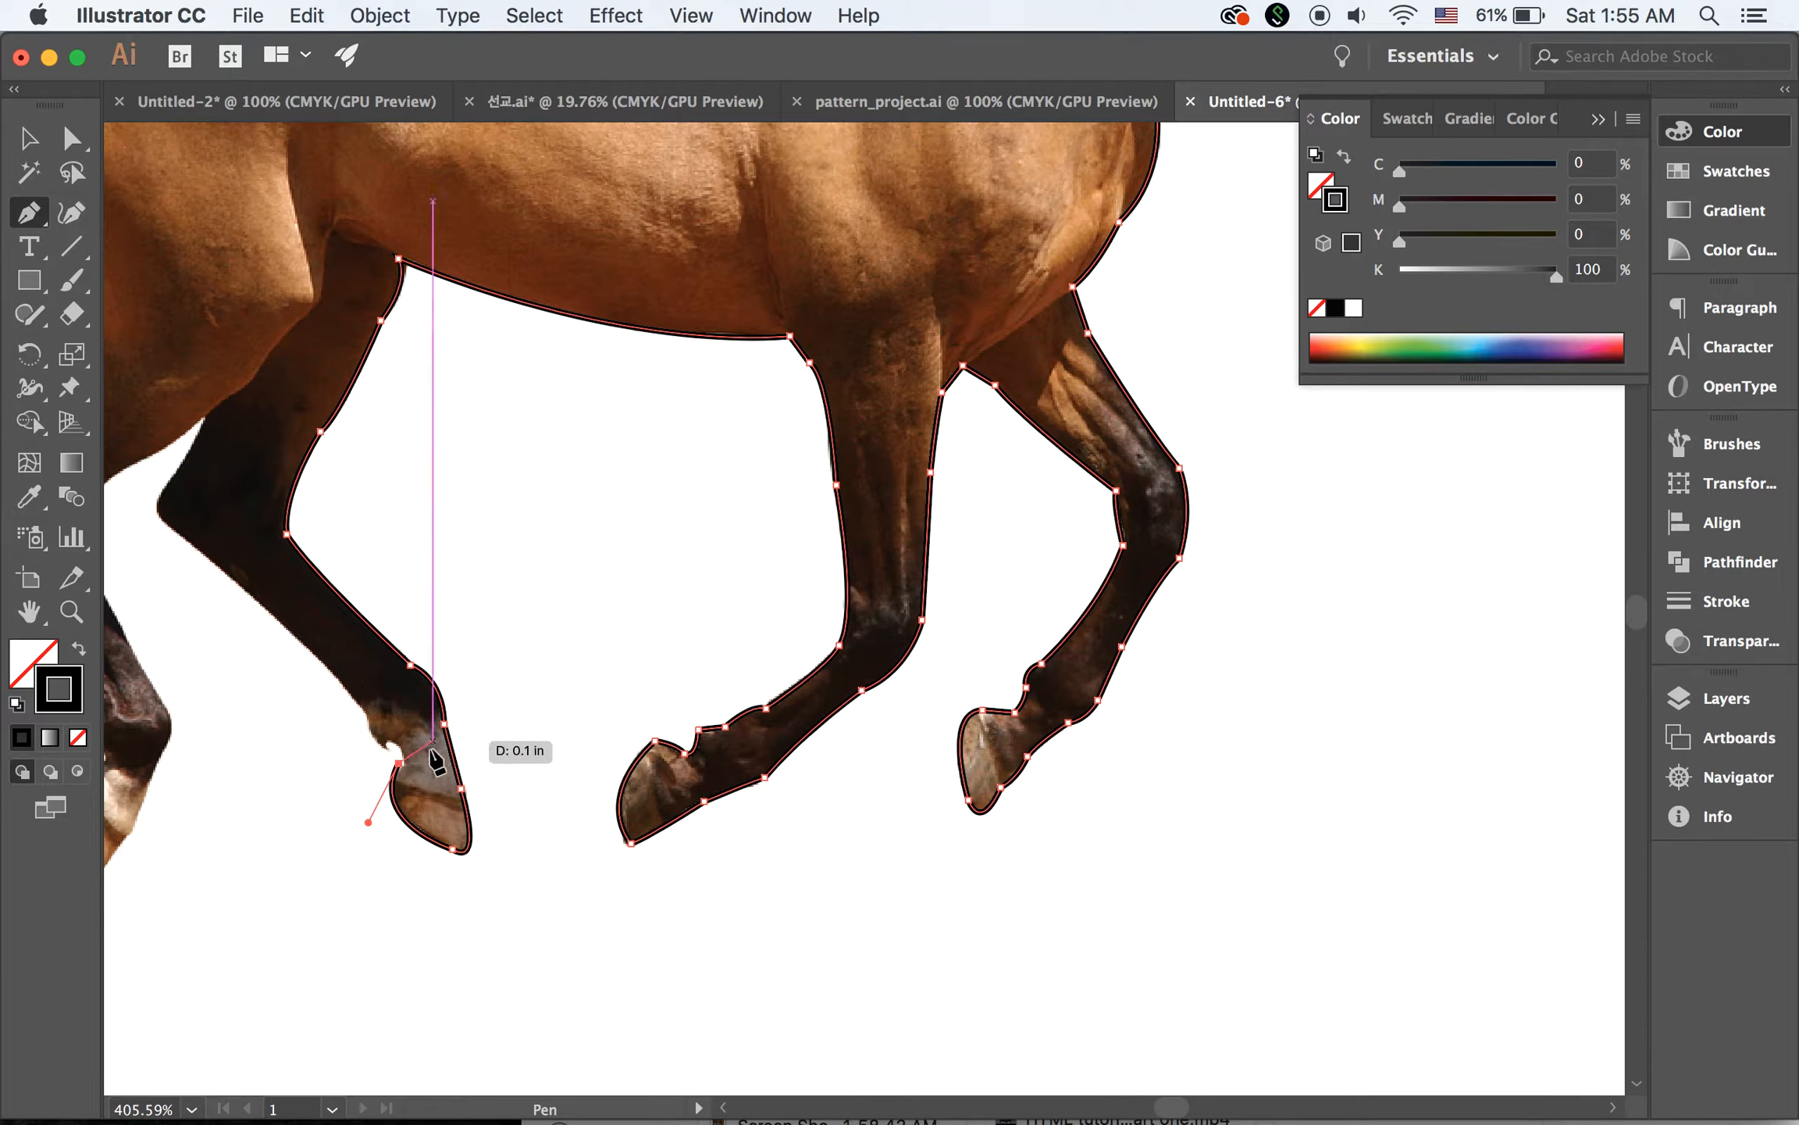
{"action": "left_click", "coordinate": [382, 731]}
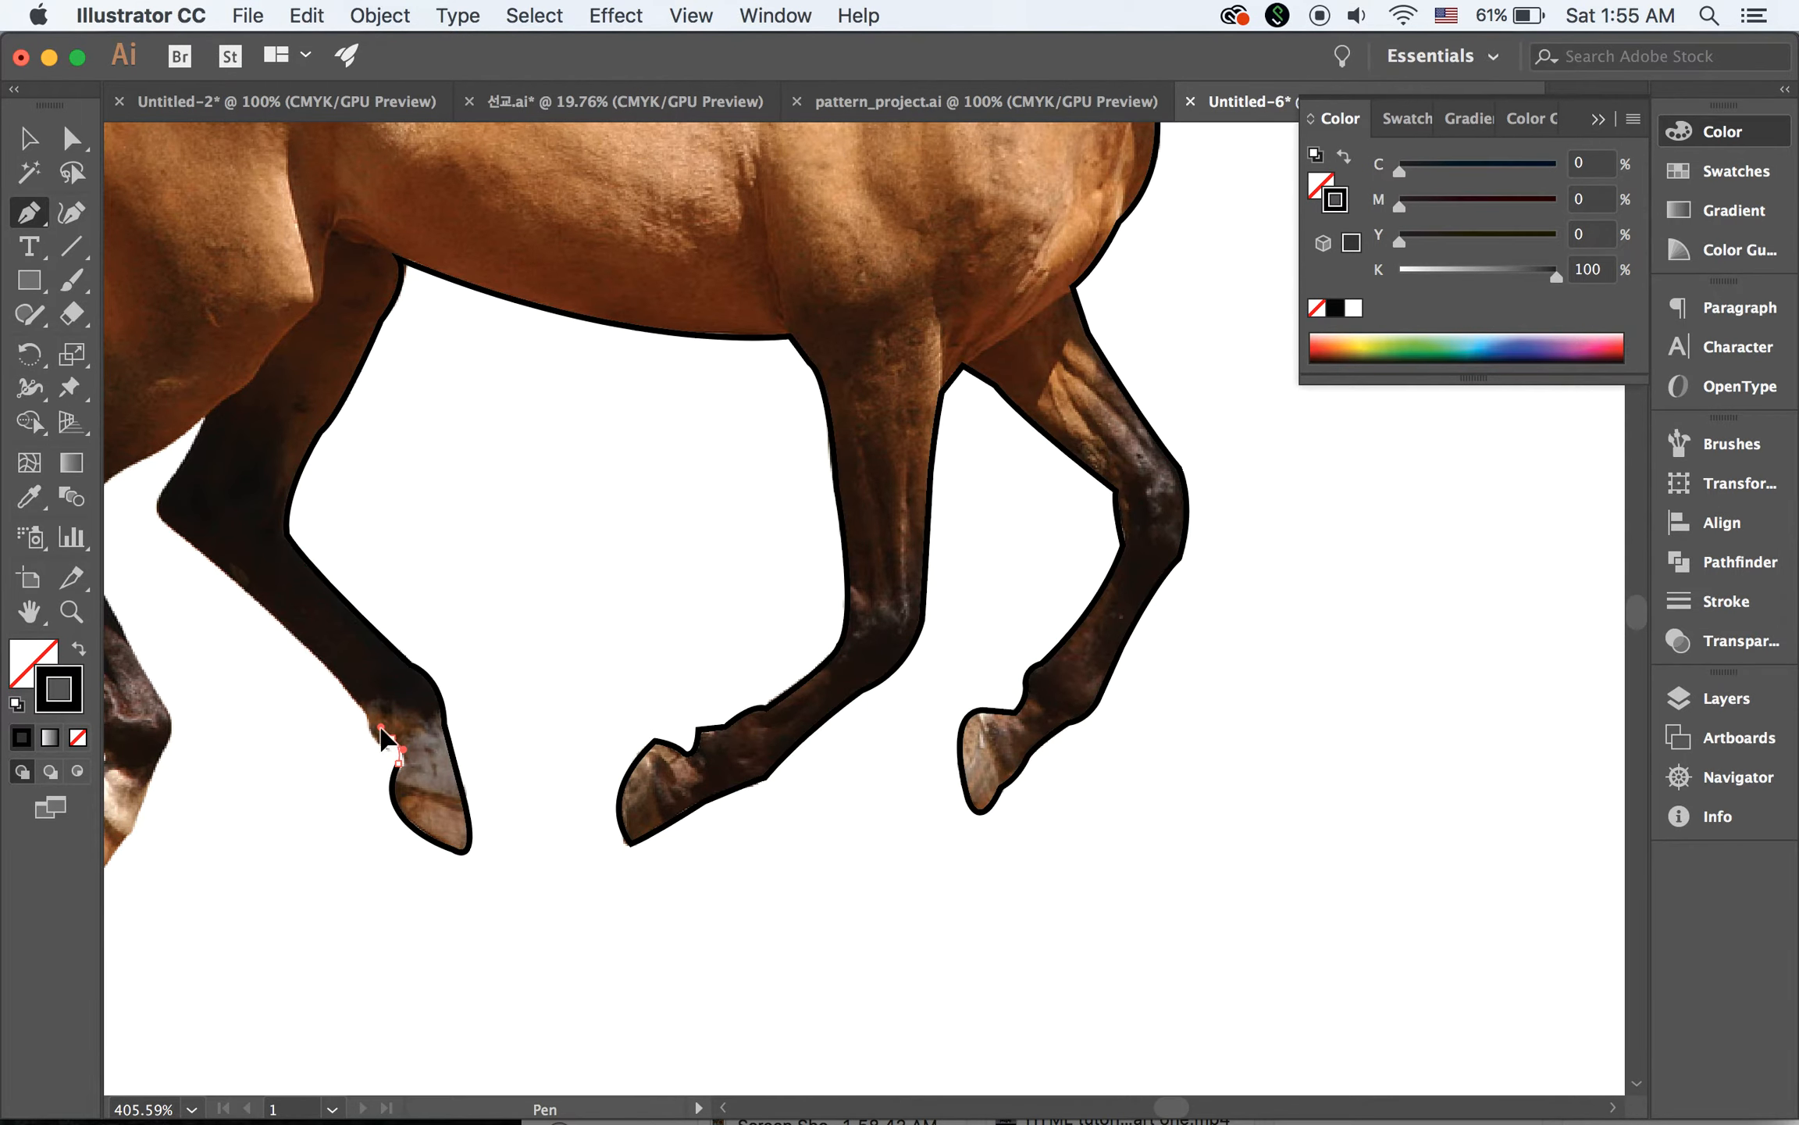
Trace the back edge of the far hind leg from the pastern notch up the lower leg and around the point of the hock
{"action": "left_click_drag", "start_coordinate": [382, 727], "coordinate": [342, 653]}
{"action": "left_click", "coordinate": [350, 664]}
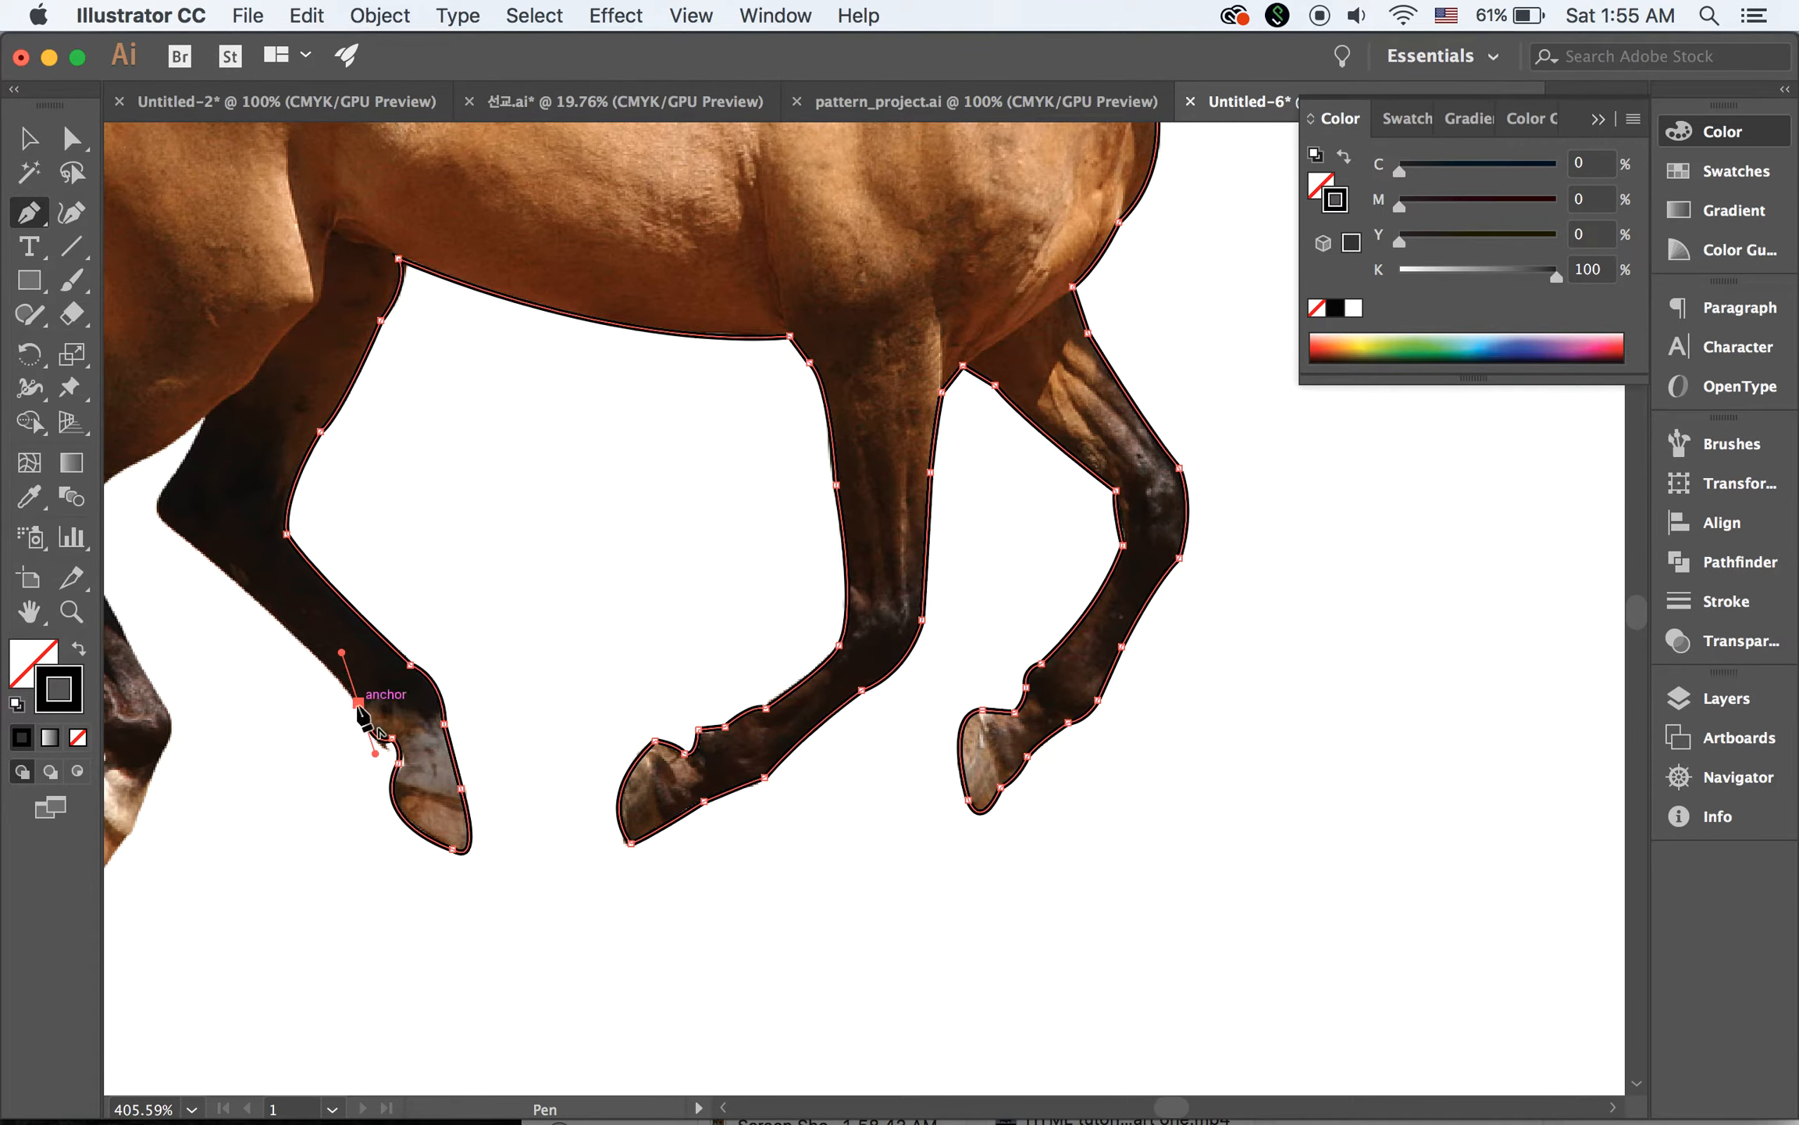
{"action": "left_click", "coordinate": [359, 705]}
{"action": "key", "text": "space"}
{"action": "left_click_drag", "start_coordinate": [433, 742], "coordinate": [610, 836]}
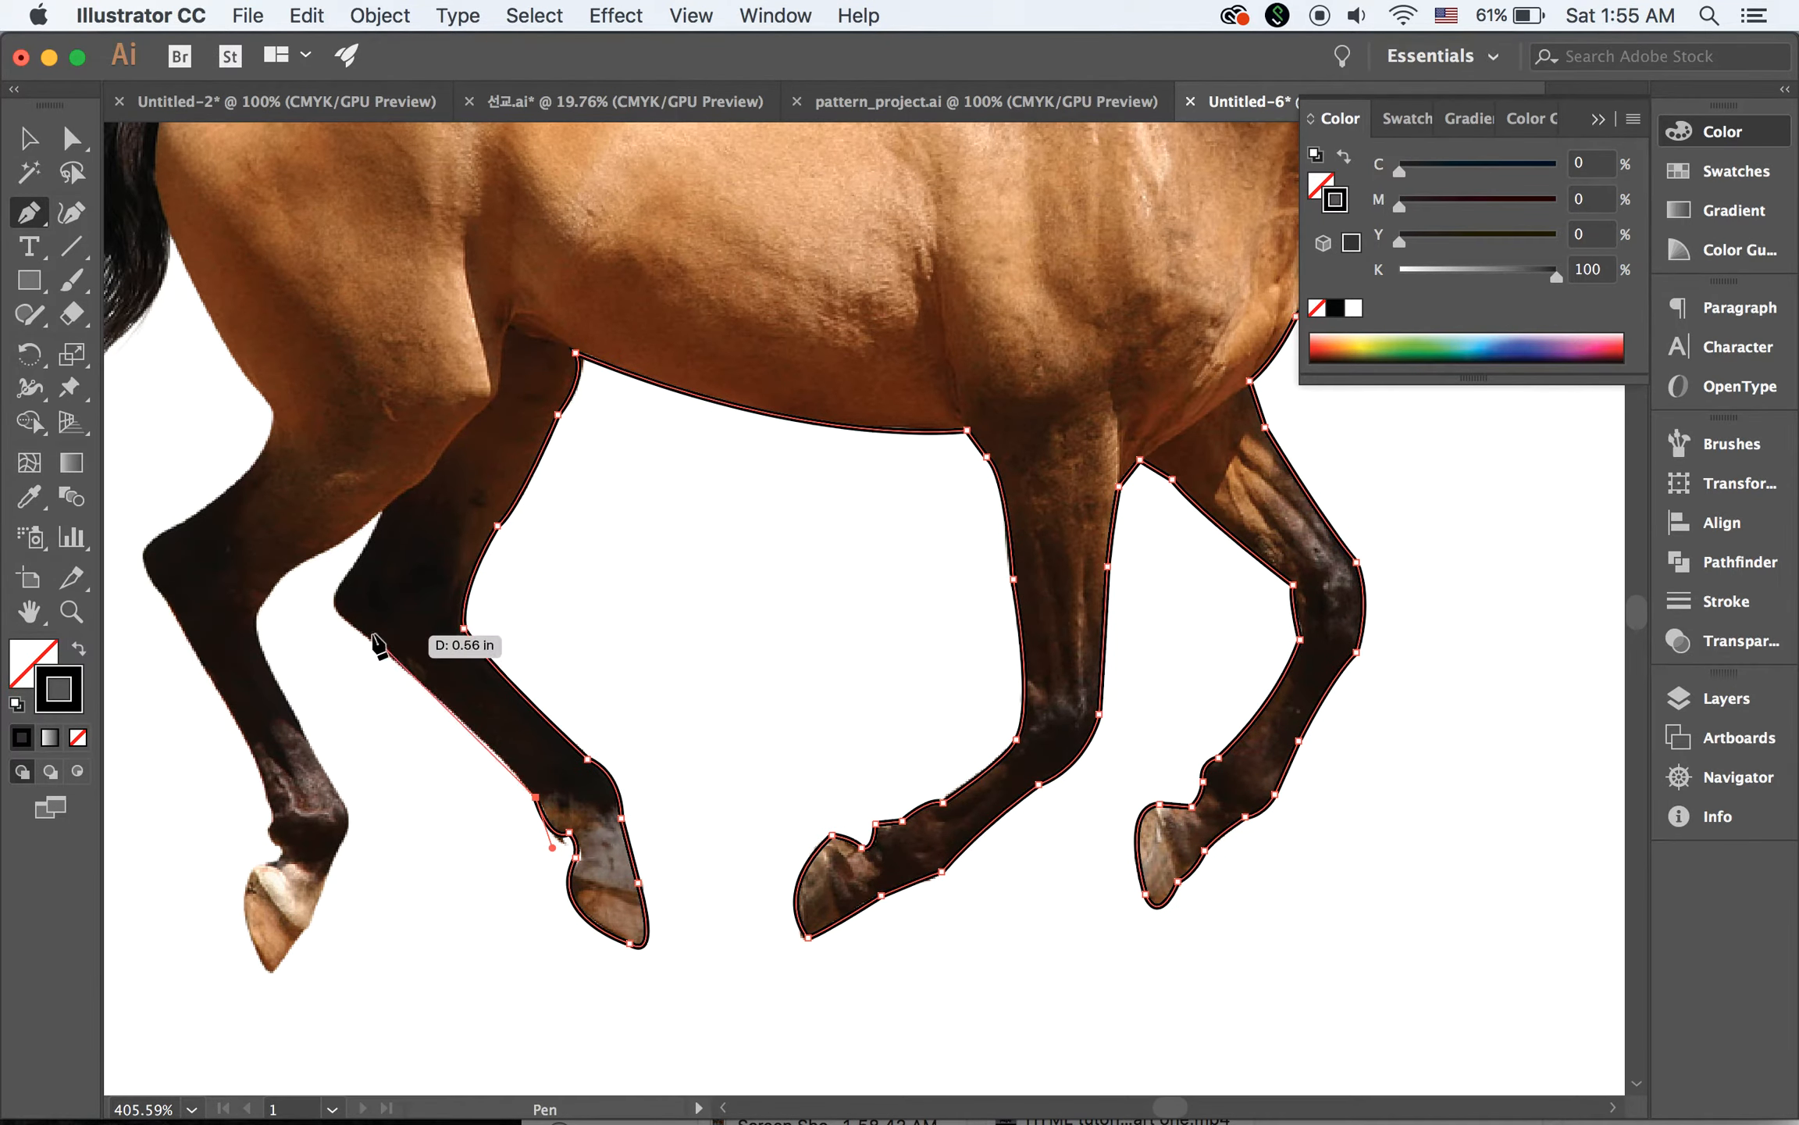
{"action": "left_click_drag", "start_coordinate": [343, 617], "coordinate": [206, 511]}
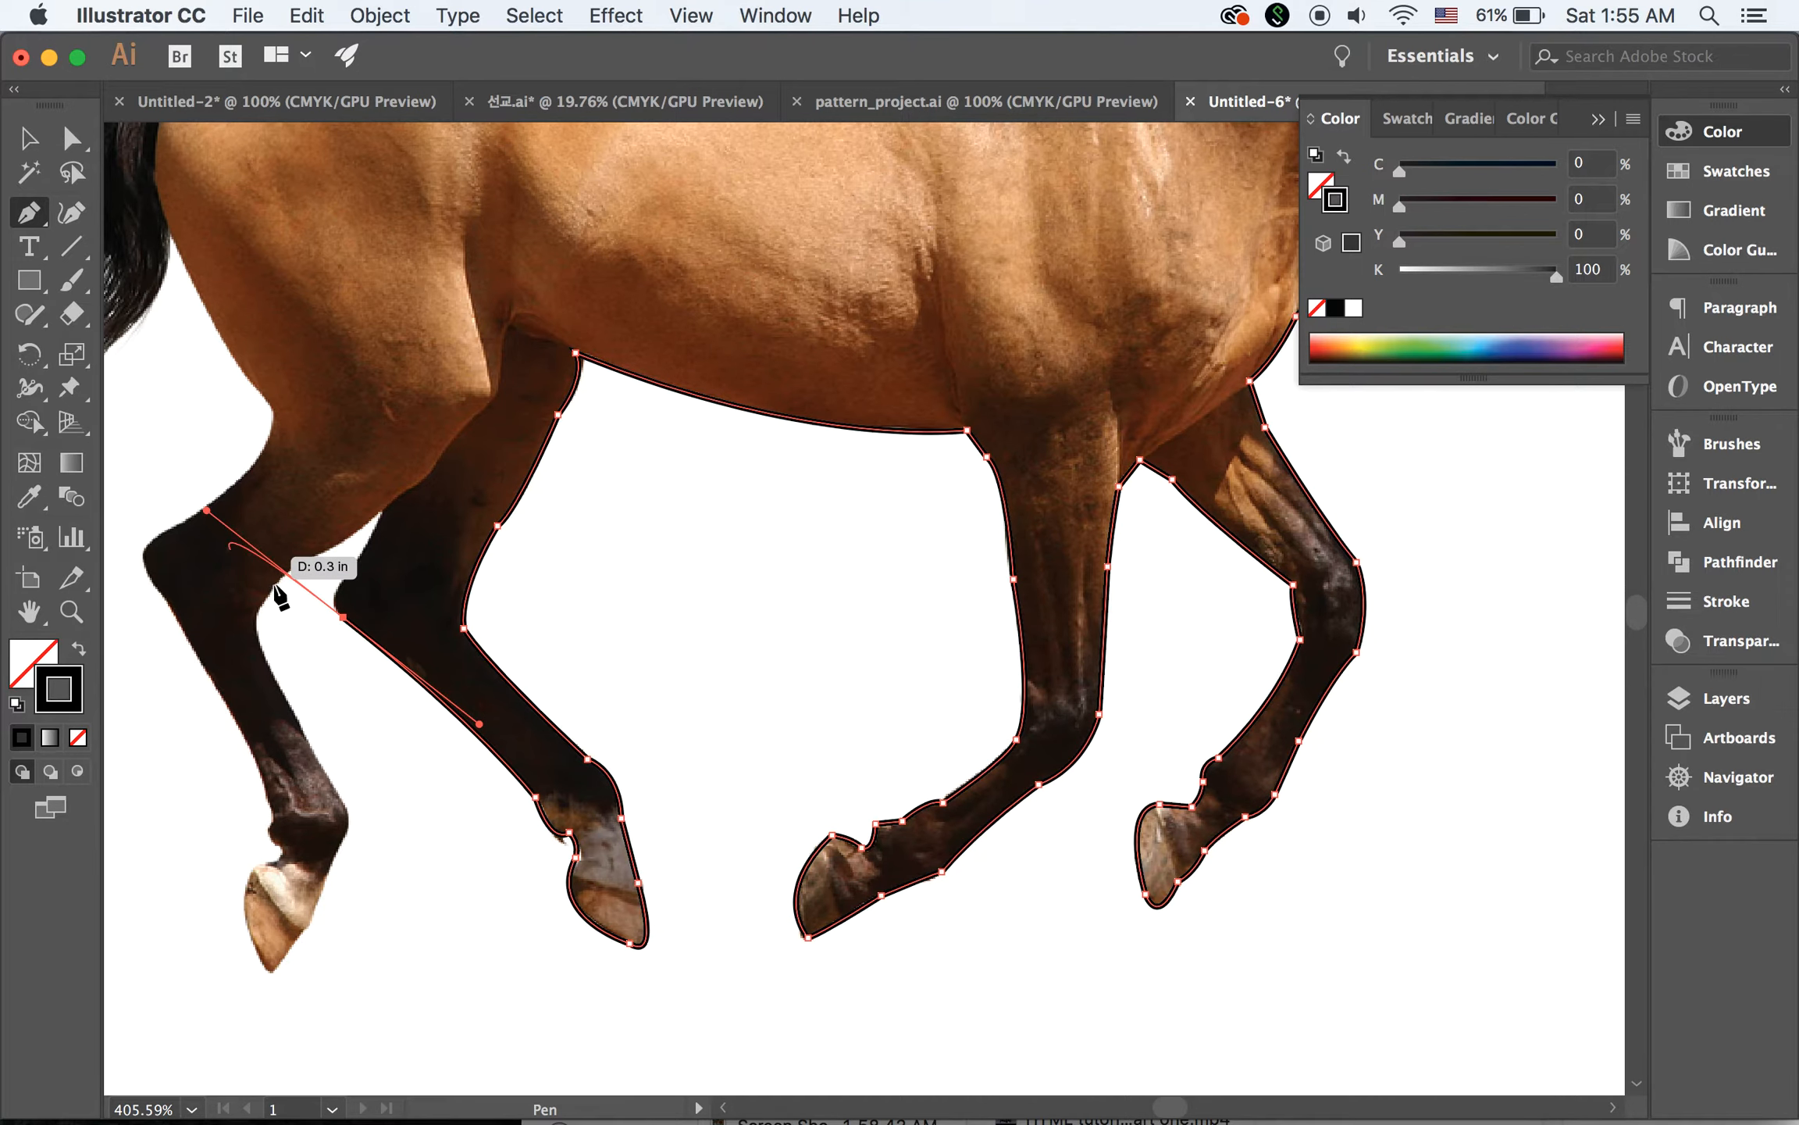
{"action": "left_click", "coordinate": [345, 617]}
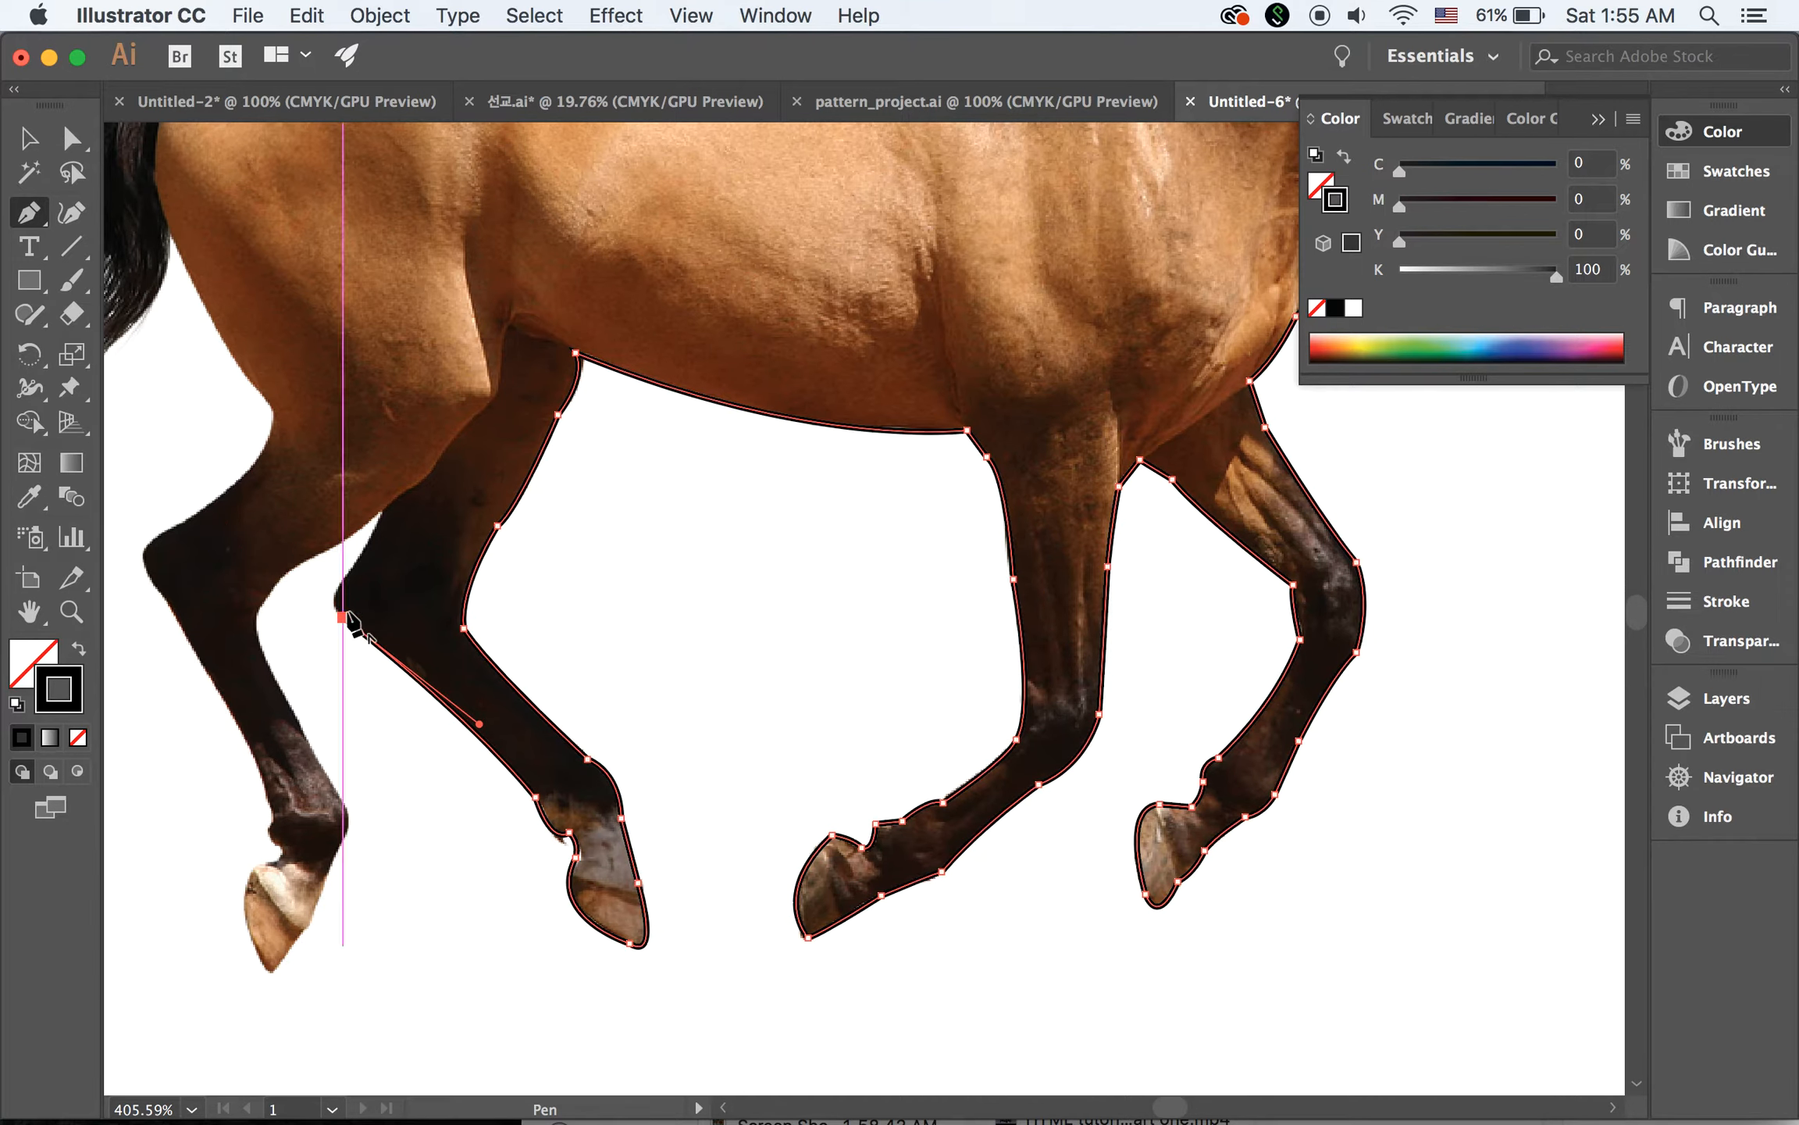
{"action": "left_click_drag", "start_coordinate": [351, 566], "coordinate": [381, 535]}
{"action": "left_click", "coordinate": [351, 567]}
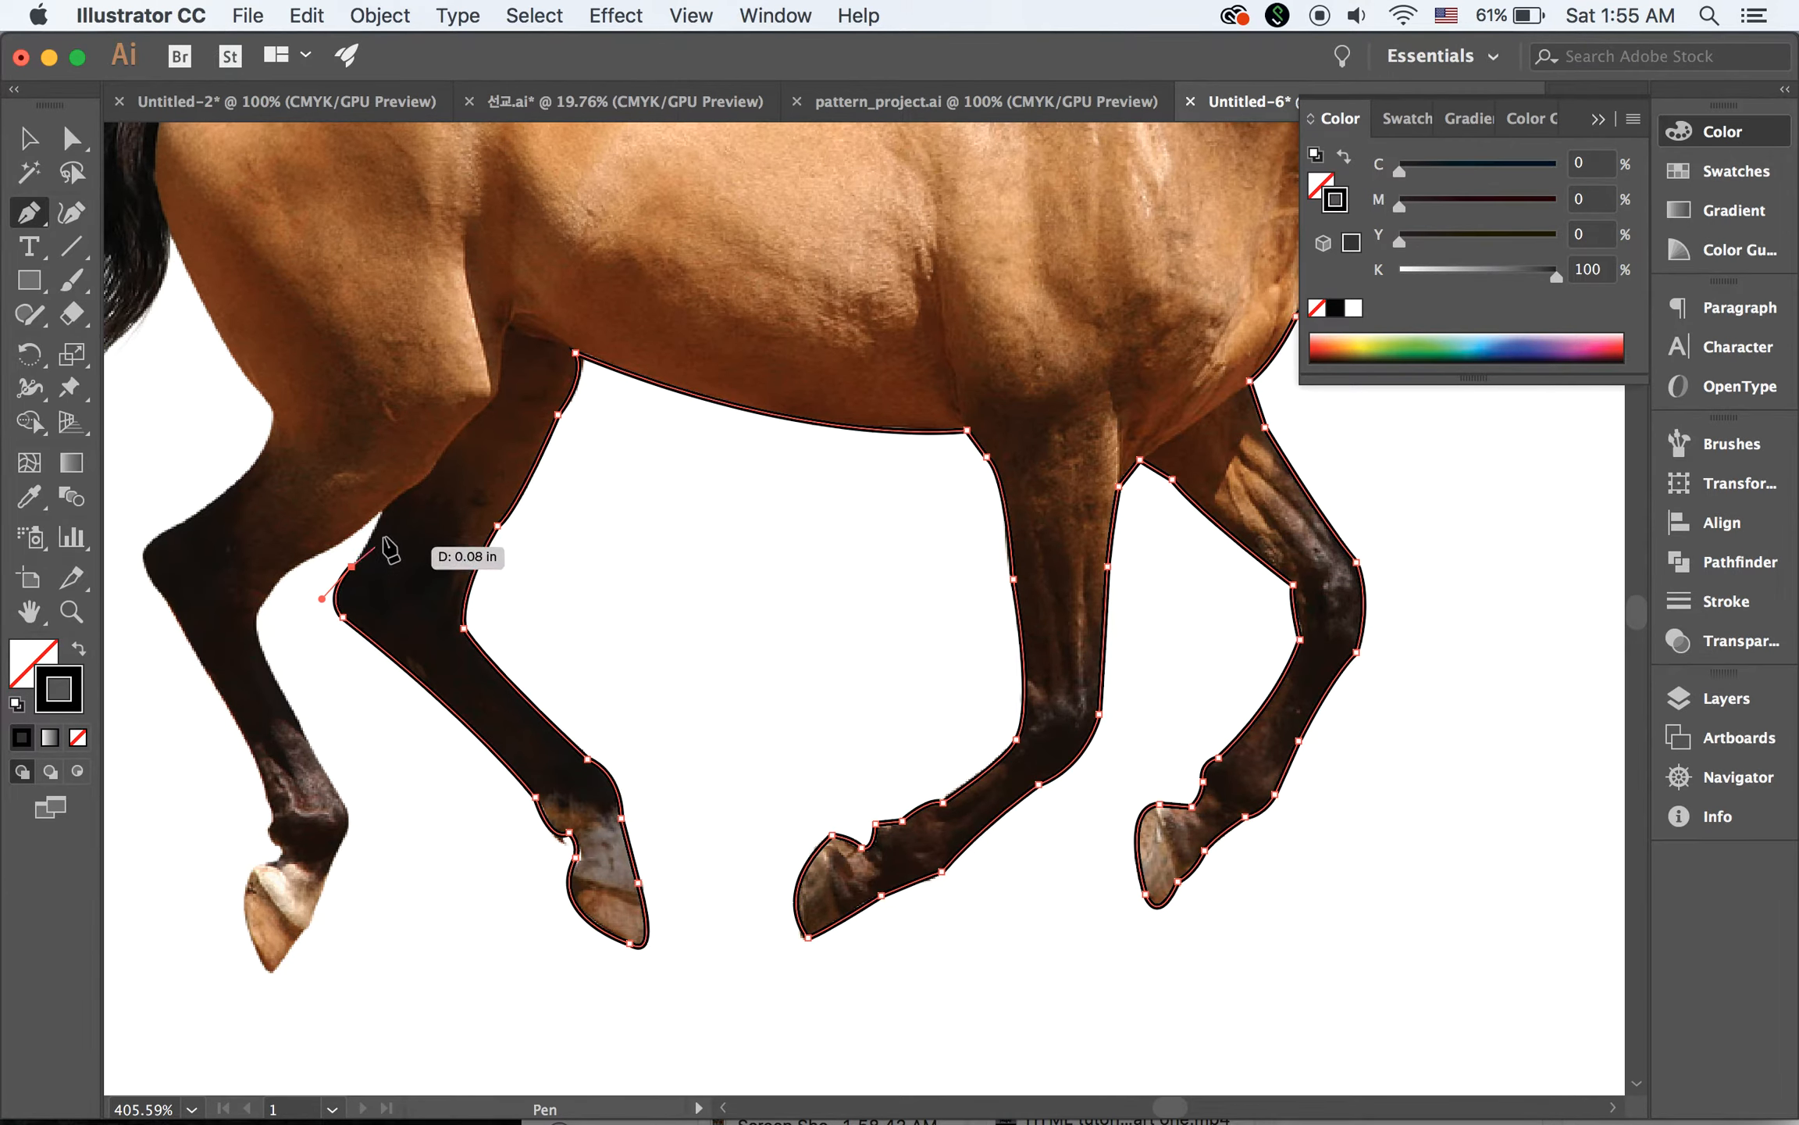
Extend the outline to where the hind legs meet, along the near hind leg's underside and around the front of its hock
{"action": "left_click", "coordinate": [384, 504]}
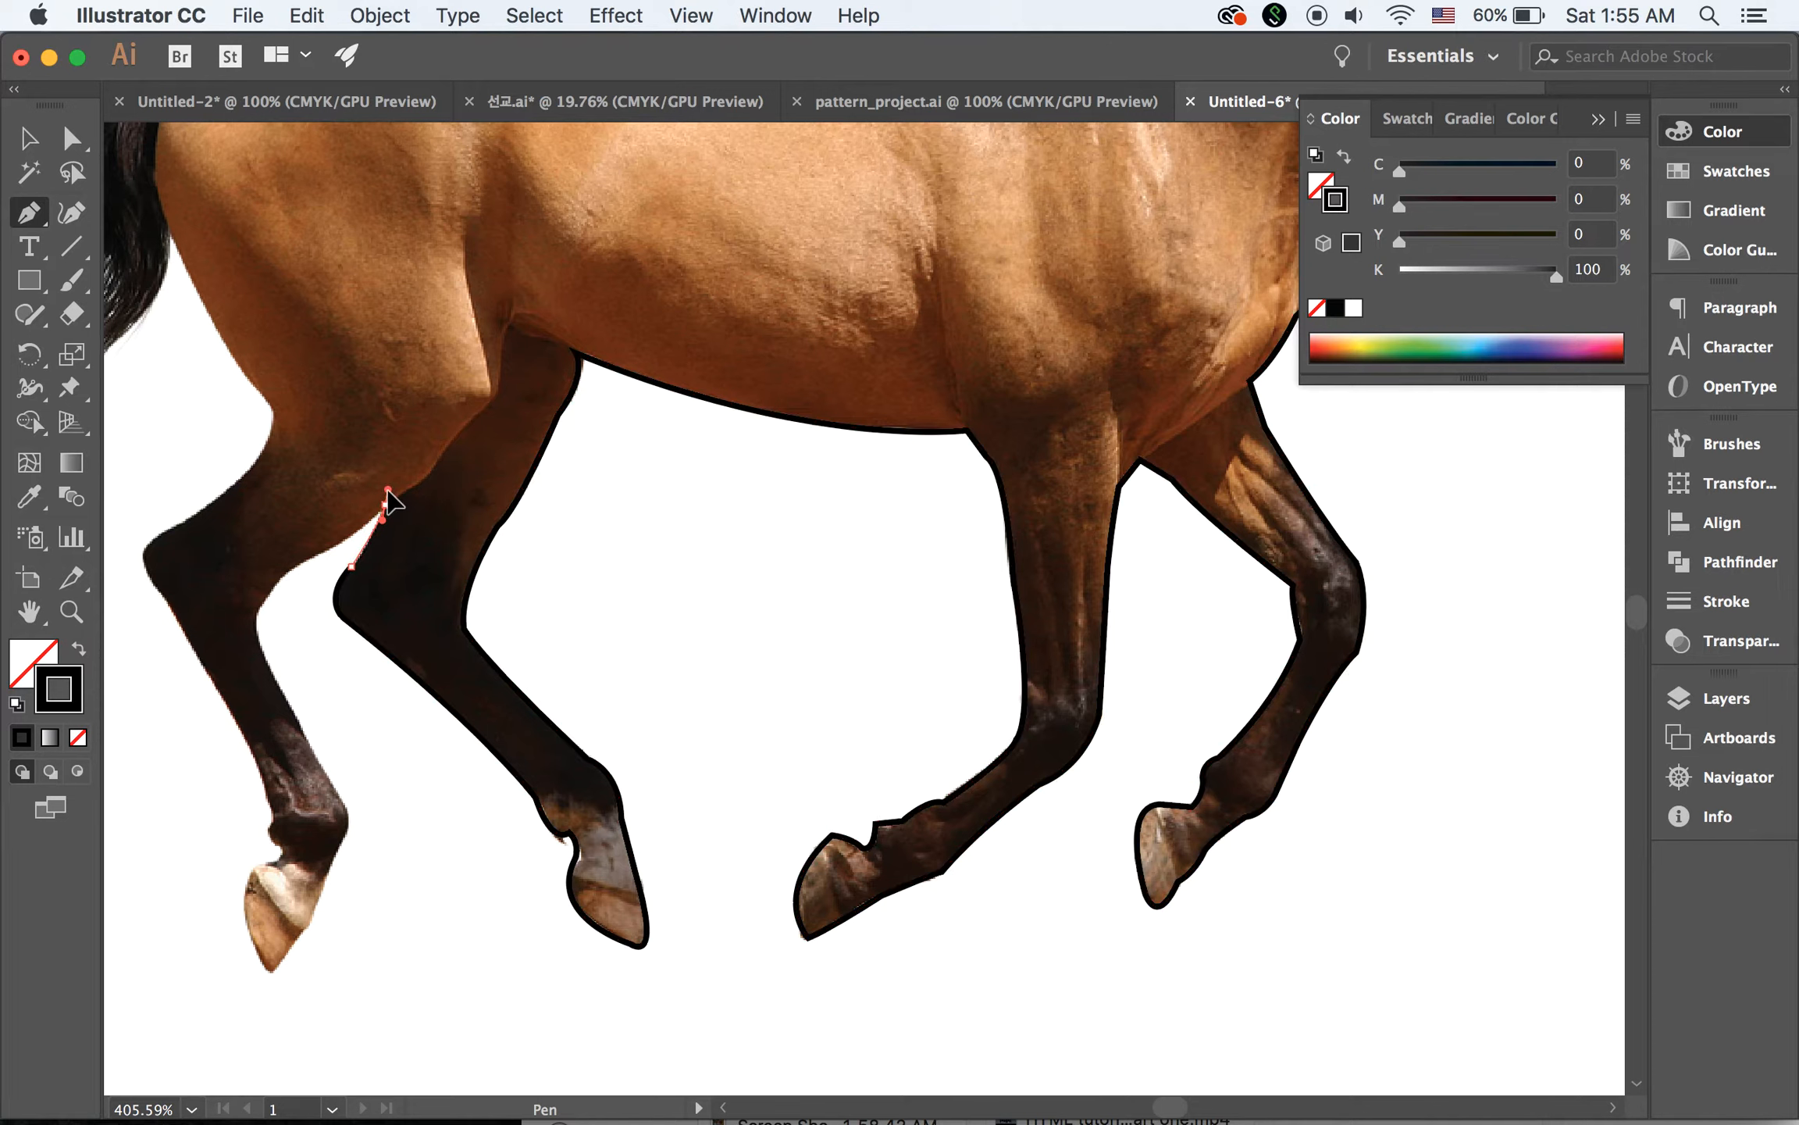
{"action": "left_click_drag", "start_coordinate": [390, 501], "coordinate": [391, 504]}
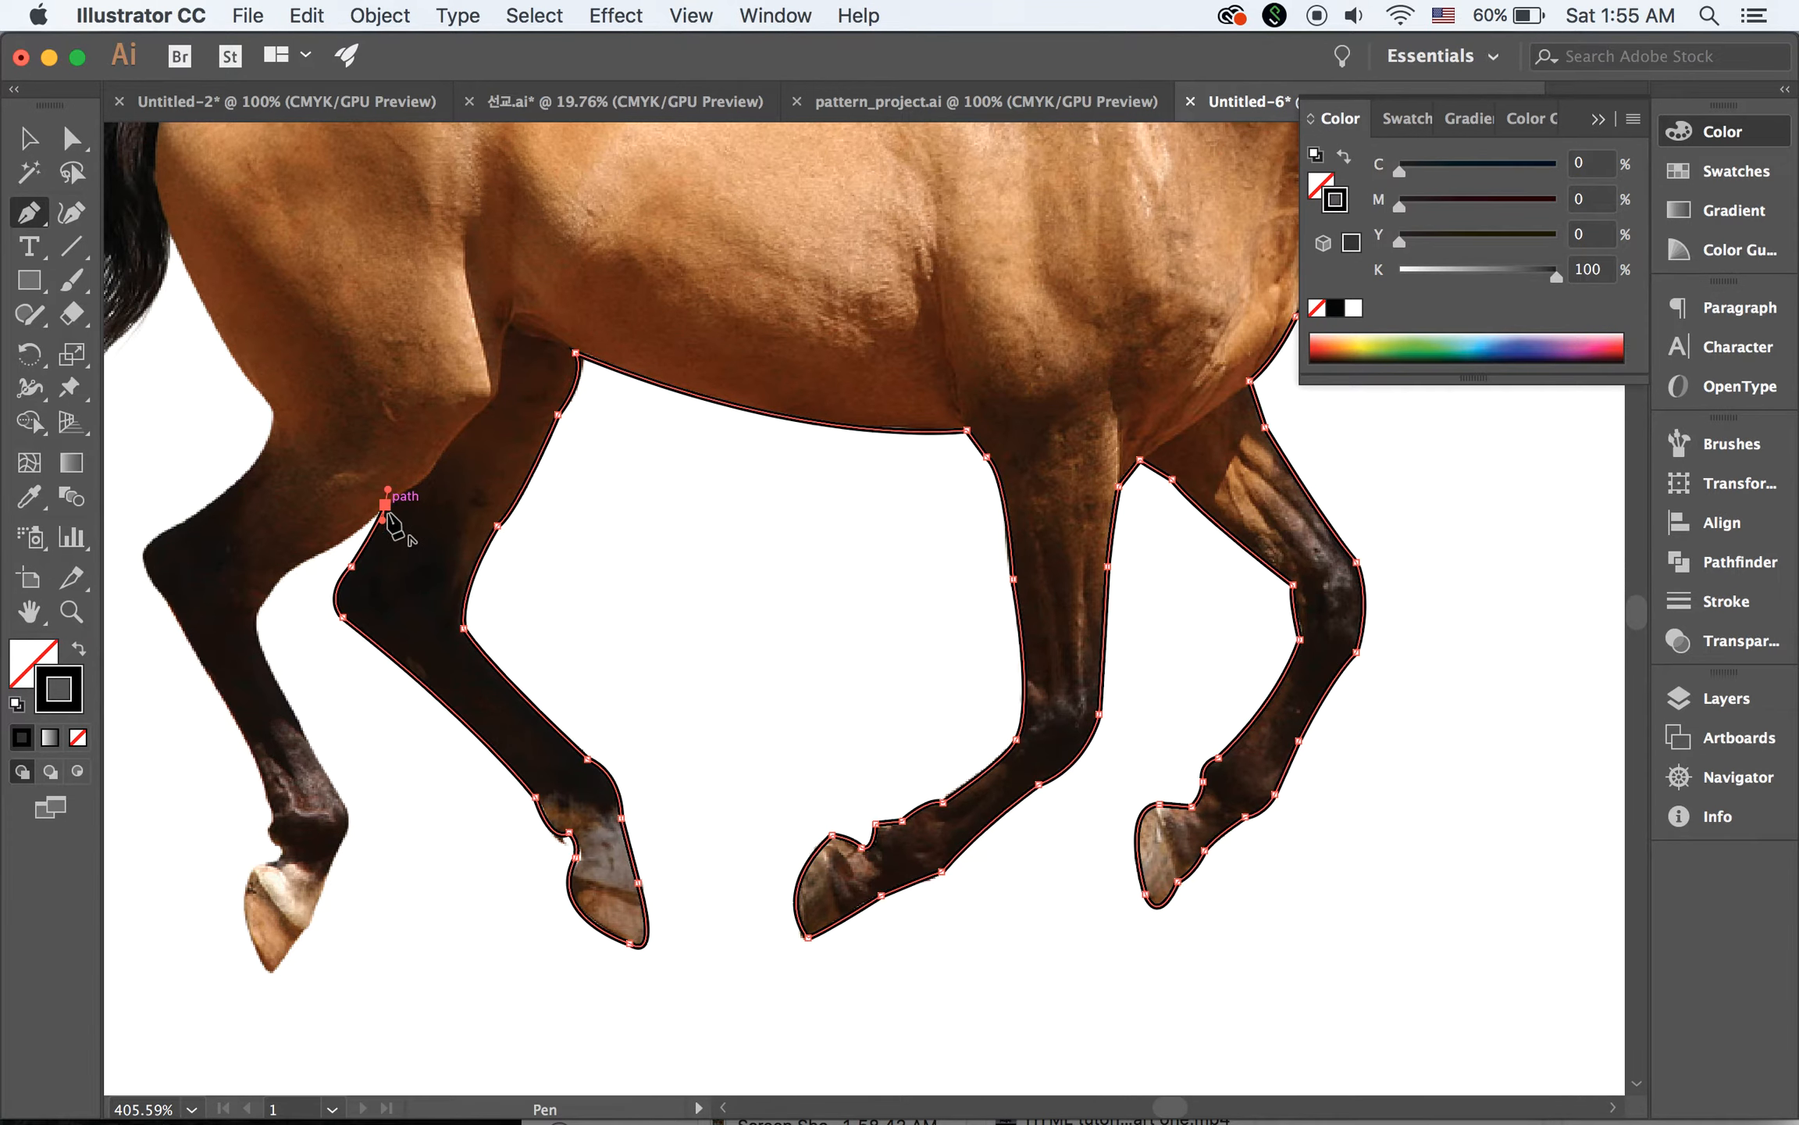
{"action": "left_click_drag", "start_coordinate": [294, 565], "coordinate": [243, 579]}
{"action": "left_click", "coordinate": [293, 564]}
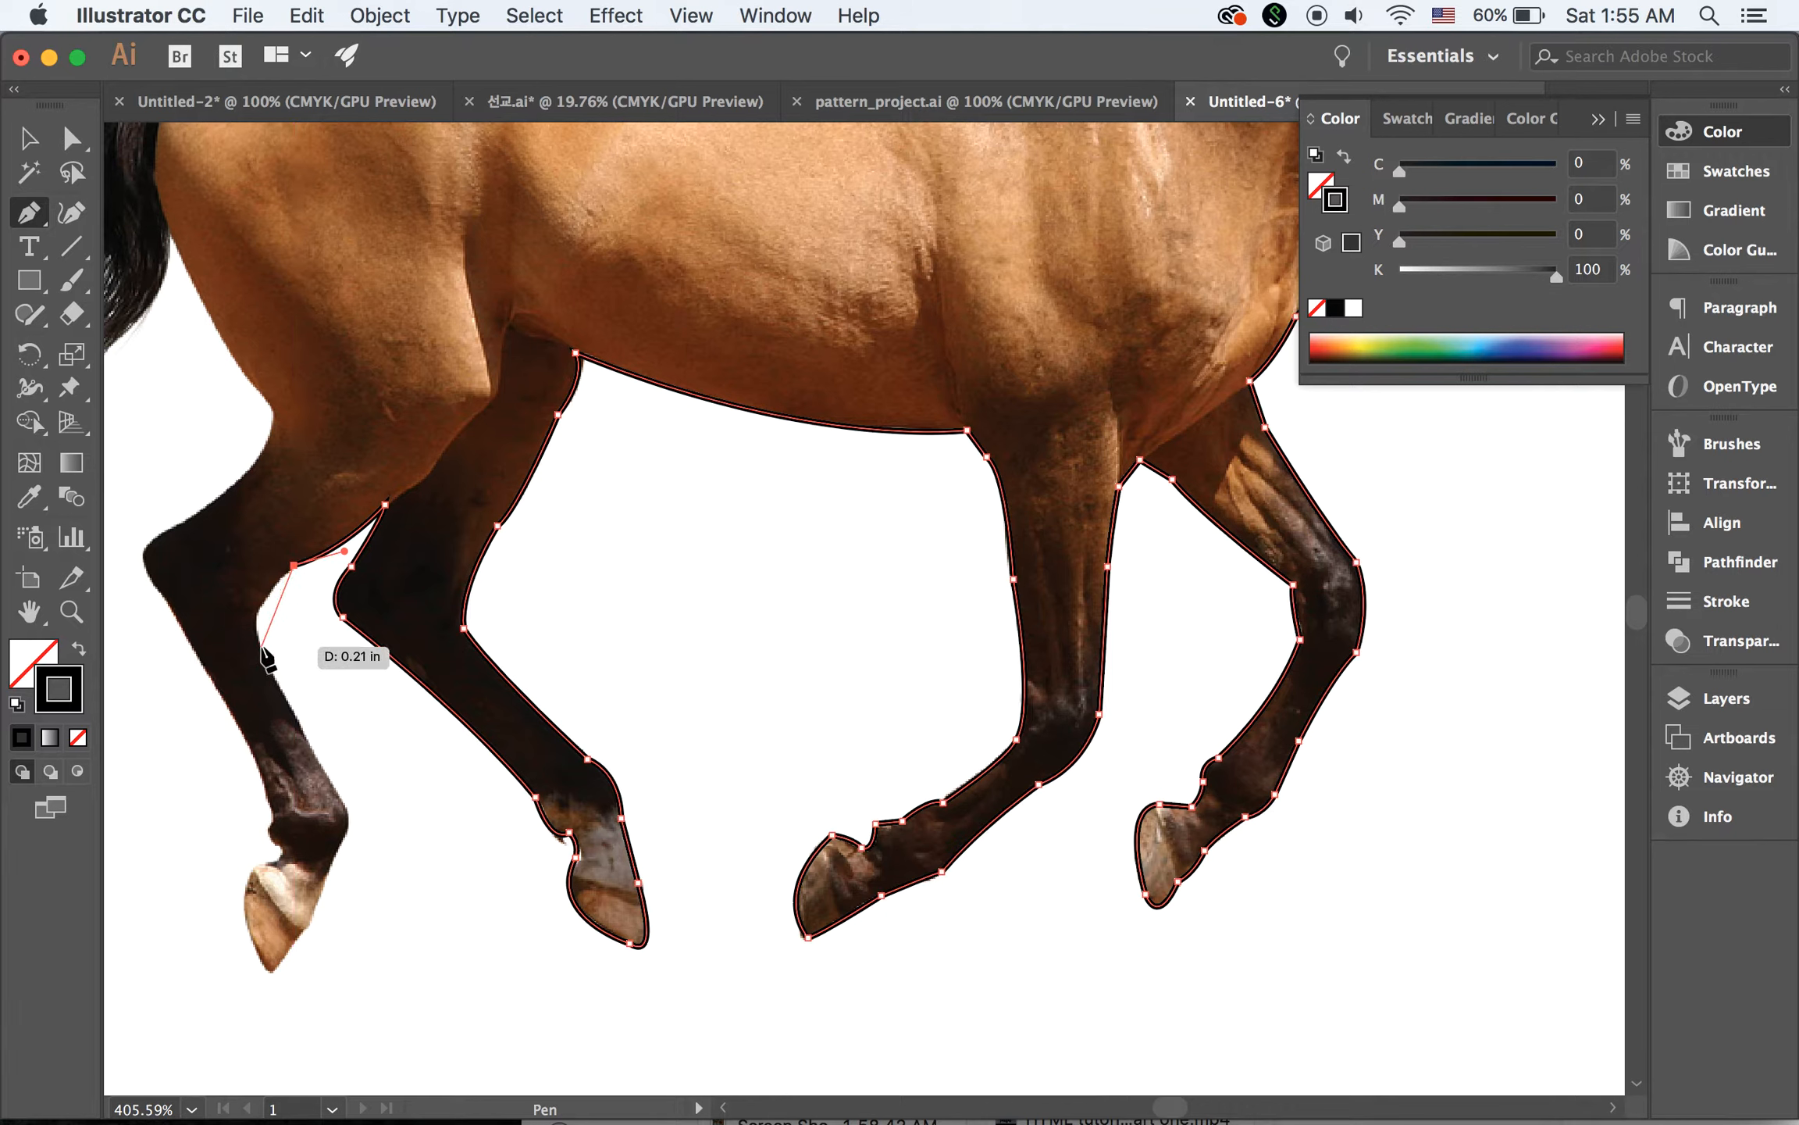
{"action": "left_click_drag", "start_coordinate": [262, 648], "coordinate": [266, 668]}
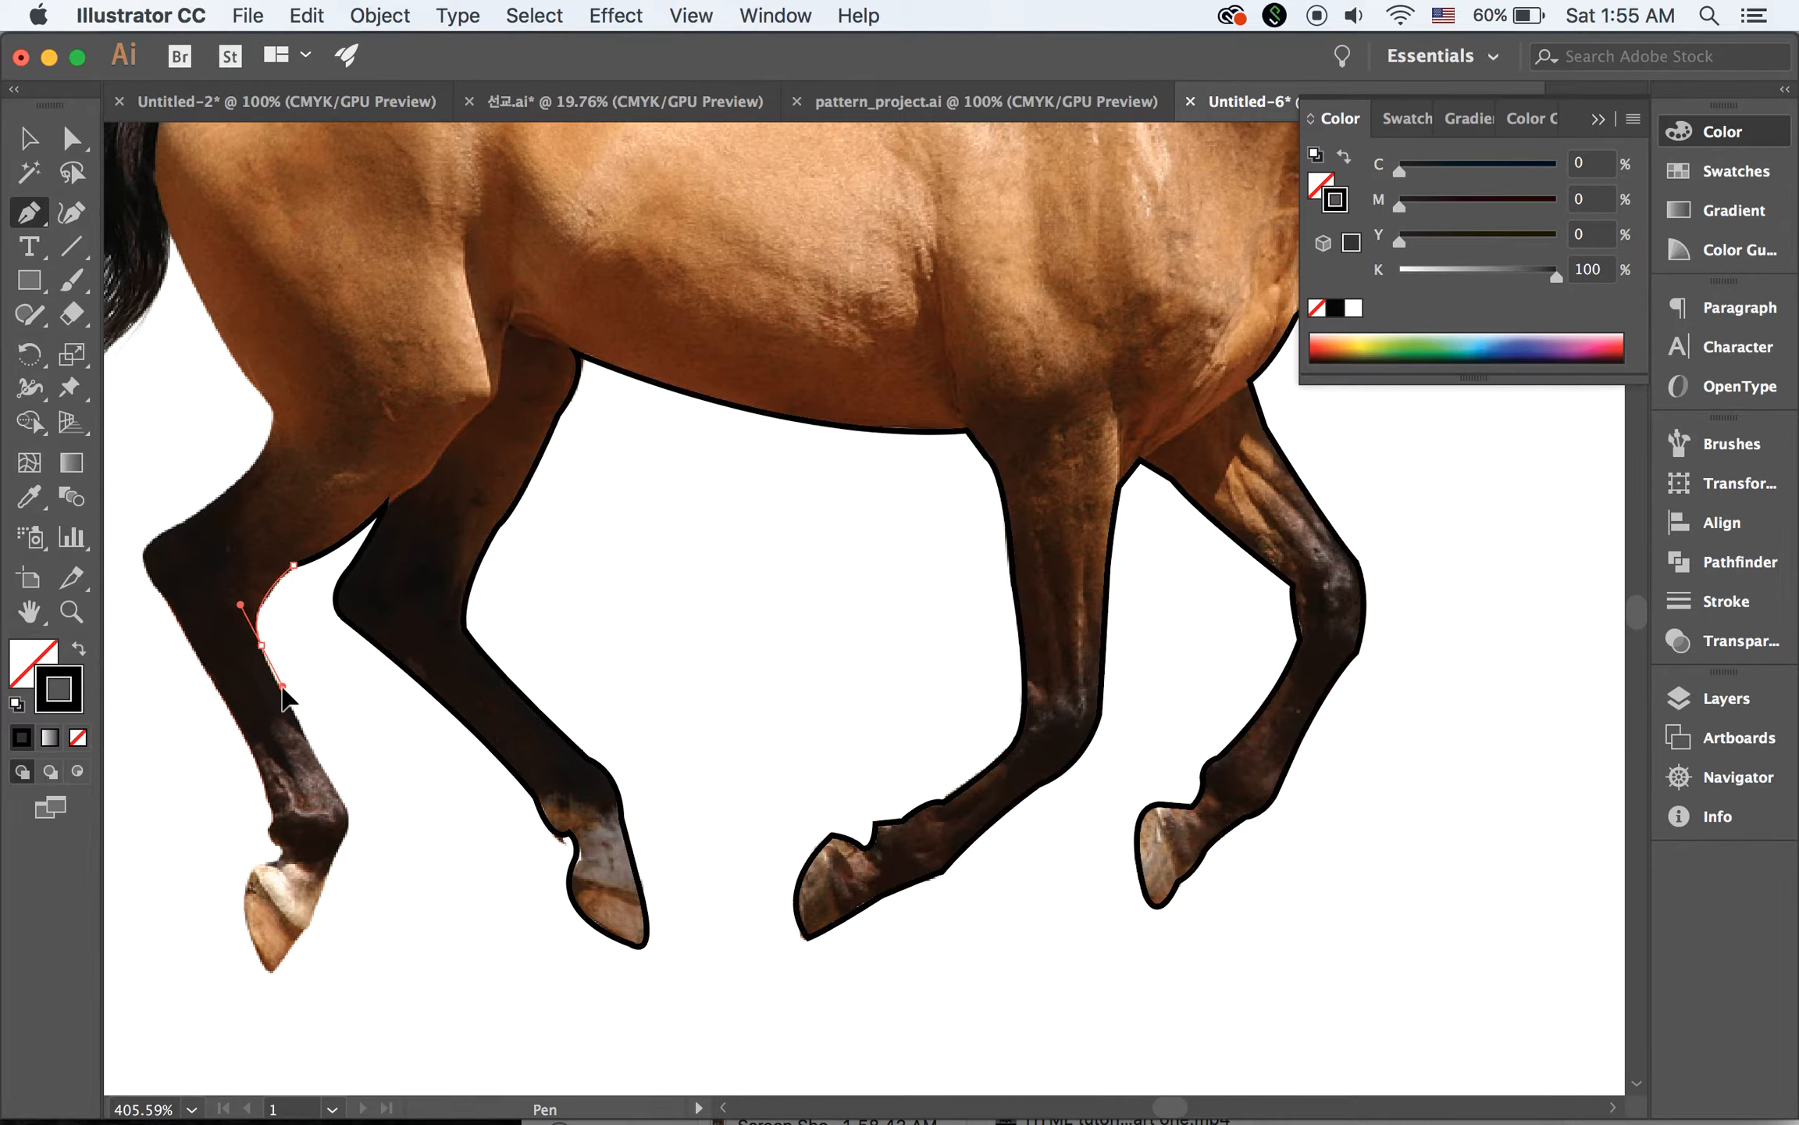
{"action": "left_click_drag", "start_coordinate": [283, 687], "coordinate": [282, 687]}
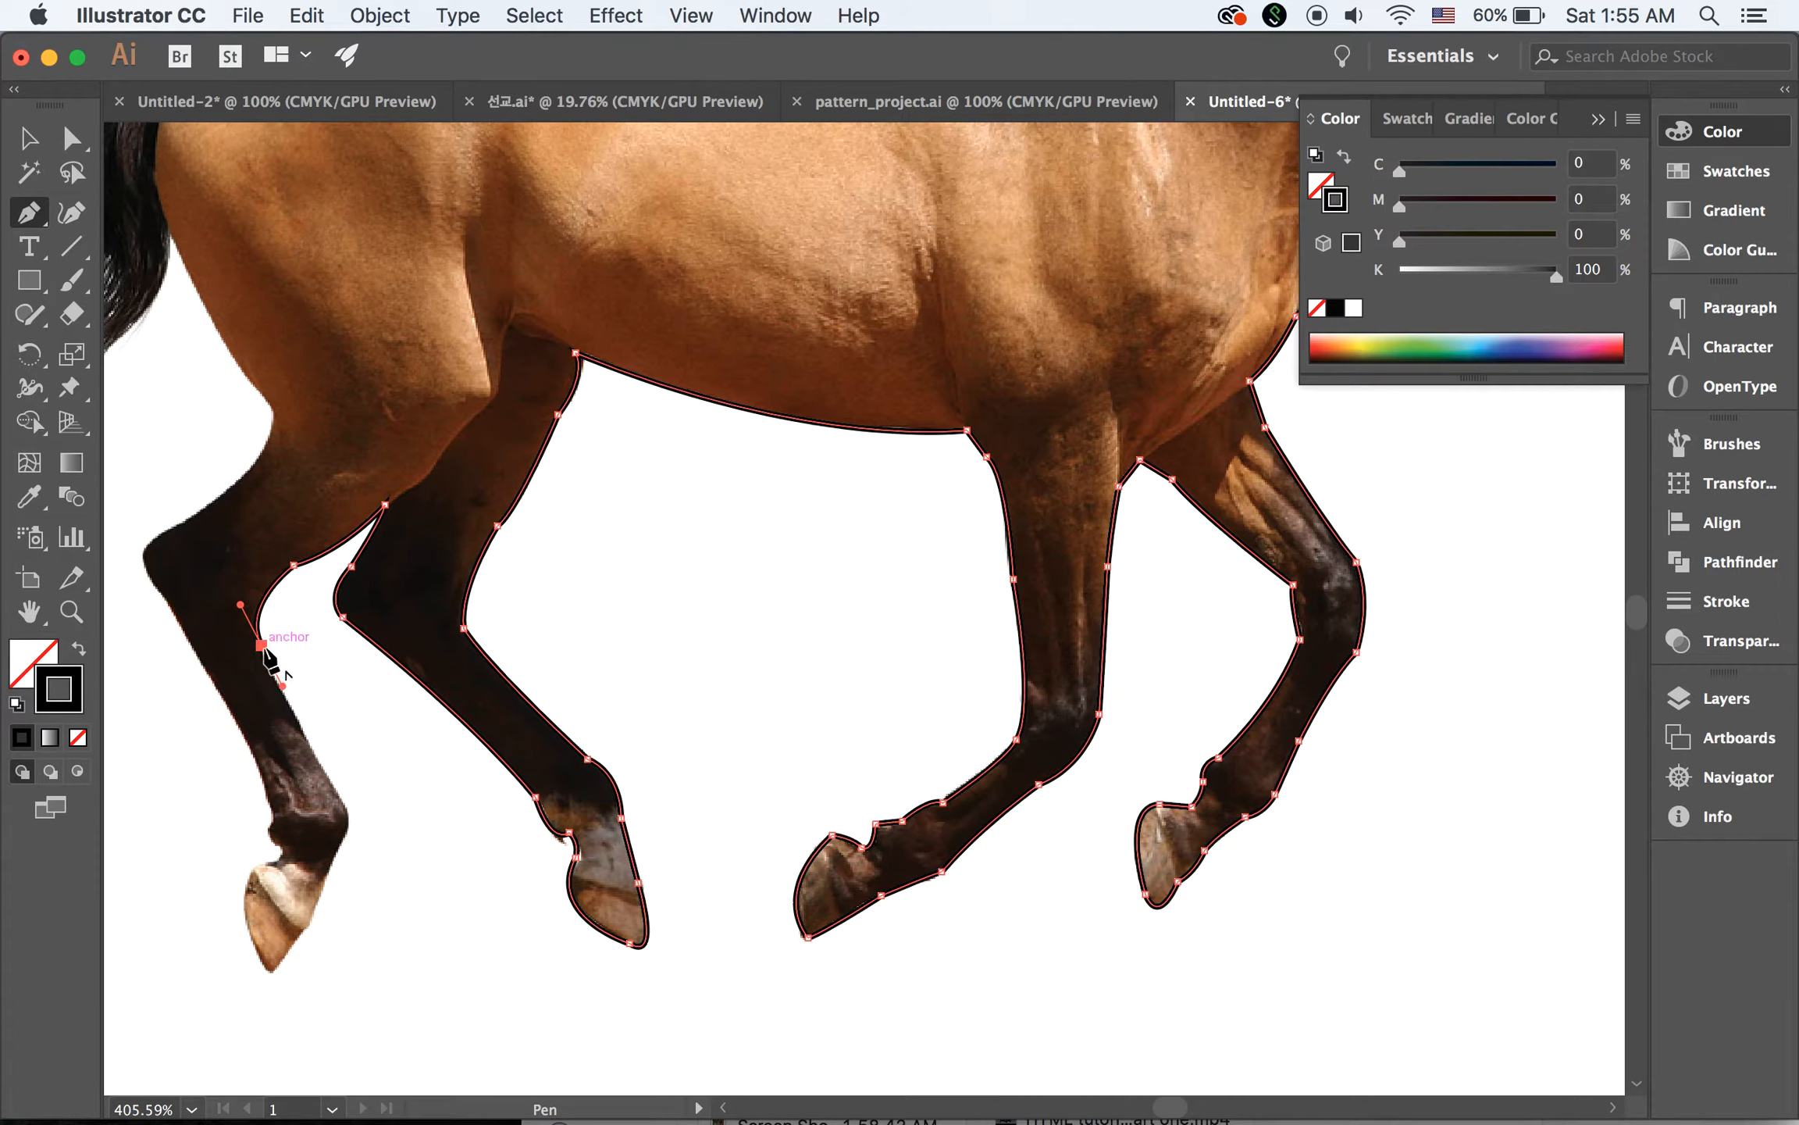
Trace the near hind leg's front edge from the hock down over the fetlock to the tip of the hoof
{"action": "left_click", "coordinate": [335, 792]}
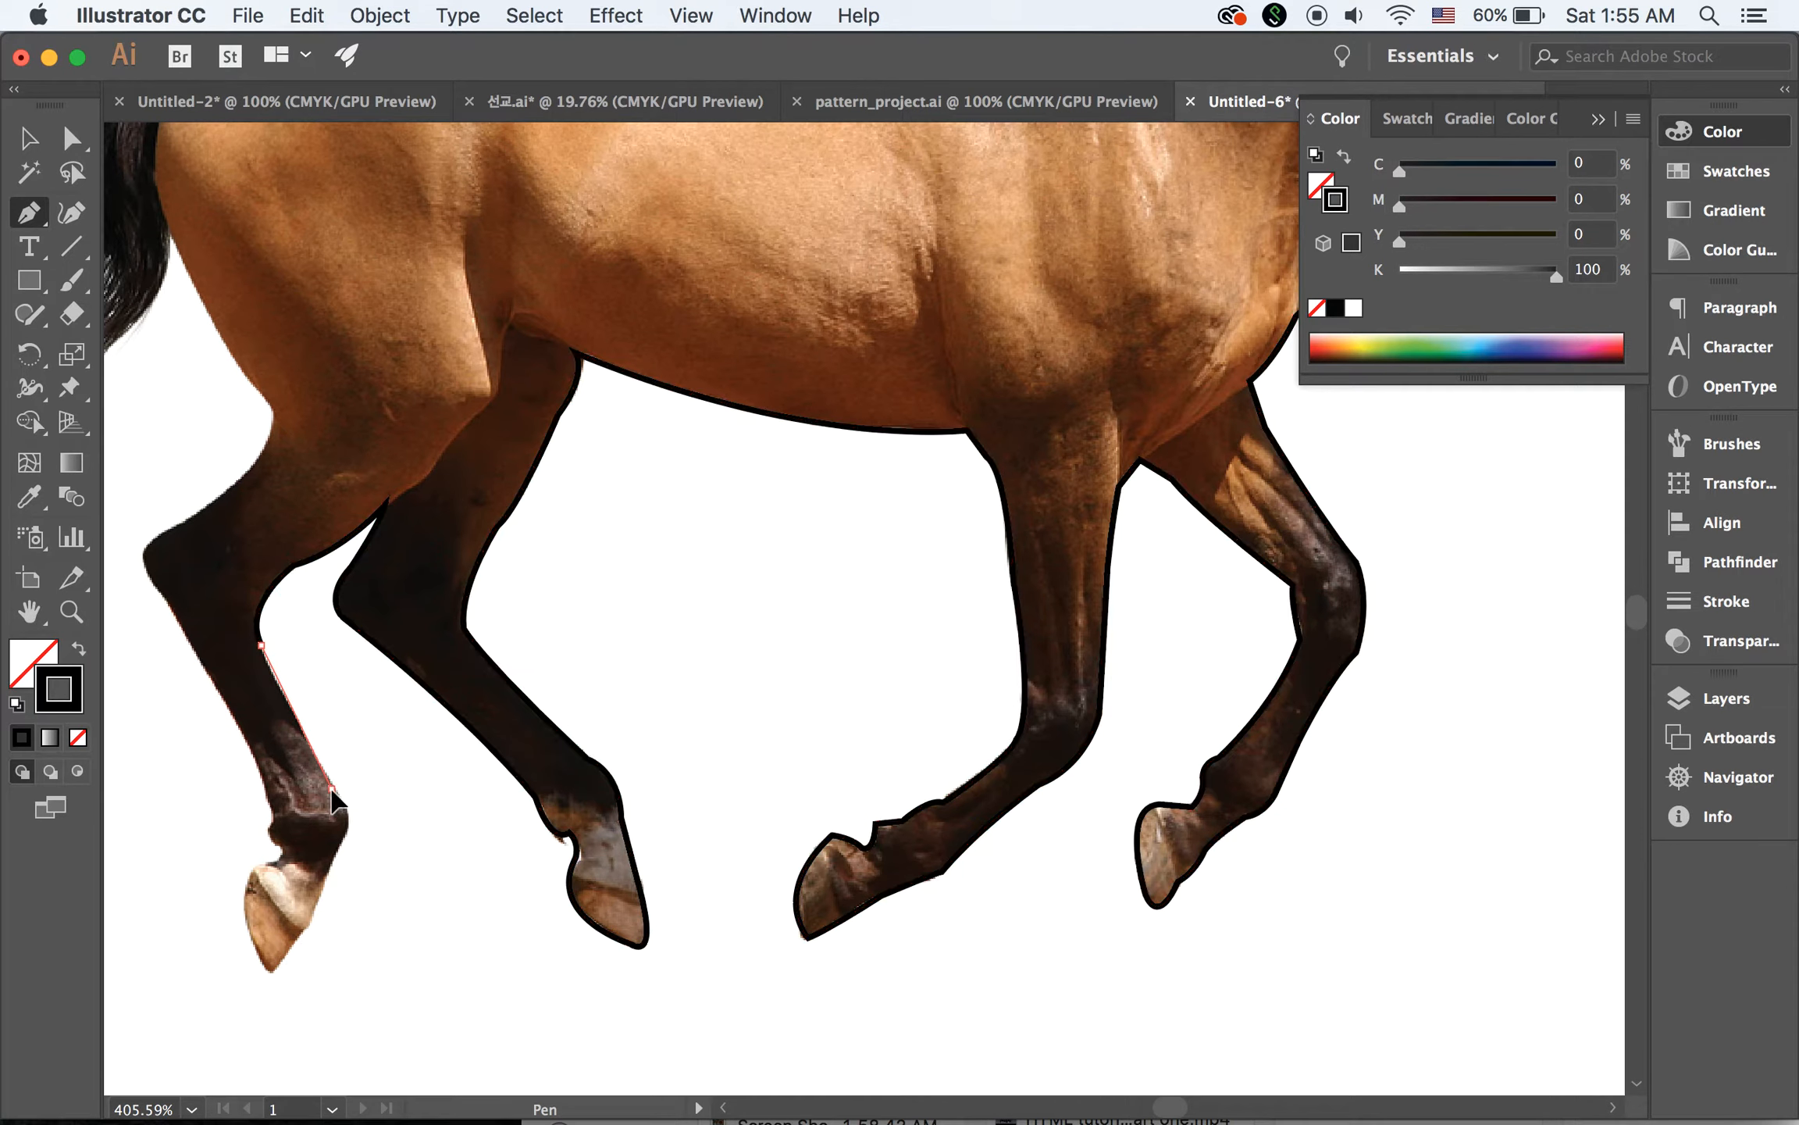
{"action": "left_click_drag", "start_coordinate": [352, 822], "coordinate": [289, 951]}
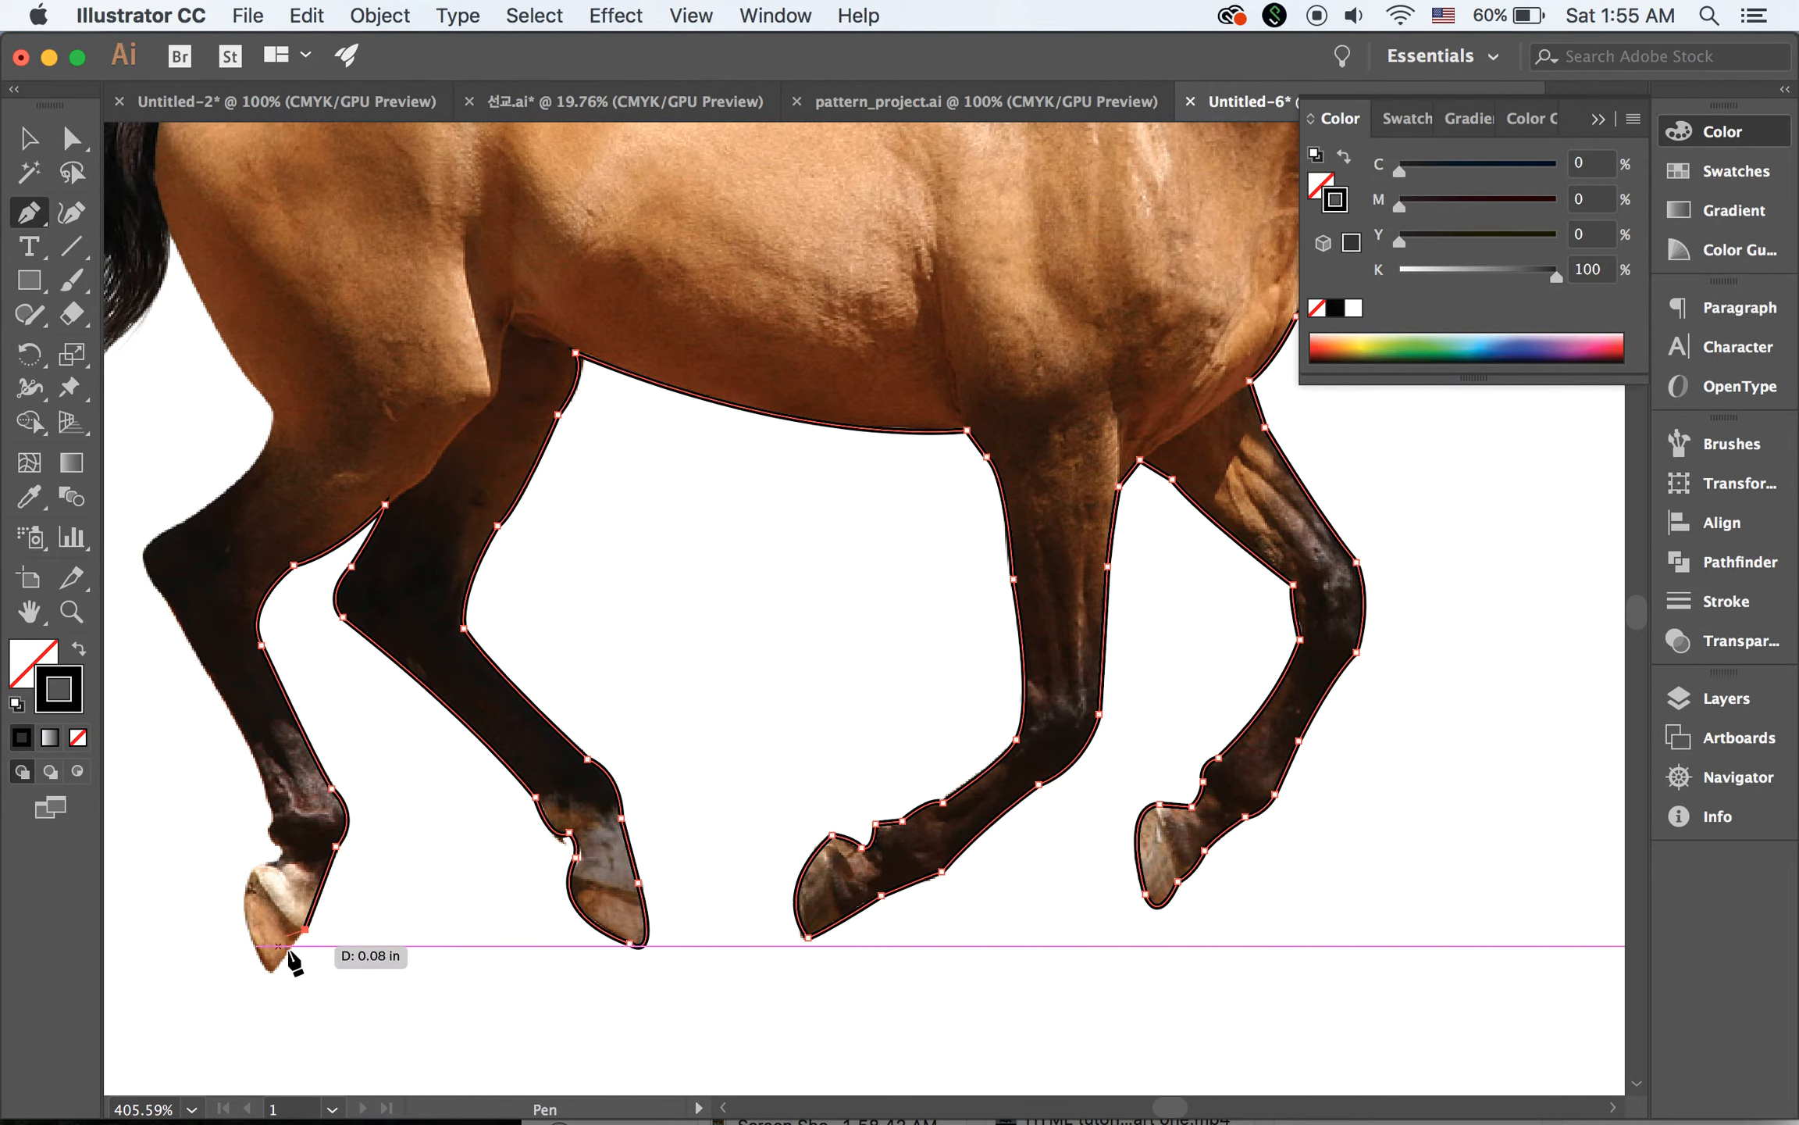
{"action": "left_click", "coordinate": [272, 972]}
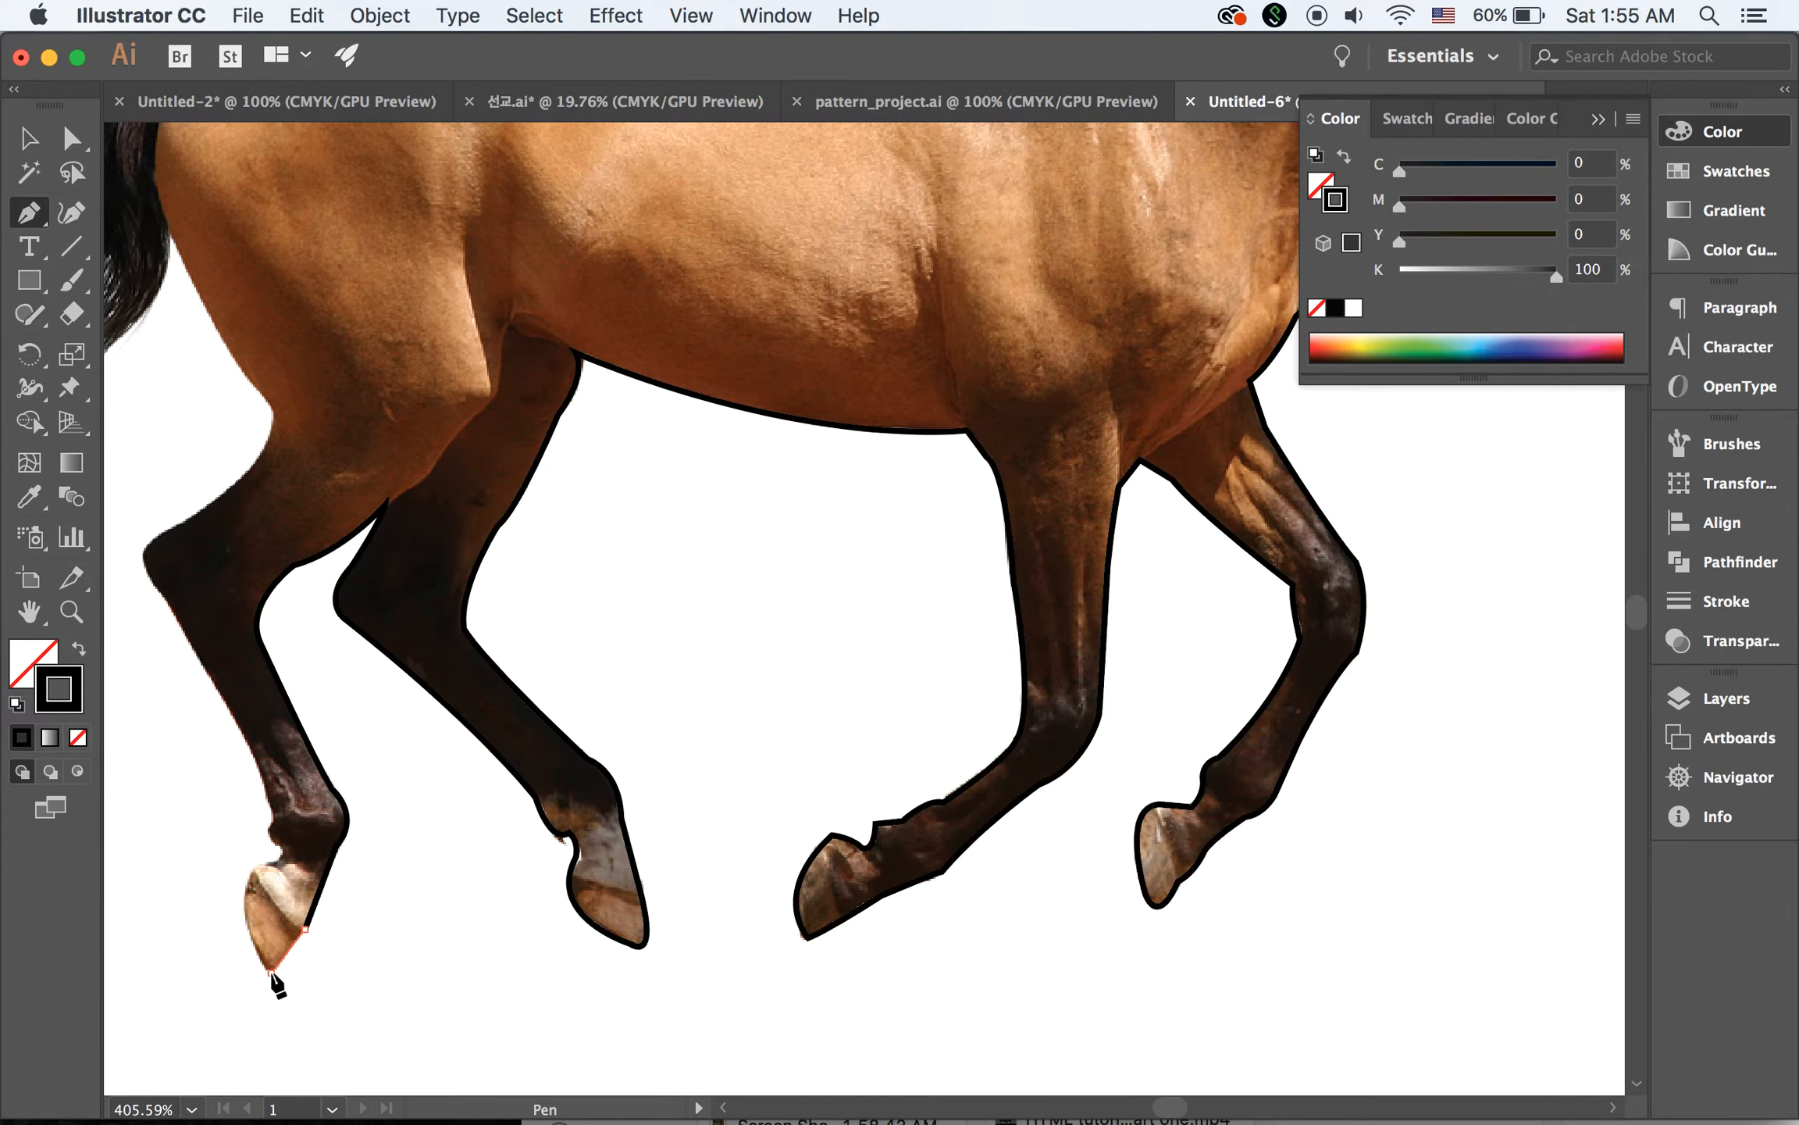
Trace up the back of the near hind hoof and through the pastern notch to the back of the fetlock
{"action": "left_click", "coordinate": [258, 873]}
{"action": "left_click_drag", "start_coordinate": [285, 807], "coordinate": [285, 807]}
{"action": "left_click", "coordinate": [256, 869]}
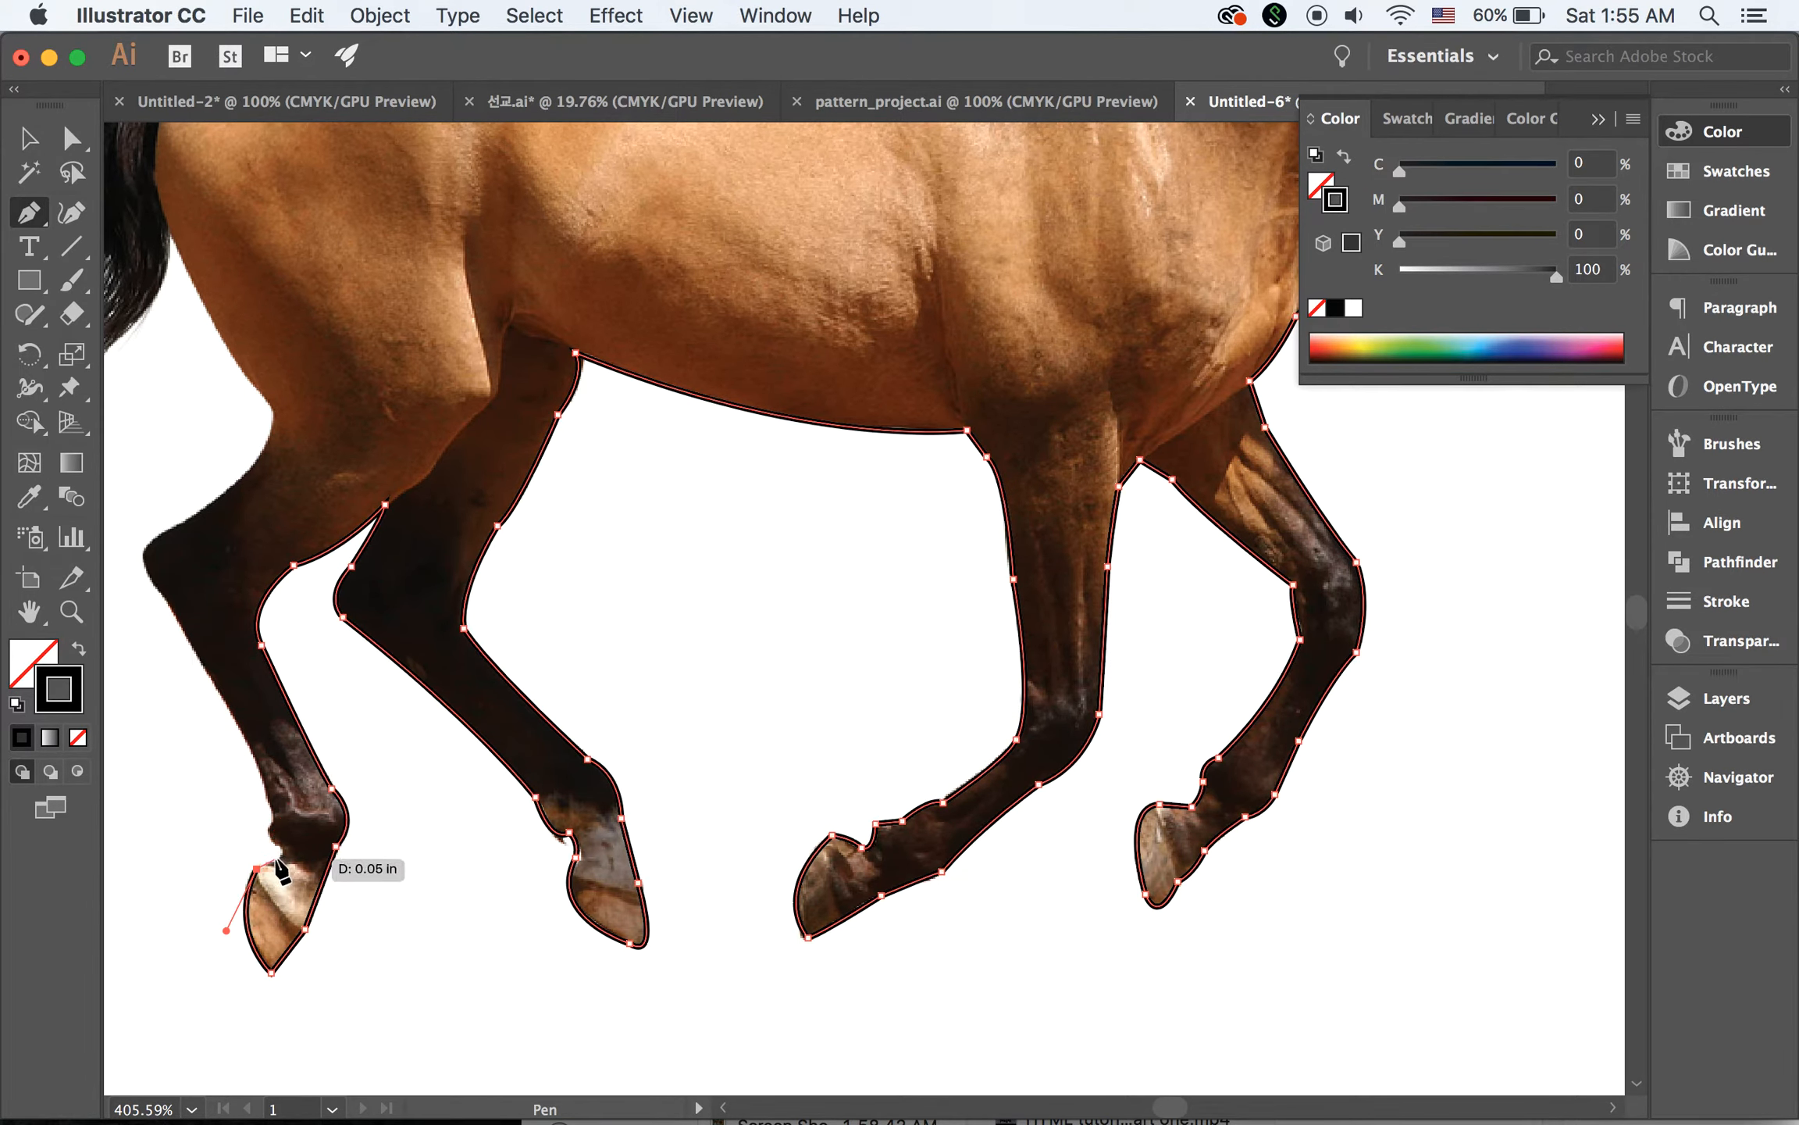
{"action": "left_click", "coordinate": [284, 865]}
{"action": "left_click_drag", "start_coordinate": [293, 858], "coordinate": [244, 825]}
{"action": "left_click", "coordinate": [277, 861]}
{"action": "left_click", "coordinate": [271, 839]}
{"action": "left_click", "coordinate": [275, 815]}
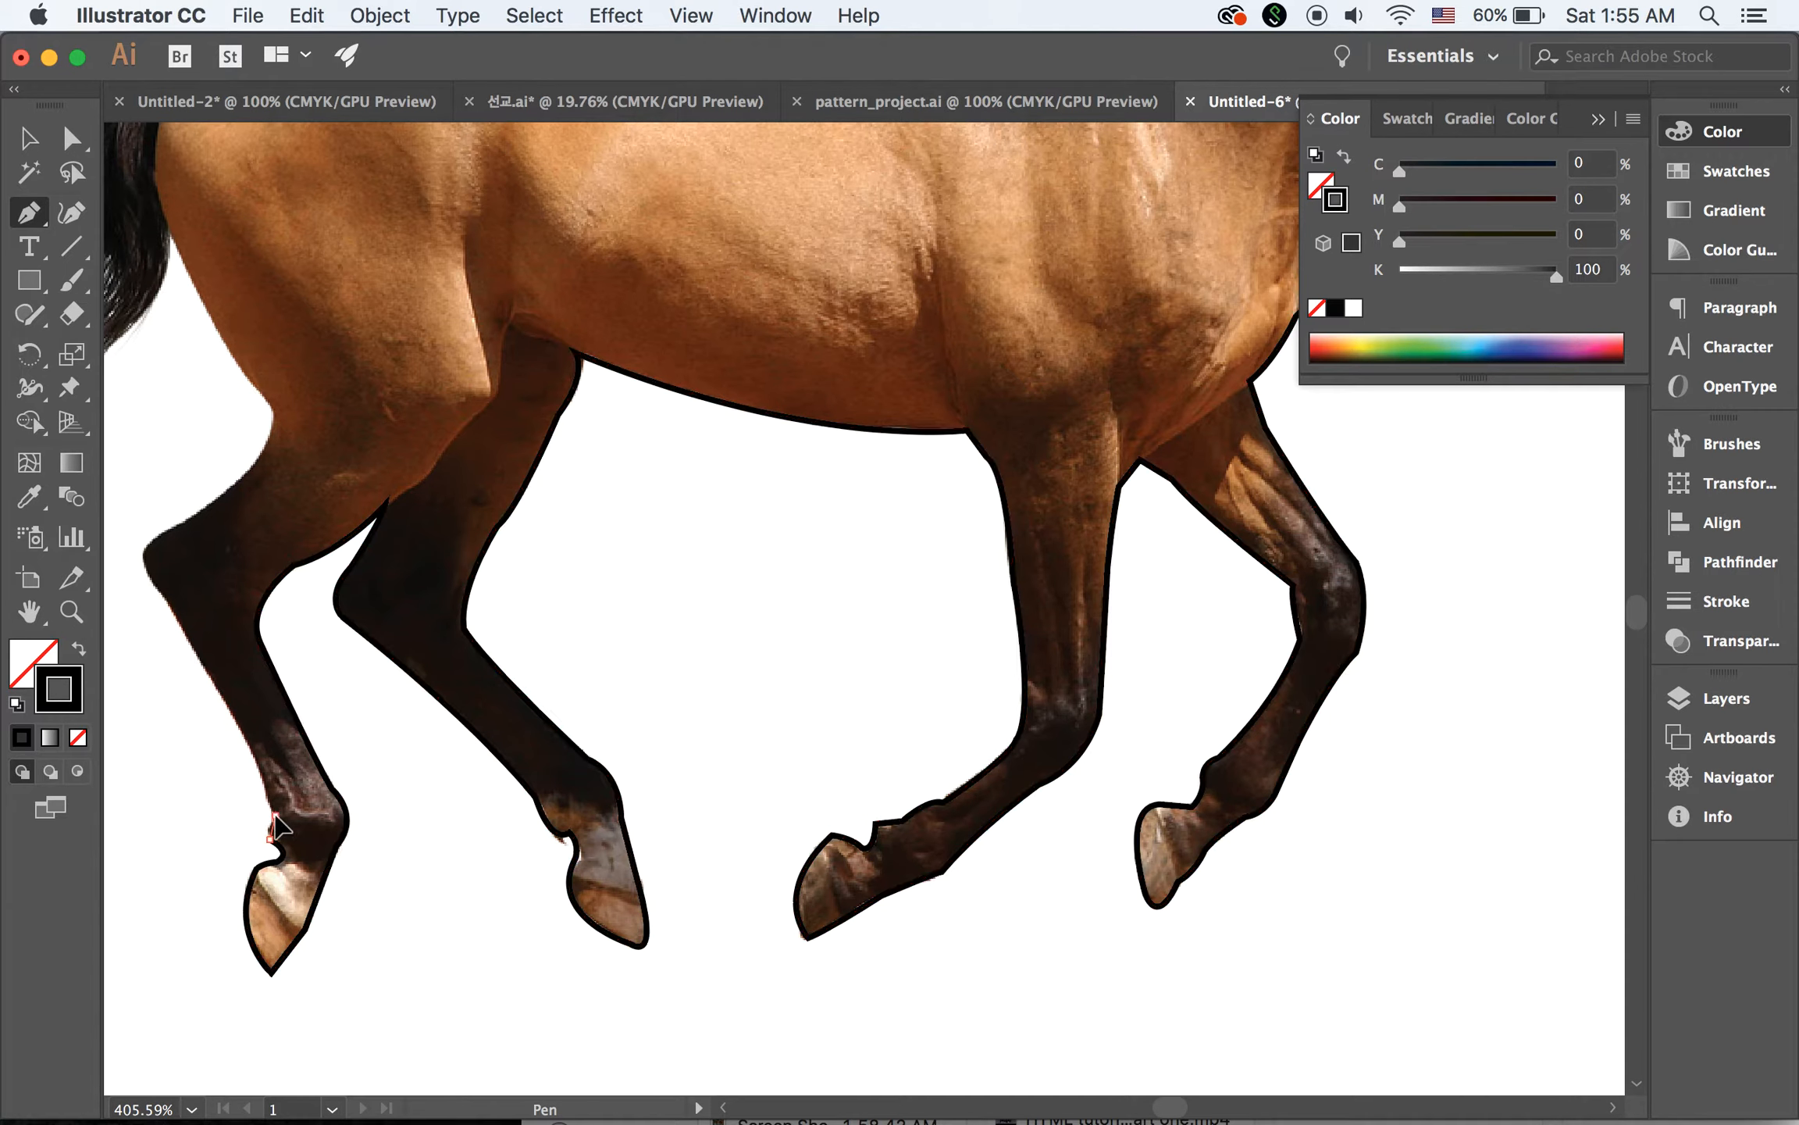
{"action": "left_click_drag", "start_coordinate": [290, 814], "coordinate": [290, 815]}
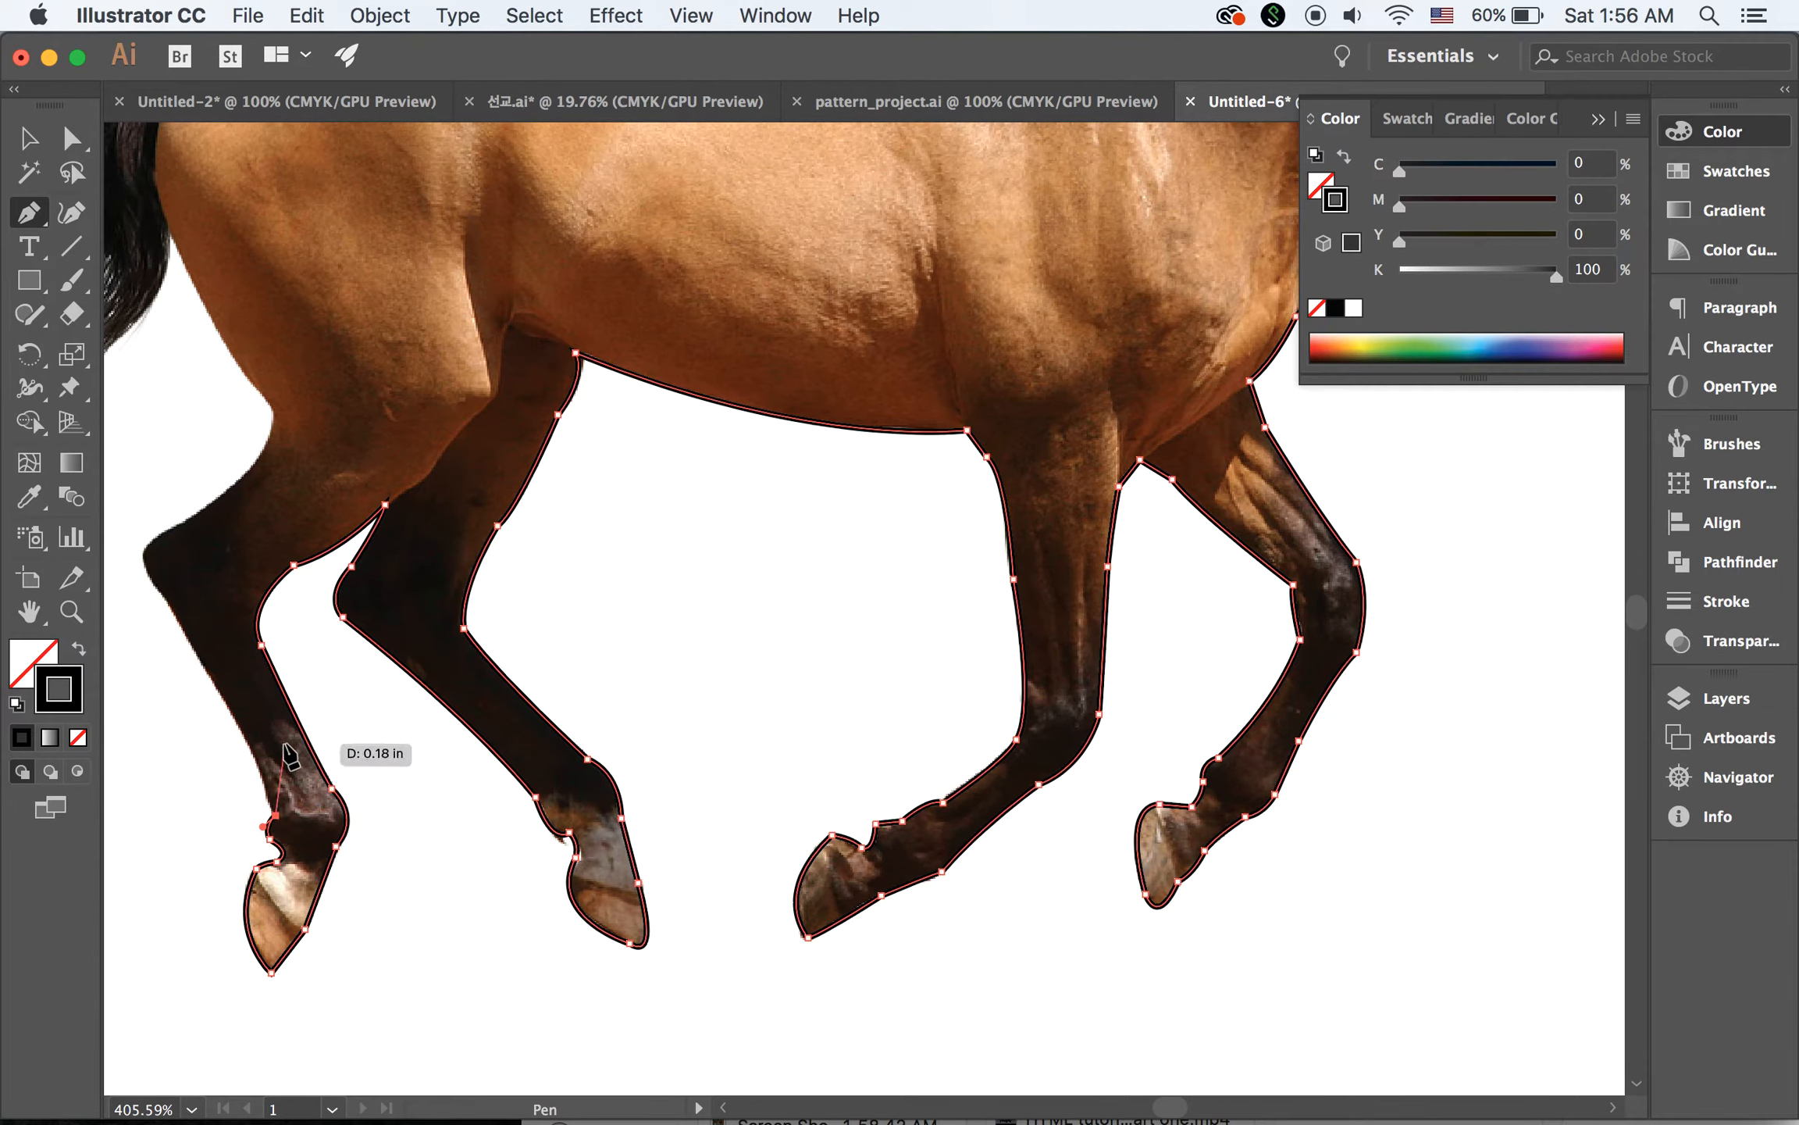
Trace the back edge of the near hind leg from the fetlock to just below the hock, ending in a corner point
{"action": "left_click", "coordinate": [200, 658]}
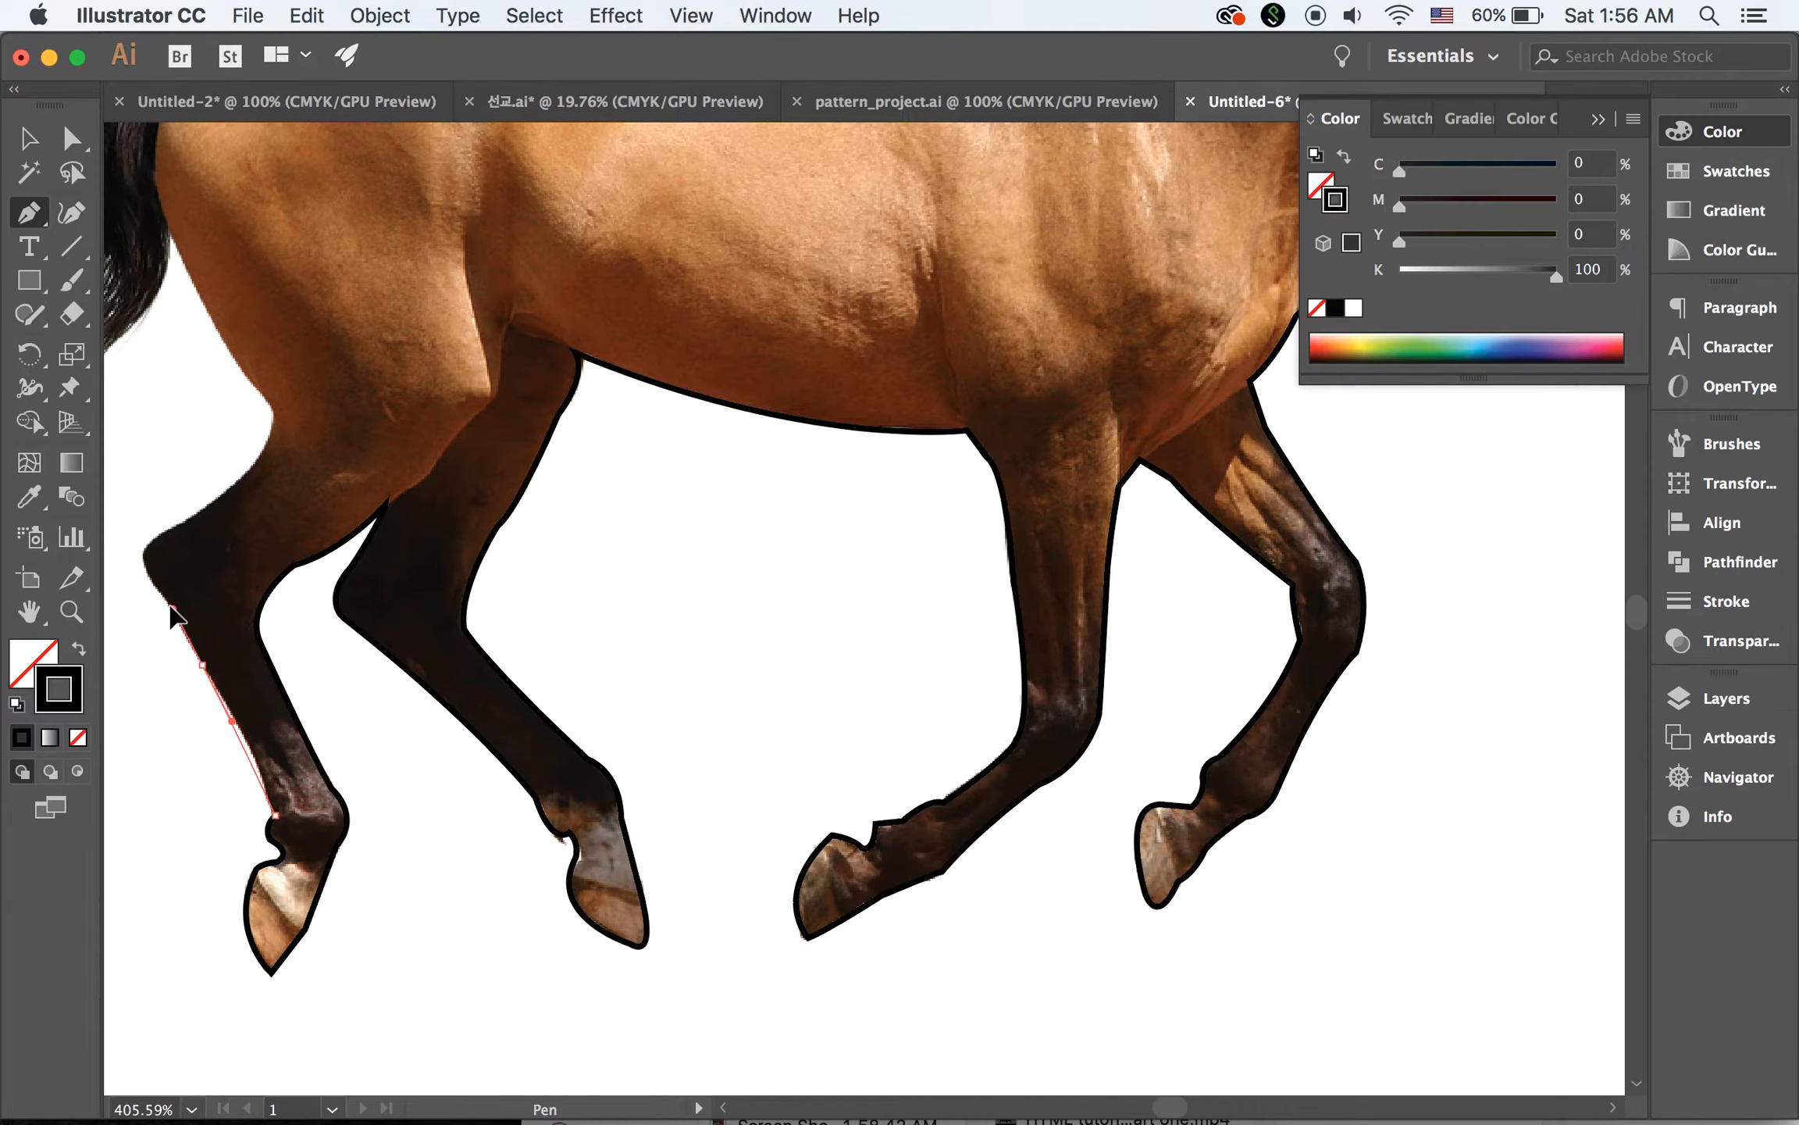
{"action": "left_click_drag", "start_coordinate": [153, 593], "coordinate": [153, 594]}
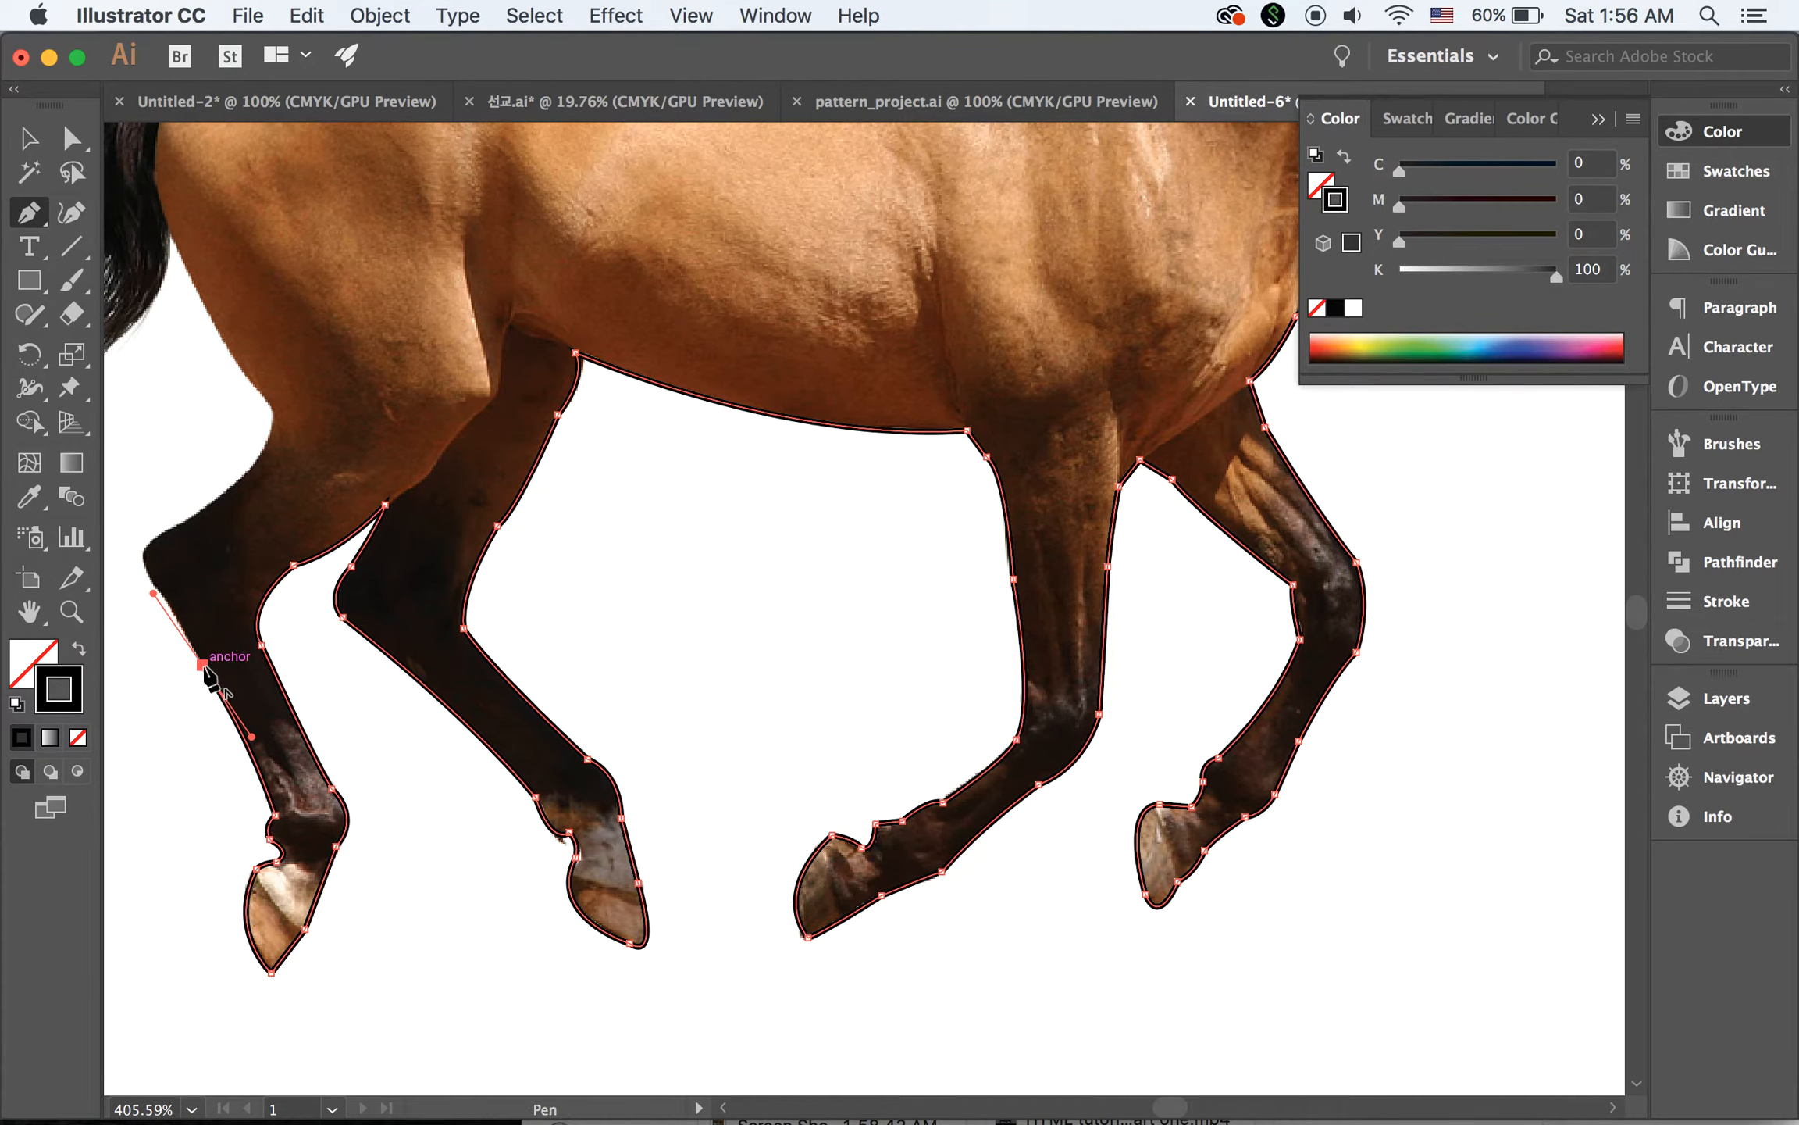
{"action": "left_click", "coordinate": [202, 666]}
Trace around the near hind leg's point of hock and up to the bend below the buttock, ending in a corner point
{"action": "key", "text": "space"}
{"action": "left_click_drag", "start_coordinate": [285, 755], "coordinate": [697, 905]}
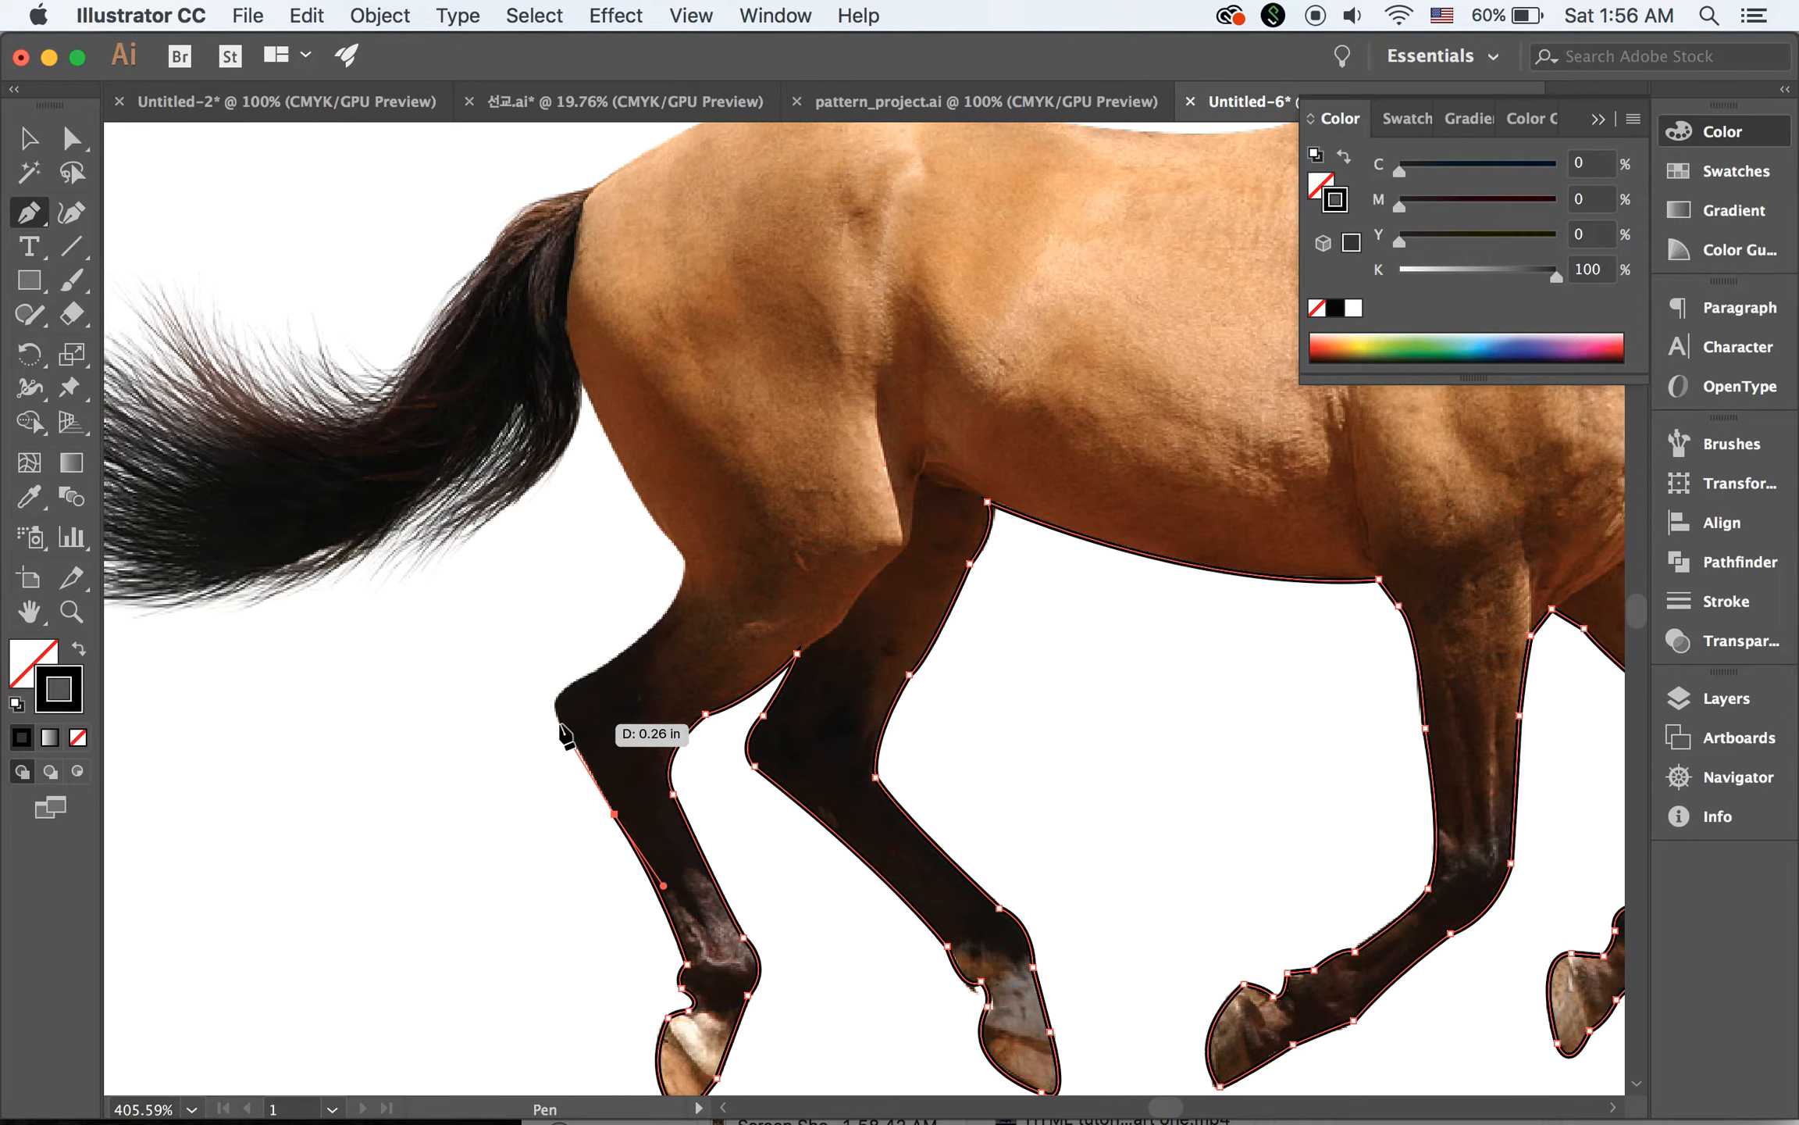
{"action": "left_click_drag", "start_coordinate": [559, 723], "coordinate": [625, 668]}
{"action": "left_click", "coordinate": [559, 723]}
{"action": "left_click", "coordinate": [579, 678]}
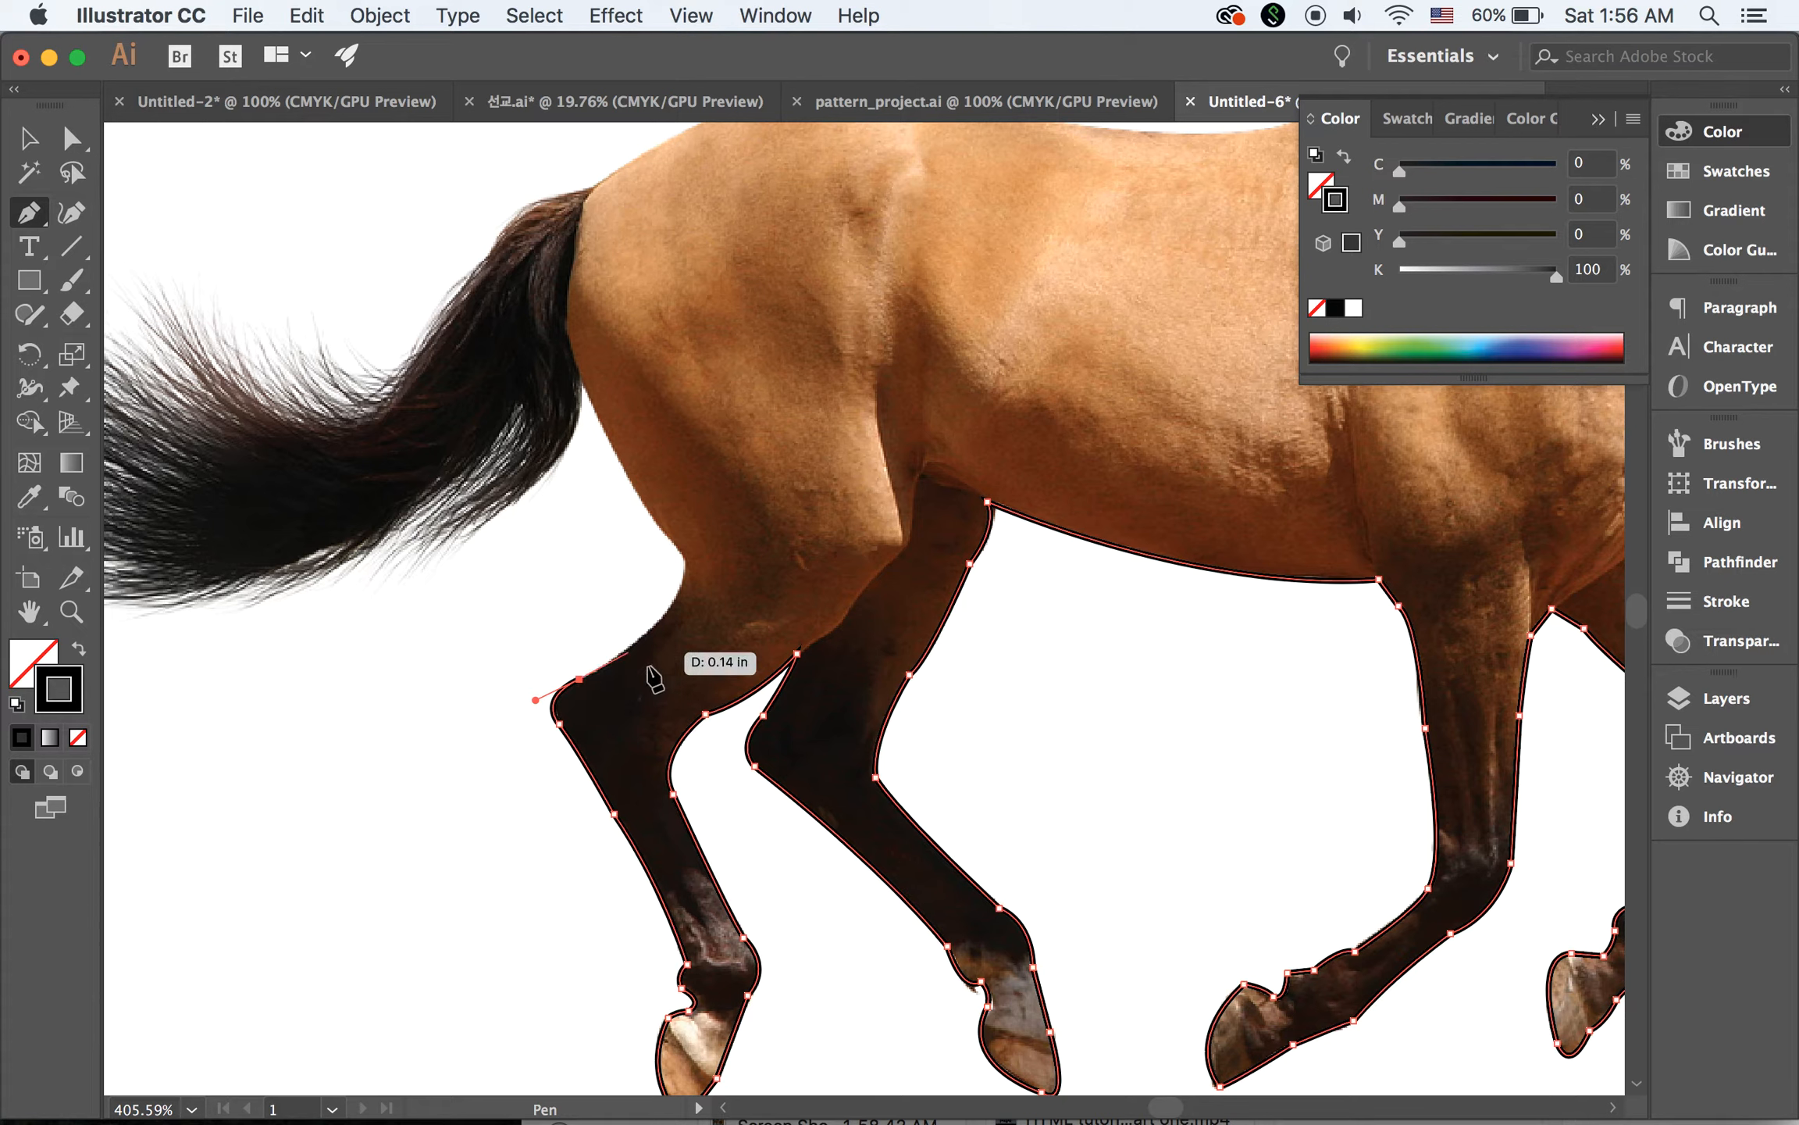
{"action": "left_click_drag", "start_coordinate": [686, 559], "coordinate": [683, 508]}
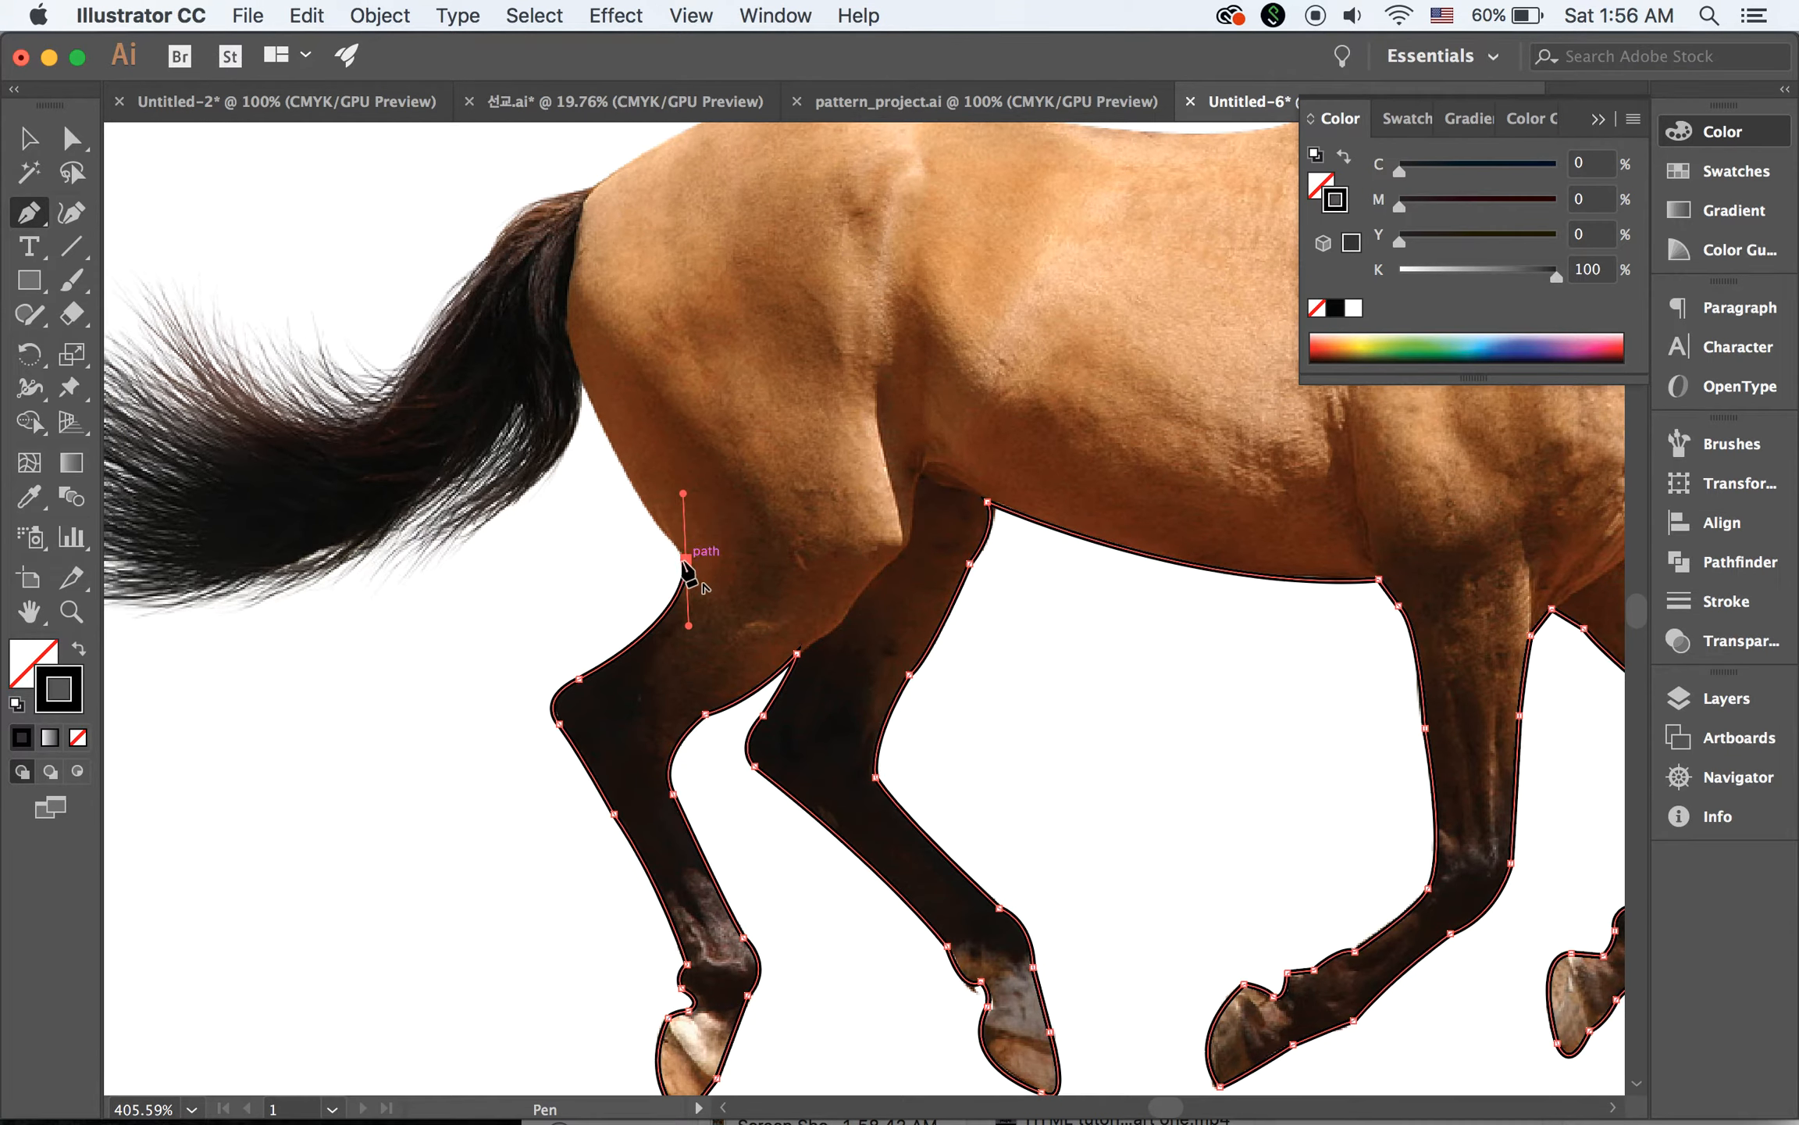
{"action": "left_click", "coordinate": [686, 559]}
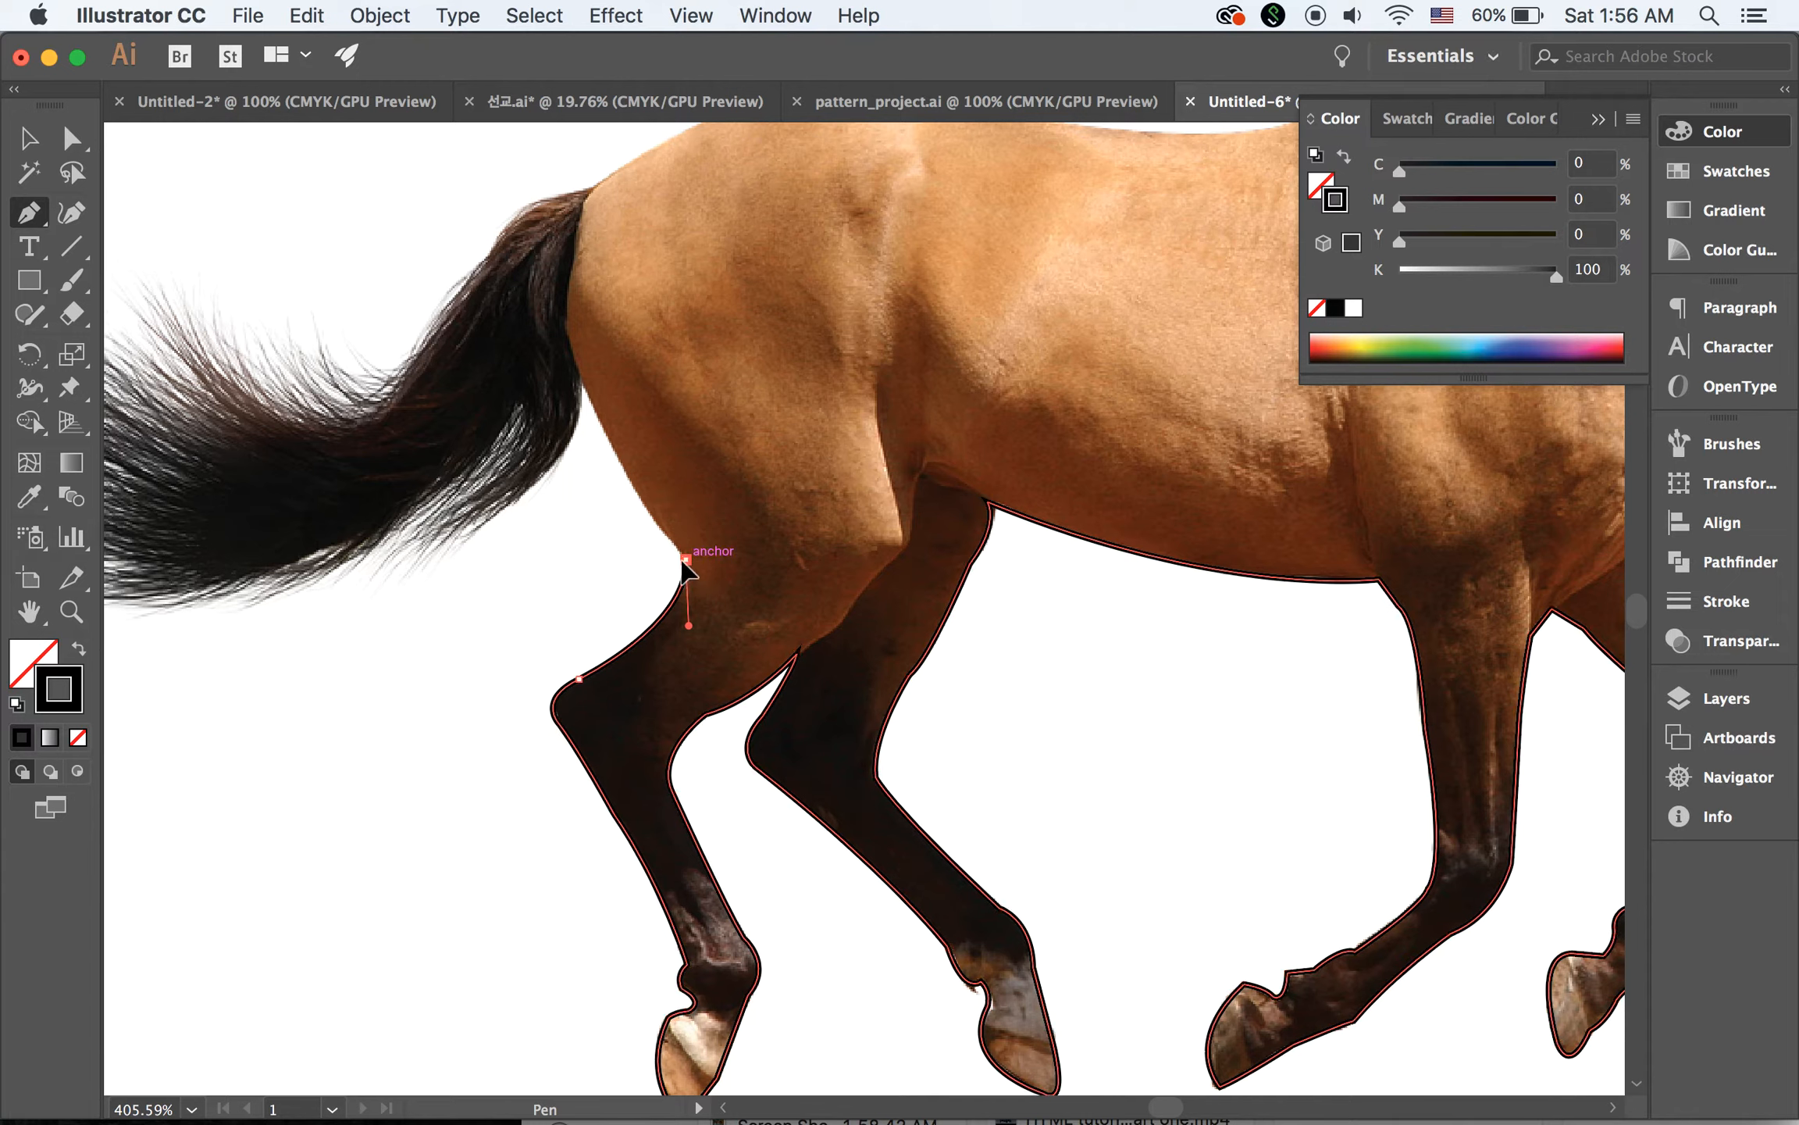
Trace up the back of the thigh to the tail and down the tail's inner edge to the first hair tip, ending in corner points
{"action": "left_click_drag", "start_coordinate": [578, 378], "coordinate": [539, 282]}
{"action": "left_click", "coordinate": [579, 378]}
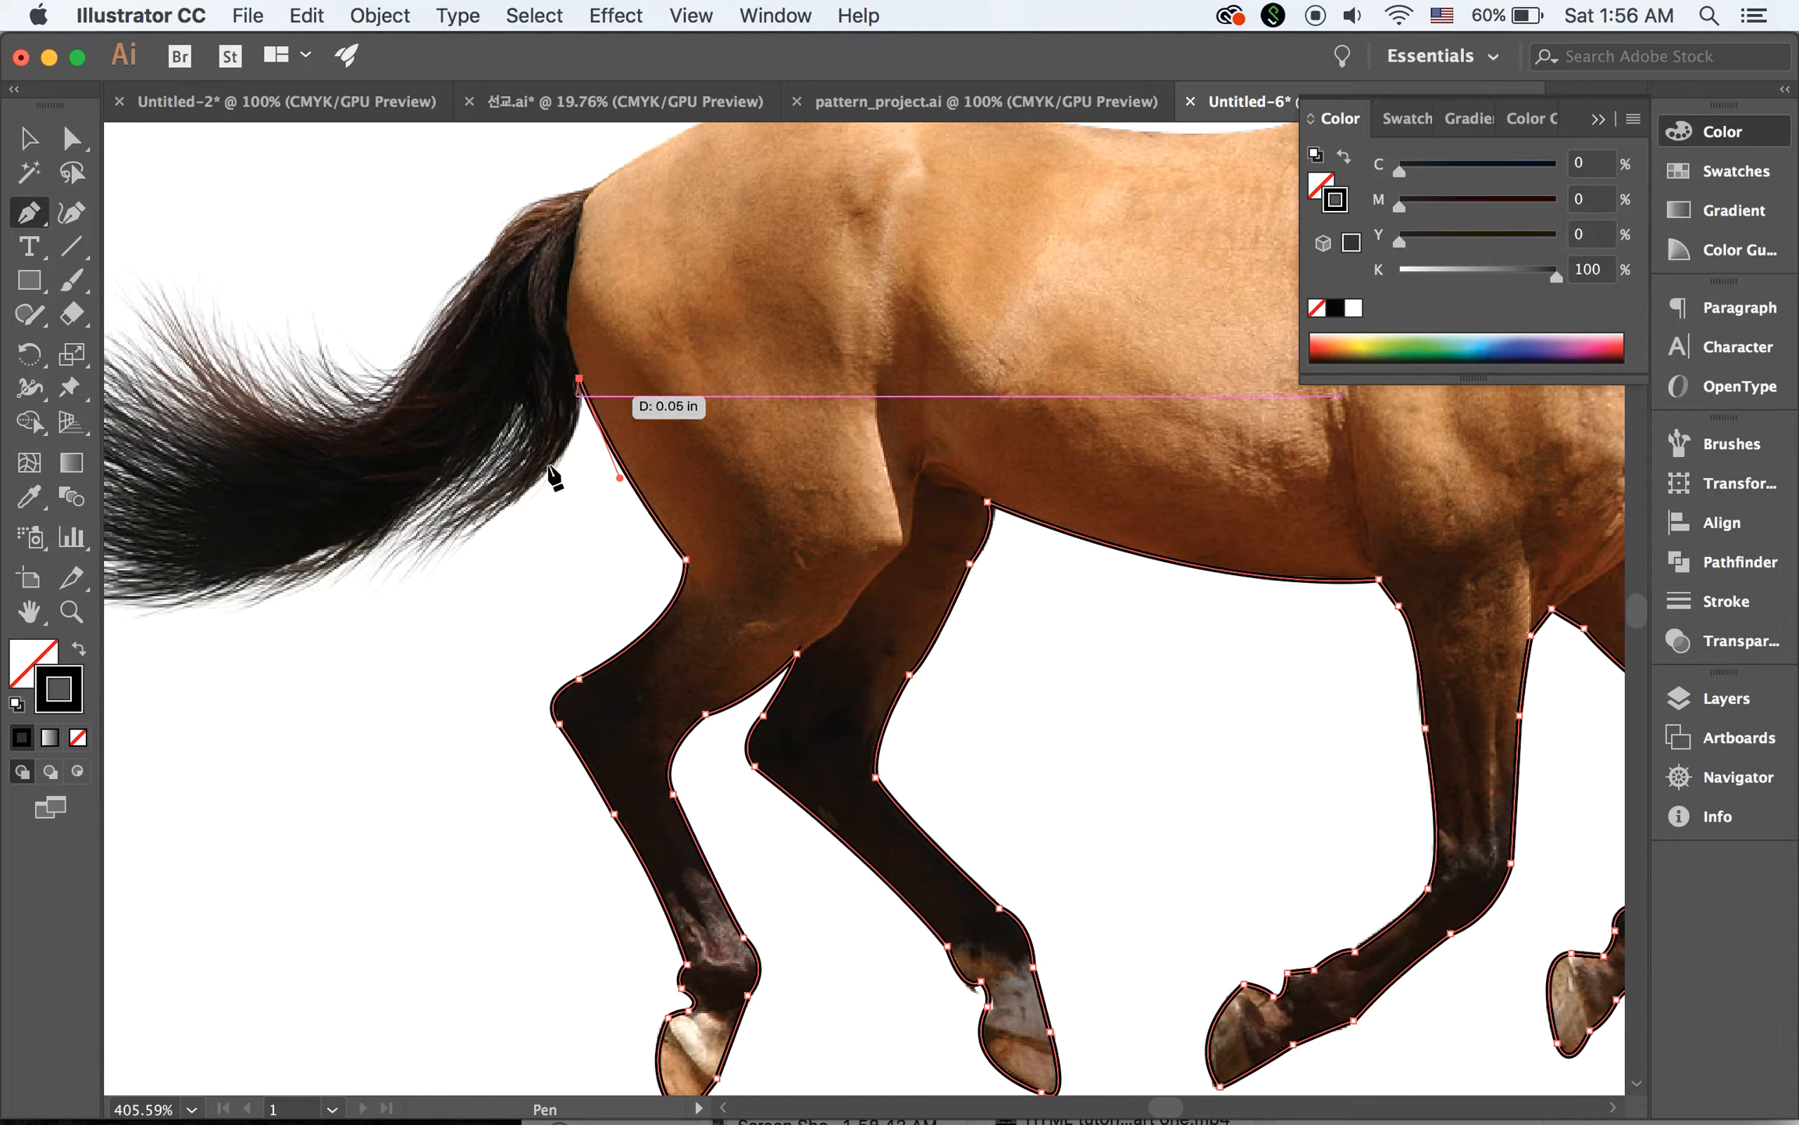
{"action": "left_click_drag", "start_coordinate": [460, 538], "coordinate": [344, 578]}
{"action": "left_click", "coordinate": [459, 538]}
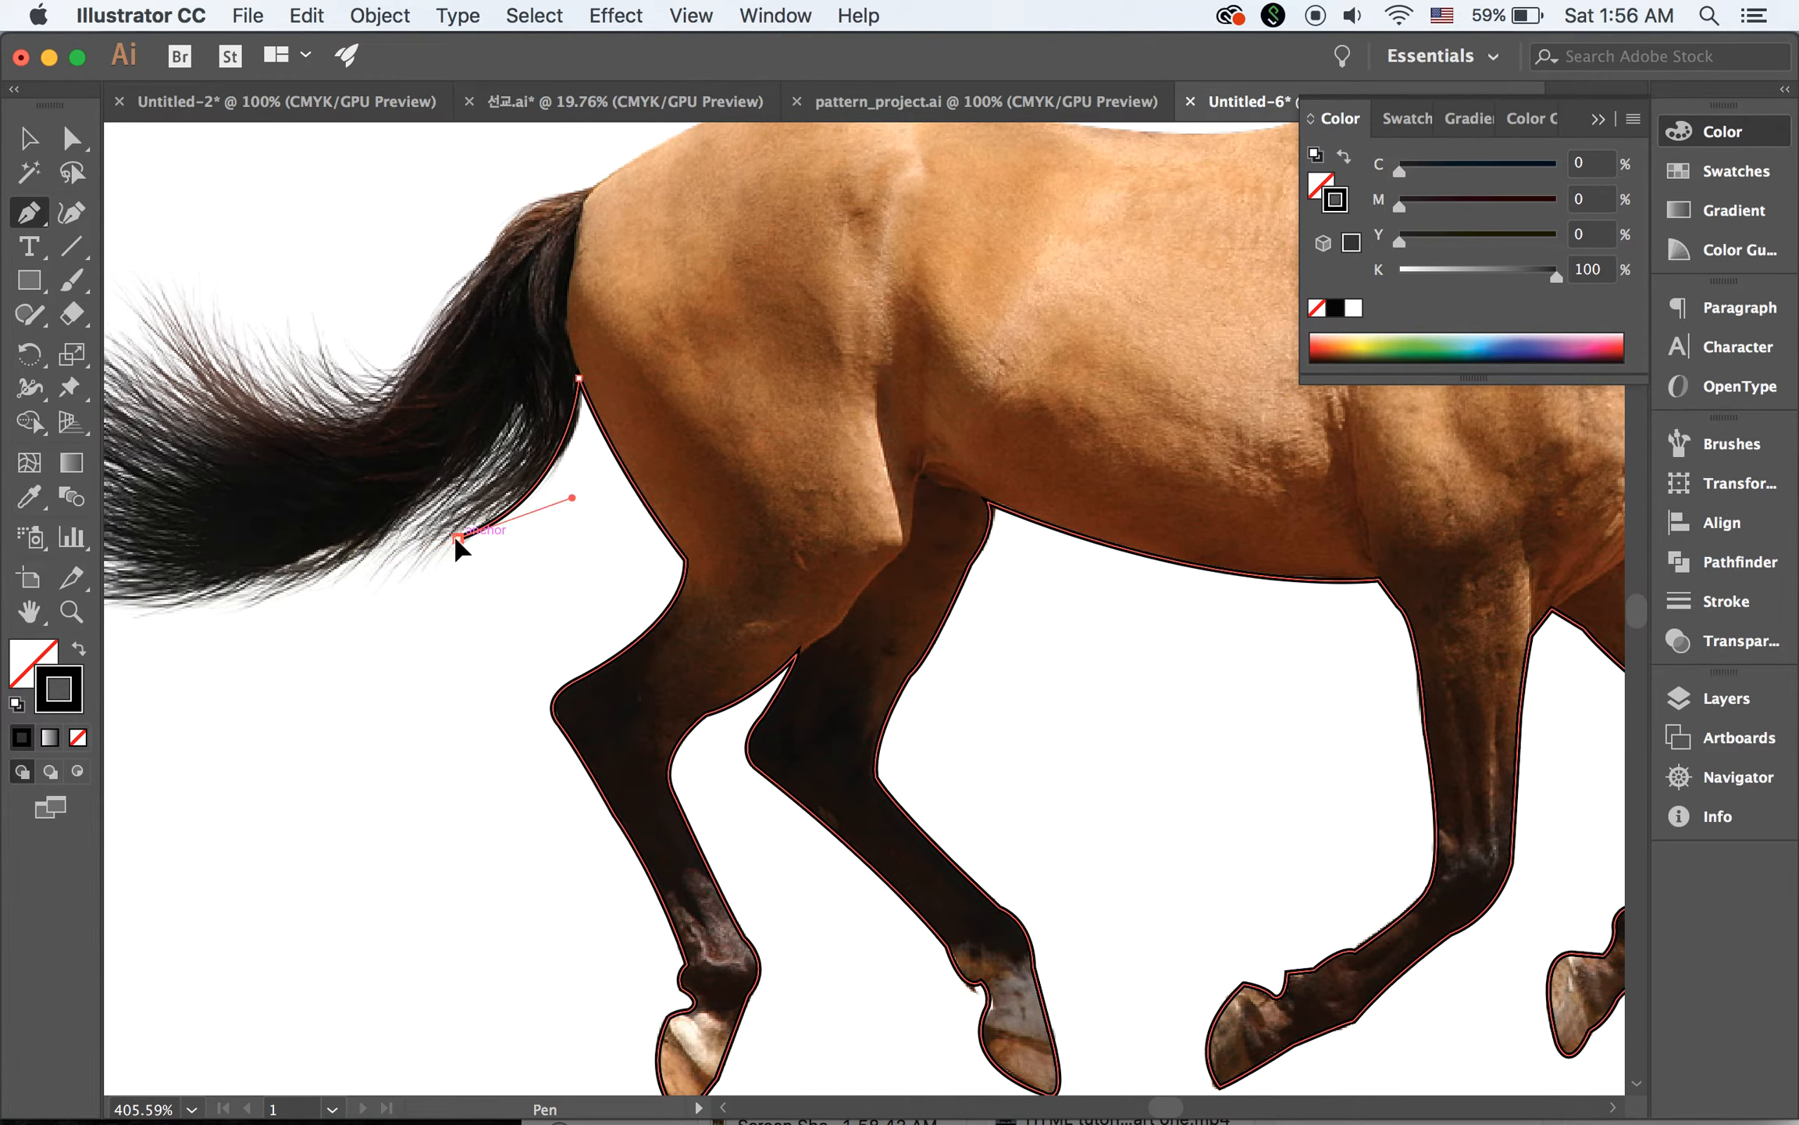
Trace the first notch into the tail's underside, the second hair tip beyond it, and the notch that follows
{"action": "left_click_drag", "start_coordinate": [471, 472], "coordinate": [480, 410]}
{"action": "left_click", "coordinate": [471, 472]}
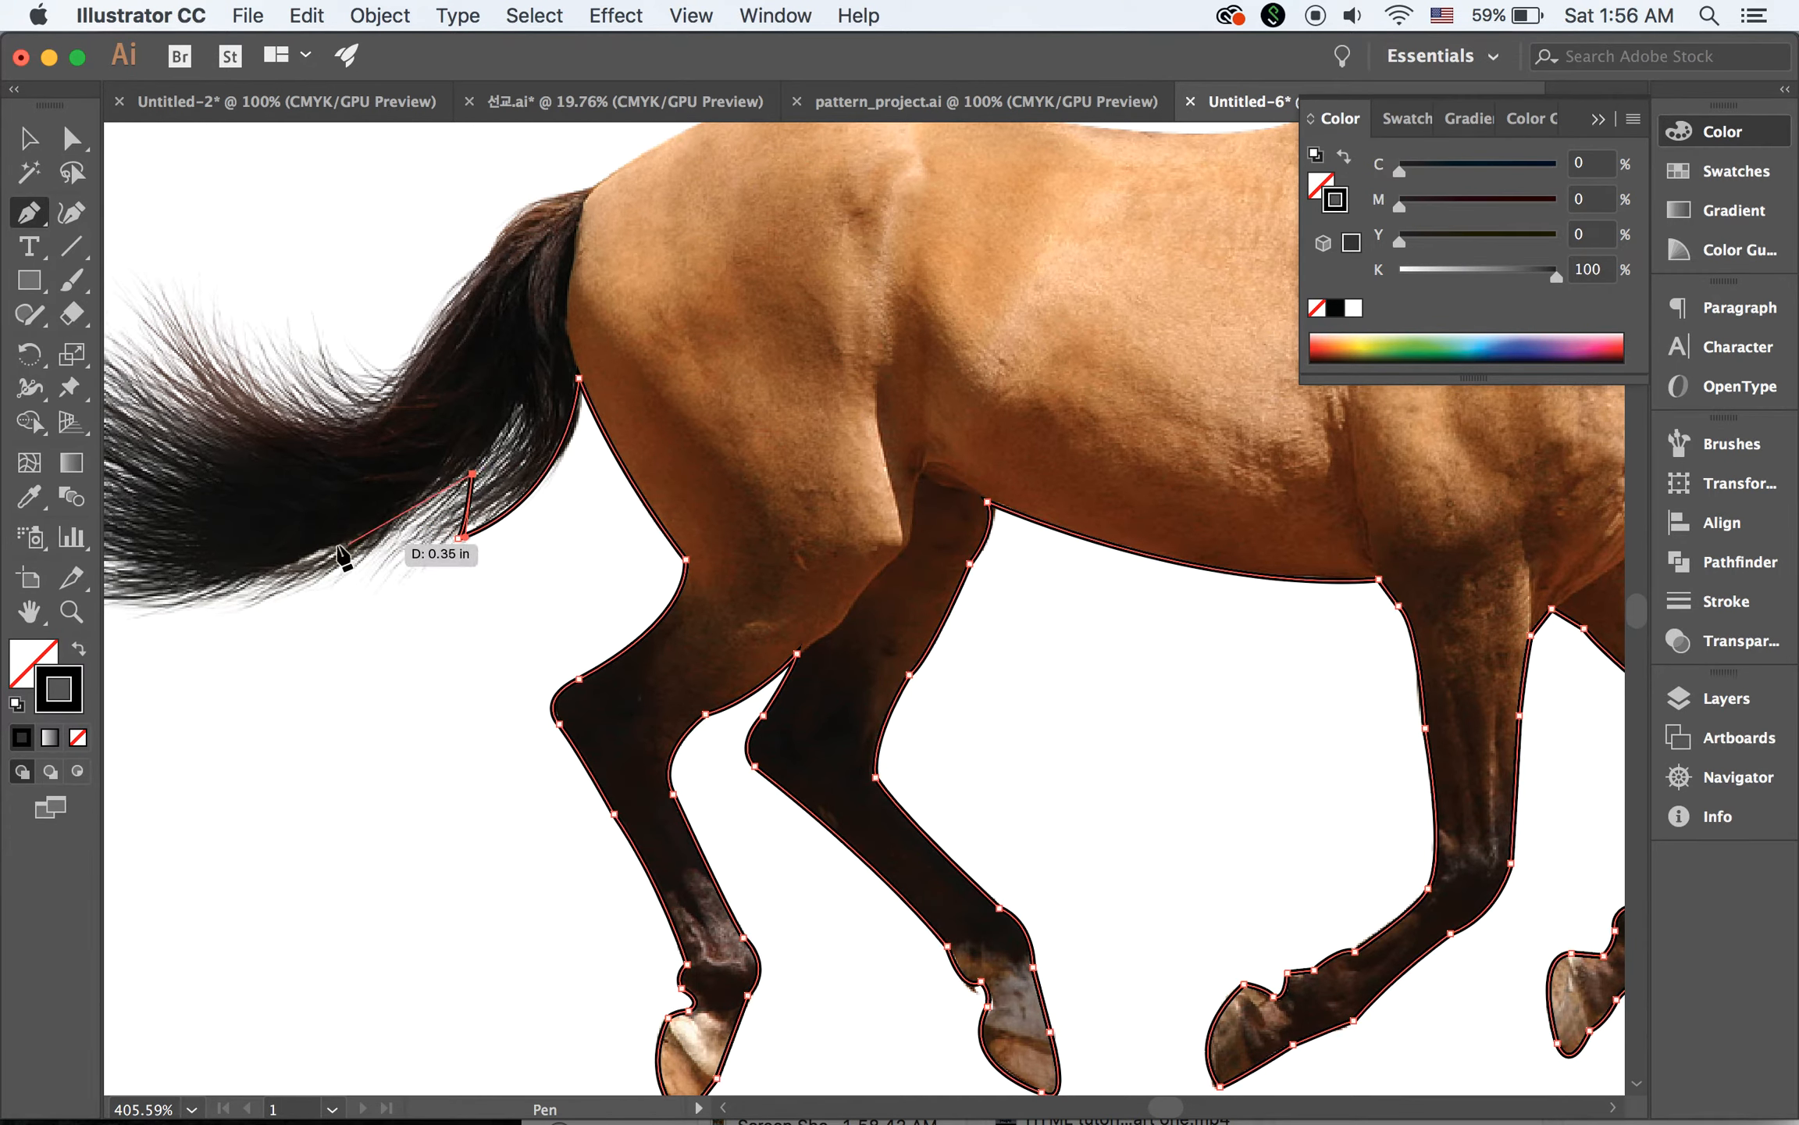
{"action": "left_click_drag", "start_coordinate": [343, 577], "coordinate": [281, 615]}
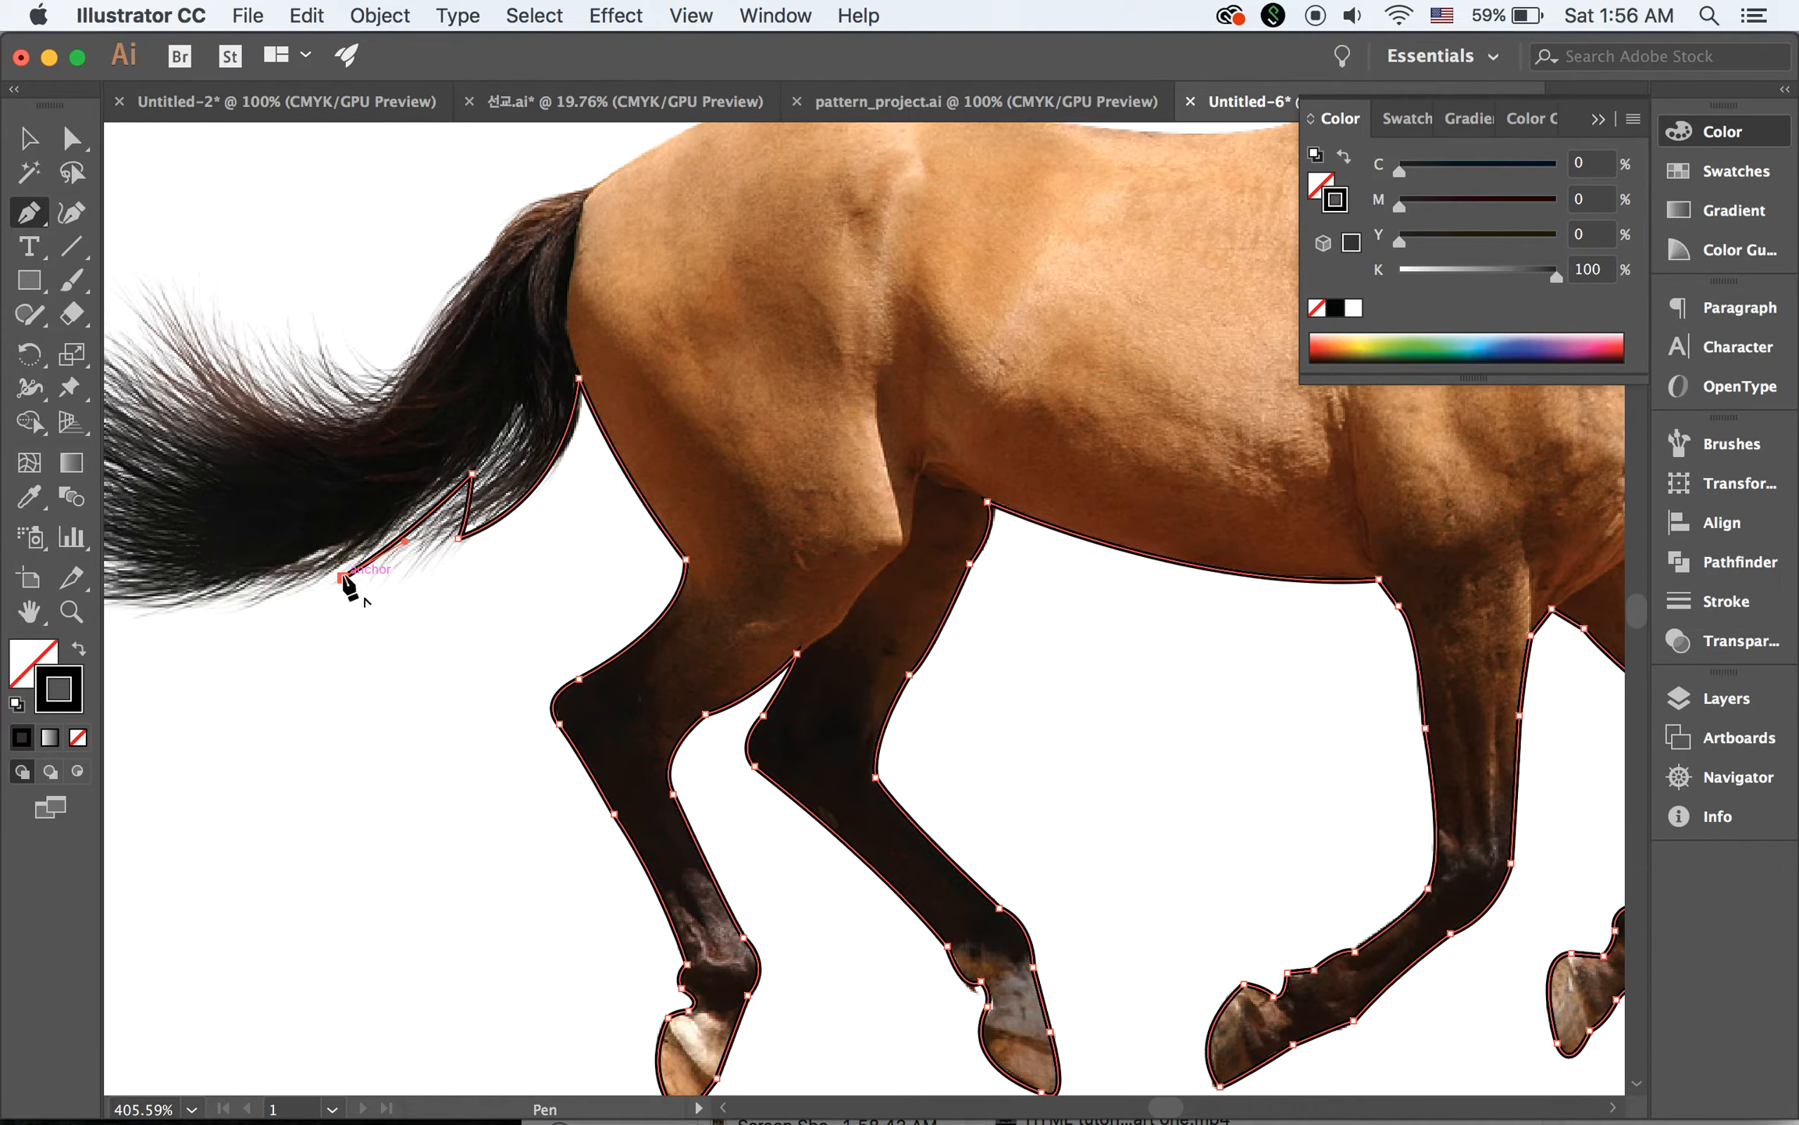
{"action": "left_click_drag", "start_coordinate": [367, 533], "coordinate": [375, 500]}
Trace the tail's lower edge with a small notch, around its outermost tip and back into the tail to a corner point
{"action": "scroll", "coordinate": [363, 564], "scroll_direction": "left", "scroll_amount": 5}
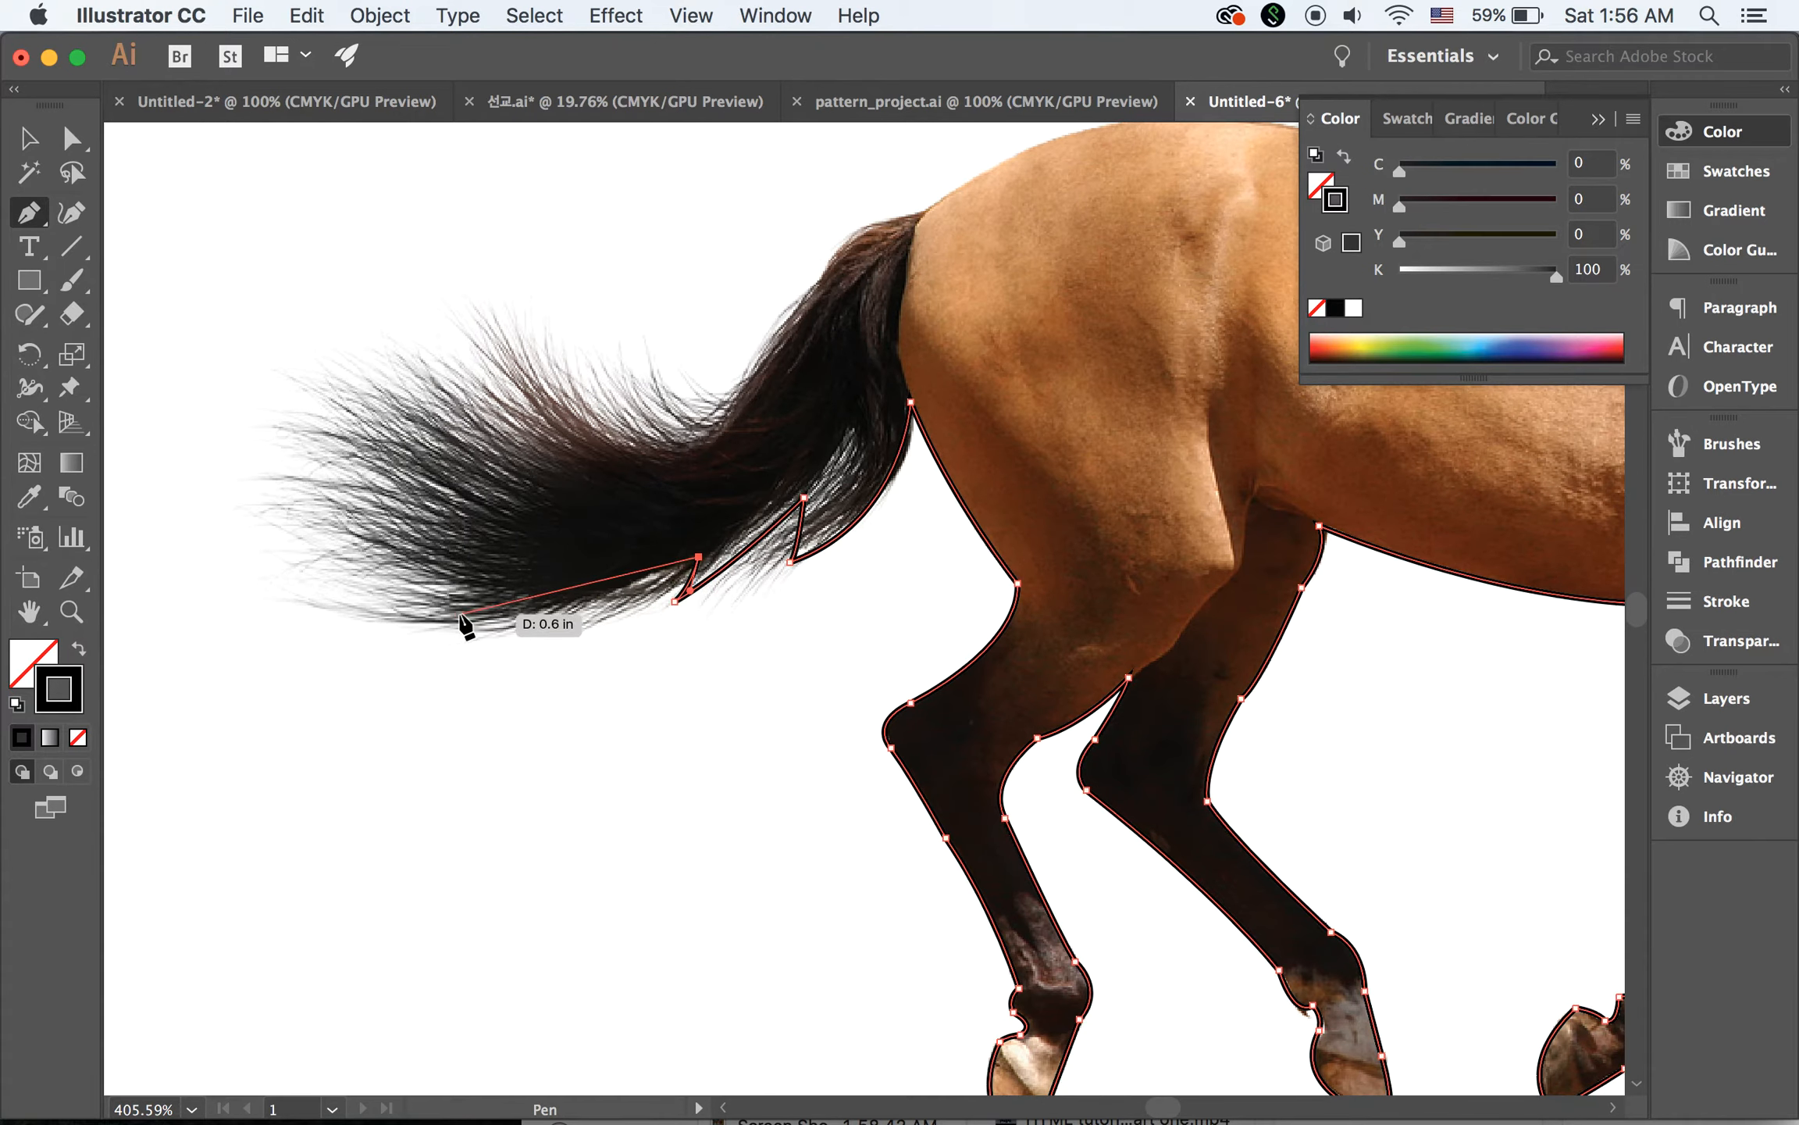
{"action": "left_click_drag", "start_coordinate": [461, 615], "coordinate": [335, 593]}
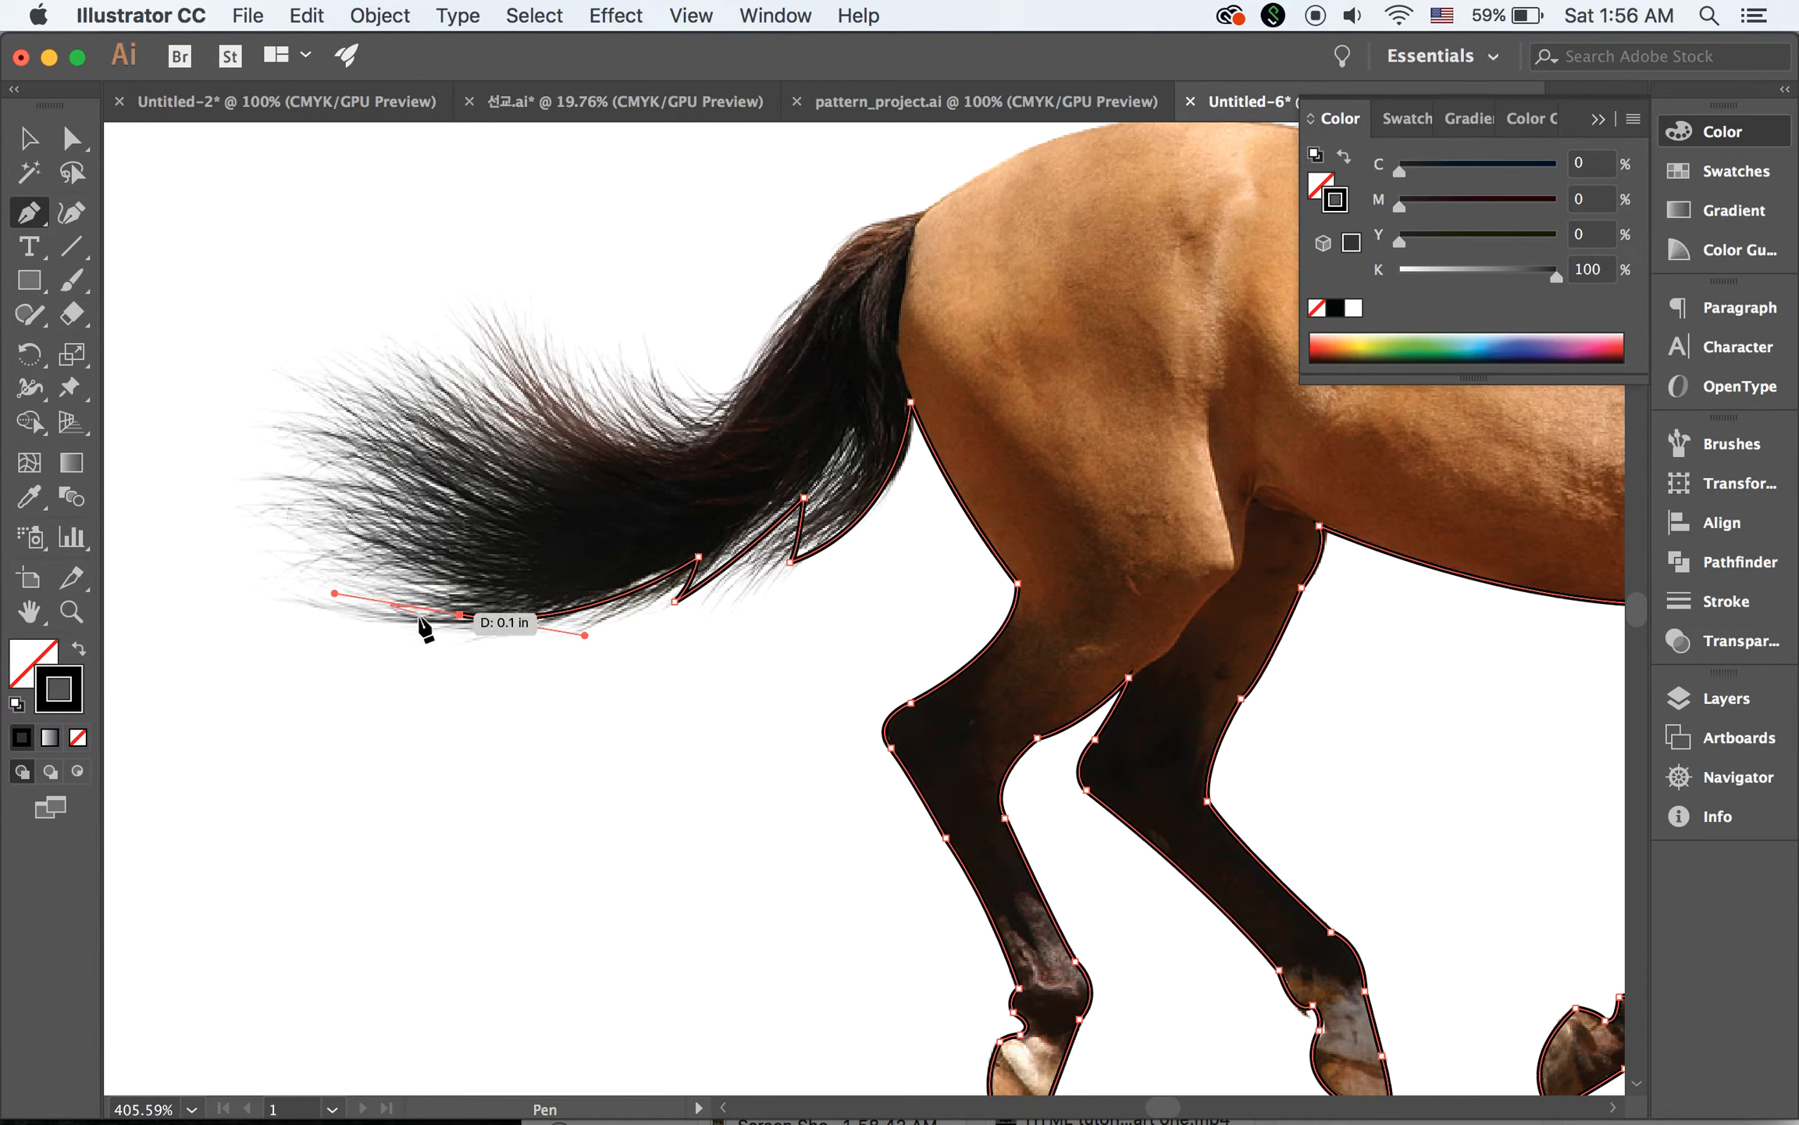
{"action": "mouse_move", "coordinate": [461, 615]}
{"action": "left_mouse_down"}
{"action": "mouse_move", "coordinate": [356, 535]}
{"action": "mouse_move", "coordinate": [349, 562]}
{"action": "mouse_move", "coordinate": [466, 595]}
{"action": "left_mouse_up"}
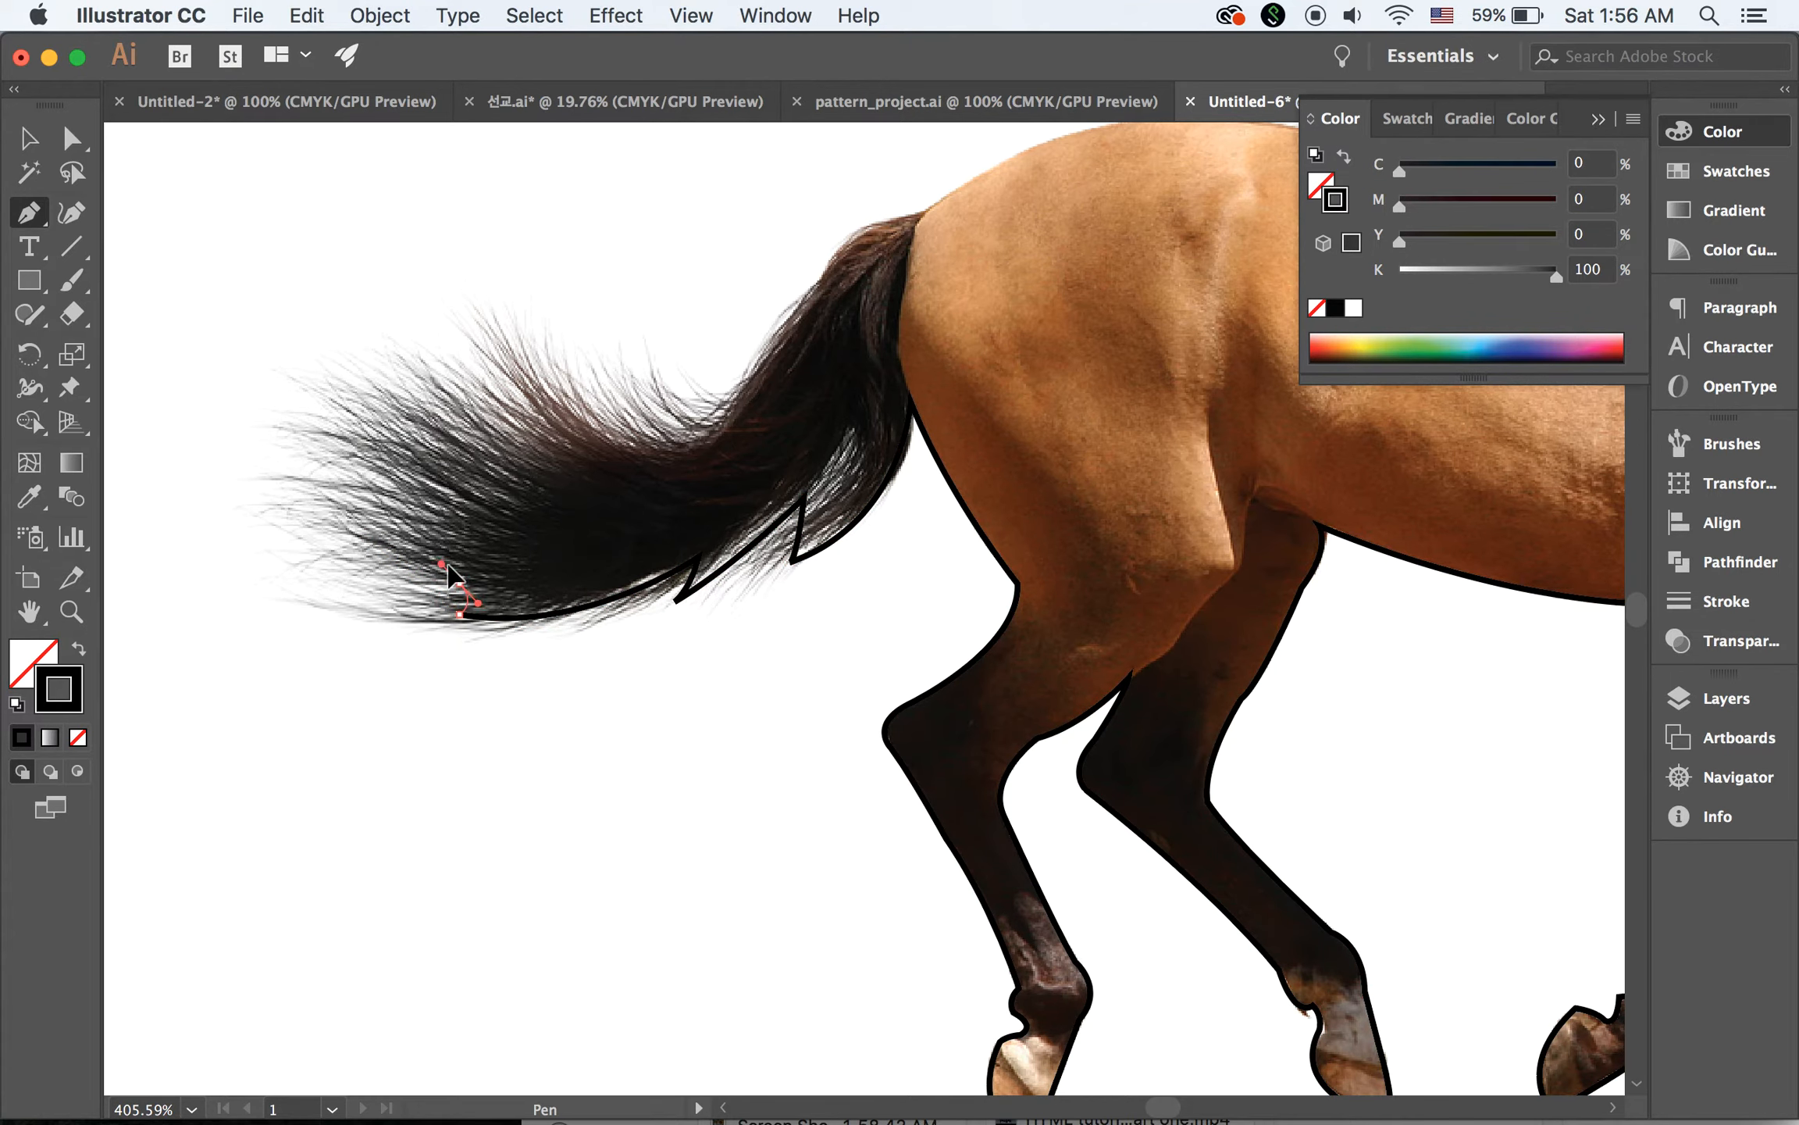
{"action": "mouse_move", "coordinate": [434, 567]}
{"action": "left_mouse_down"}
{"action": "mouse_move", "coordinate": [474, 594]}
{"action": "mouse_move", "coordinate": [401, 574]}
{"action": "mouse_move", "coordinate": [301, 518]}
{"action": "mouse_move", "coordinate": [295, 495]}
{"action": "mouse_move", "coordinate": [402, 508]}
{"action": "mouse_move", "coordinate": [496, 478]}
{"action": "mouse_move", "coordinate": [515, 448]}
{"action": "left_mouse_up"}
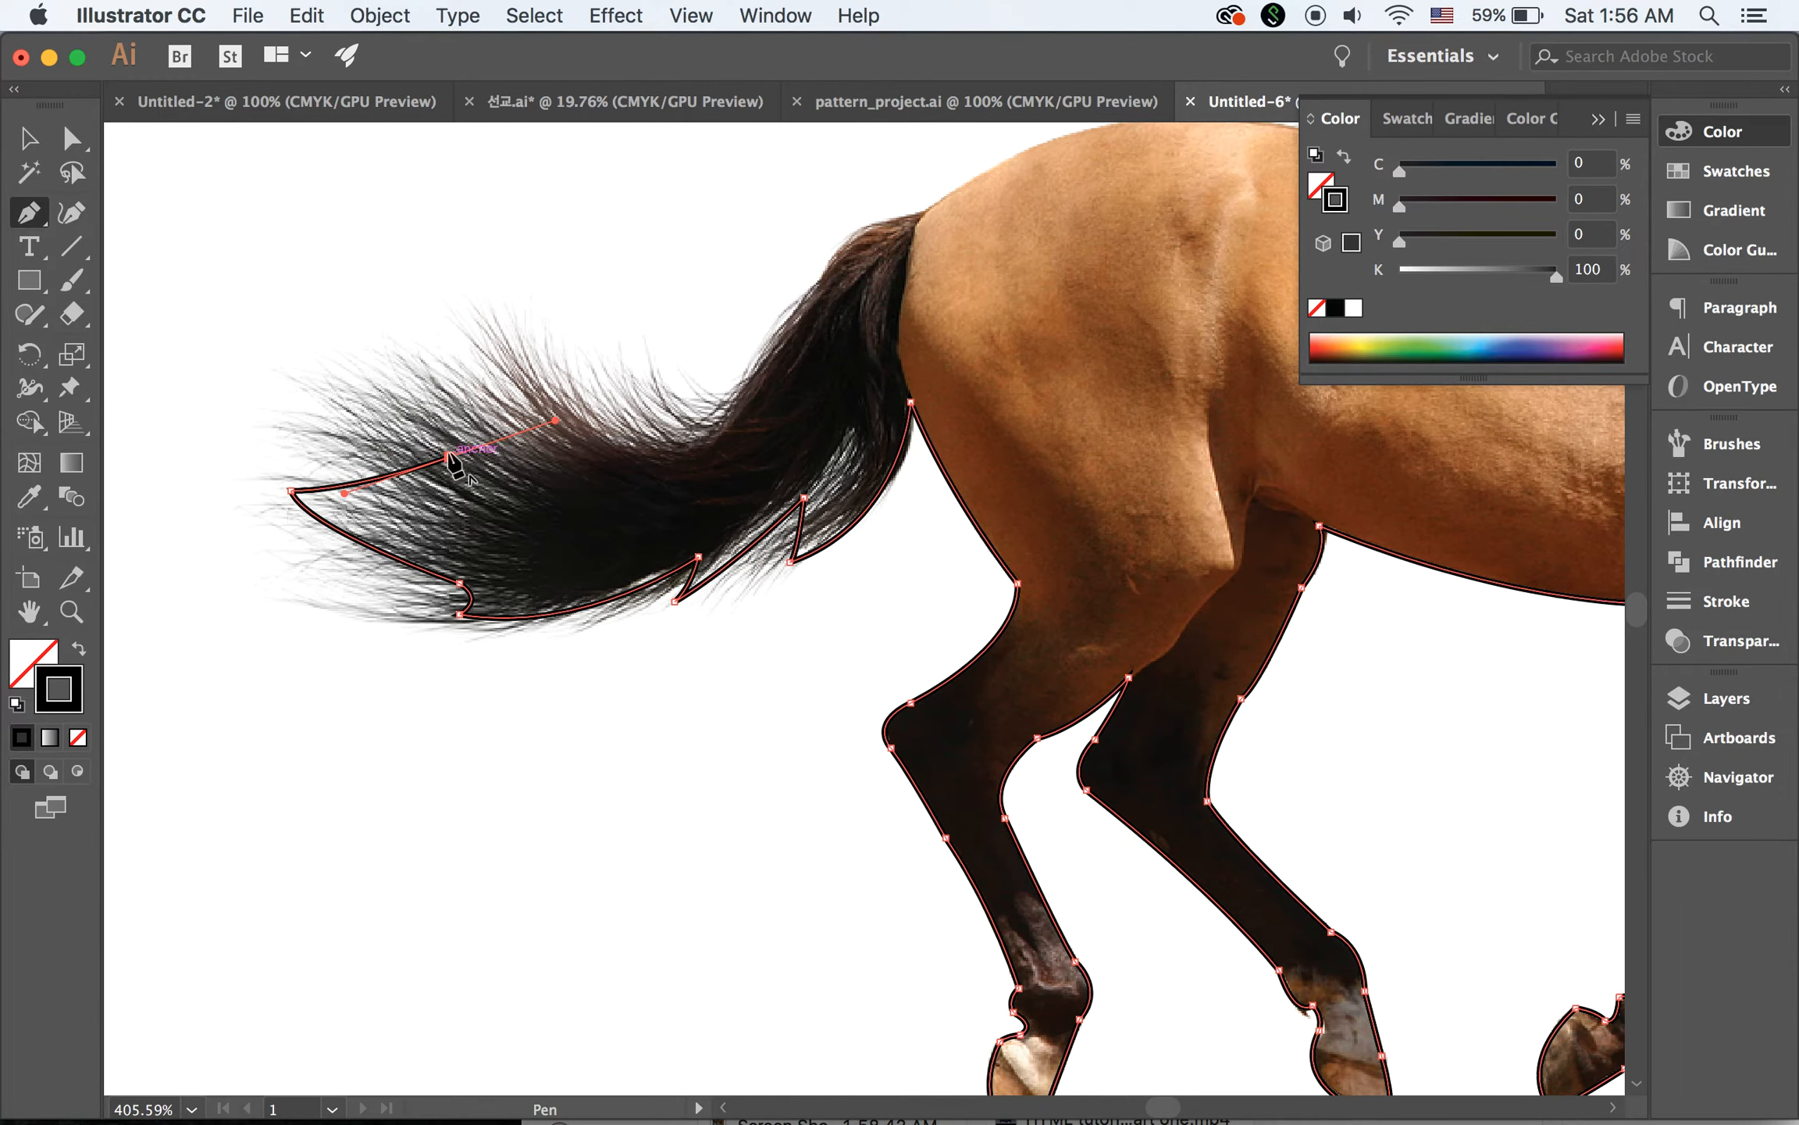
{"action": "left_click", "coordinate": [451, 458]}
Trace the upper outer hair tuft from its pointed tip back into the tail, ending in a corner point
{"action": "left_click_drag", "start_coordinate": [356, 388], "coordinate": [343, 360]}
{"action": "left_click_drag", "start_coordinate": [560, 420], "coordinate": [608, 417]}
{"action": "left_click", "coordinate": [561, 421]}
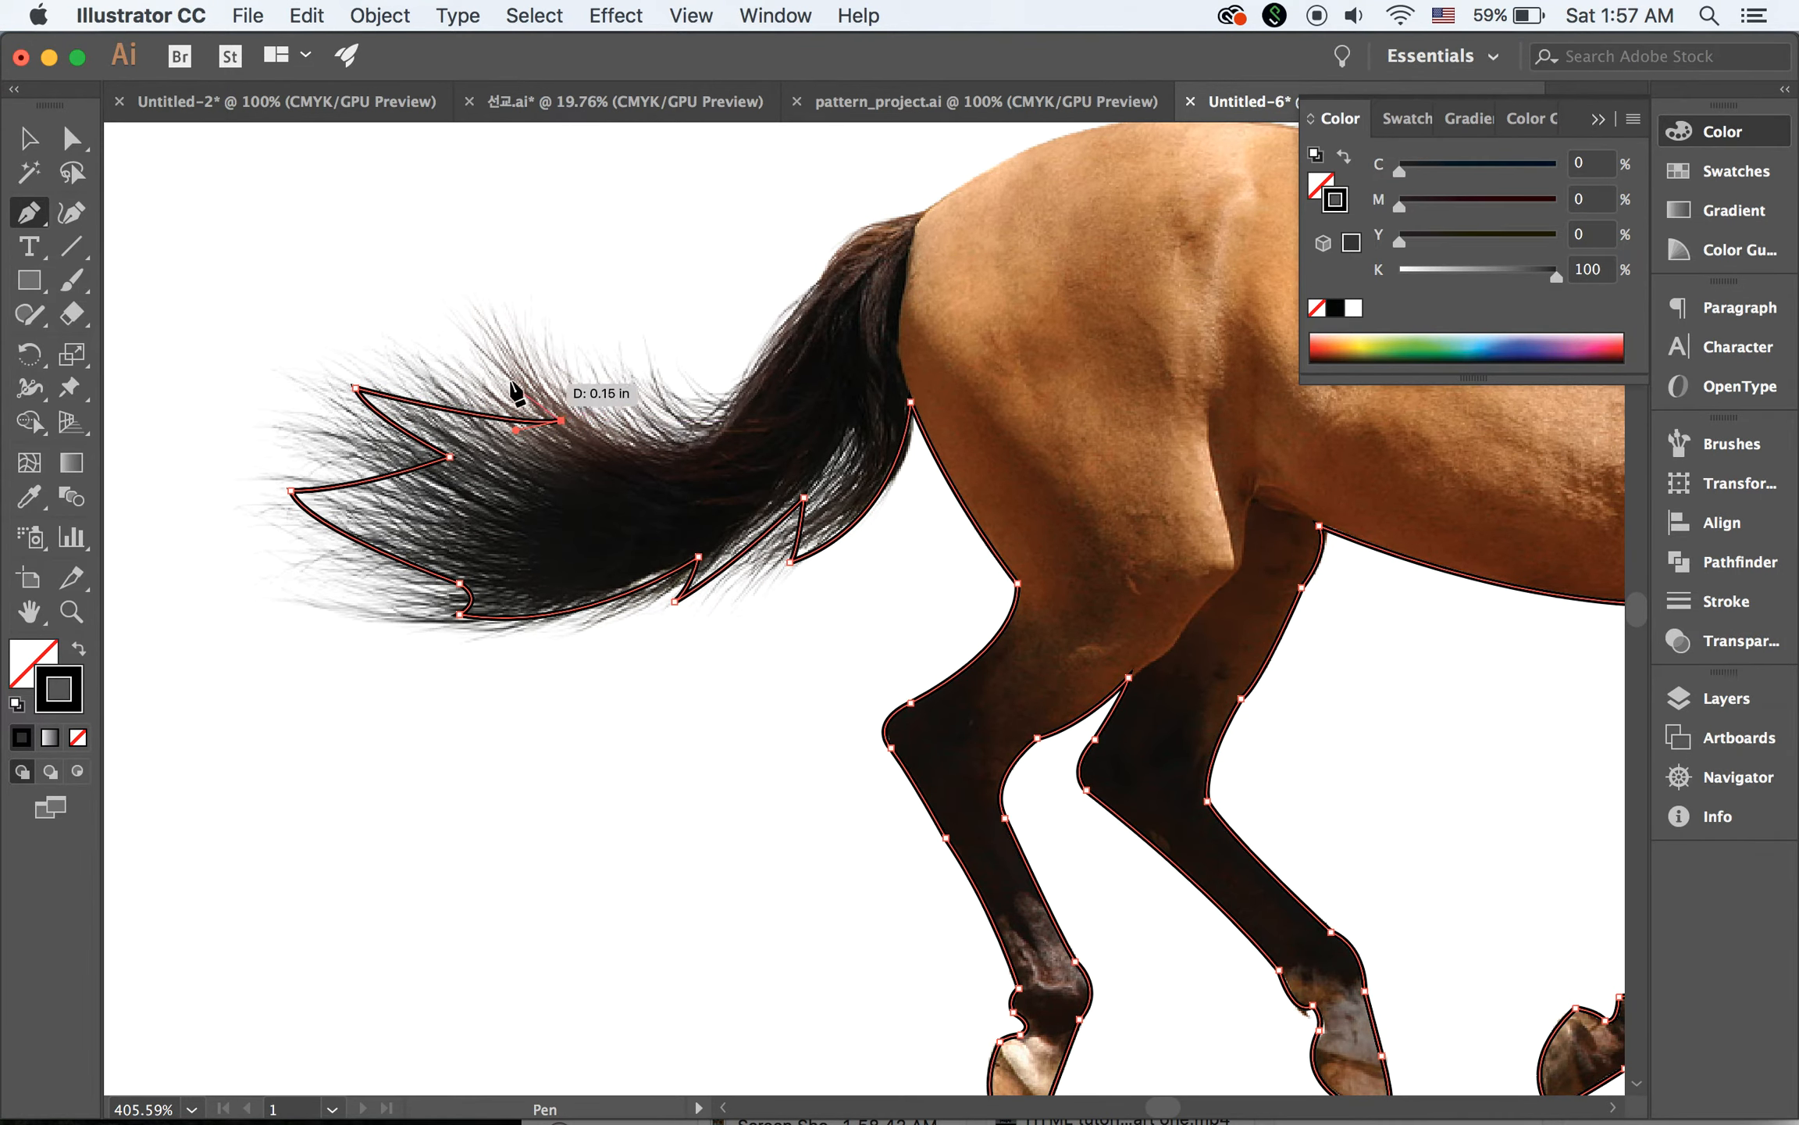
Trace the topmost hair tuft and follow the tail's upper edge up to just below the dock
{"action": "left_click_drag", "start_coordinate": [510, 362], "coordinate": [516, 330]}
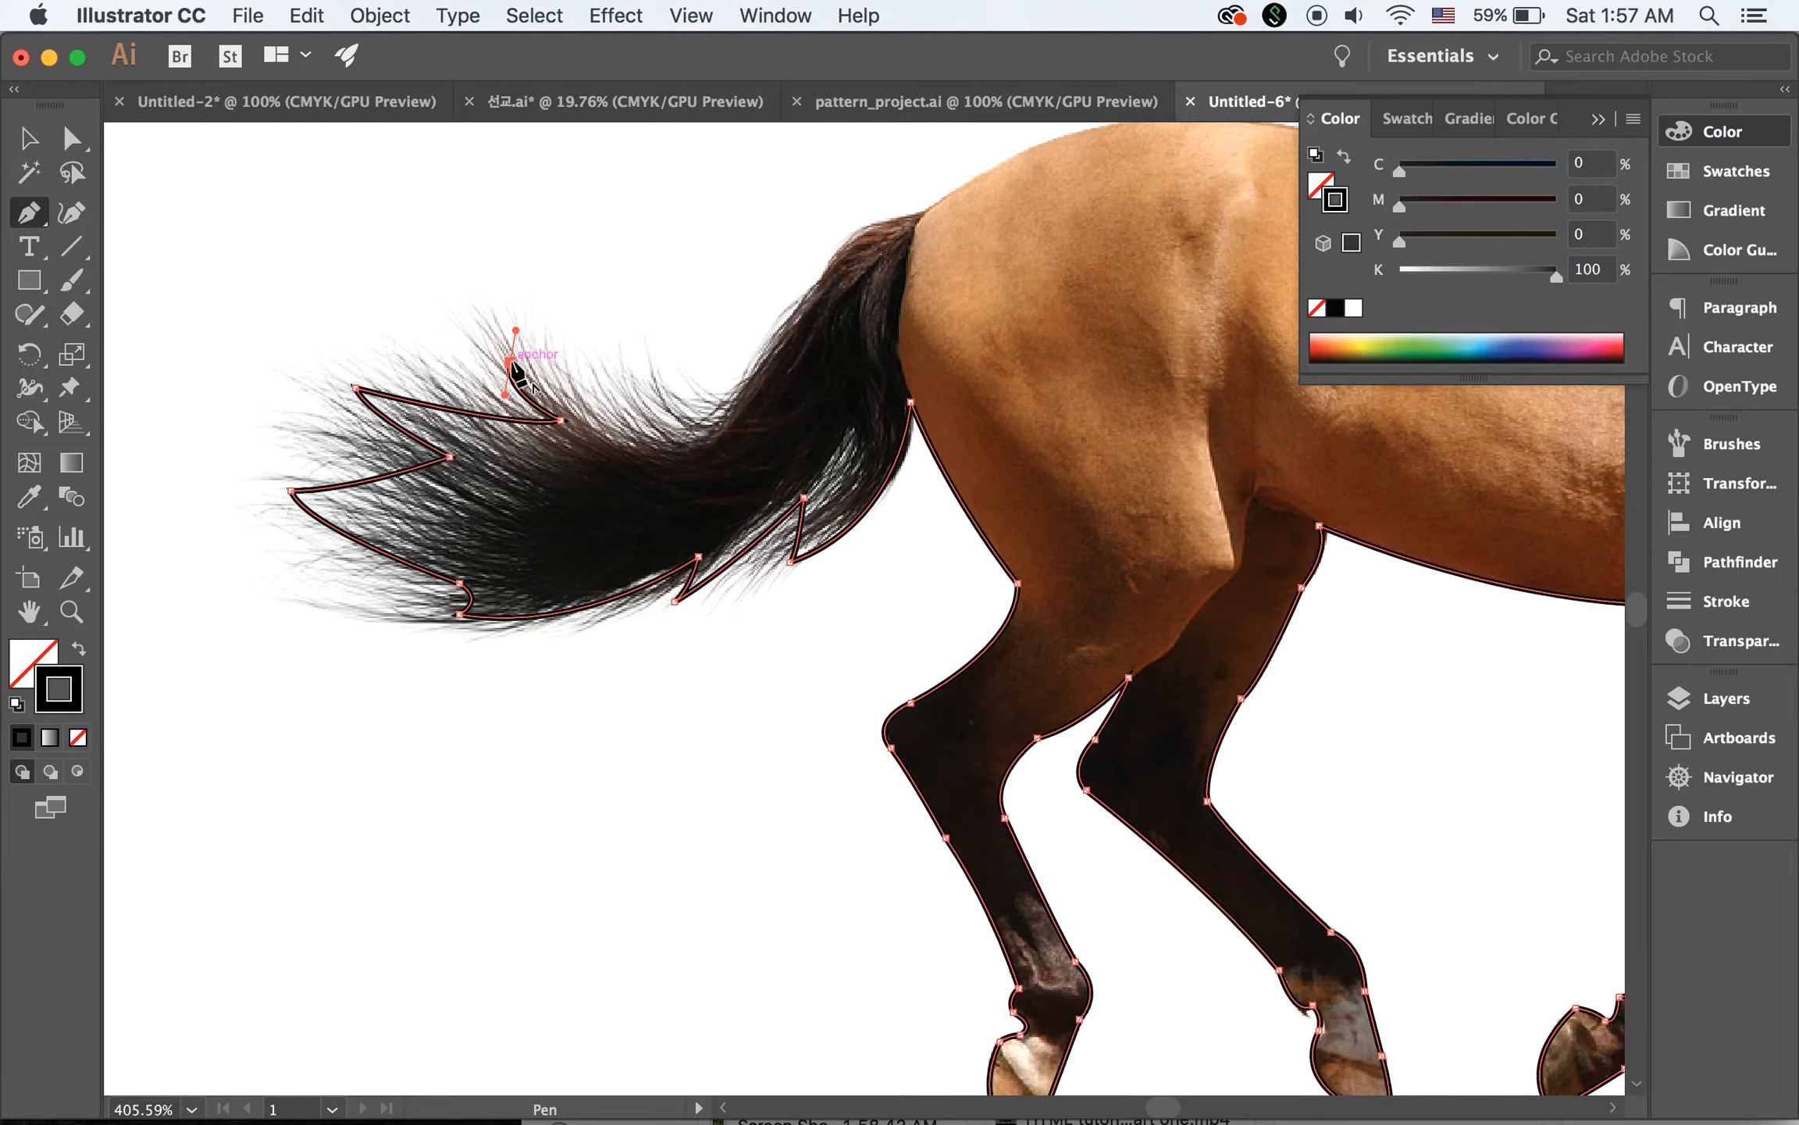
{"action": "left_click_drag", "start_coordinate": [725, 400], "coordinate": [778, 332]}
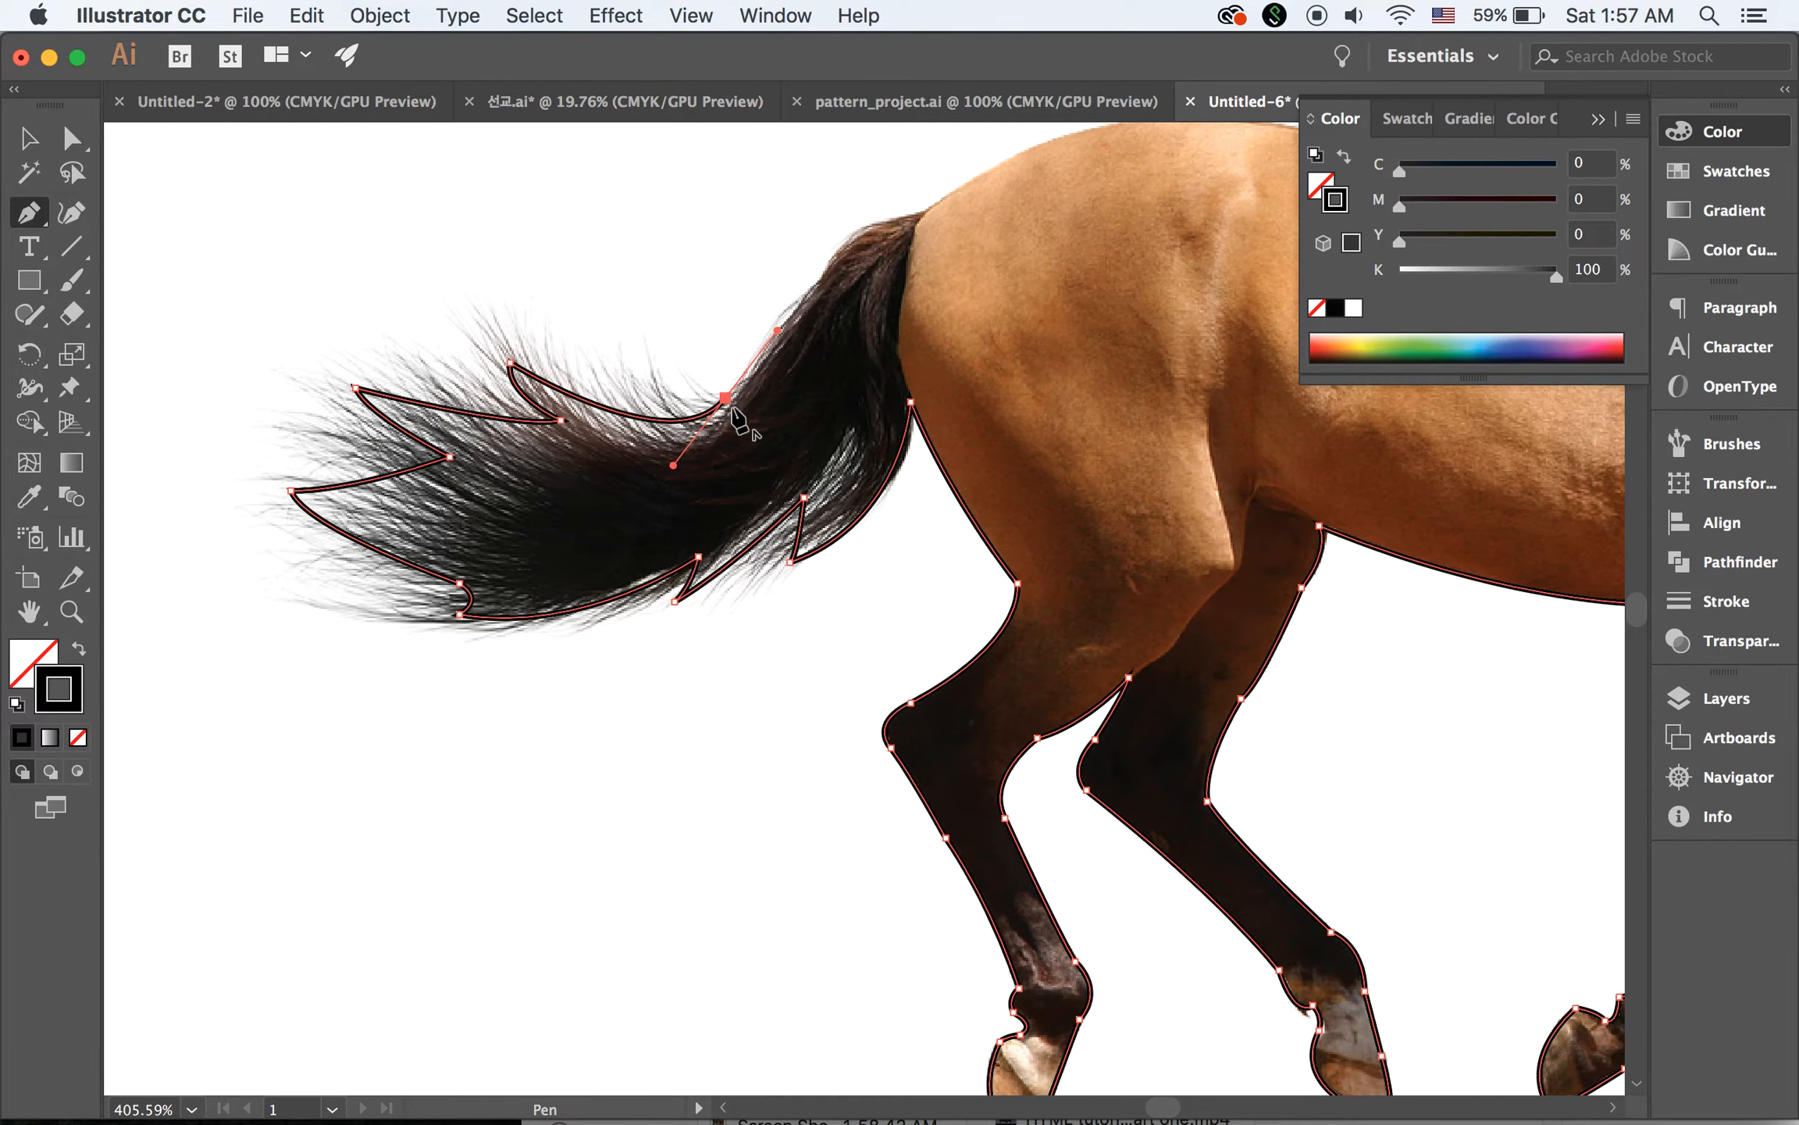
{"action": "key", "text": "space"}
{"action": "left_click_drag", "start_coordinate": [785, 437], "coordinate": [631, 761]}
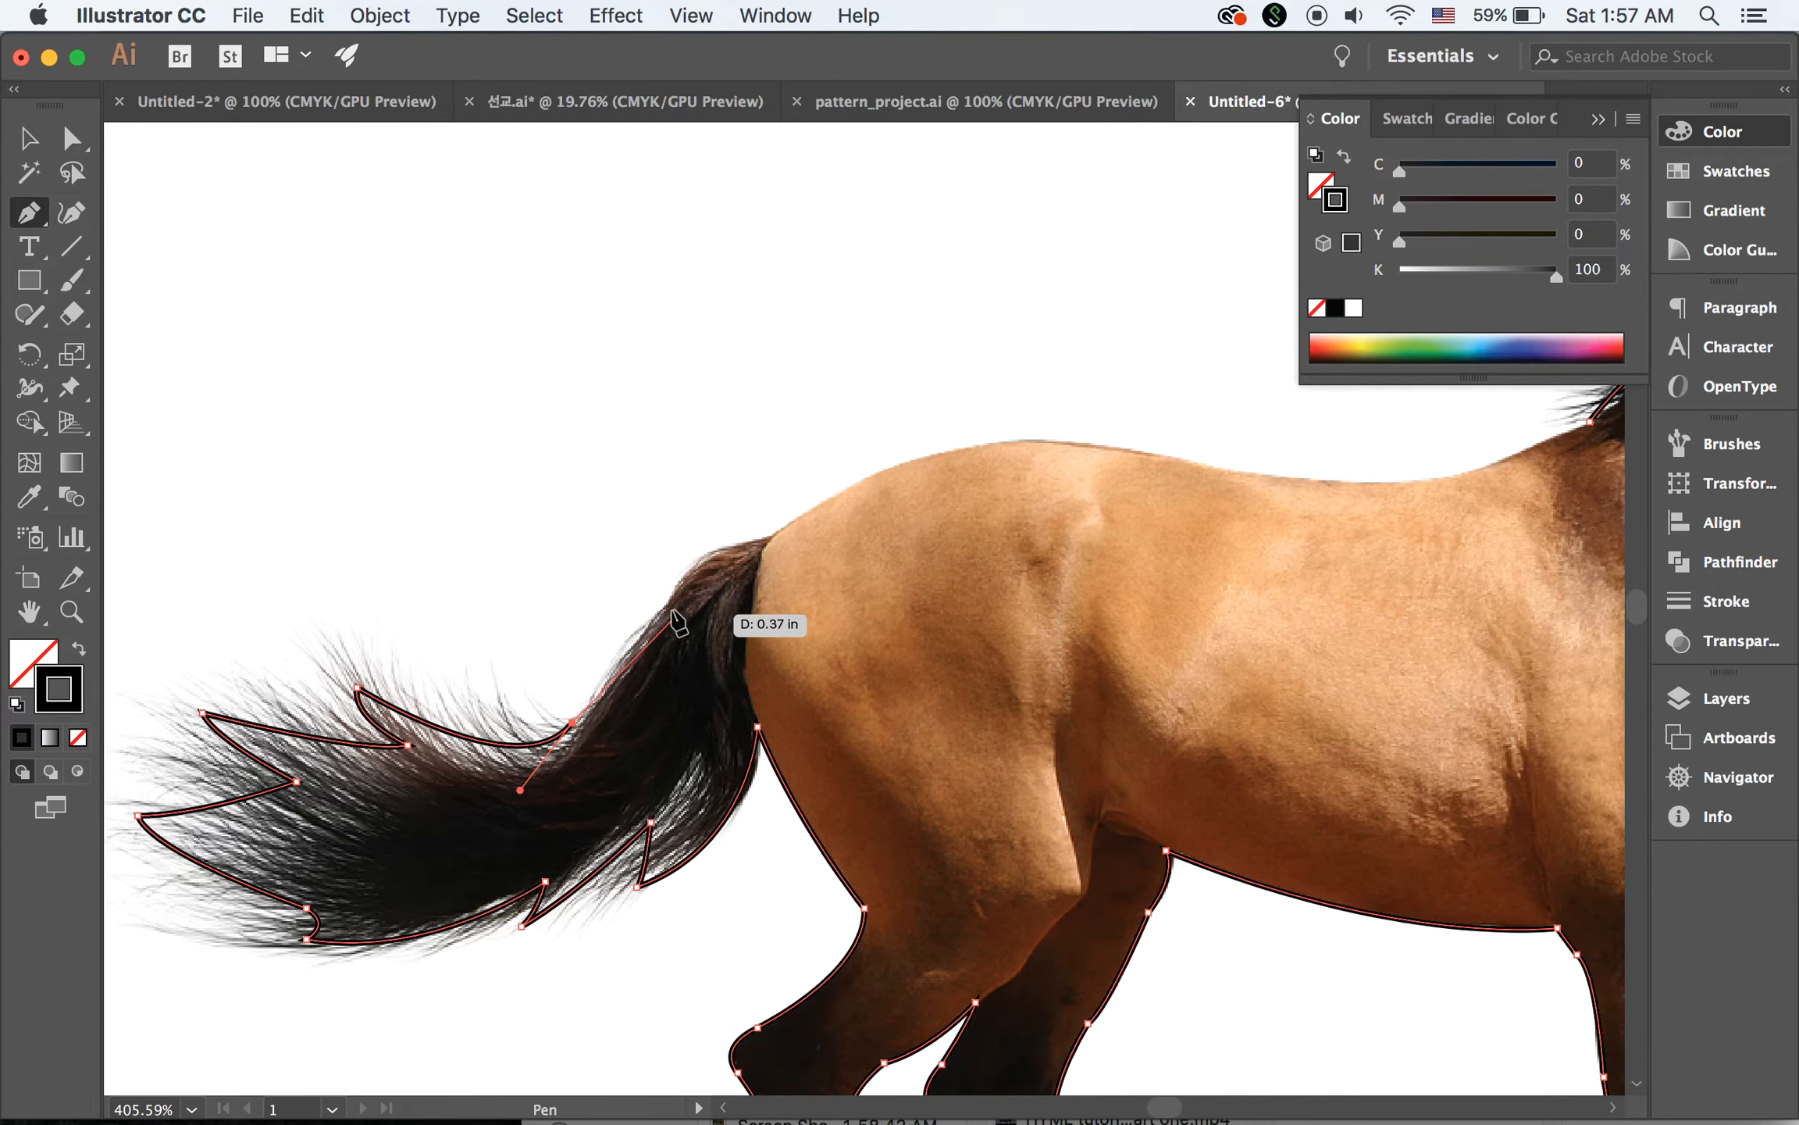
{"action": "left_click_drag", "start_coordinate": [669, 605], "coordinate": [679, 590]}
Trace over the dock to the rump and across the croup to the start of the back, ending in a corner point
{"action": "key", "text": "space"}
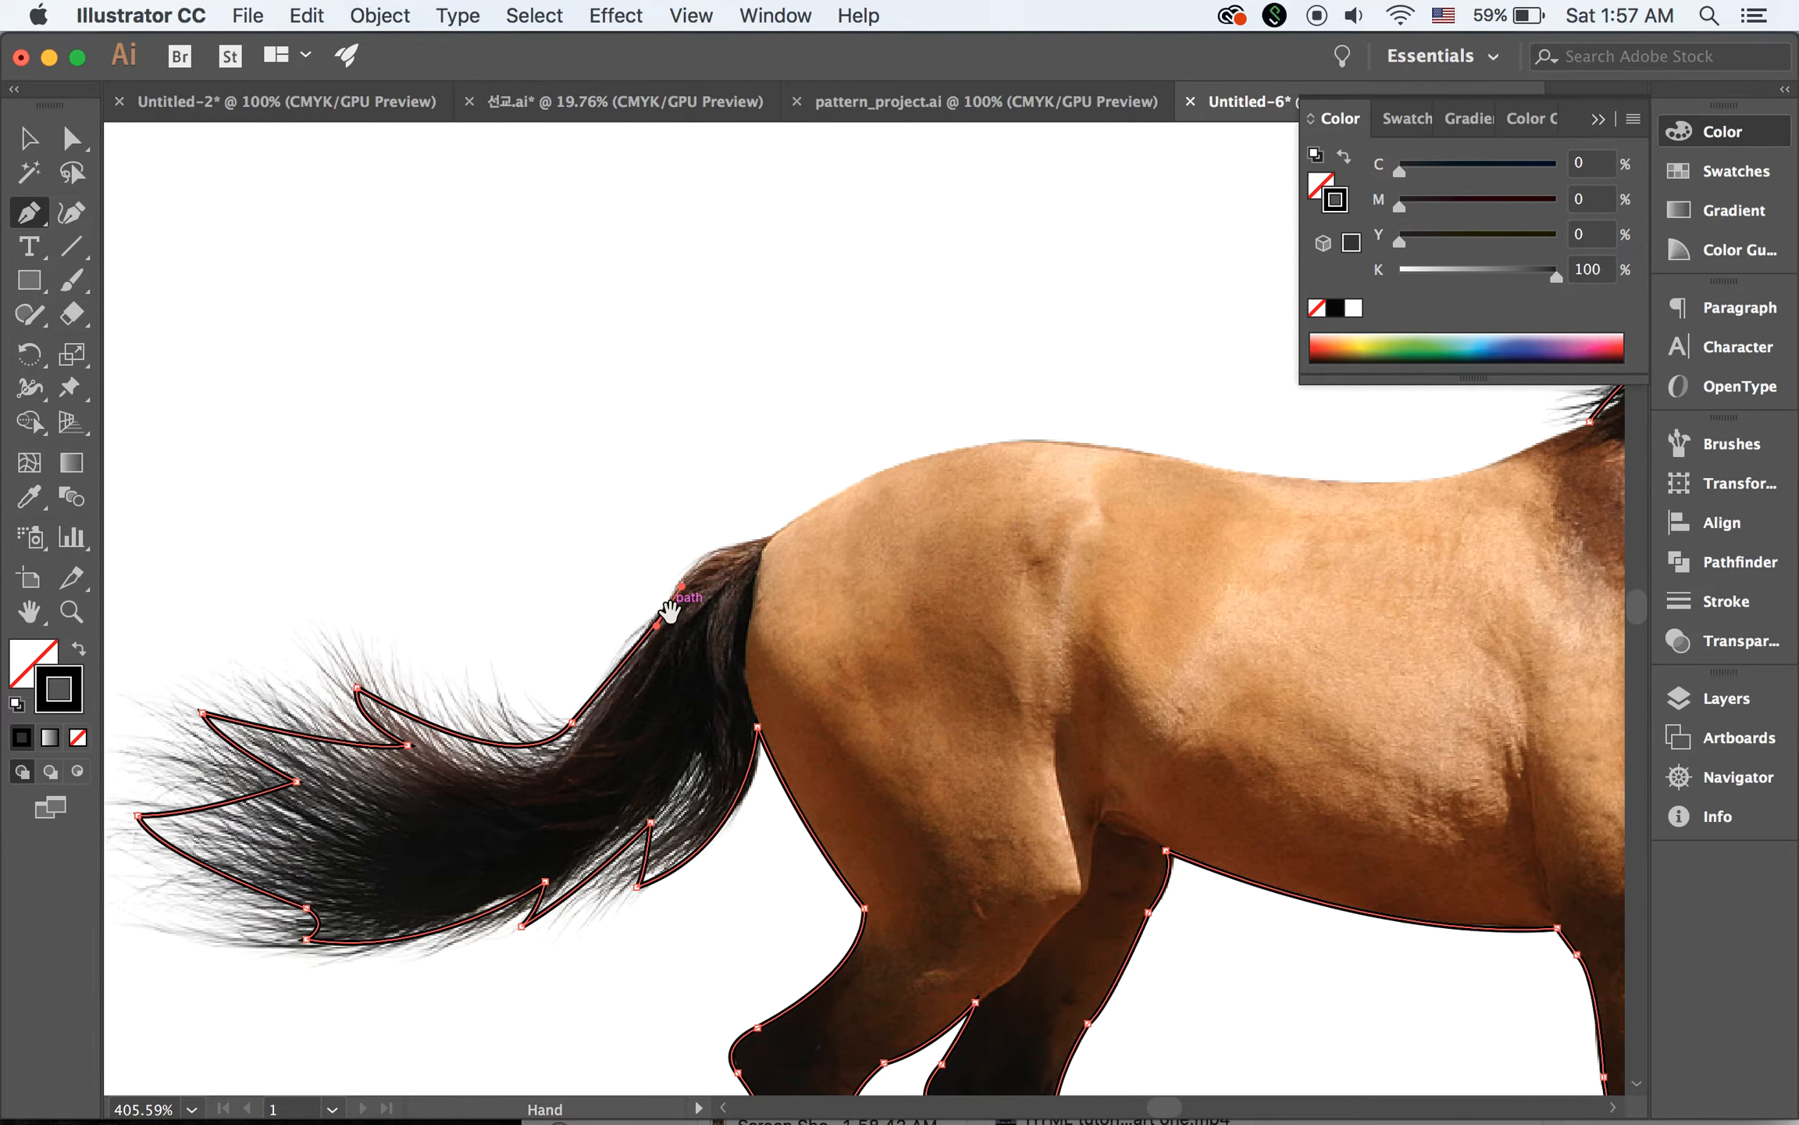
{"action": "left_click_drag", "start_coordinate": [773, 537], "coordinate": [859, 517]}
{"action": "left_click", "coordinate": [772, 536]}
{"action": "left_click_drag", "start_coordinate": [1086, 445], "coordinate": [1259, 467]}
{"action": "left_click", "coordinate": [1085, 445]}
Trace the back up to the withers and close the path at the starting anchor at the mane's base
{"action": "key", "text": "space"}
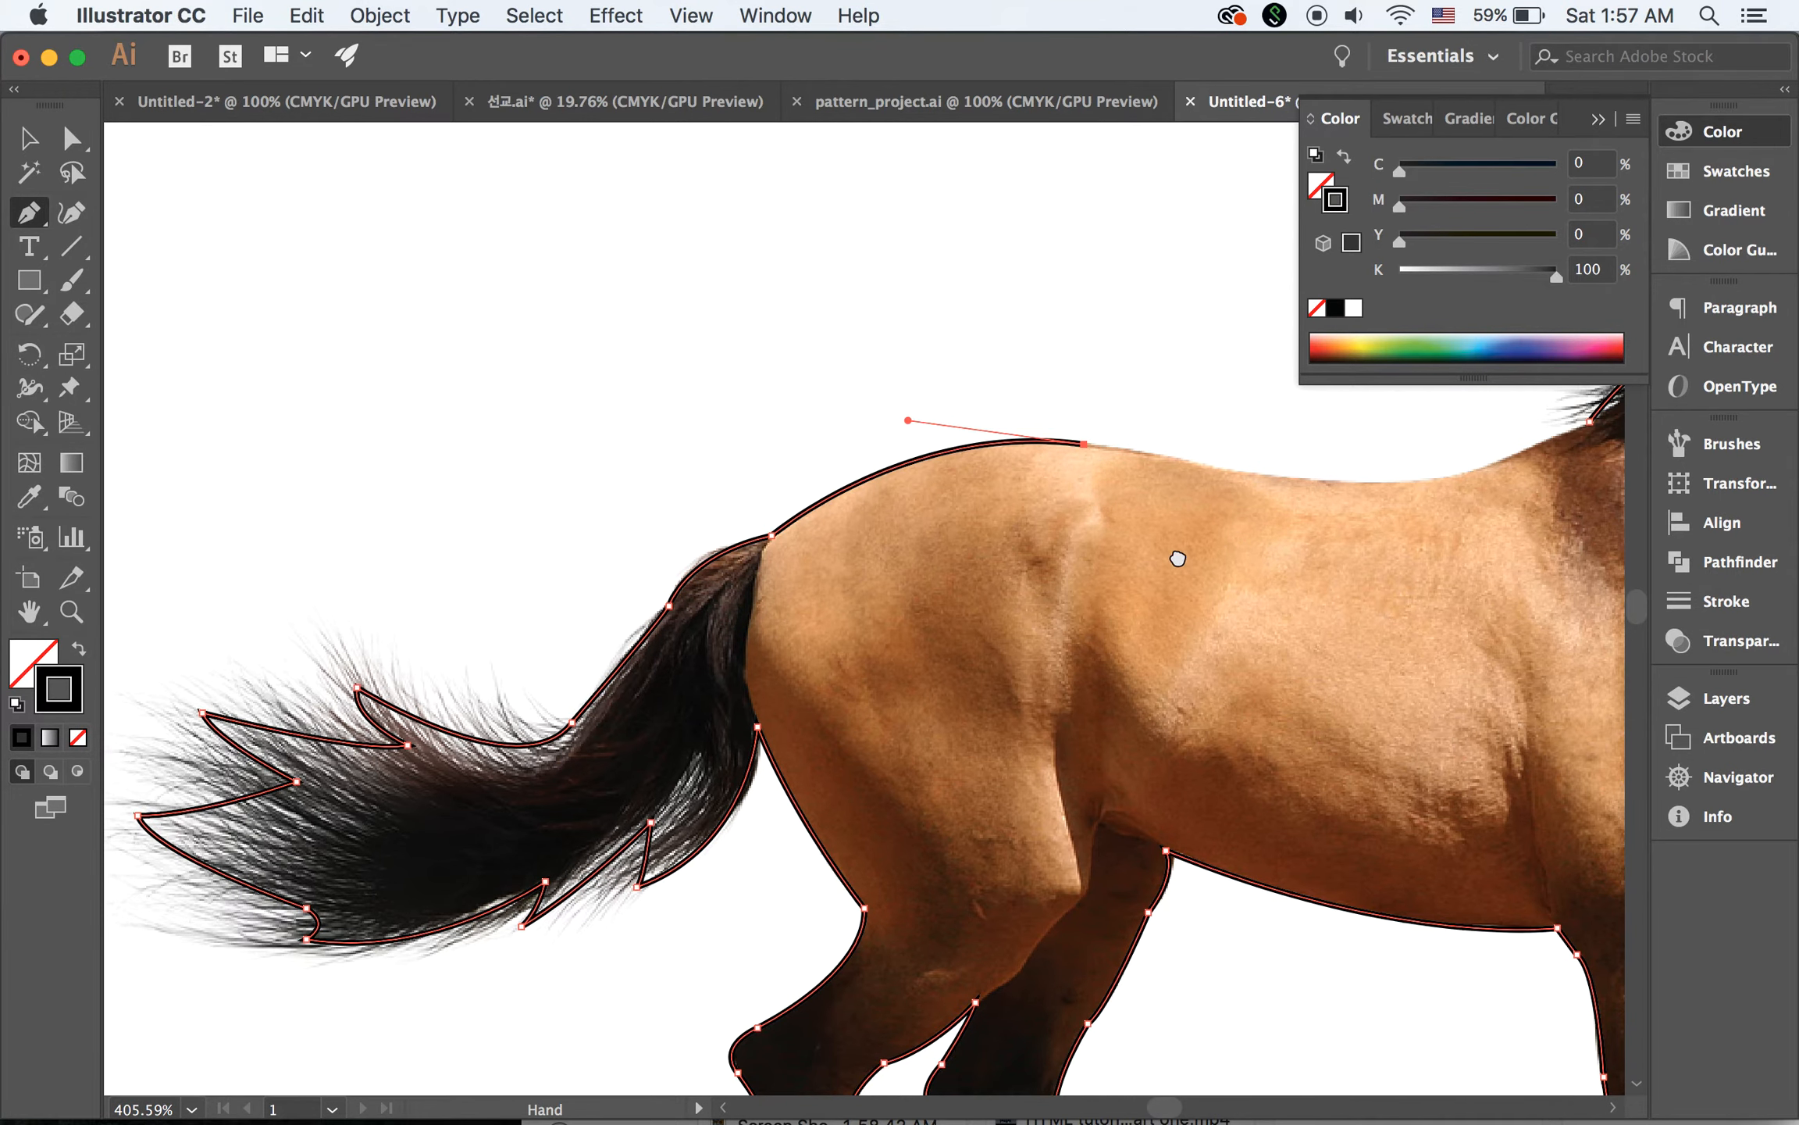
{"action": "left_click_drag", "start_coordinate": [1243, 547], "coordinate": [662, 615]}
{"action": "left_click_drag", "start_coordinate": [894, 539], "coordinate": [958, 494]}
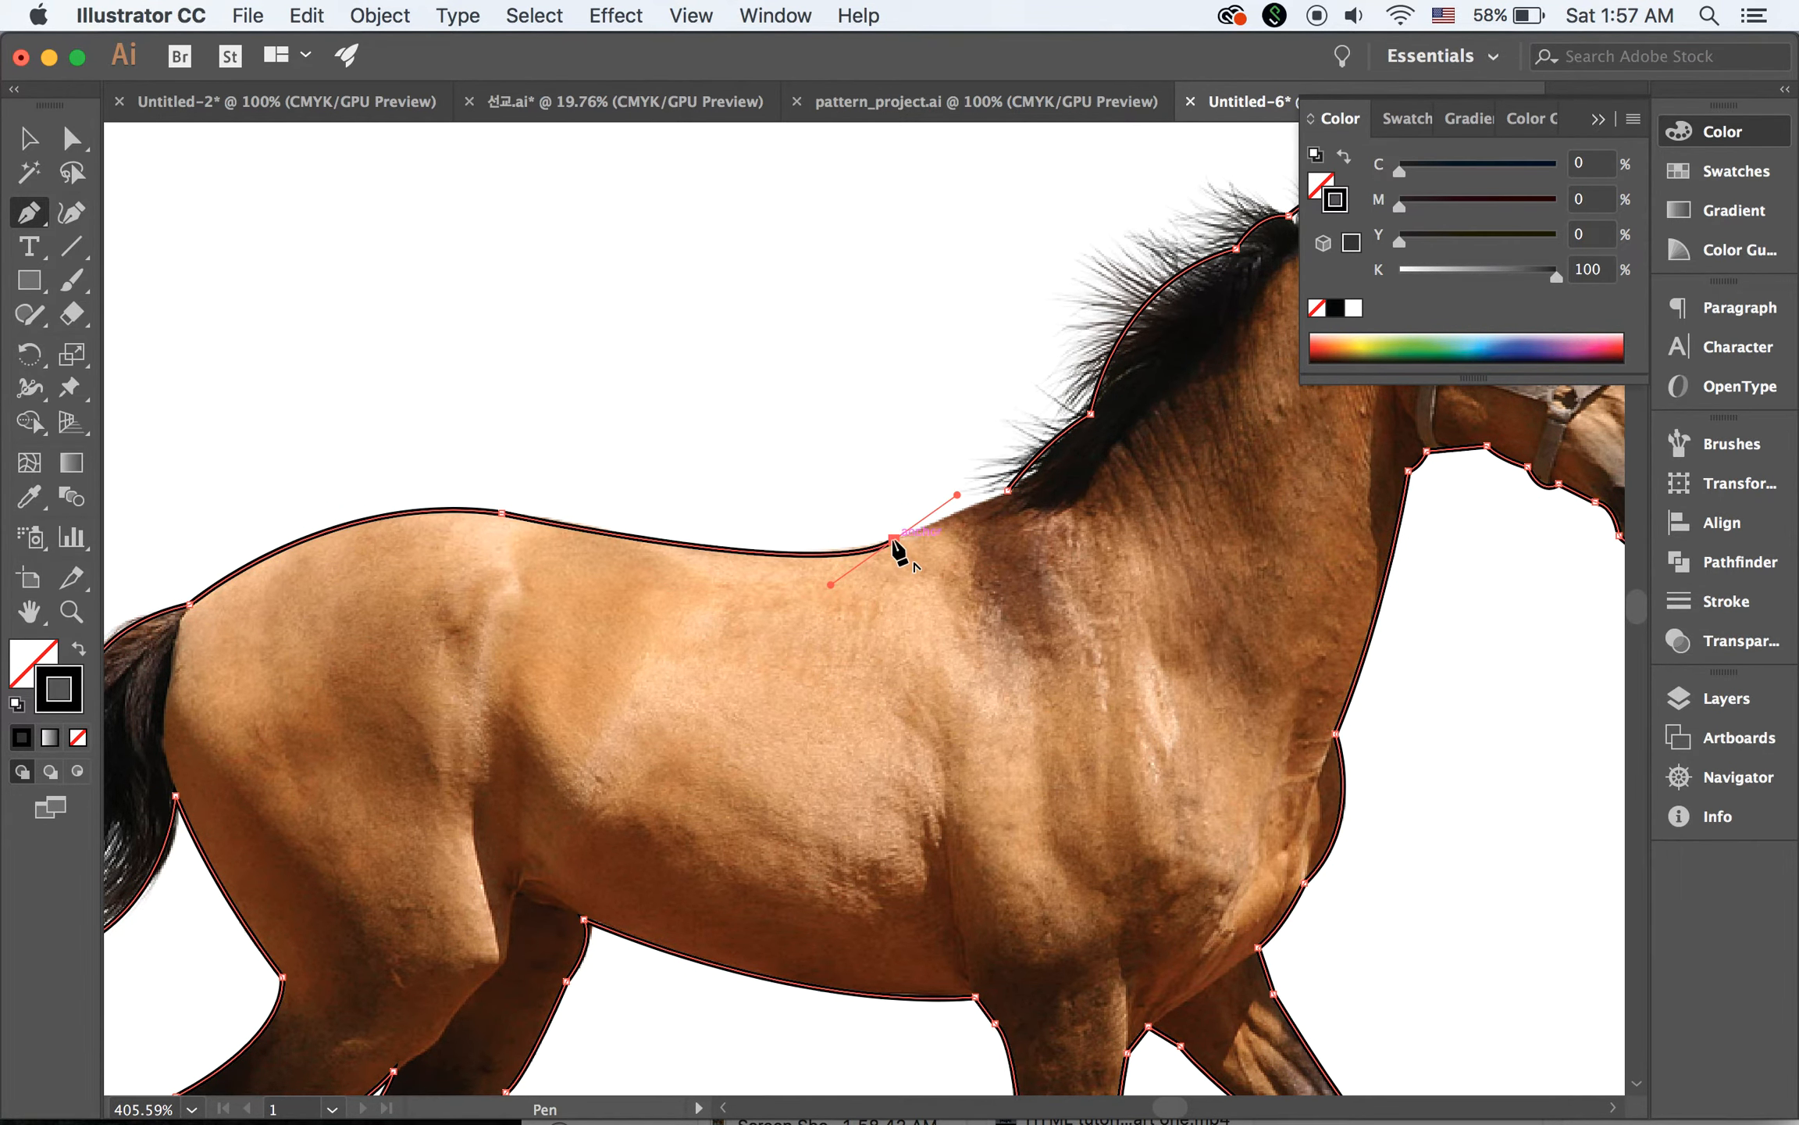
{"action": "left_click", "coordinate": [894, 539]}
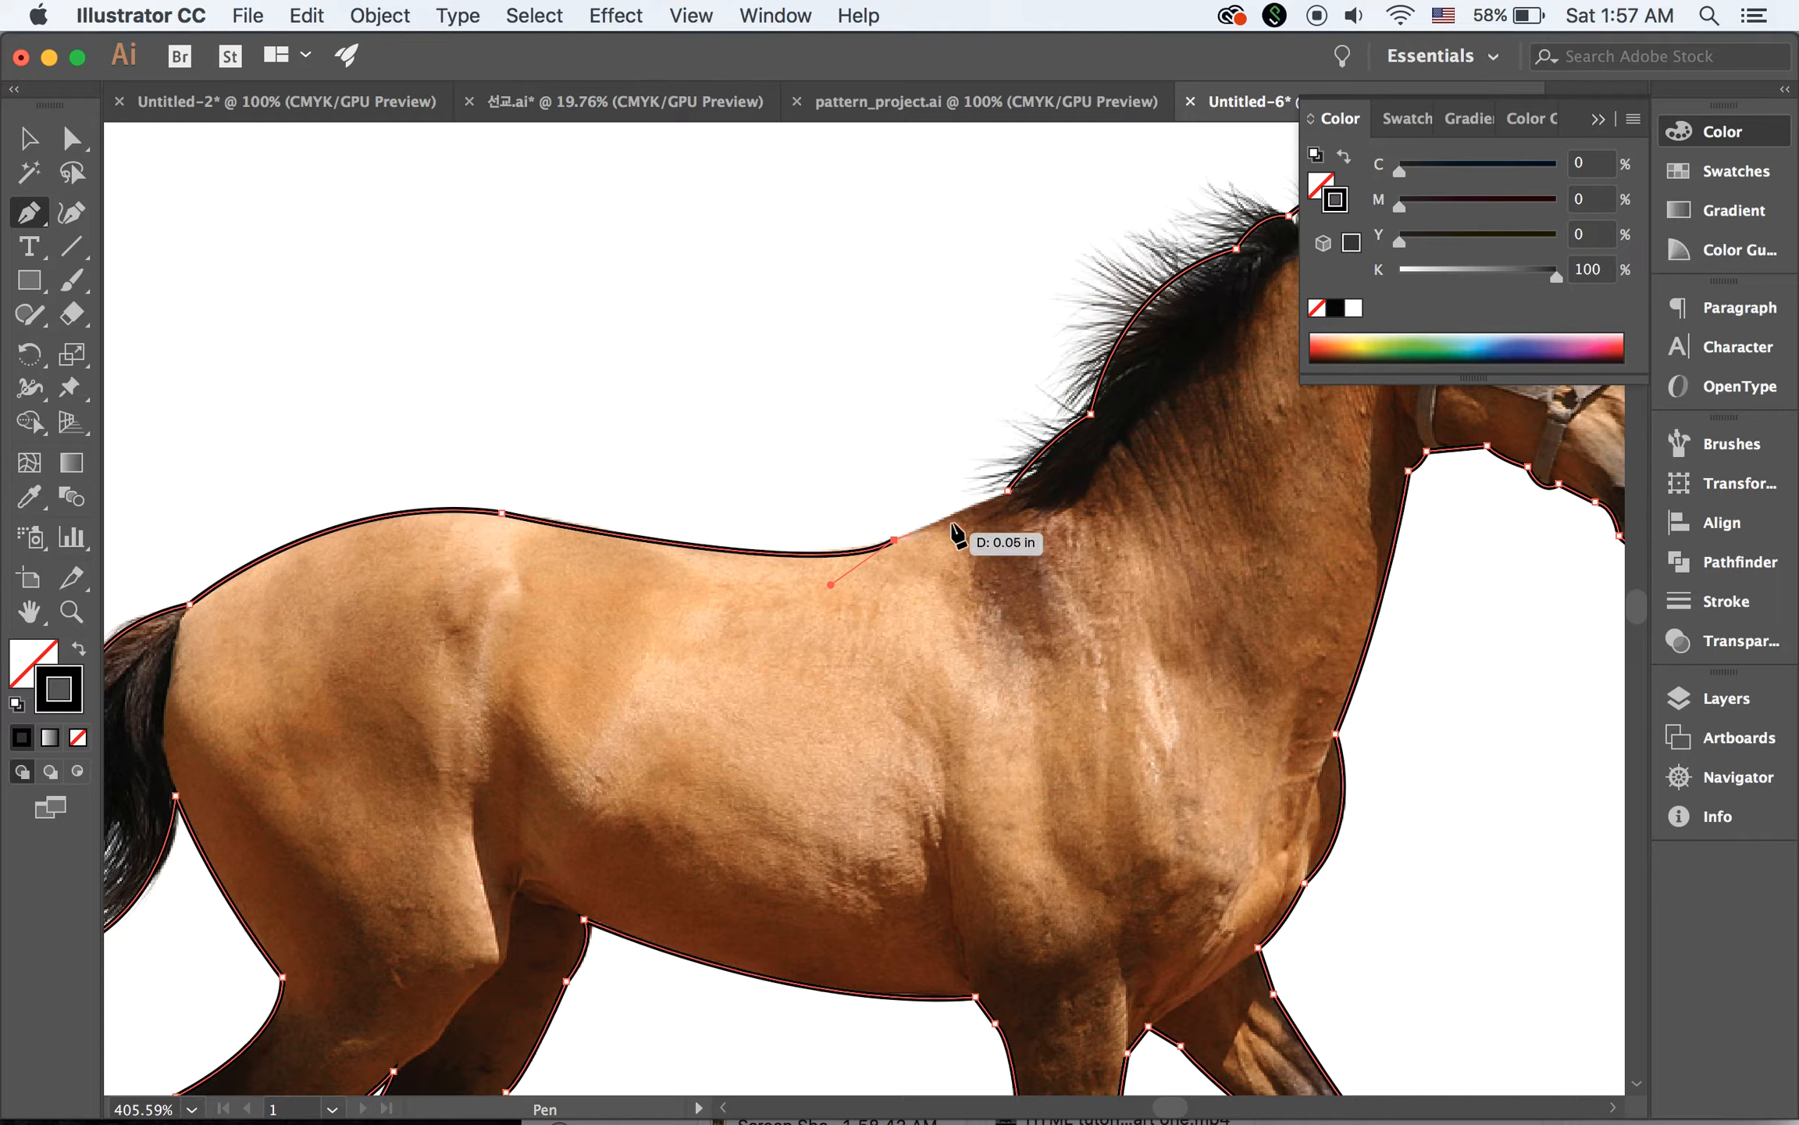
{"action": "left_click", "coordinate": [1007, 490]}
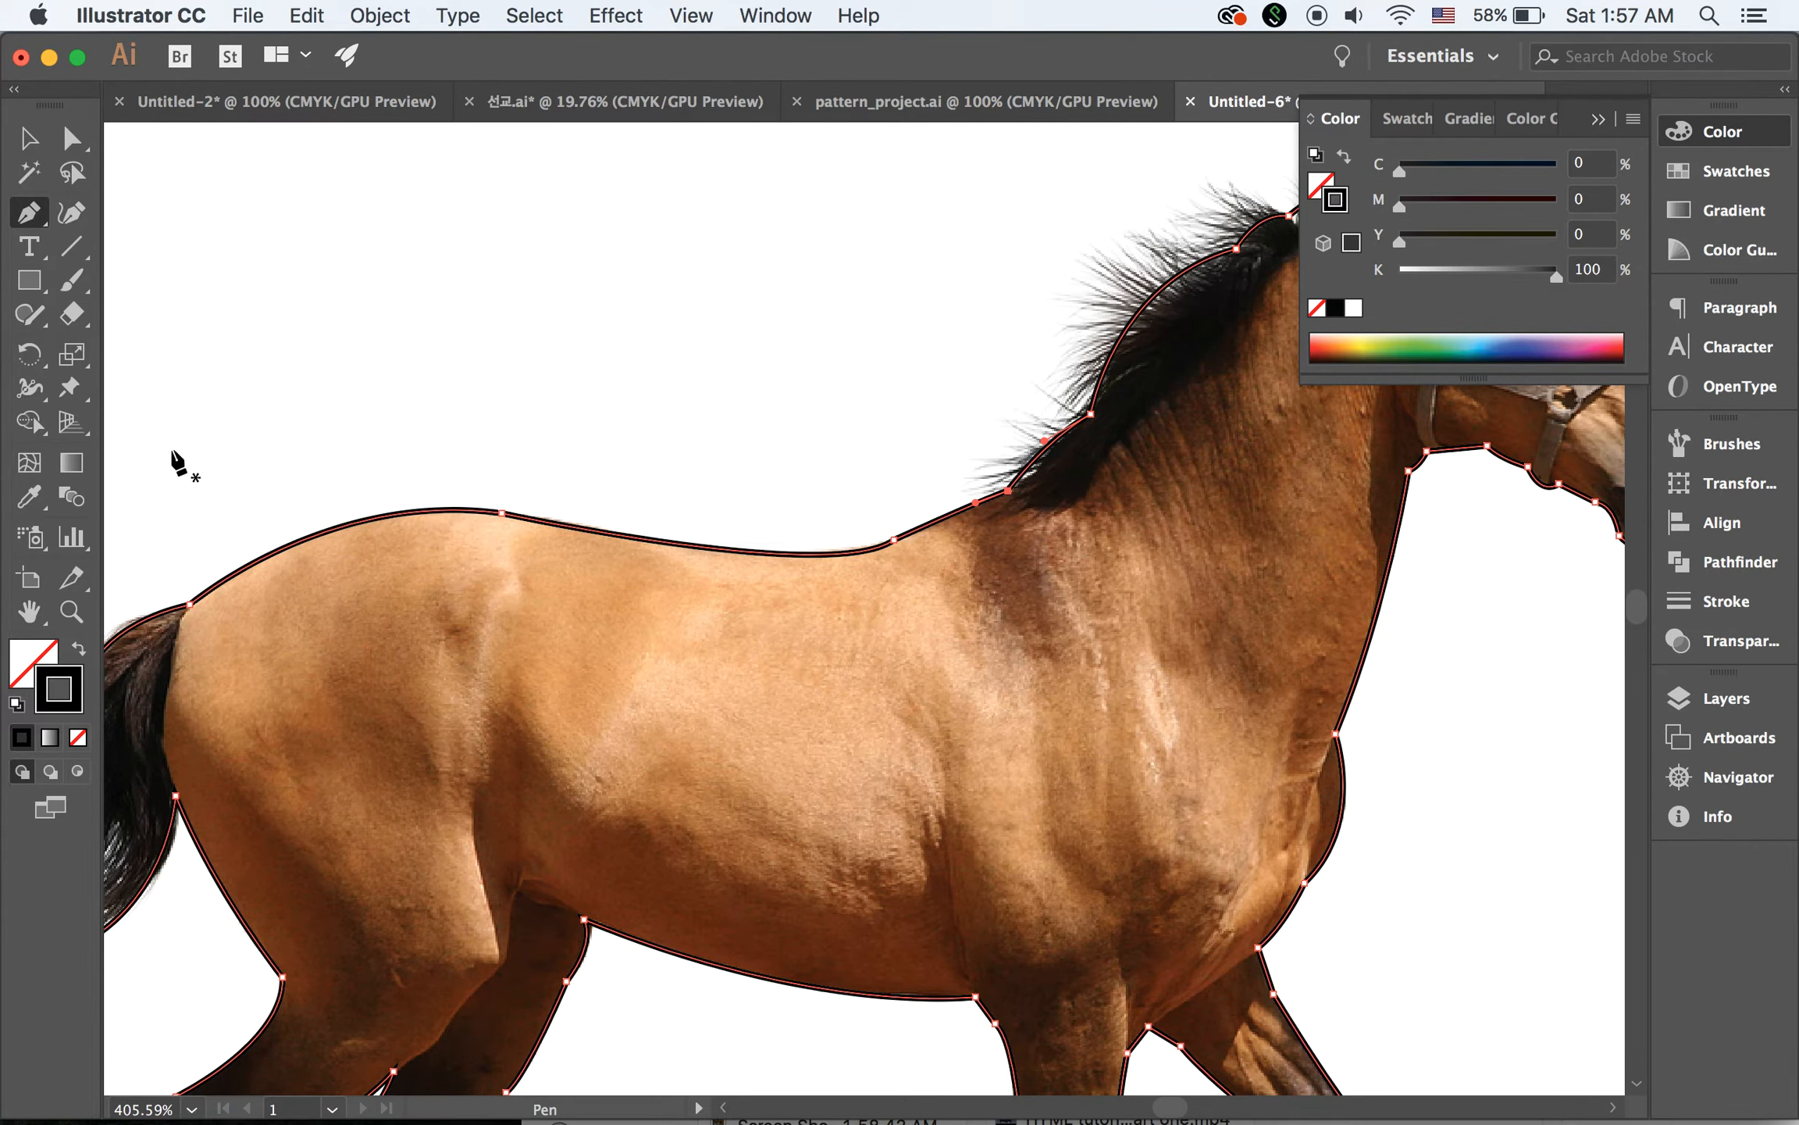
Select the finished horse outline and swap its fill and stroke for a solid black fill without a stroke
{"action": "double_click", "coordinate": [33, 611]}
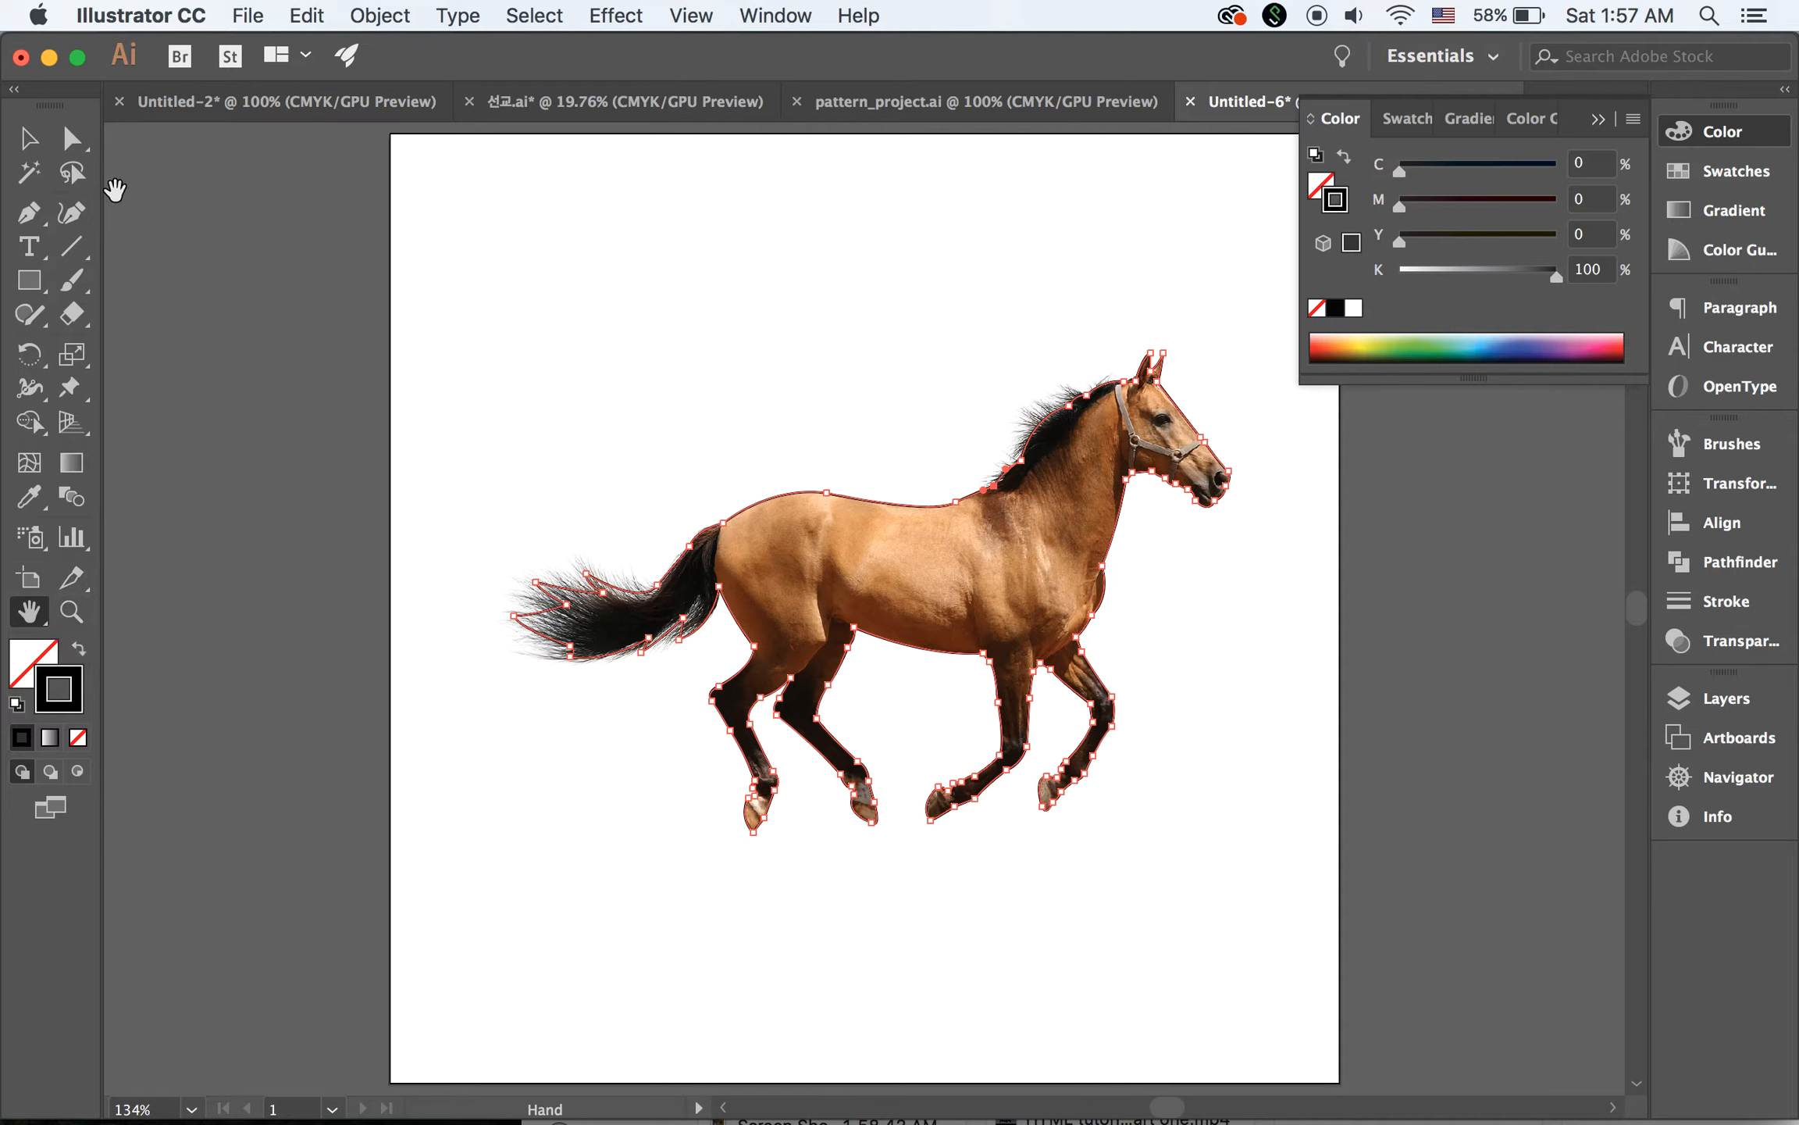
{"action": "left_click", "coordinate": [28, 139]}
{"action": "left_click", "coordinate": [734, 434]}
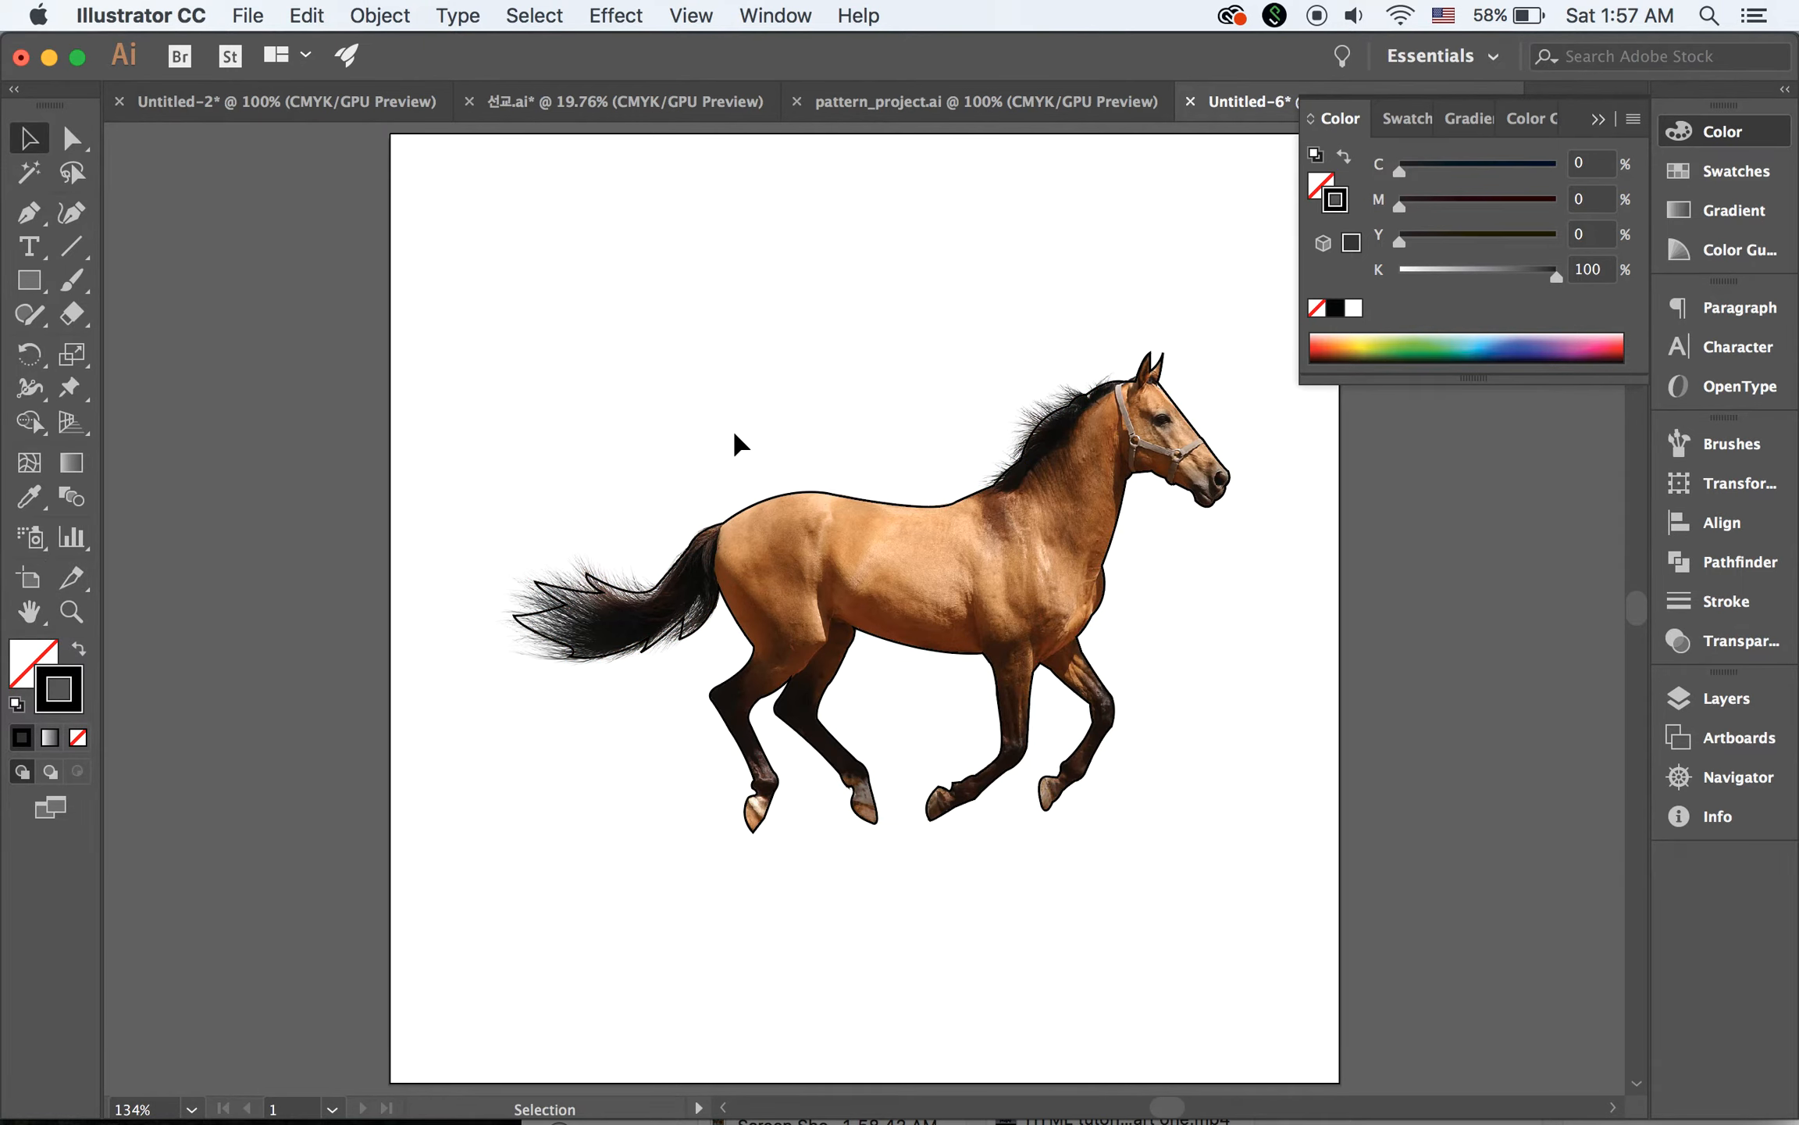
{"action": "left_click", "coordinate": [804, 515]}
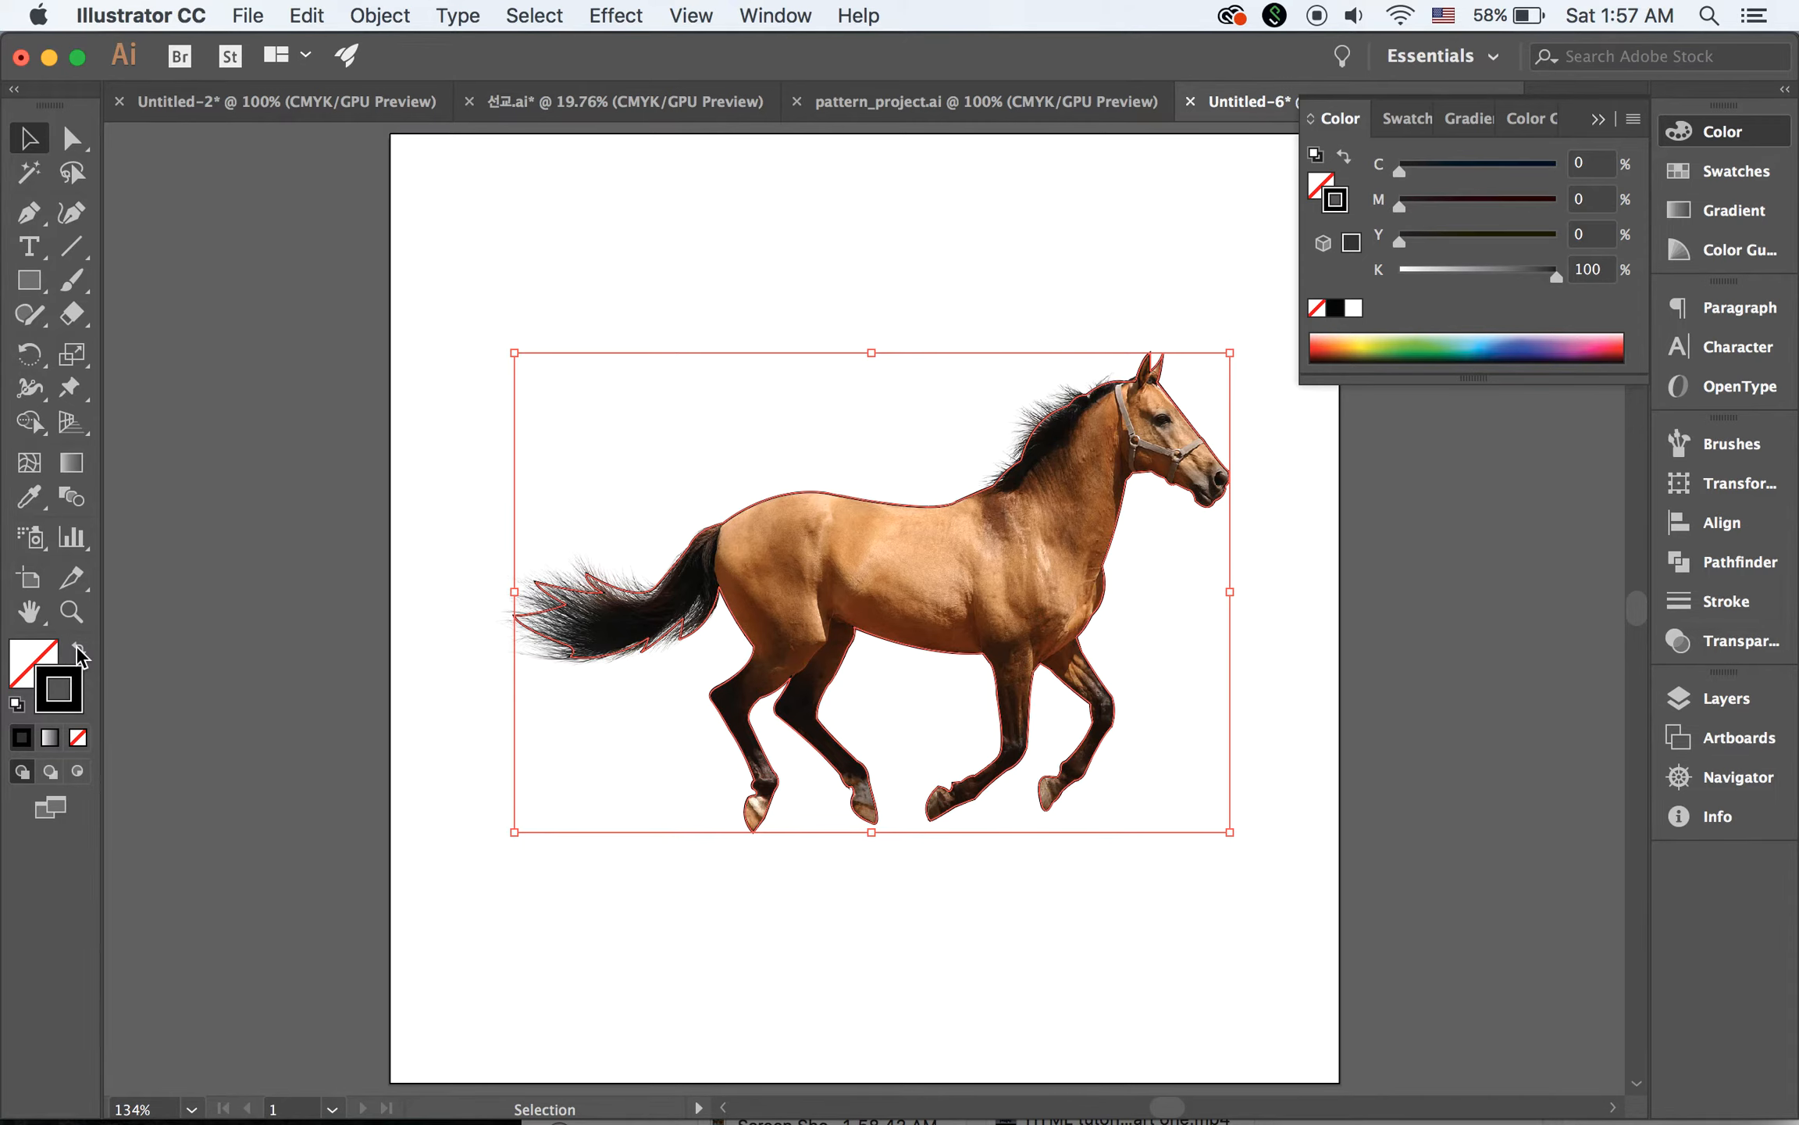
{"action": "left_click", "coordinate": [78, 649]}
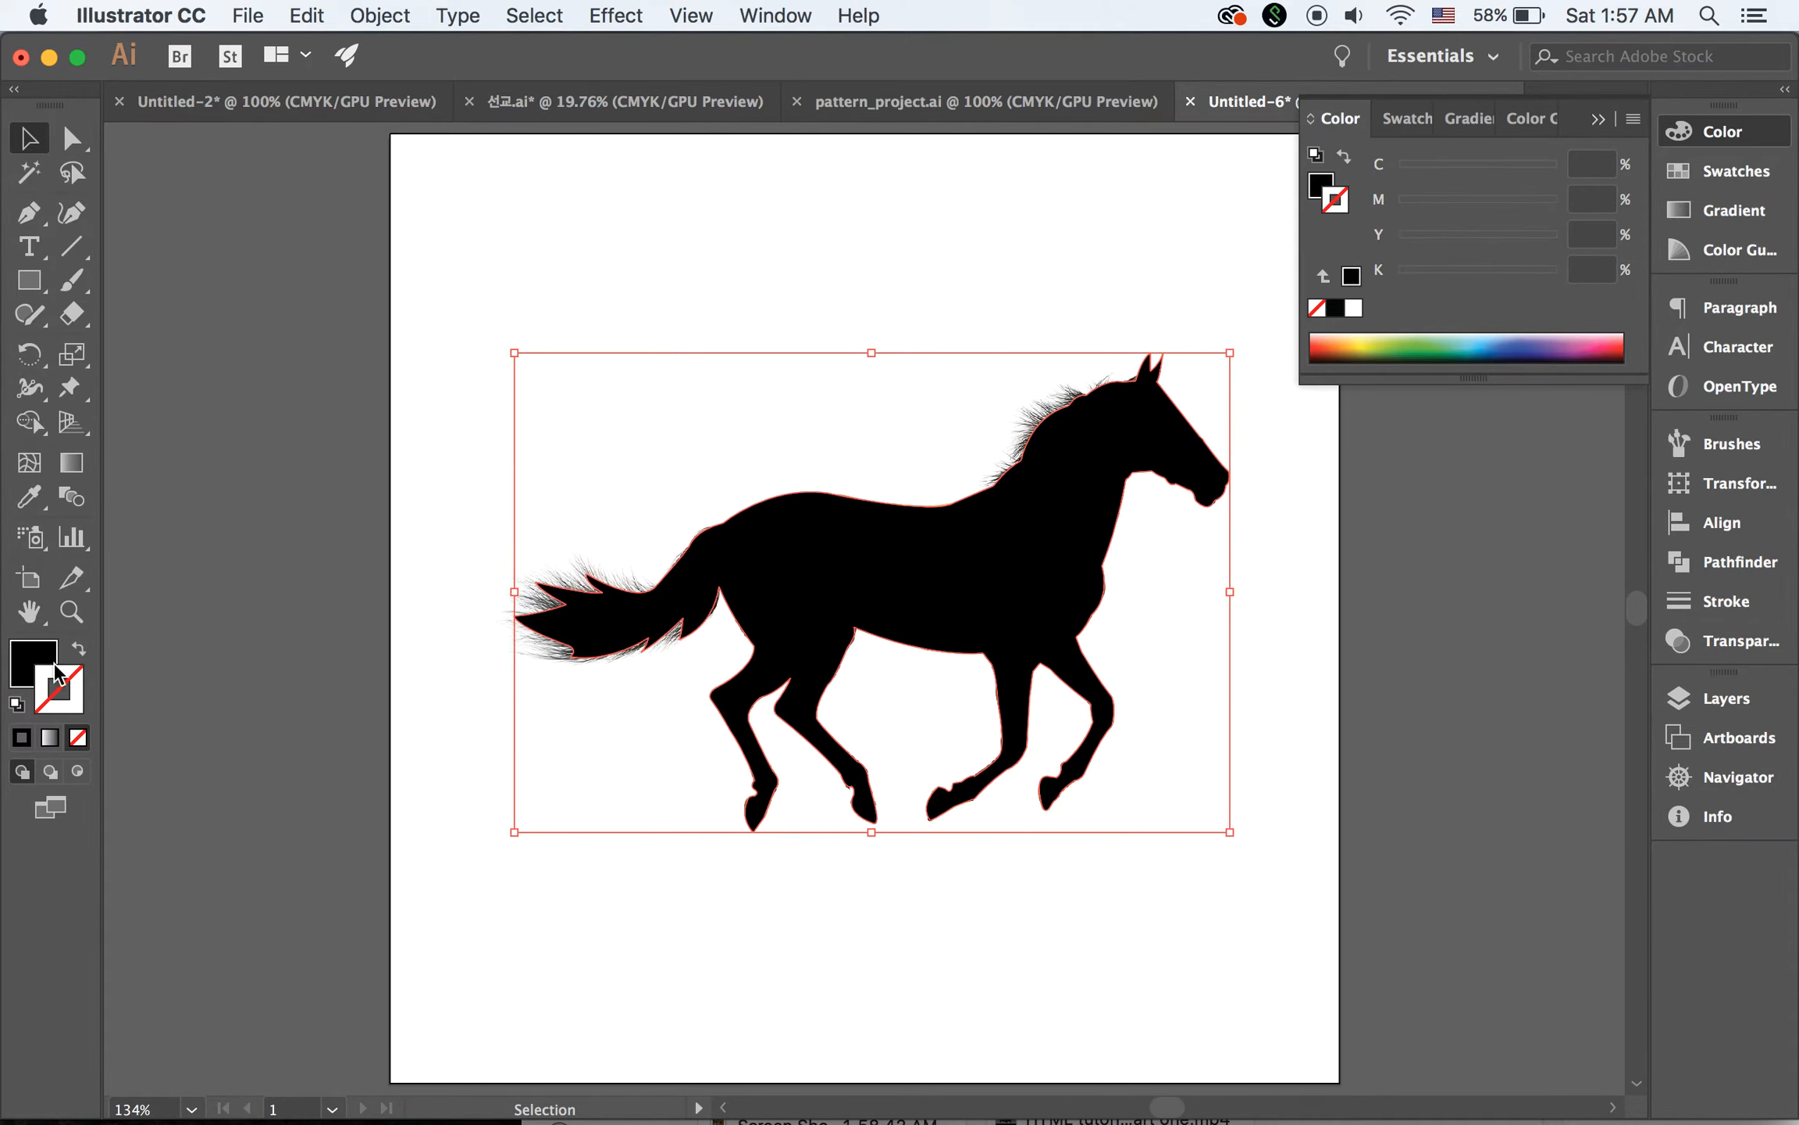
{"action": "left_click", "coordinate": [359, 270]}
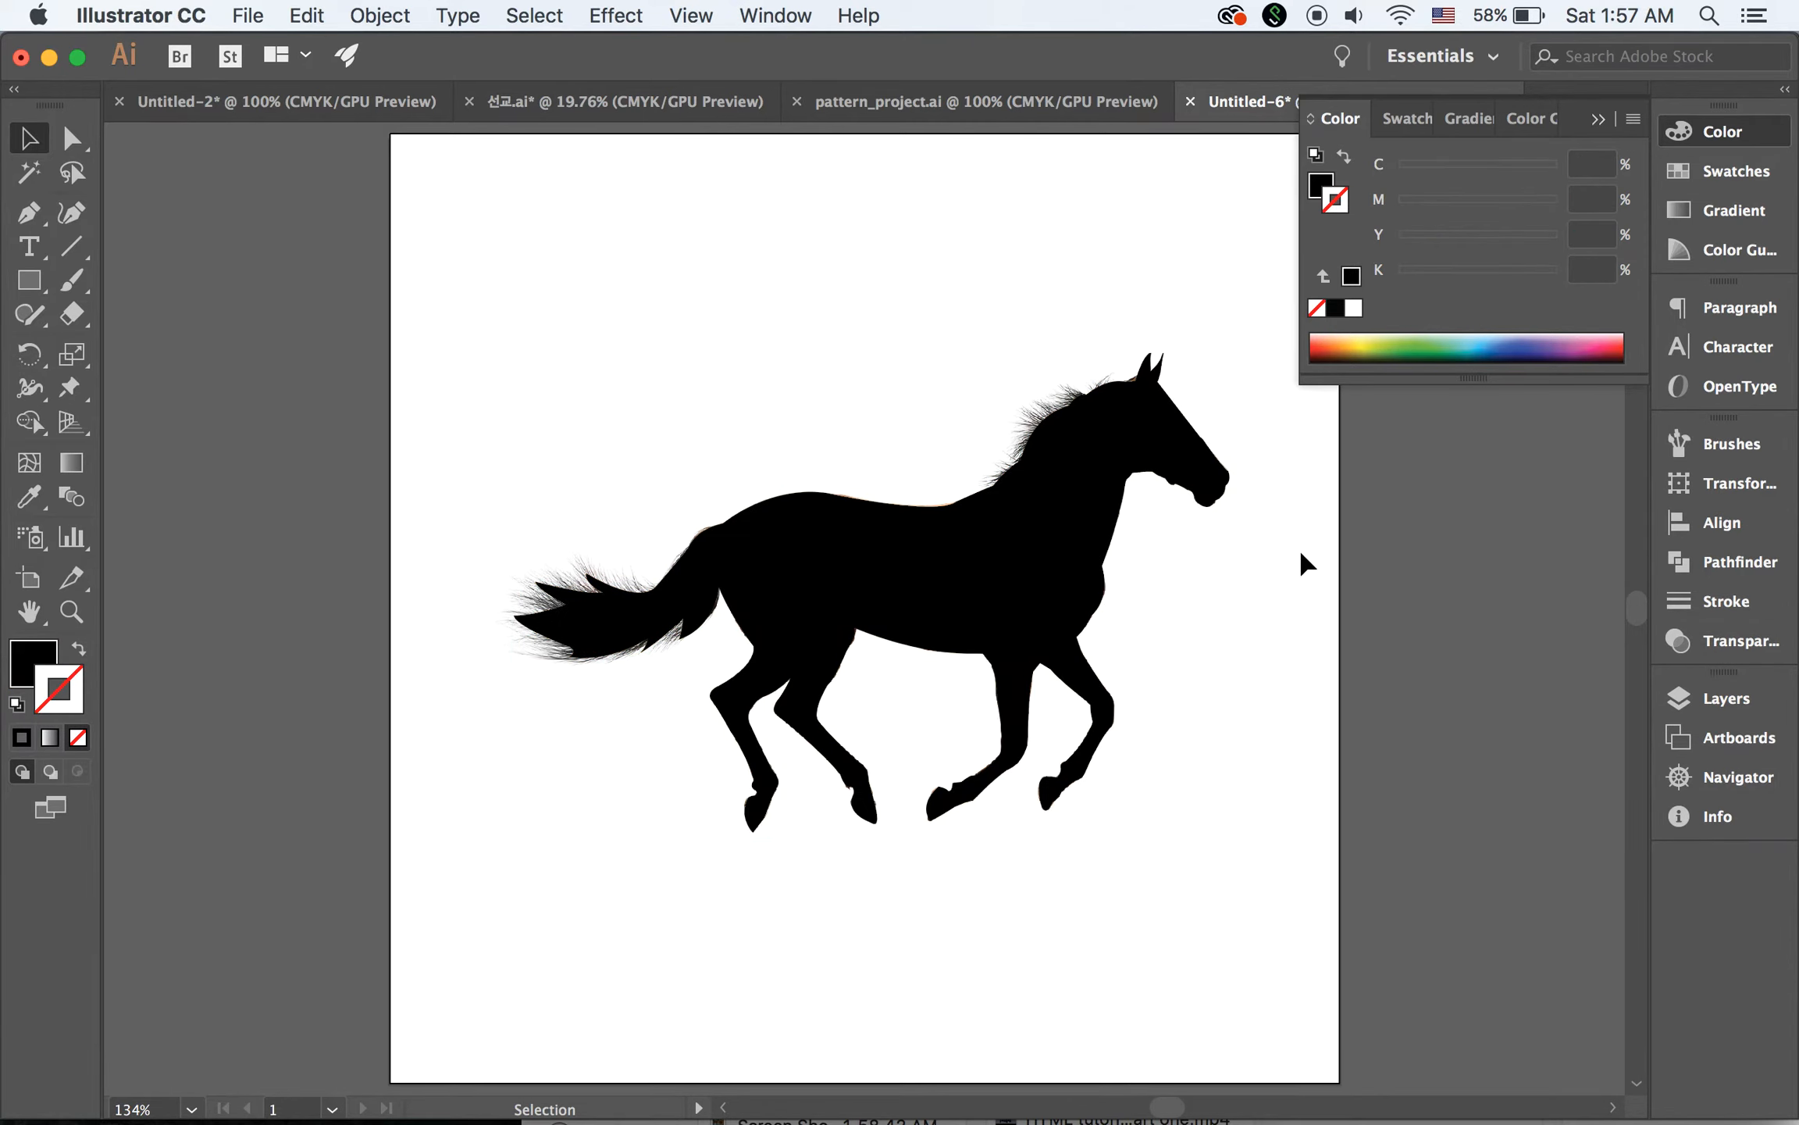
Delete Layer 1 with the horse photo, keeping only the silhouette on Layer 2
{"action": "left_click", "coordinate": [1710, 697]}
{"action": "left_click", "coordinate": [1524, 761]}
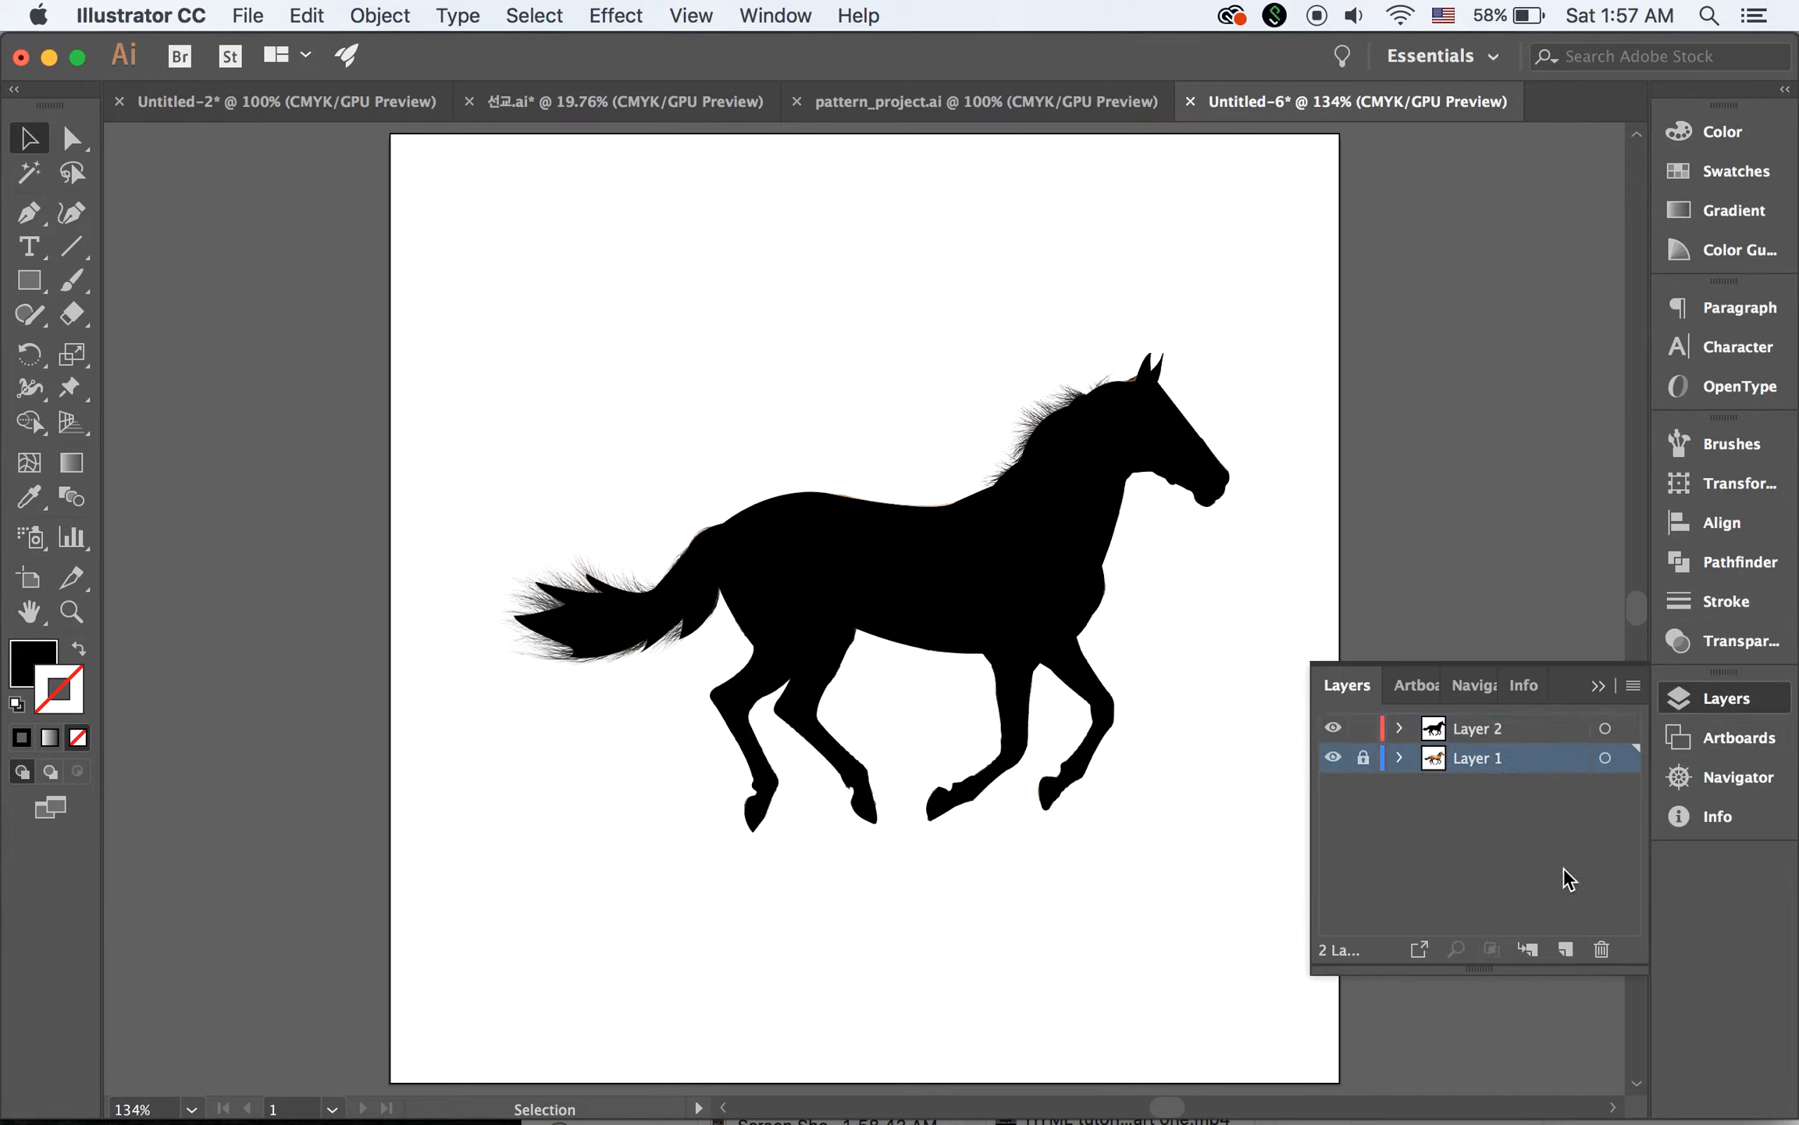
{"action": "left_click", "coordinate": [1565, 951]}
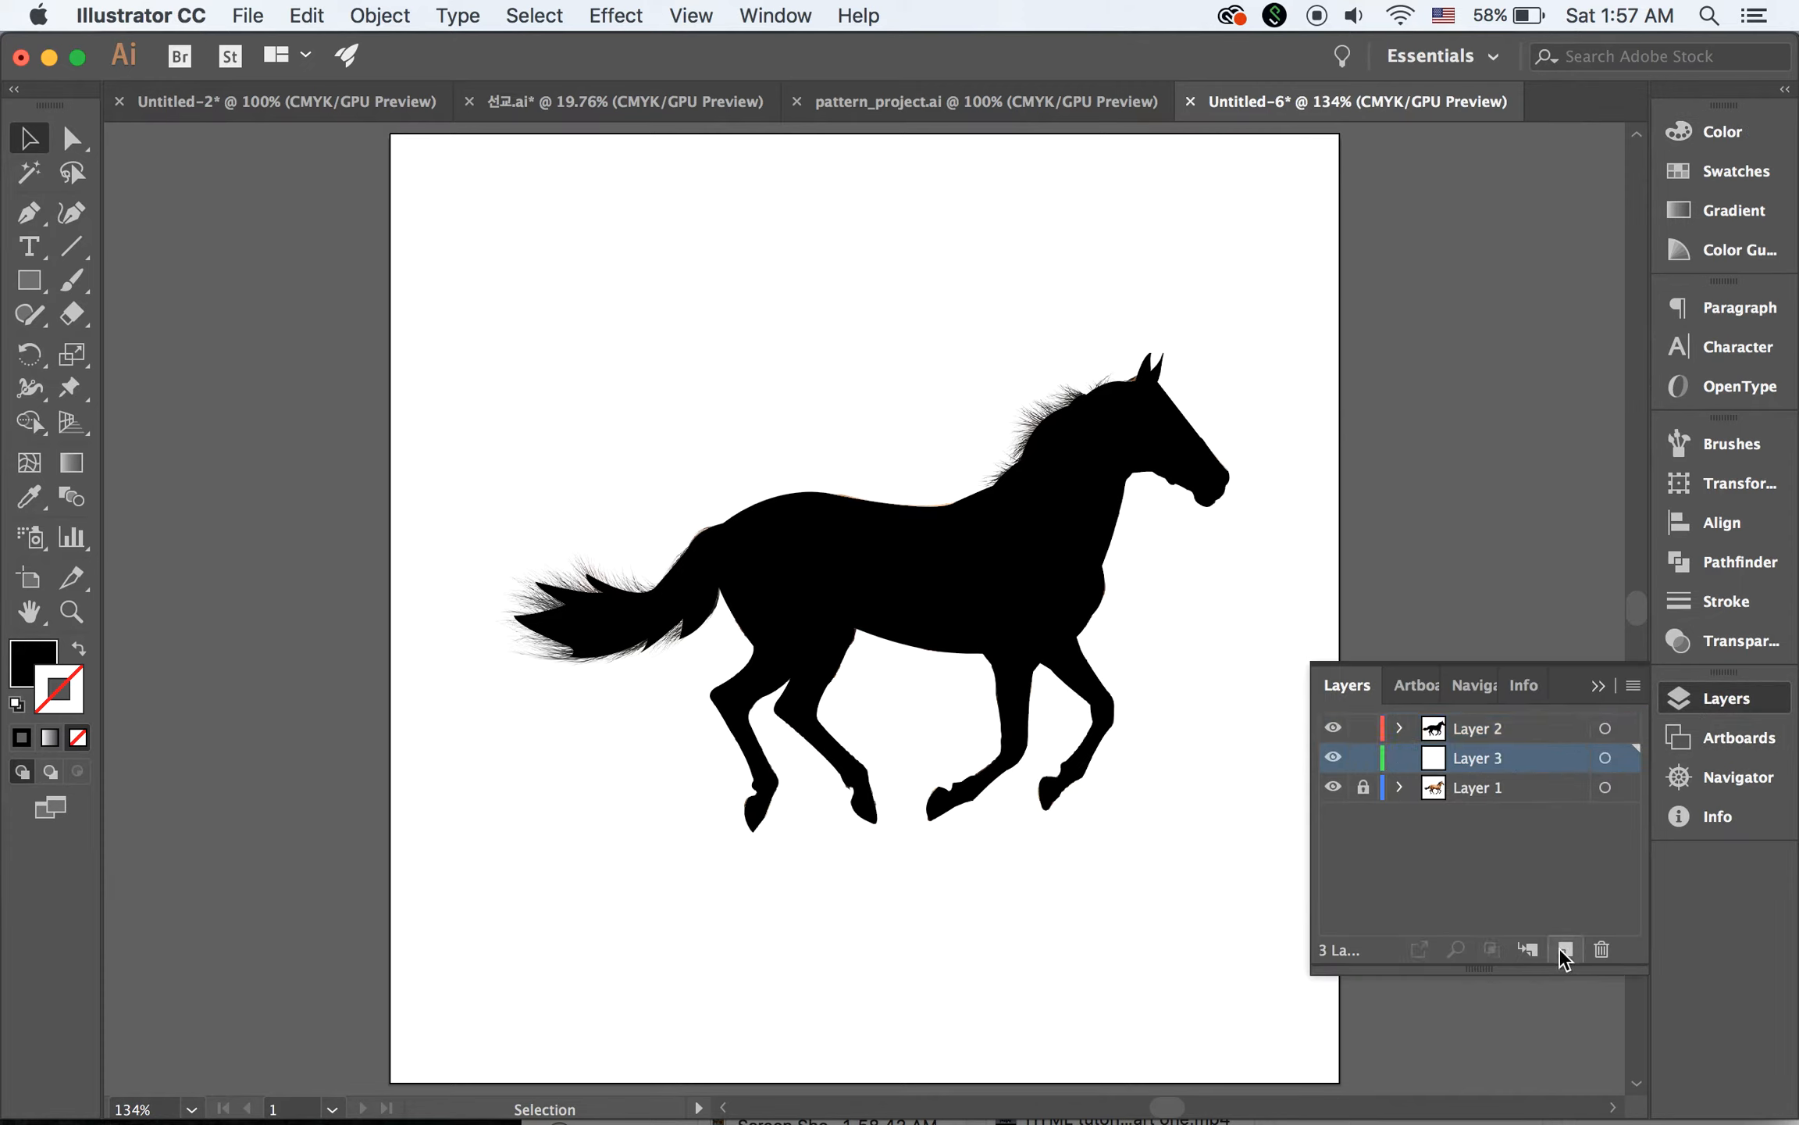
{"action": "left_click", "coordinate": [1602, 950]}
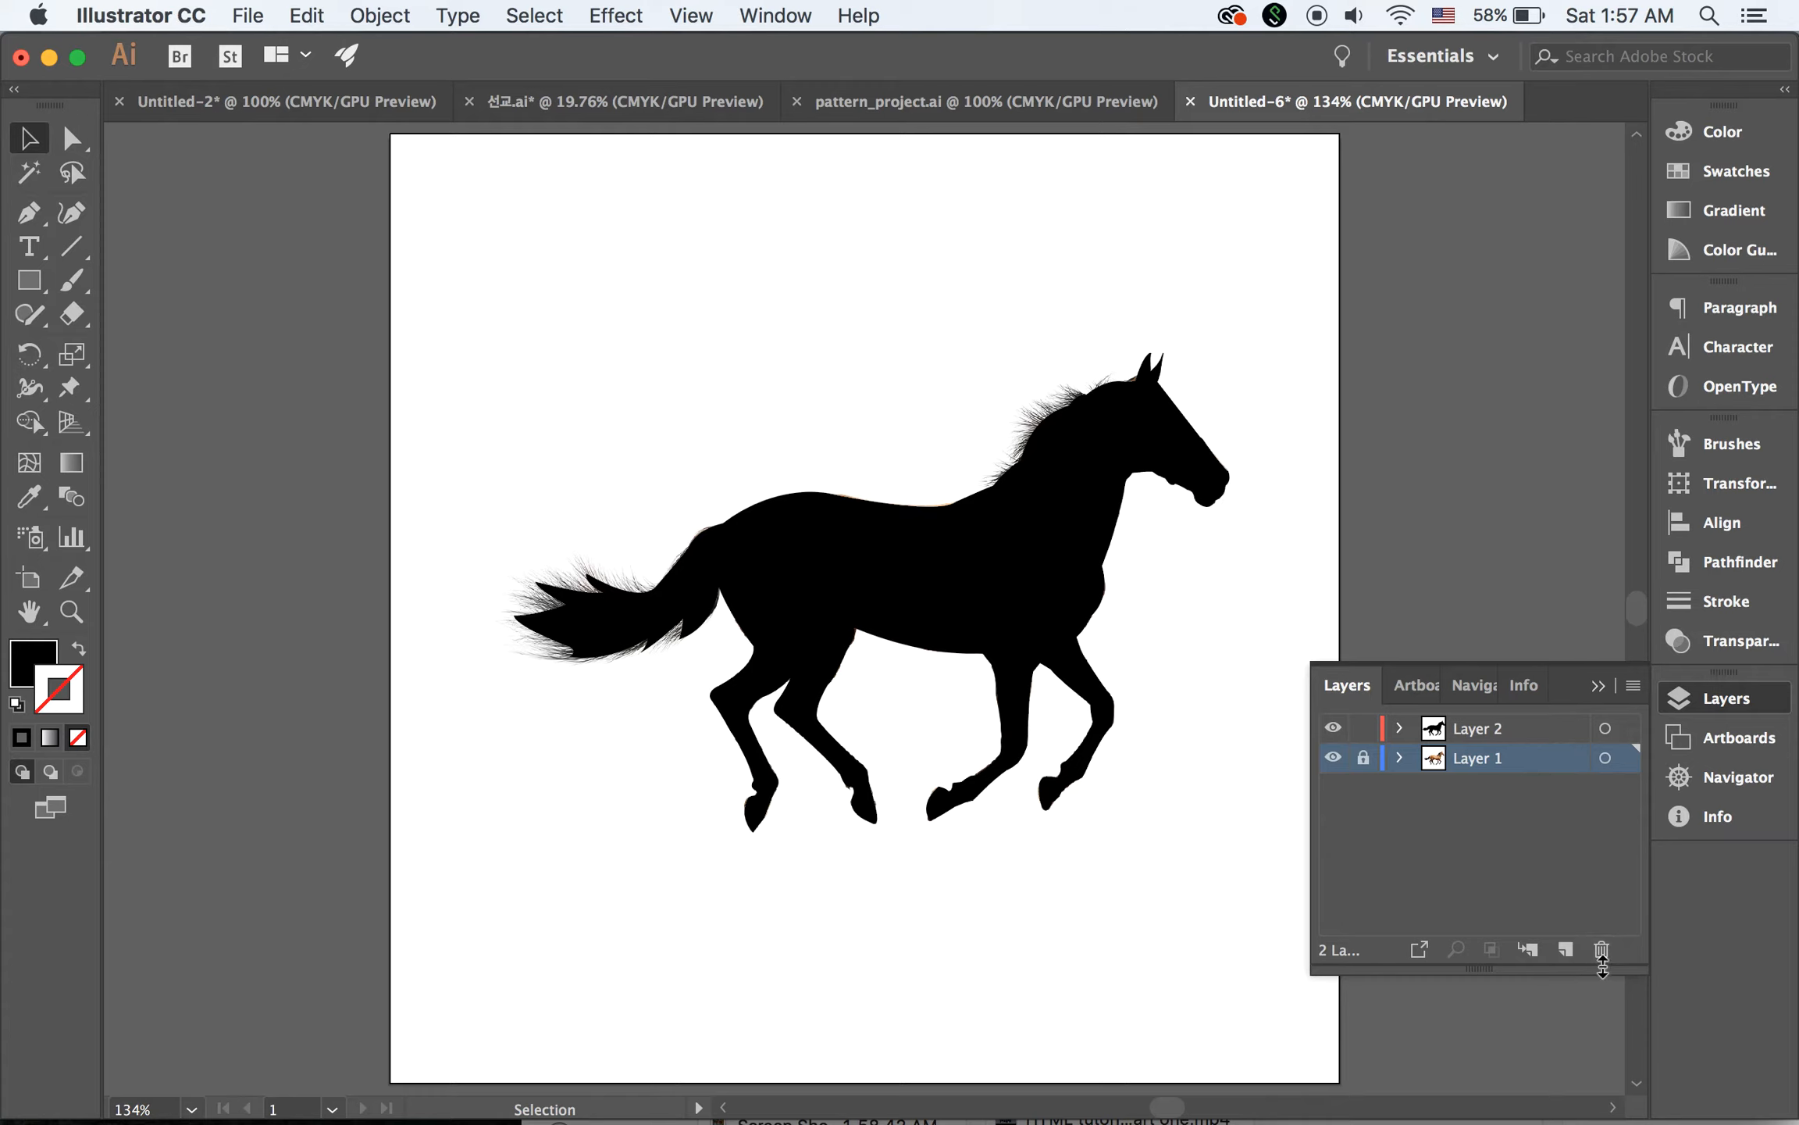
{"action": "left_click", "coordinate": [1602, 951]}
{"action": "left_click", "coordinate": [1165, 637]}
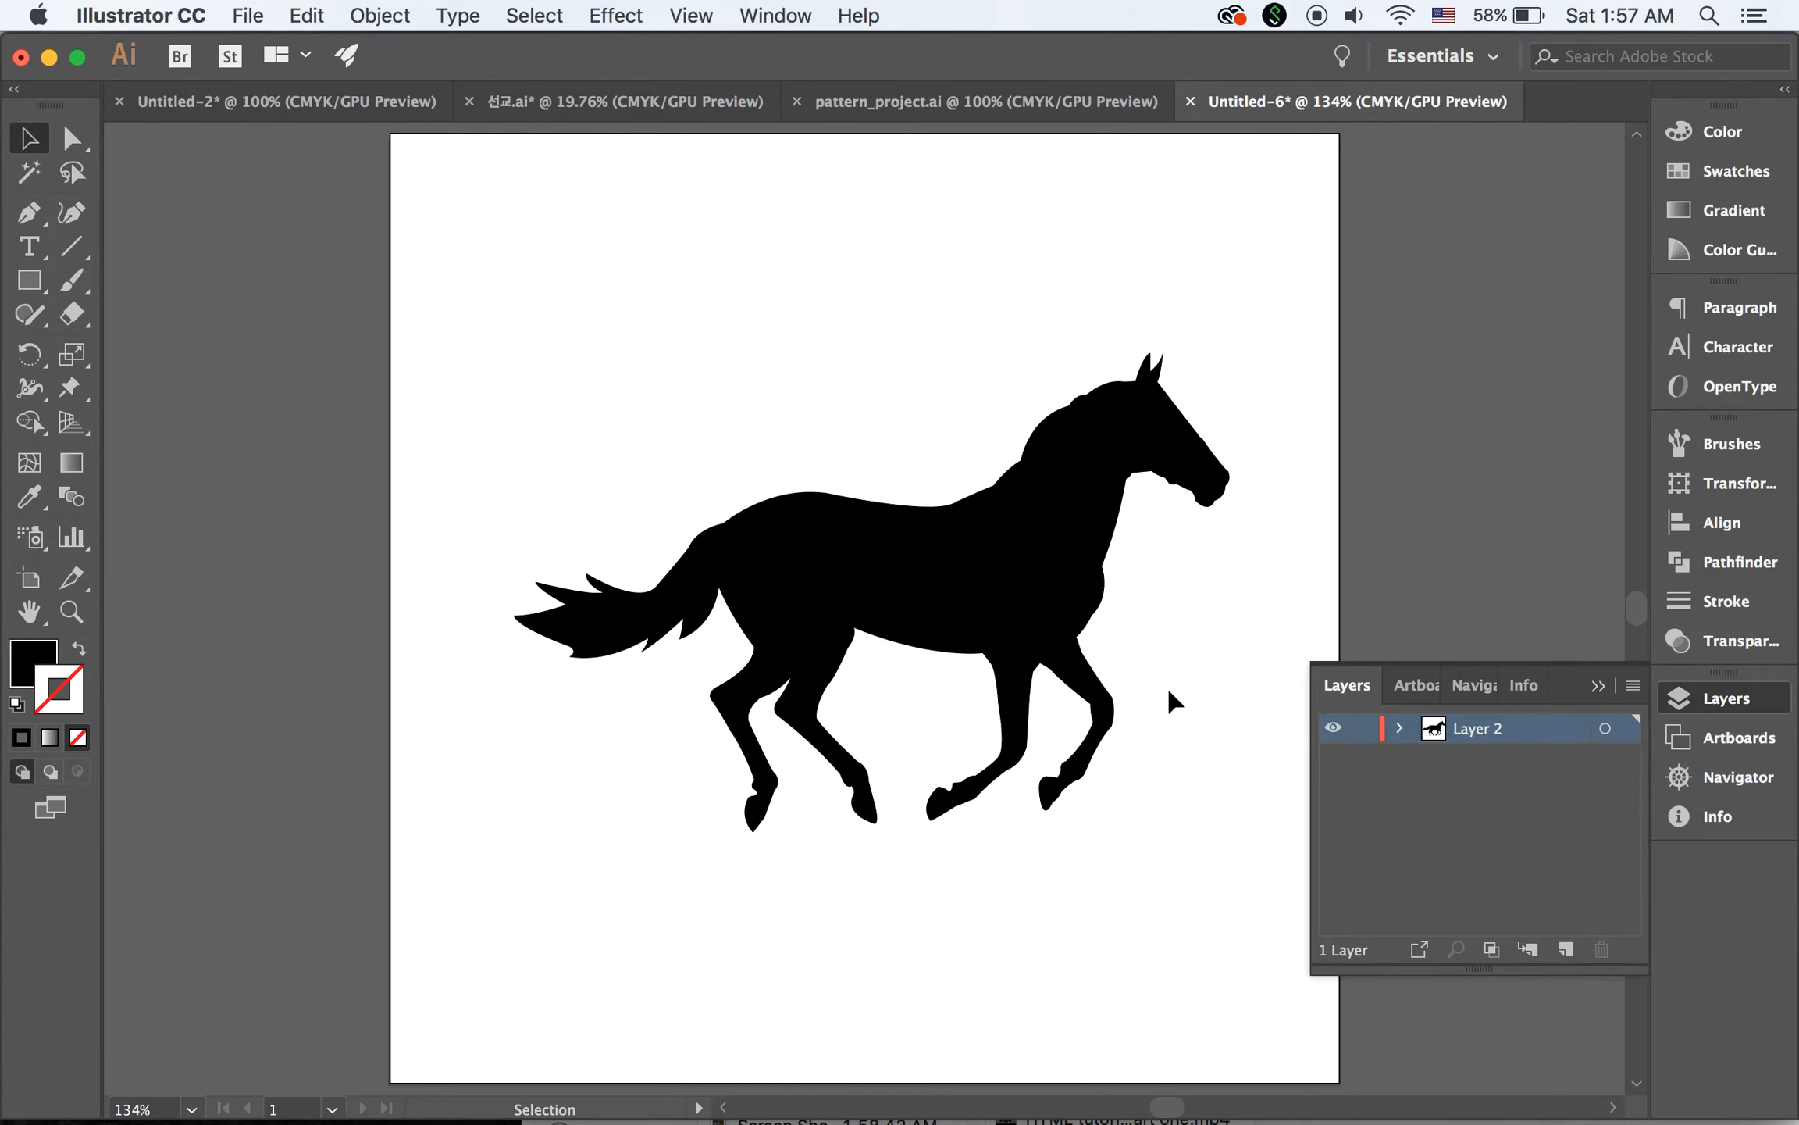
{"action": "left_click", "coordinate": [1599, 687]}
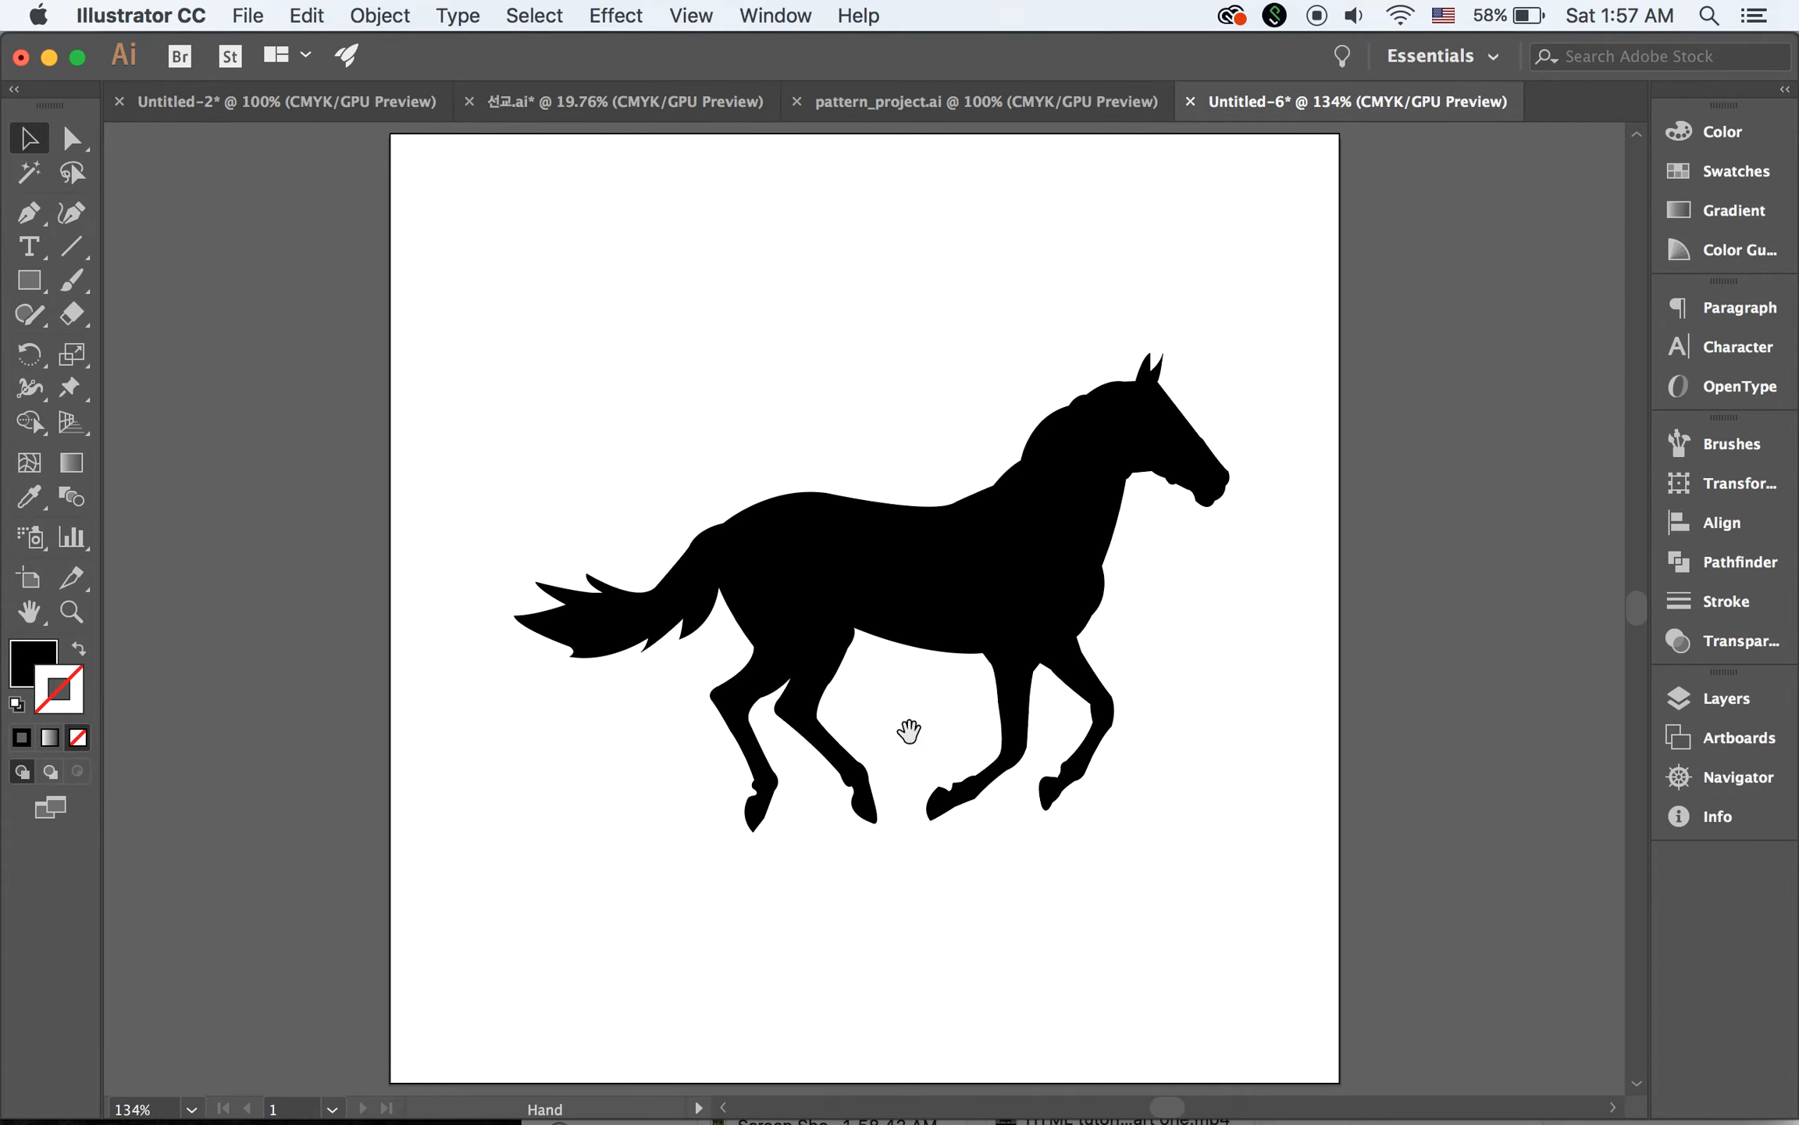
Scale the horse silhouette down proportionally around its centre to slightly more than a quarter of its size
{"action": "left_click", "coordinate": [955, 595]}
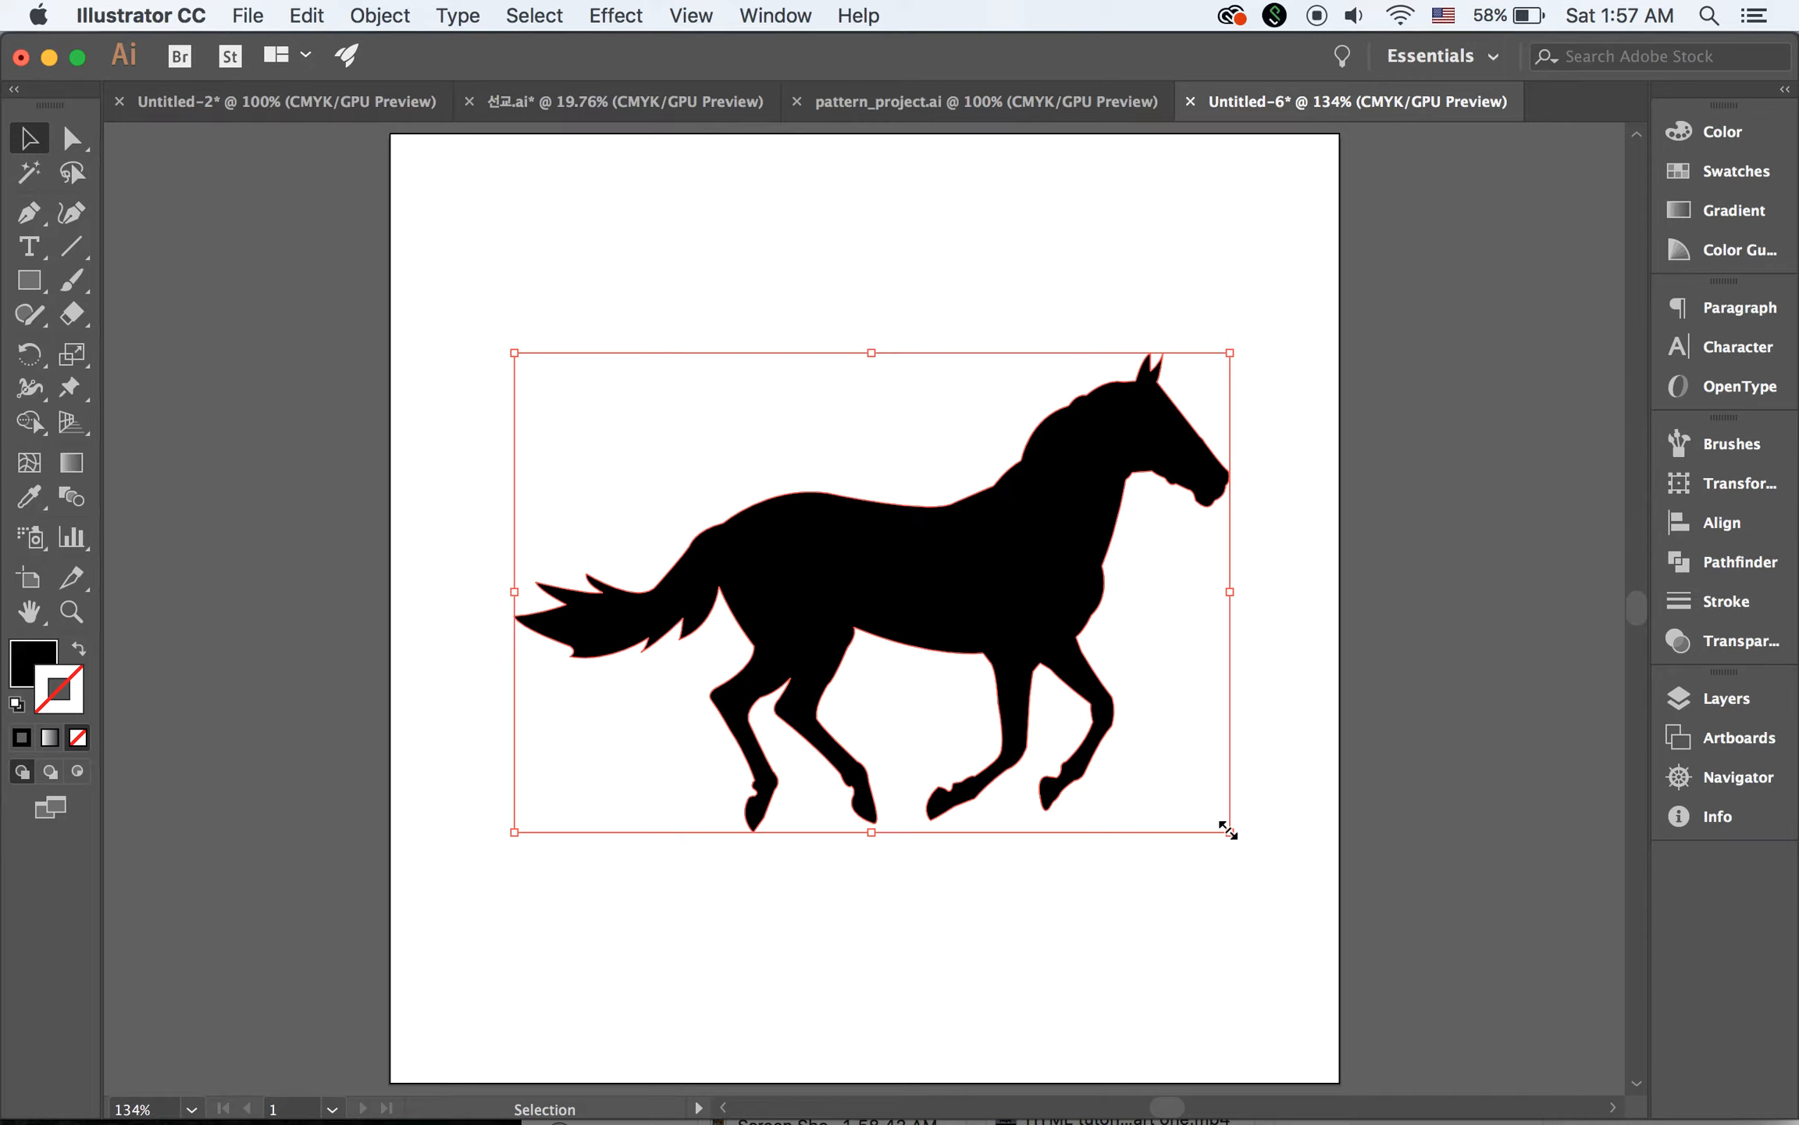
{"action": "left_click_drag", "start_coordinate": [1229, 831], "coordinate": [972, 660]}
{"action": "left_click", "coordinate": [1172, 691]}
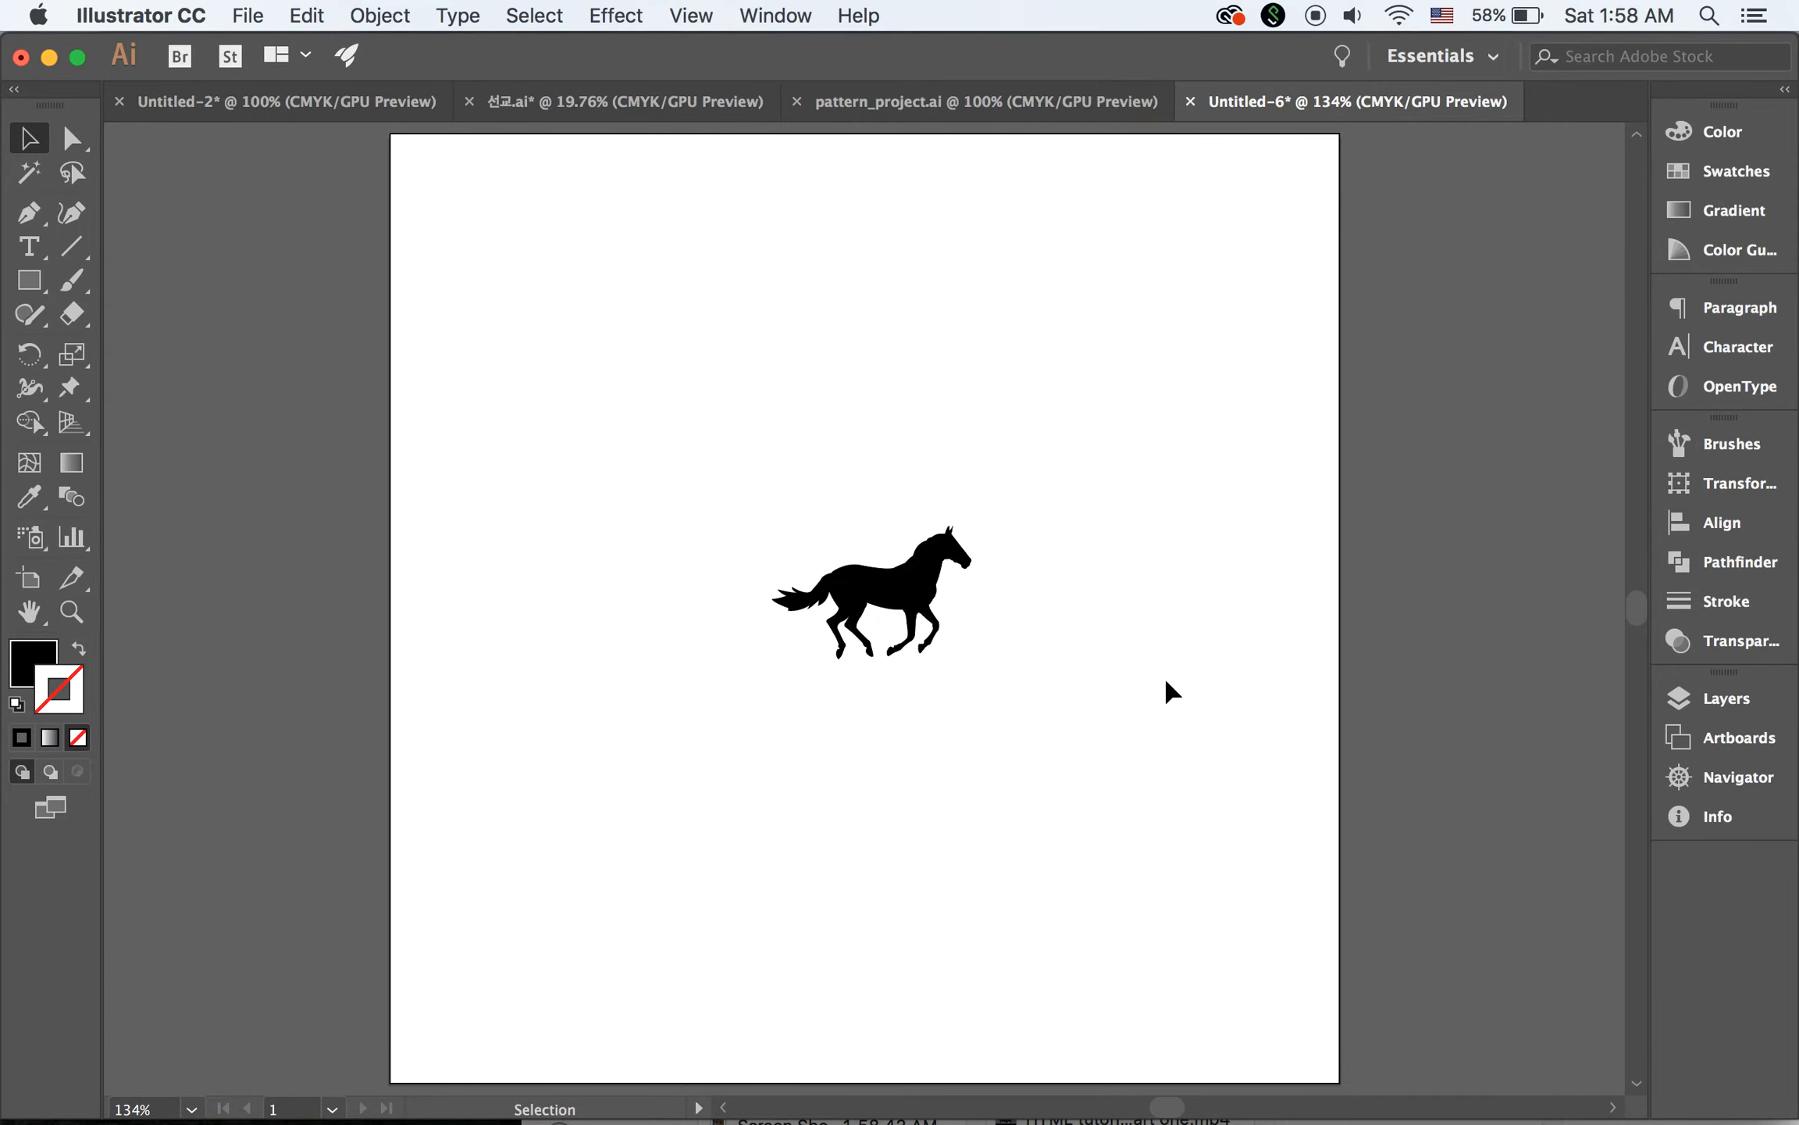
Duplicate the small horse up and to the left, and rotate the copy 180° so it lies upside down
{"action": "left_click_drag", "start_coordinate": [912, 587], "coordinate": [708, 336]}
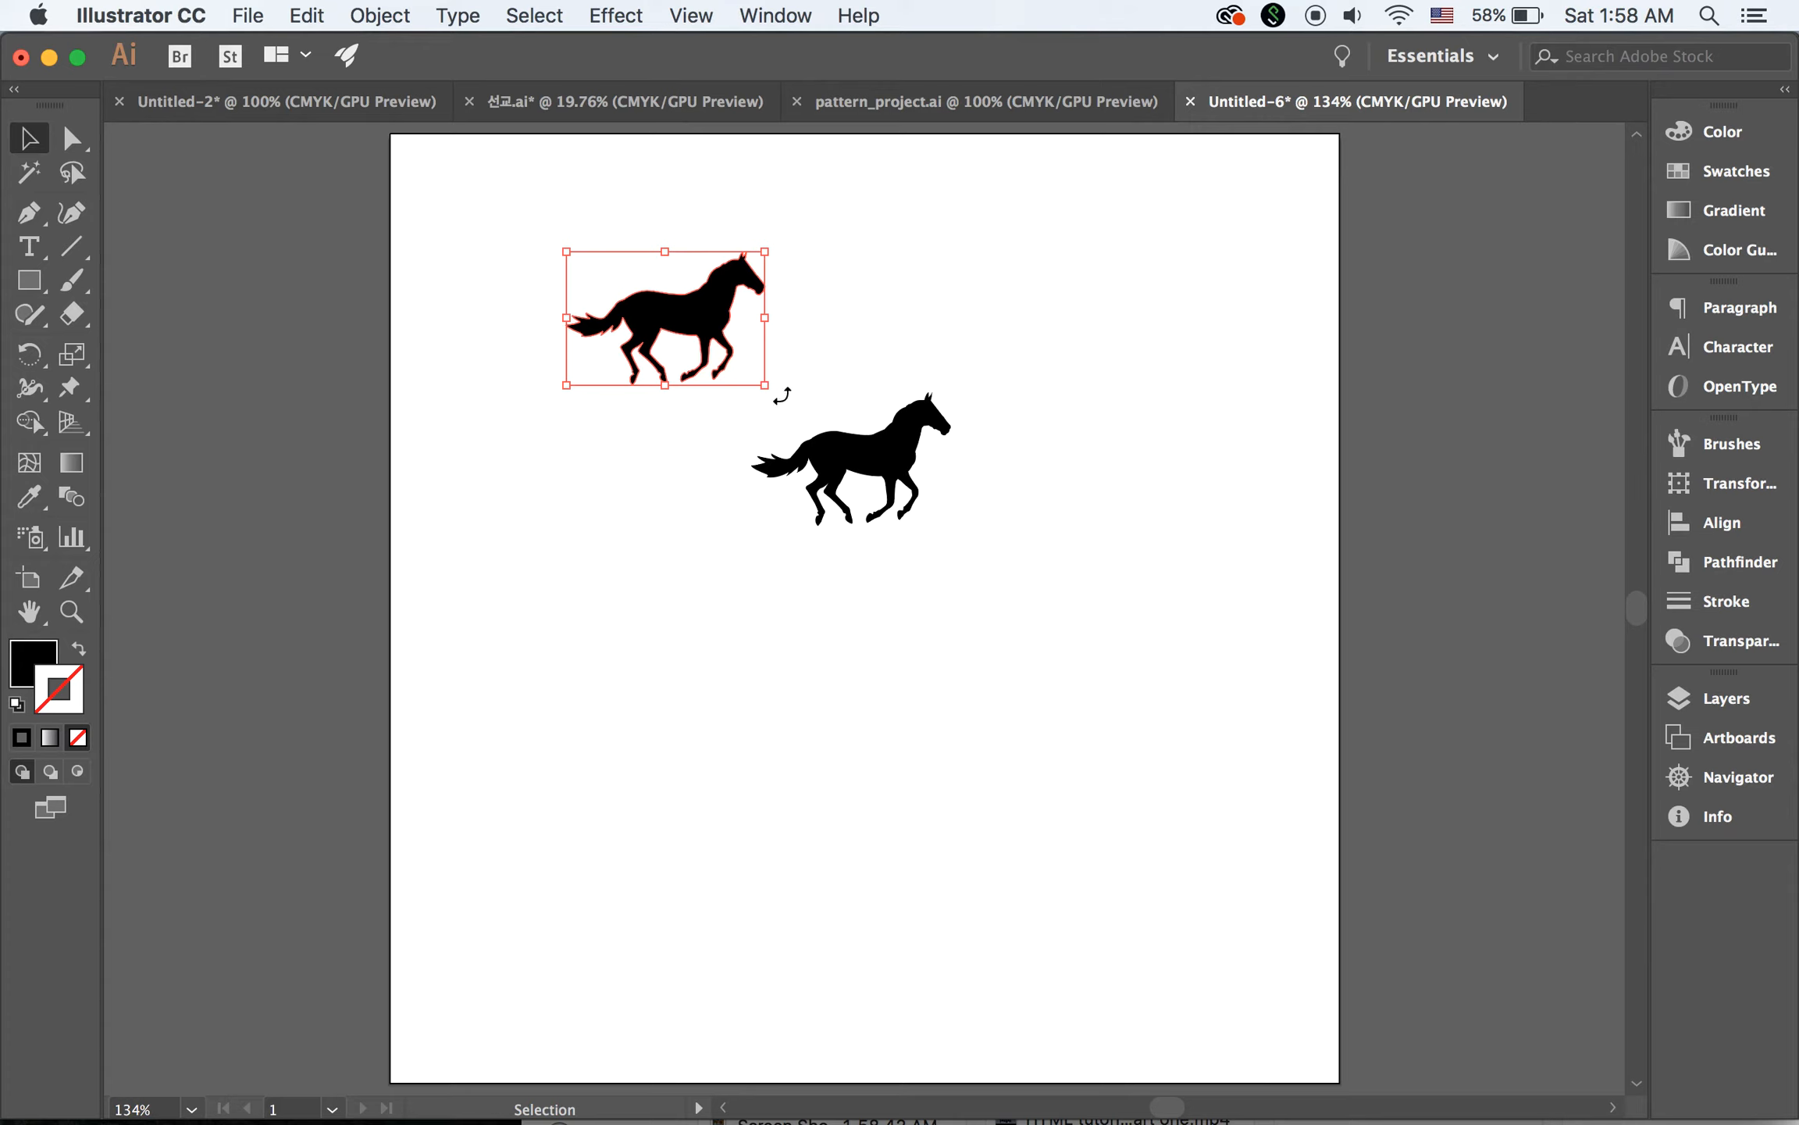
{"action": "left_click_drag", "start_coordinate": [782, 396], "coordinate": [527, 205]}
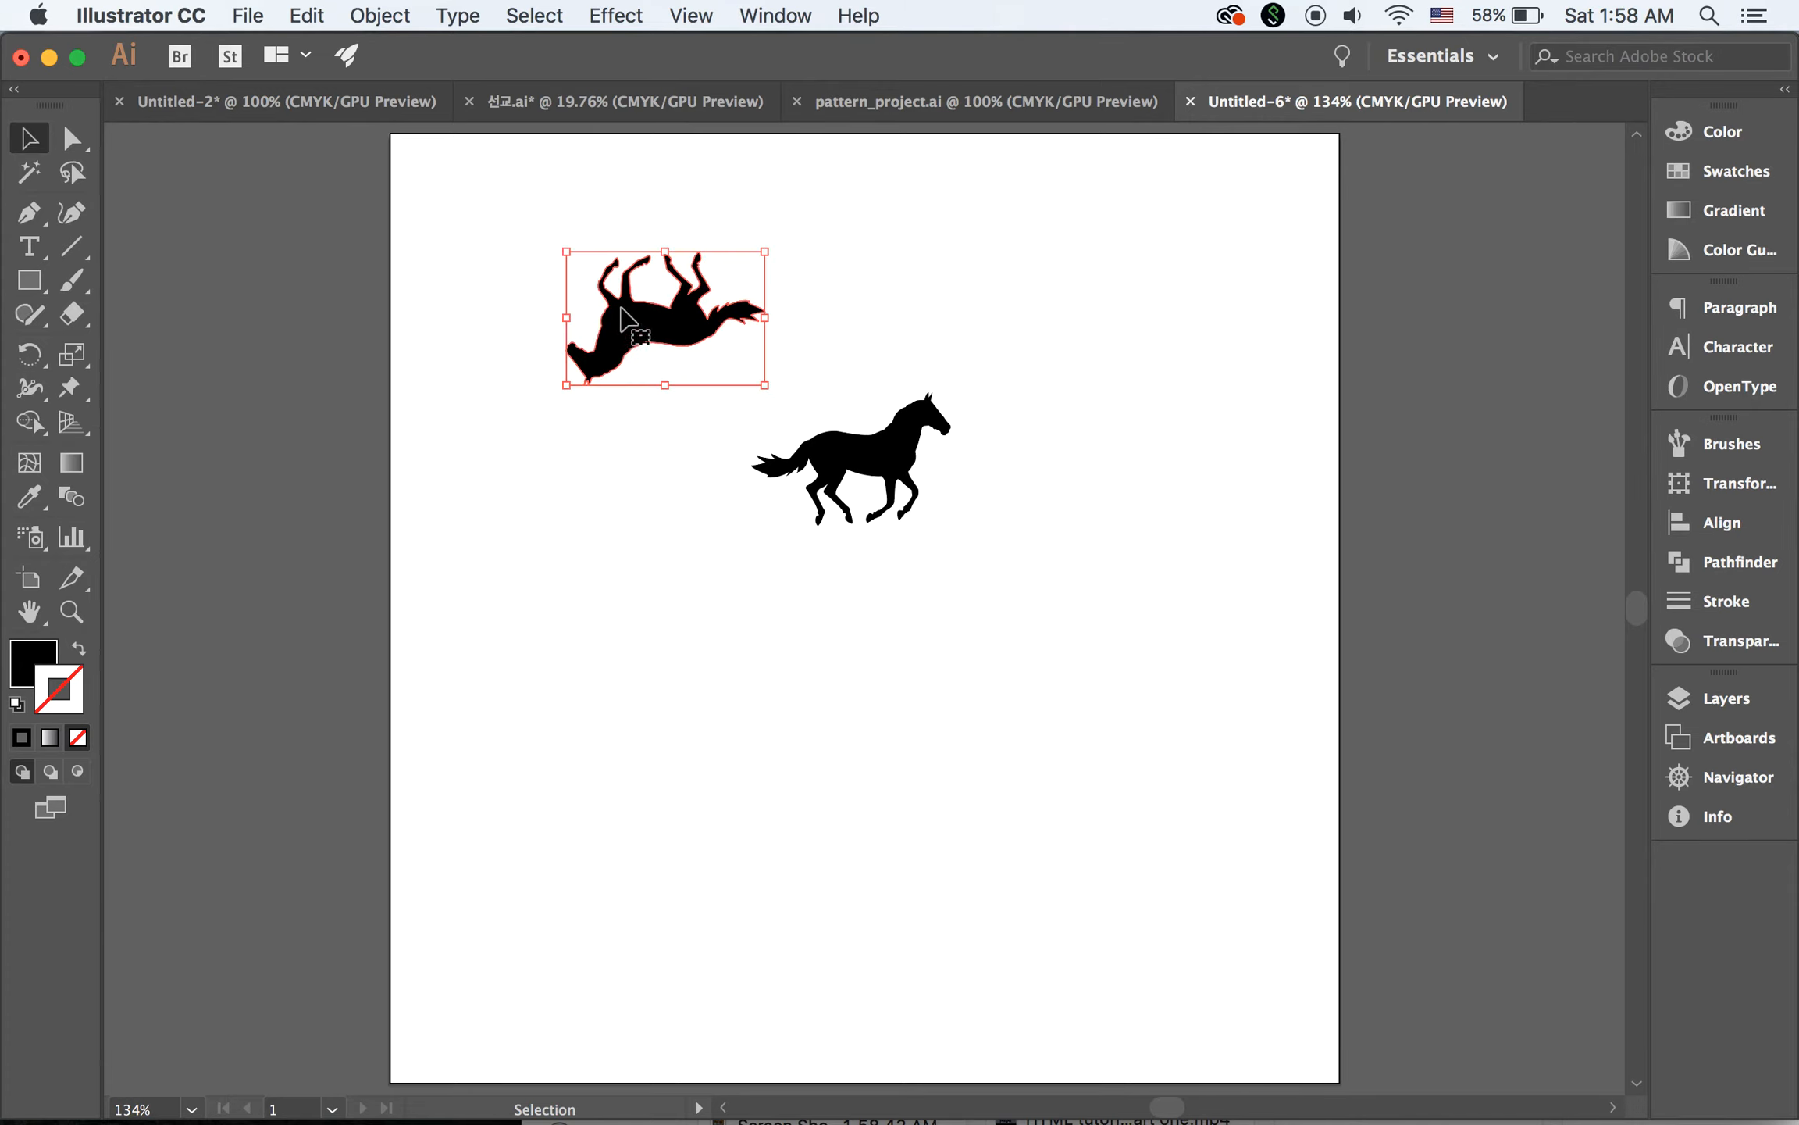
Nest the upside-down horse back to back just above the upright one, and select both horses
{"action": "left_click_drag", "start_coordinate": [623, 308], "coordinate": [831, 404]}
{"action": "left_click", "coordinate": [1081, 430]}
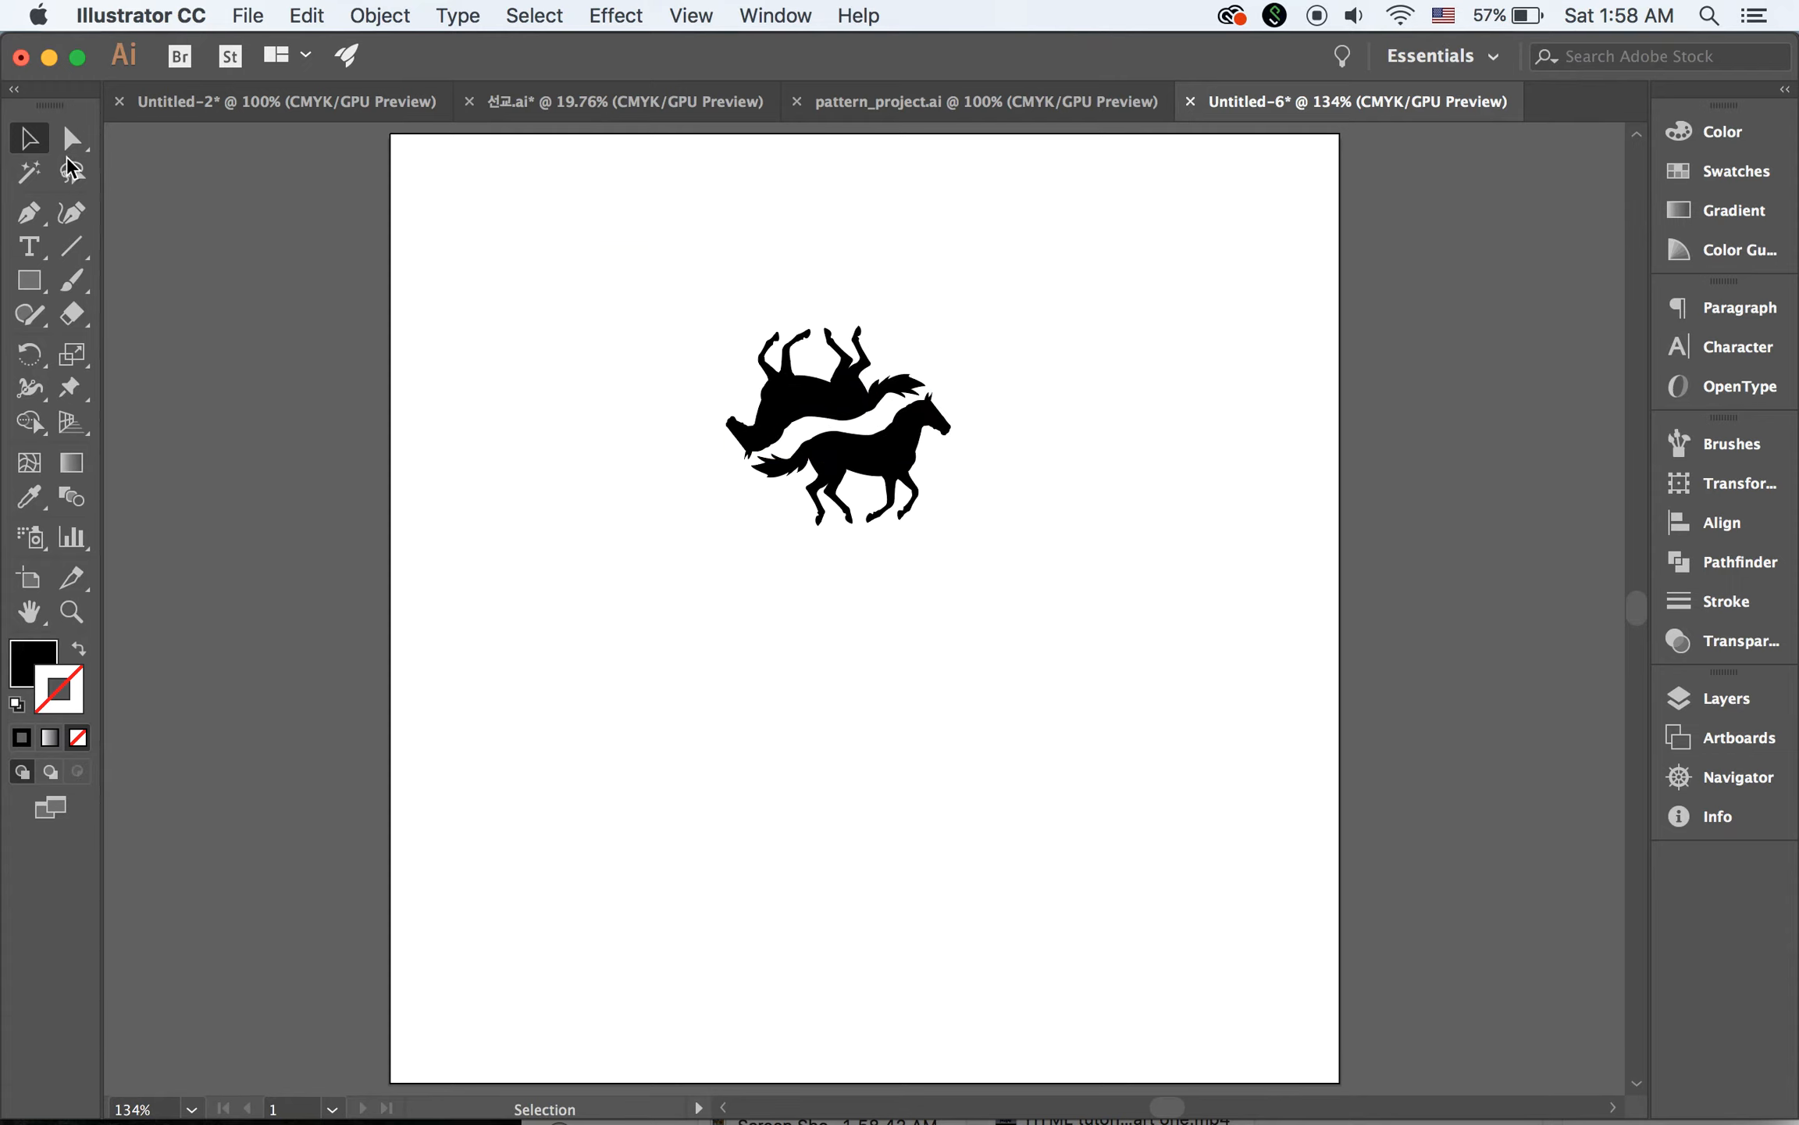
{"action": "left_click_drag", "start_coordinate": [616, 224], "coordinate": [1095, 600]}
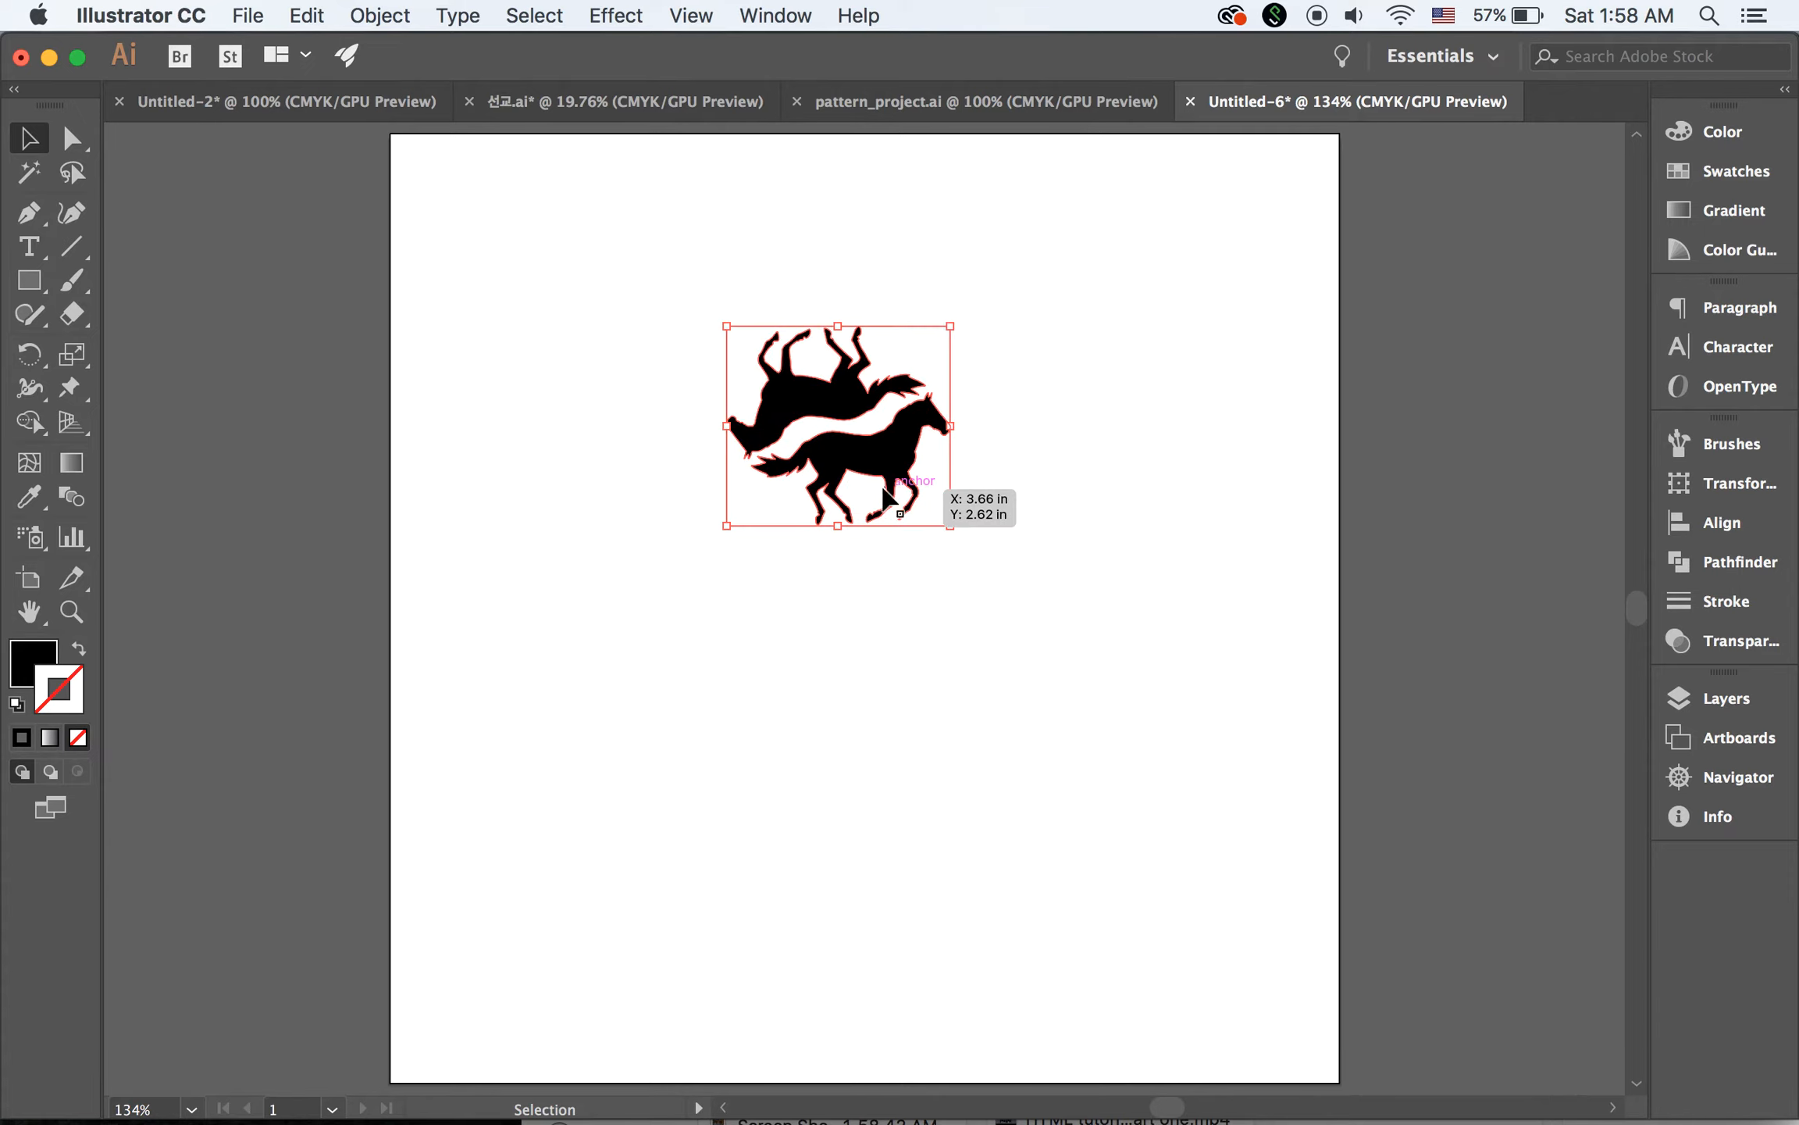